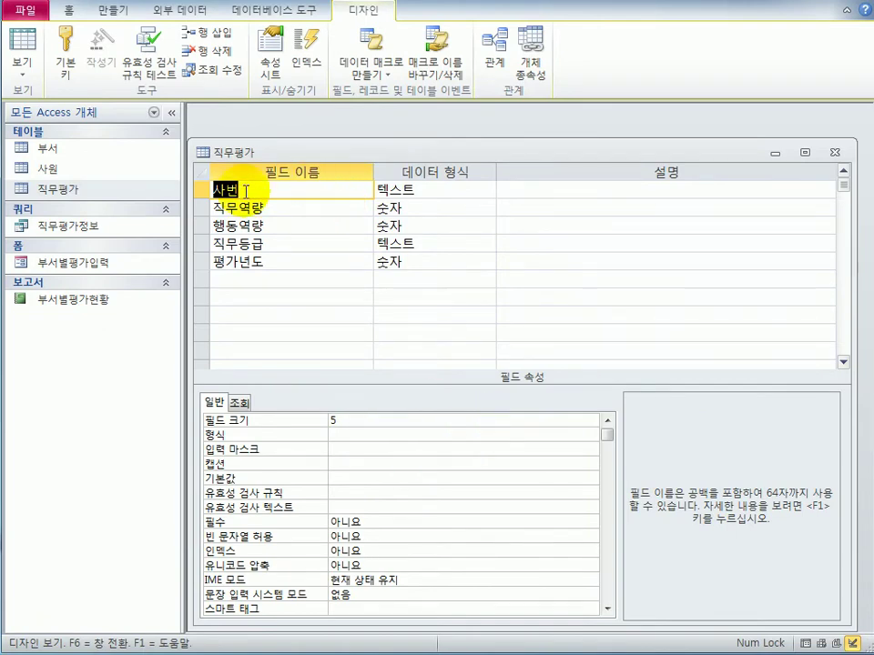
Set the 사번 and 평가년도 fields of the 직무평가 table together as the primary key.
{"action": "left_click", "coordinate": [201, 189]}
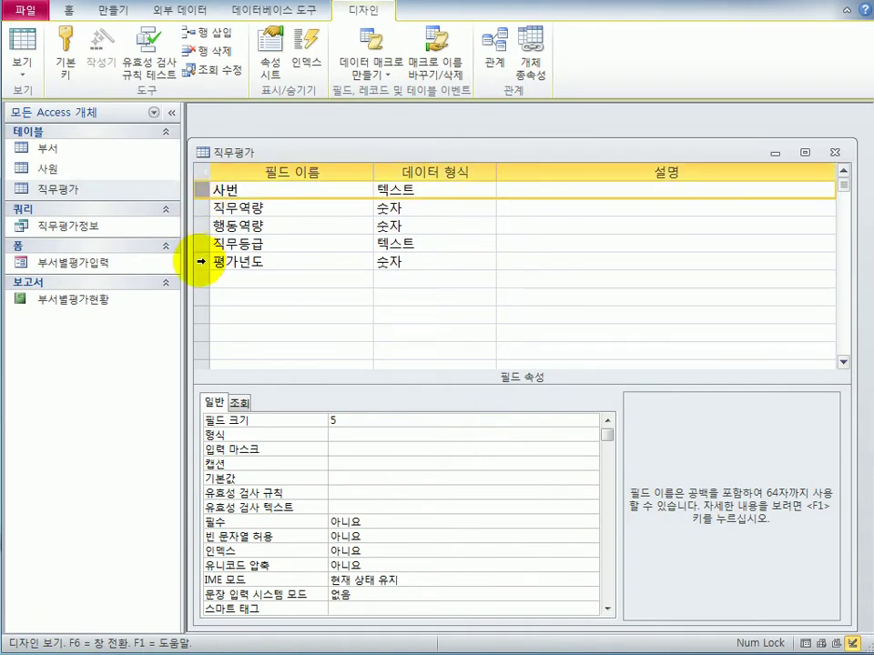
{"action": "left_click", "coordinate": [201, 262]}
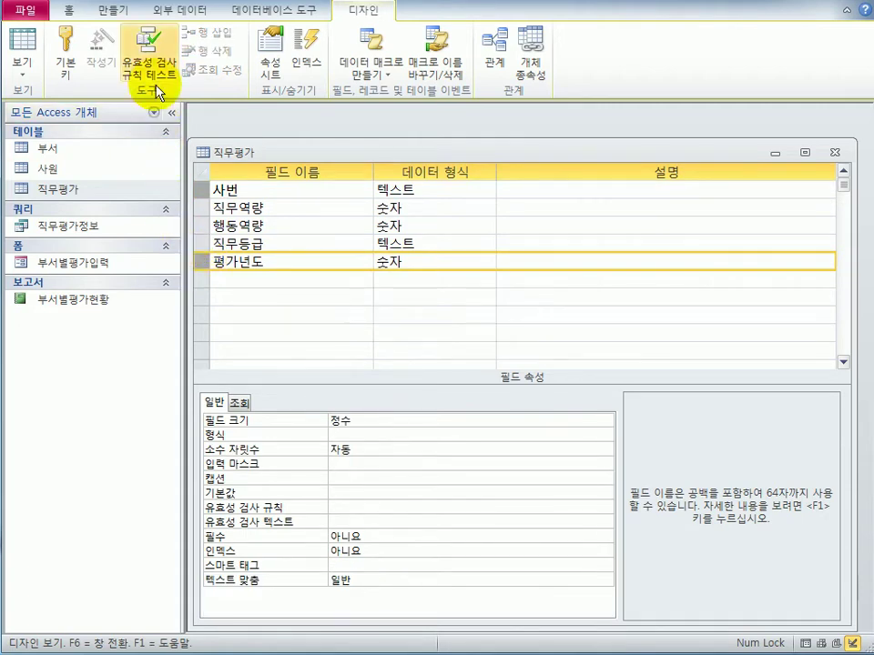
{"action": "left_click", "coordinate": [75, 62]}
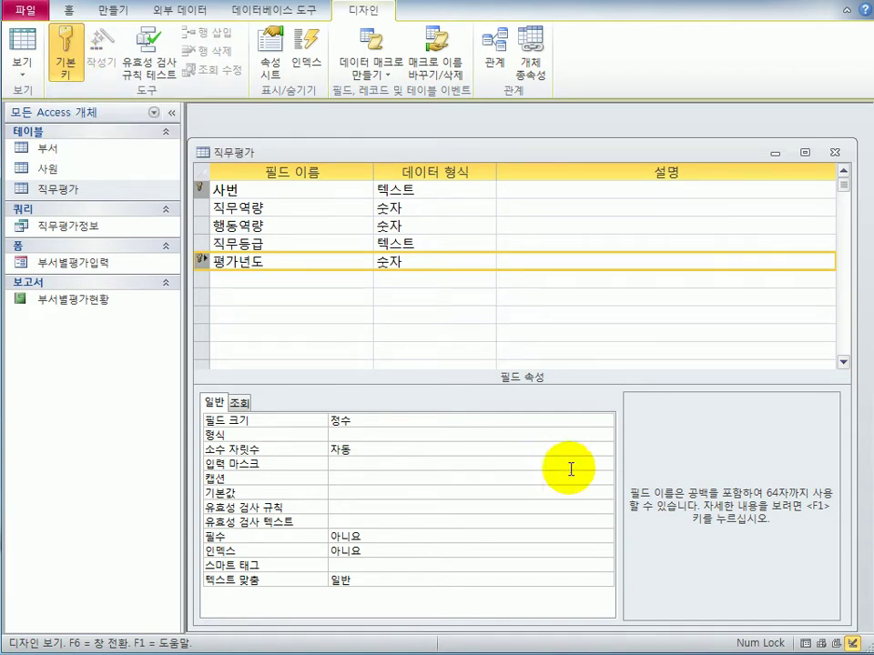
Set the input mask of the 사번 field to >L0000.
{"action": "left_click", "coordinate": [277, 190]}
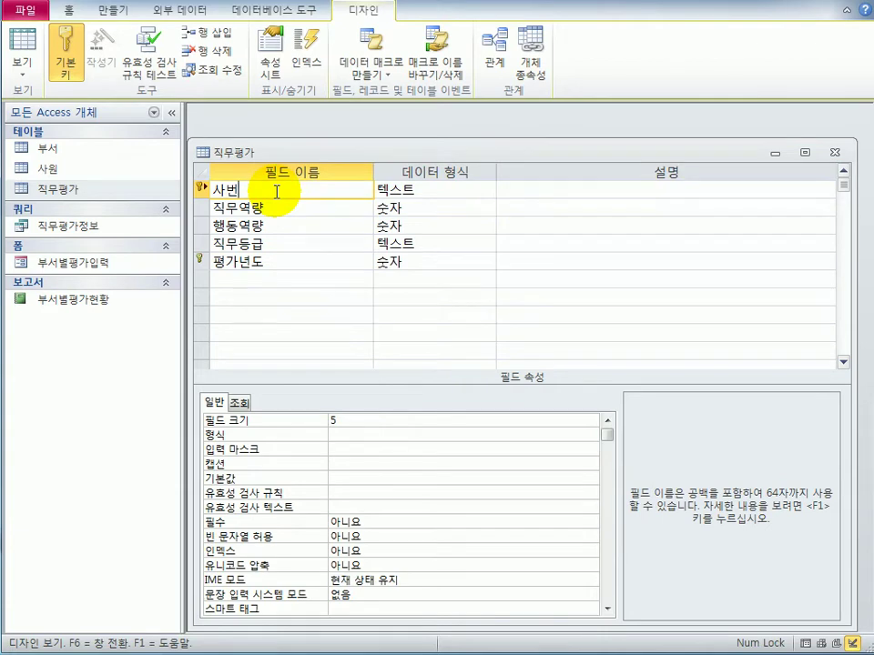
{"action": "left_click", "coordinate": [333, 450]}
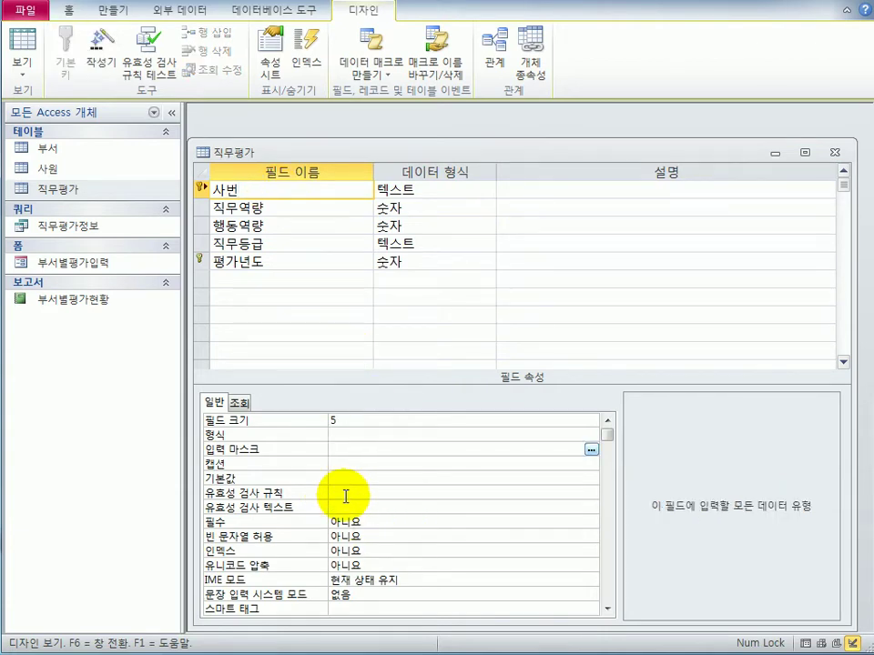
{"action": "type", "text": ">"}
{"action": "type", "text": "ㄴ"}
{"action": "key", "text": "BackSpace"}
{"action": "type", "text": "L0000"}
Set the validation rule of the 직무역량 field to "between 0 and 100".
{"action": "left_click", "coordinate": [277, 208]}
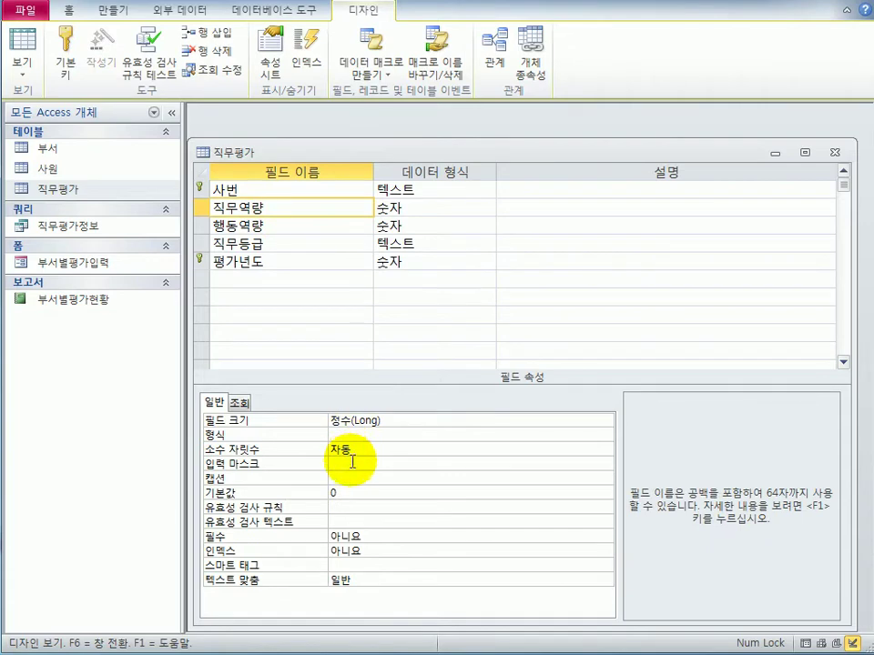
{"action": "left_click", "coordinate": [369, 506]}
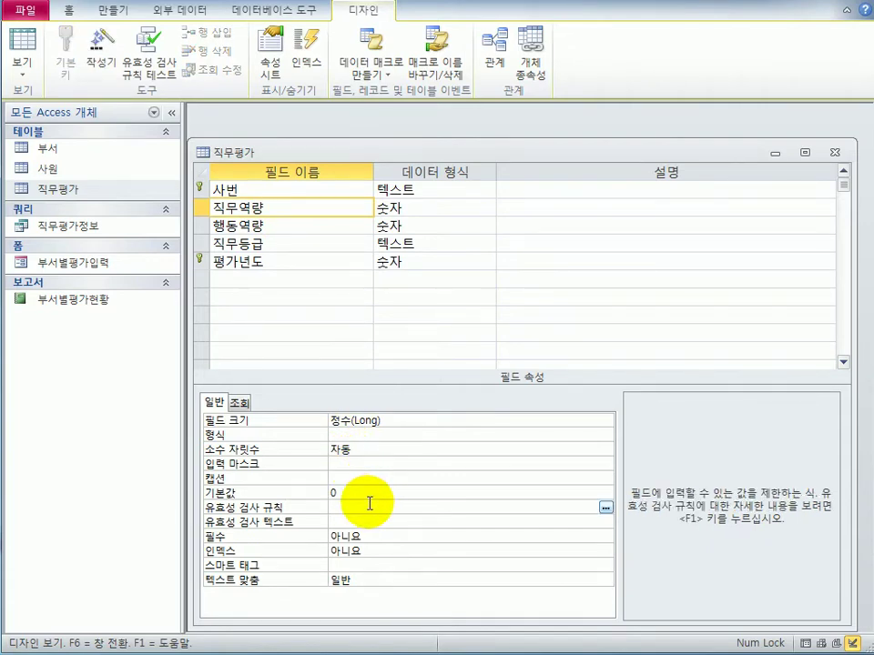
{"action": "type", "text": "between 0 and 100"}
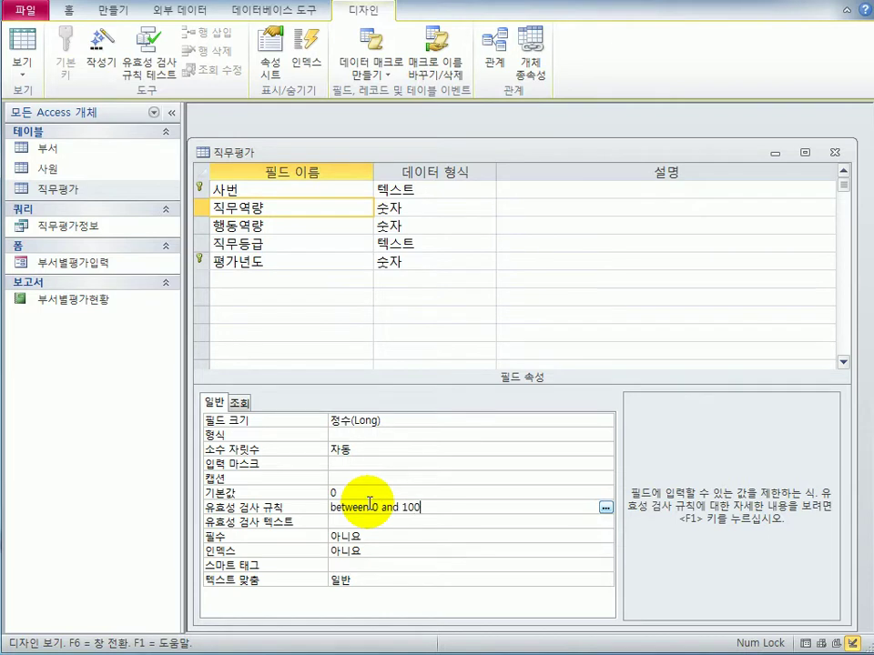
Copy the 직무역량 validation rule "between 0 and 100" to the 행동역량 field's validation rule.
{"action": "key", "text": "shift+Home"}
{"action": "key", "text": "ctrl+c"}
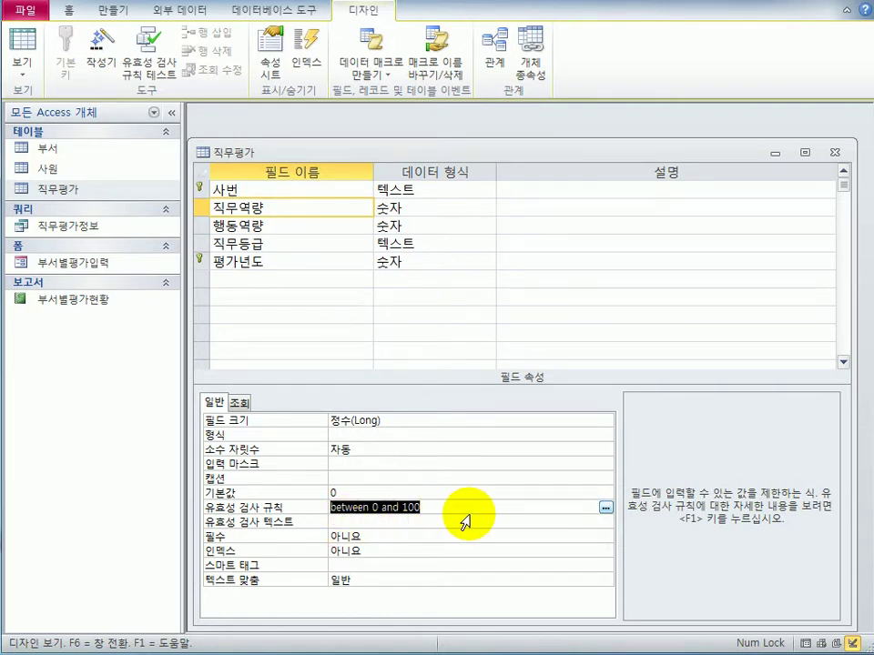
{"action": "left_click", "coordinate": [337, 213]}
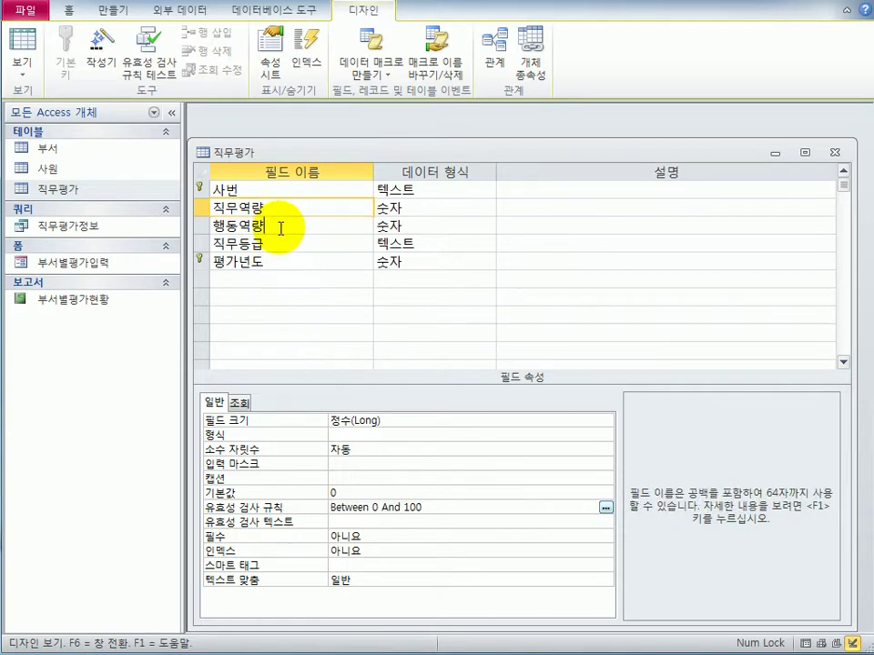
{"action": "left_click", "coordinate": [282, 229]}
{"action": "left_click", "coordinate": [365, 508]}
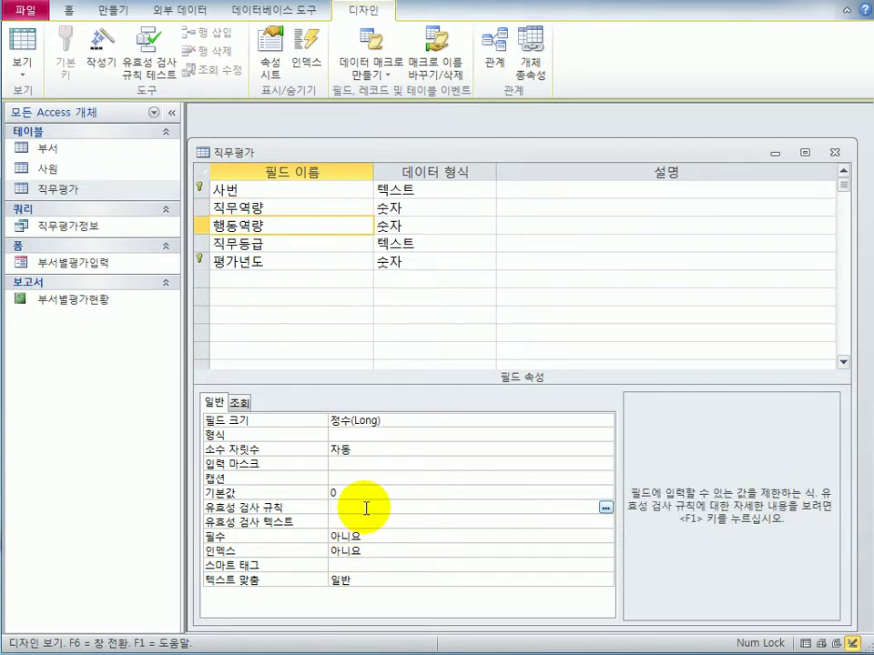
{"action": "key", "text": "ctrl+v"}
{"action": "key", "text": "Return"}
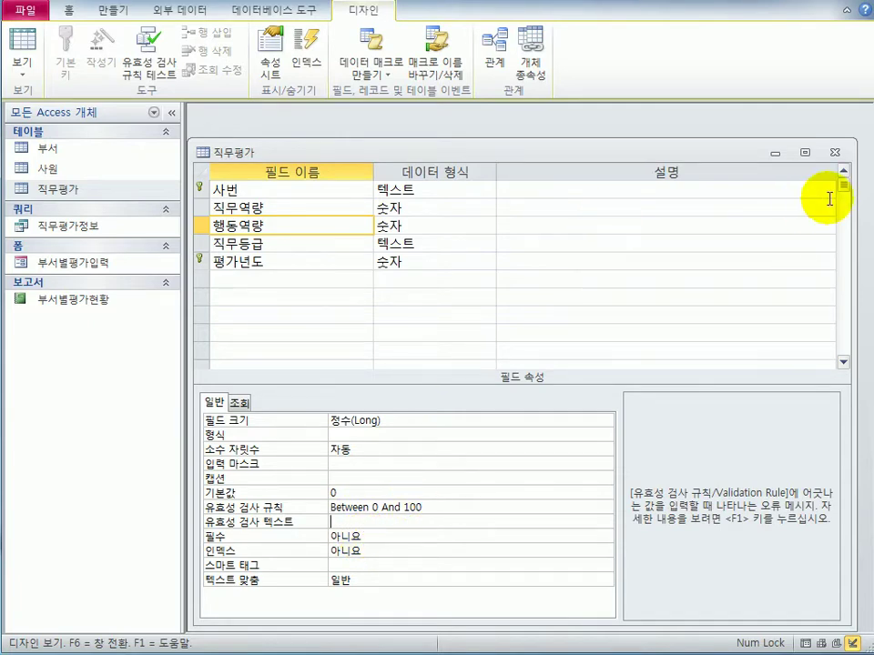
Close the 직무평가 table, saving its design changes and testing the existing data against the new rules.
{"action": "left_click", "coordinate": [841, 154]}
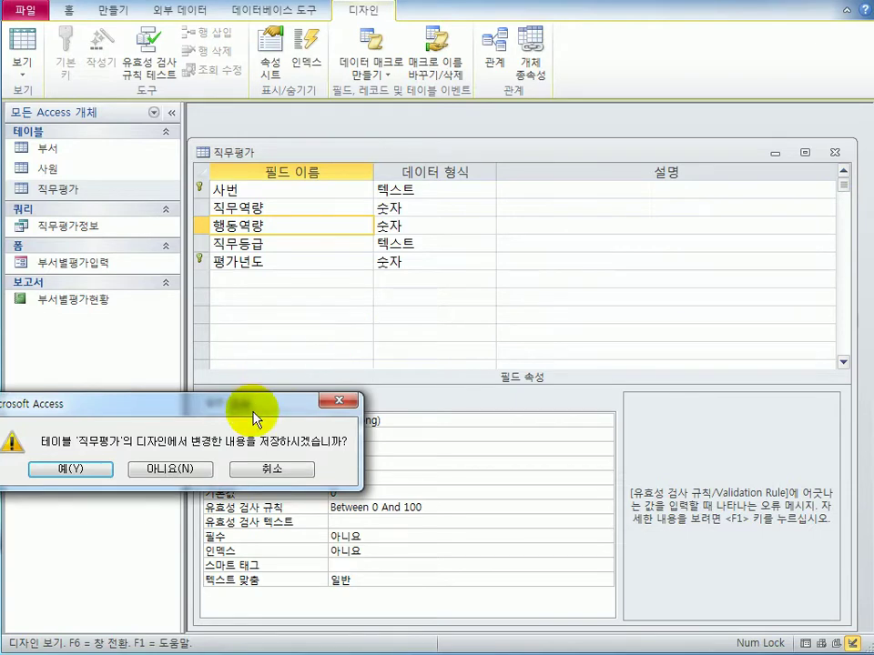
{"action": "left_click", "coordinate": [411, 401]}
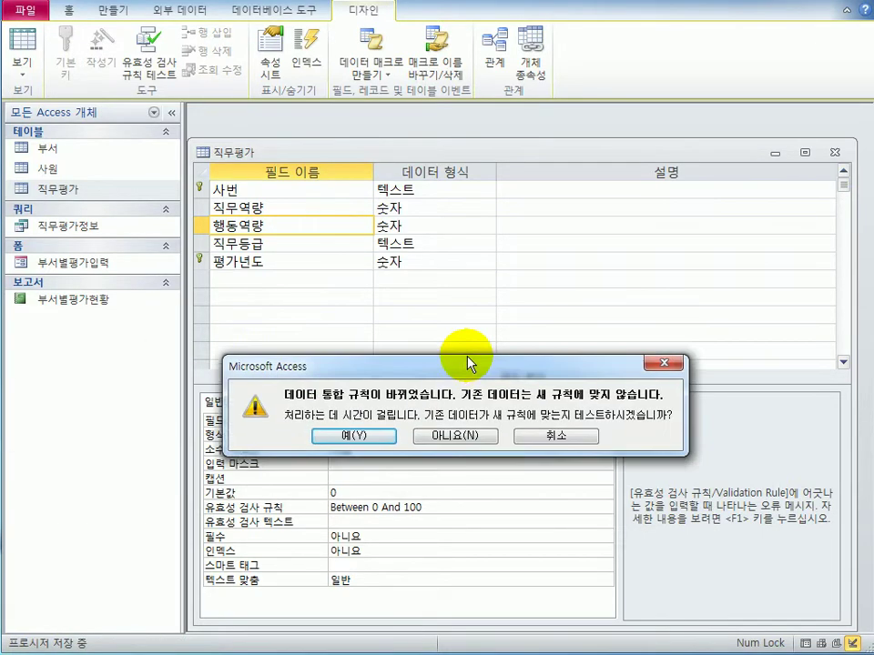
{"action": "left_click", "coordinate": [395, 407]}
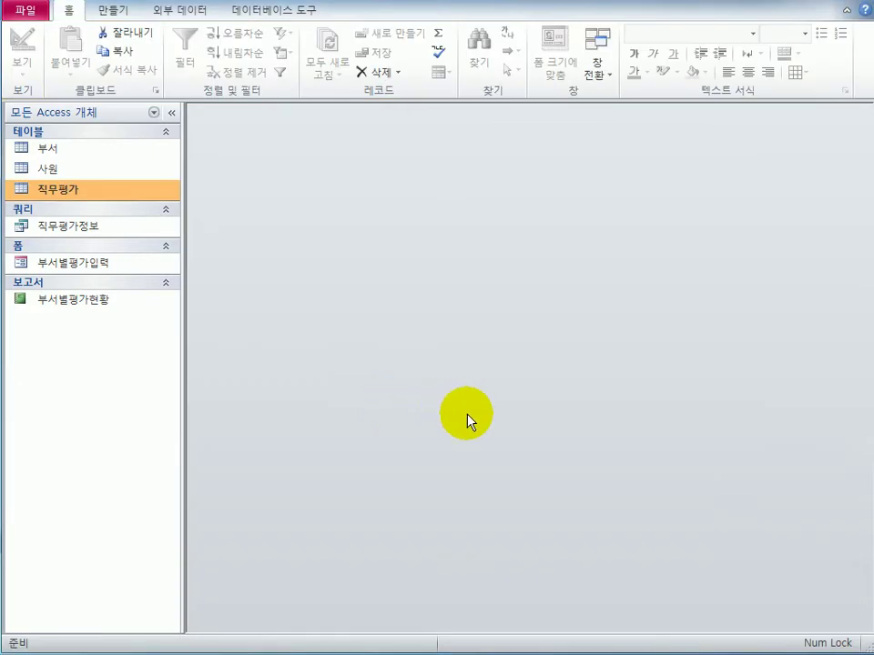
Open the 사원 table in Design view and set the 이름 field's validation rule to Not Like "* *".
{"action": "right_click", "coordinate": [64, 171]}
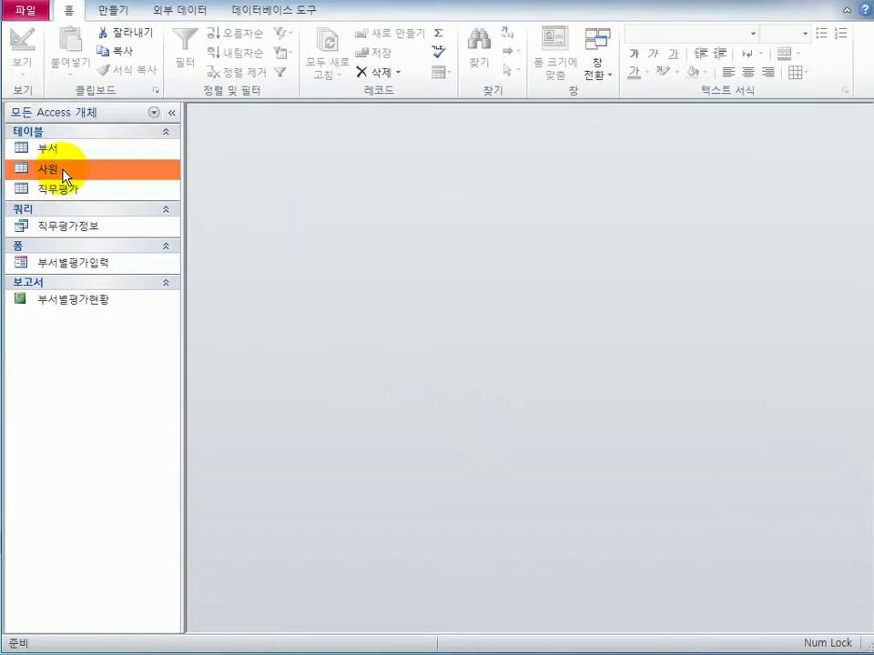
{"action": "left_click", "coordinate": [128, 200]}
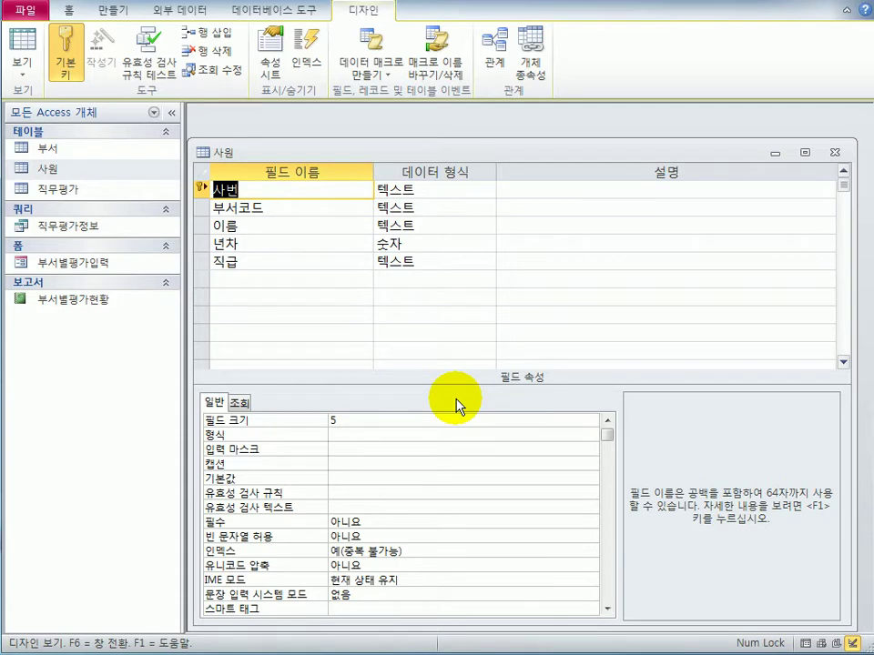
{"action": "left_click", "coordinate": [289, 231]}
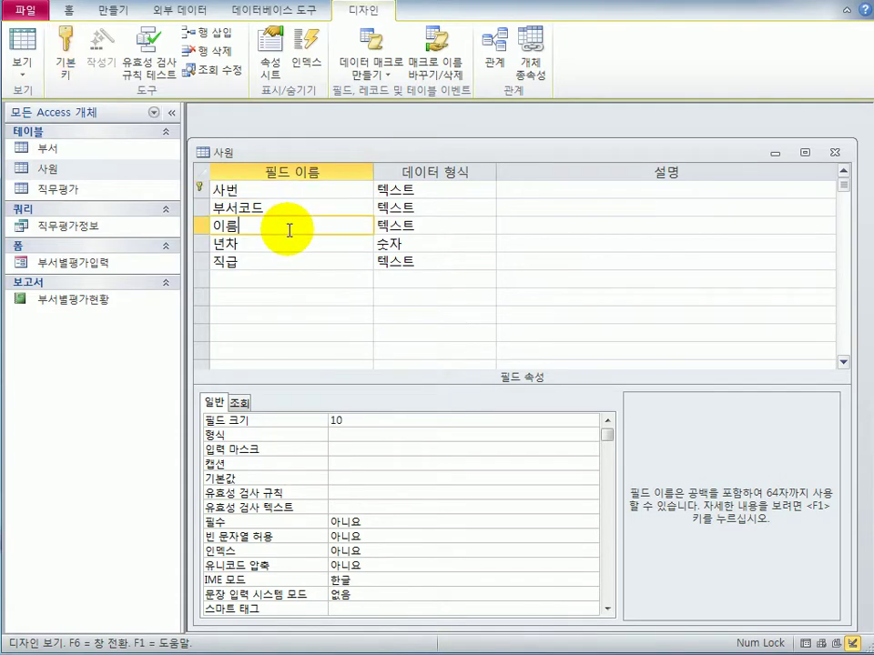
{"action": "left_click", "coordinate": [352, 491]}
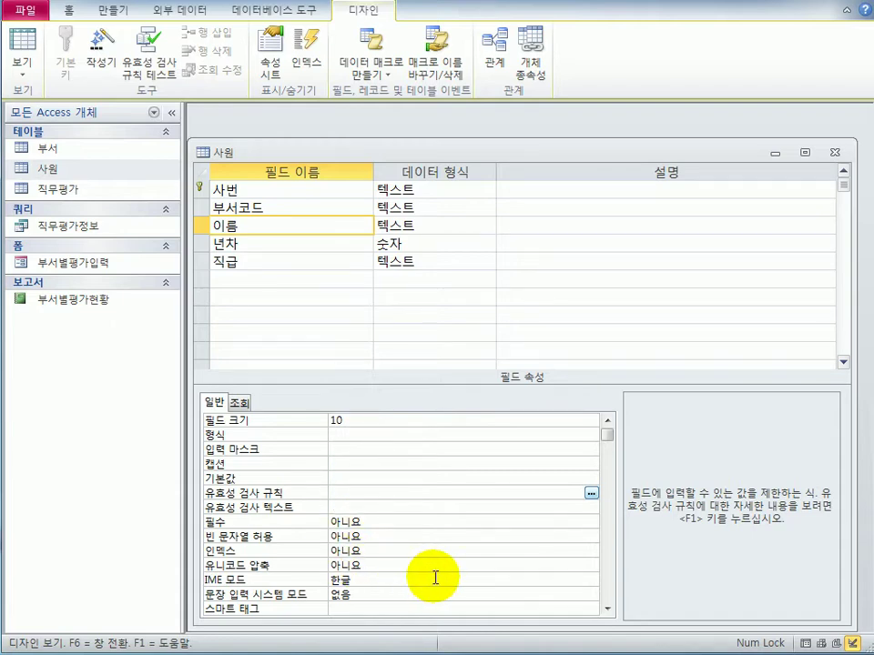
{"action": "type", "text": "like "}
{"action": "type", "text": "*"}
{"action": "type", "text": "@*"}
{"action": "key", "text": "BackSpace"}
{"action": "key", "text": "BackSpace"}
{"action": "type", "text": "*"}
{"action": "key", "text": "Left"}
{"action": "type", "text": "\"* *\""}
{"action": "key", "text": "Home"}
{"action": "type", "text": "not"}
{"action": "key", "text": "Return"}
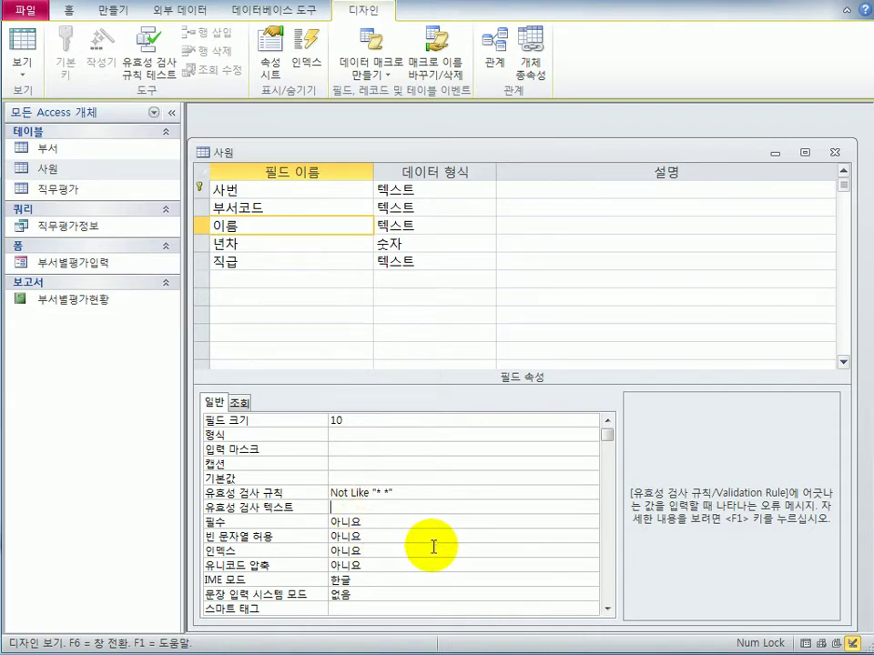
Set the 이름 field's validation text to "이름 사이에 공백을 입력하지 마세요.".
{"action": "type", "text": "이름 사이에 공백을 입"}
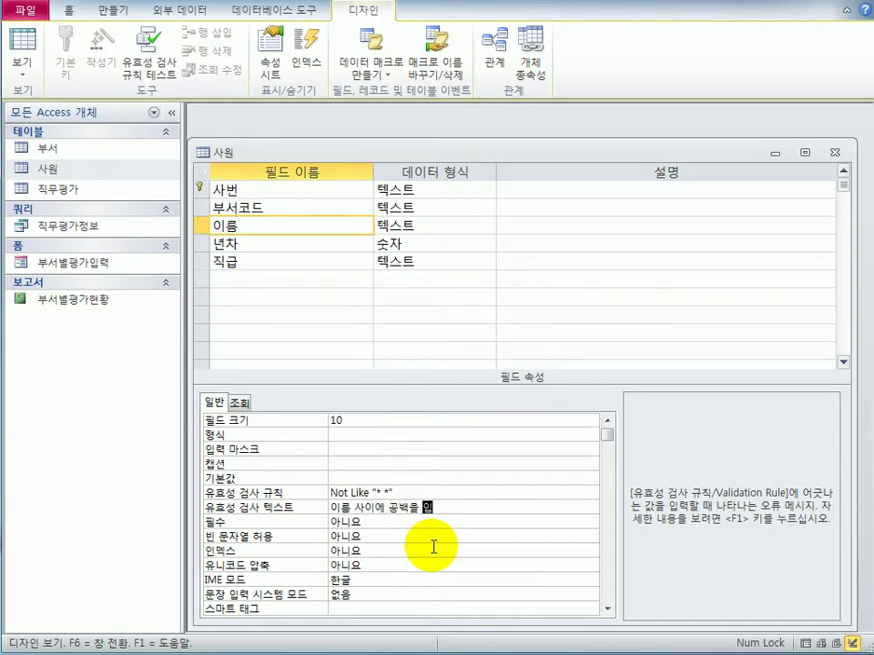
{"action": "type", "text": "력하지 마세요"}
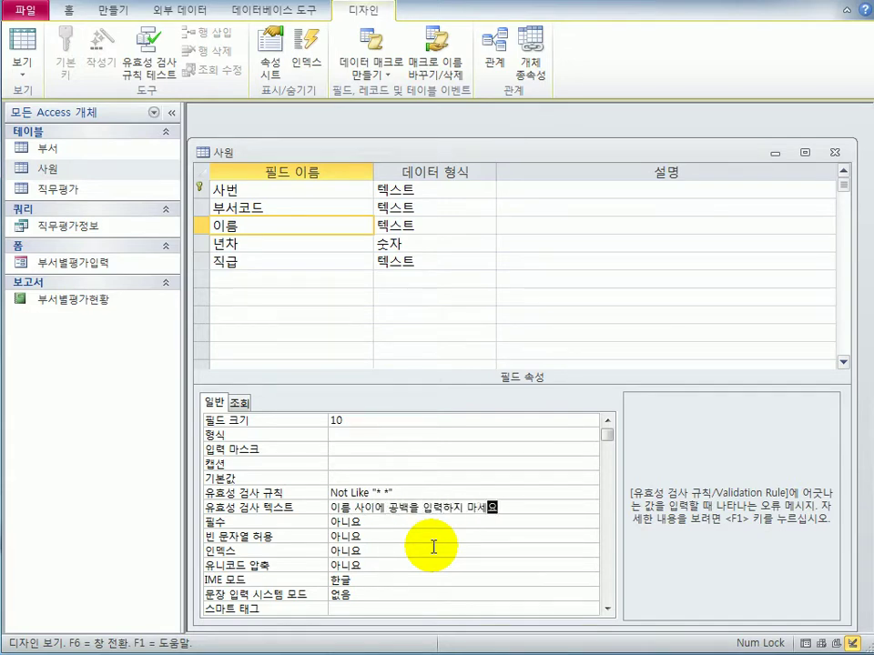
{"action": "type", "text": "."}
{"action": "left_click", "coordinate": [433, 549]}
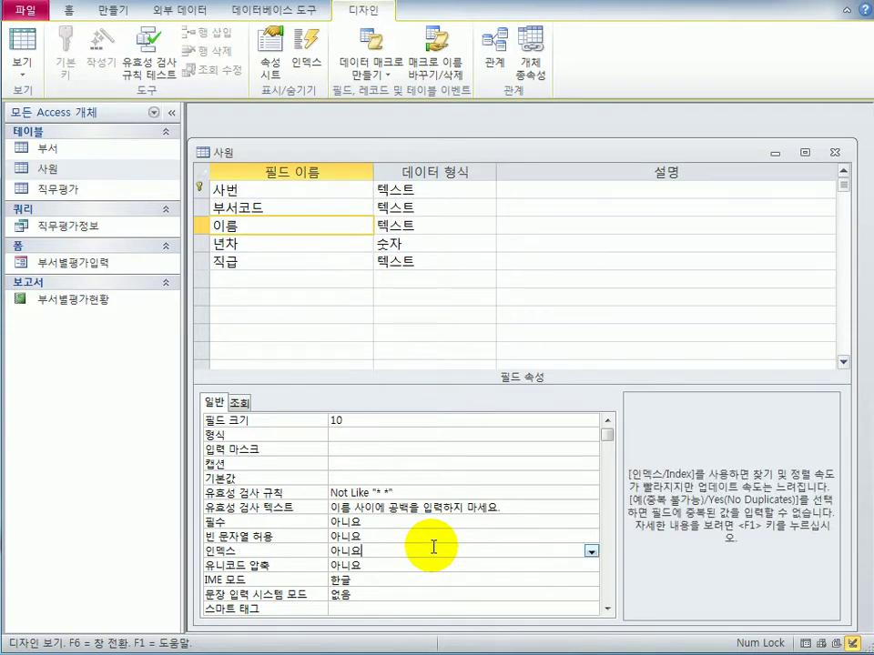
Set the index of the 부서코드 field to 예(중복 가능).
{"action": "left_click", "coordinate": [276, 209]}
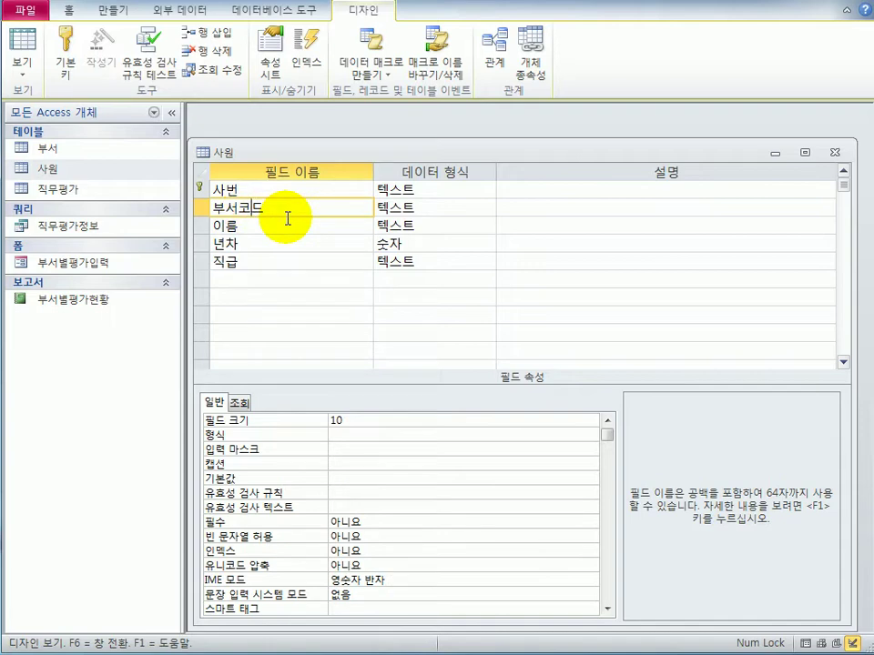
{"action": "left_click", "coordinate": [424, 549]}
{"action": "left_click", "coordinate": [591, 552]}
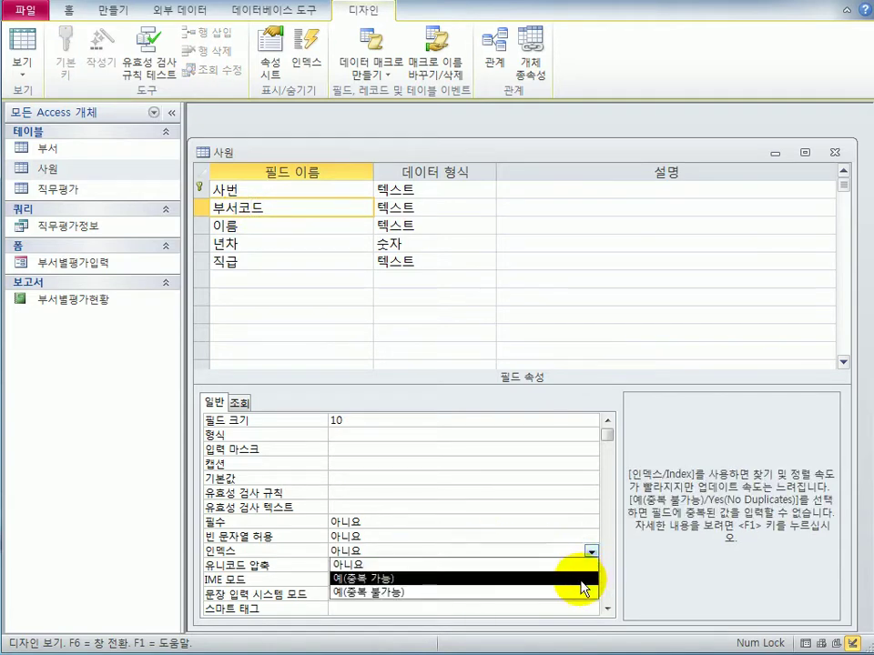
{"action": "left_click", "coordinate": [581, 577]}
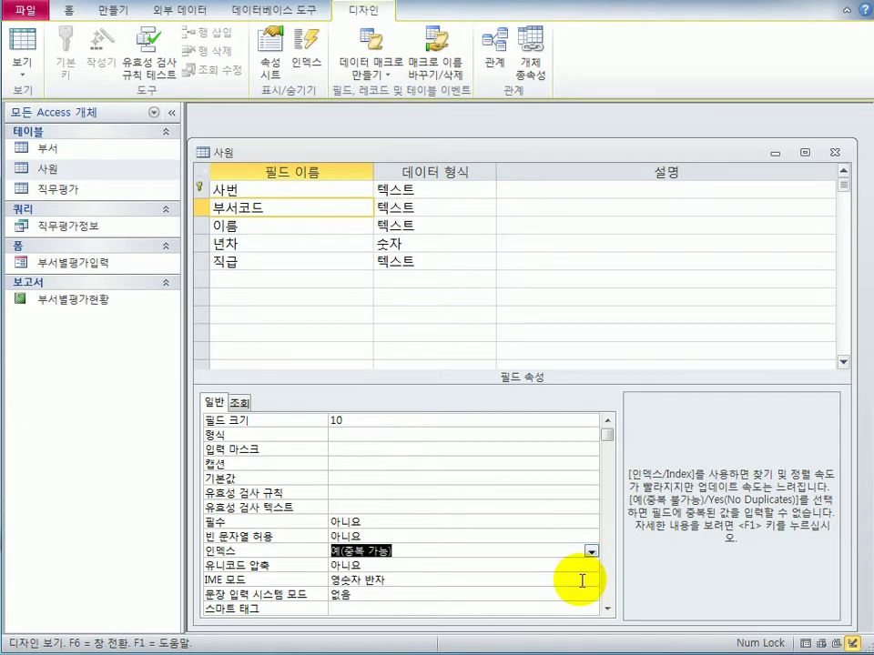
Close the 사원 table, saving its design changes and testing the existing data against the new rules.
{"action": "left_click", "coordinate": [835, 153]}
{"action": "left_click", "coordinate": [473, 359]}
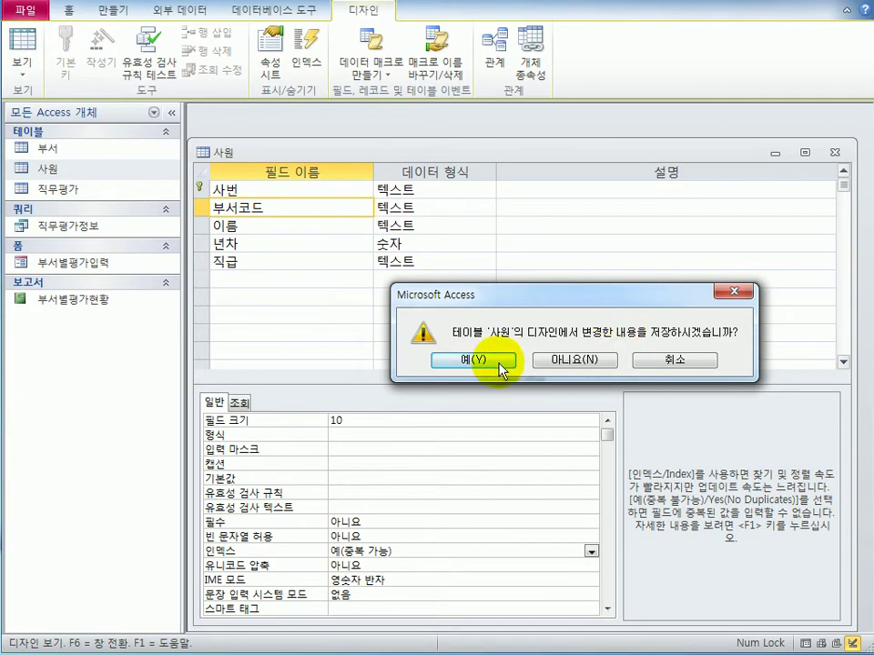
{"action": "left_click_drag", "start_coordinate": [503, 371], "coordinate": [636, 333]}
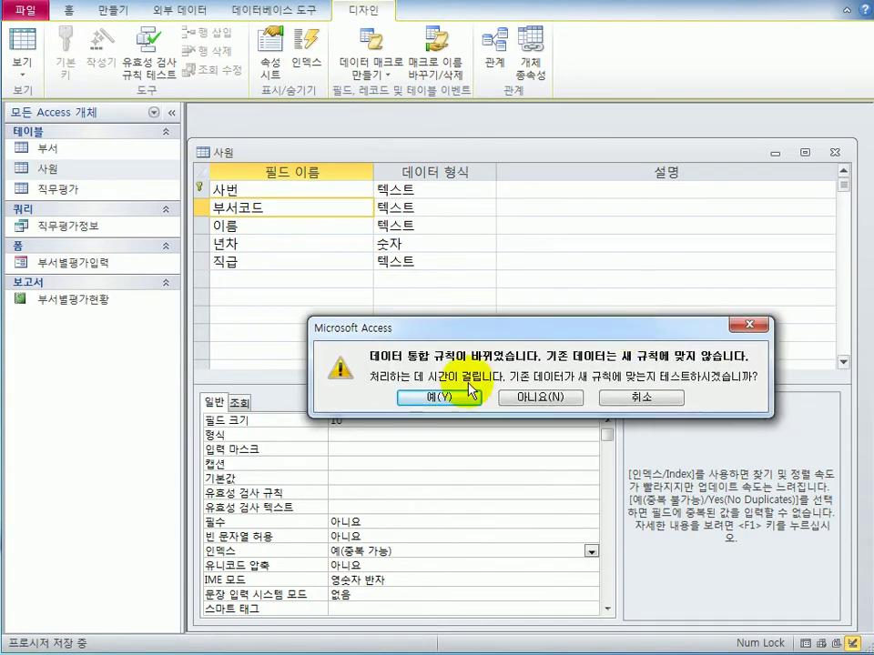
{"action": "left_click", "coordinate": [460, 405]}
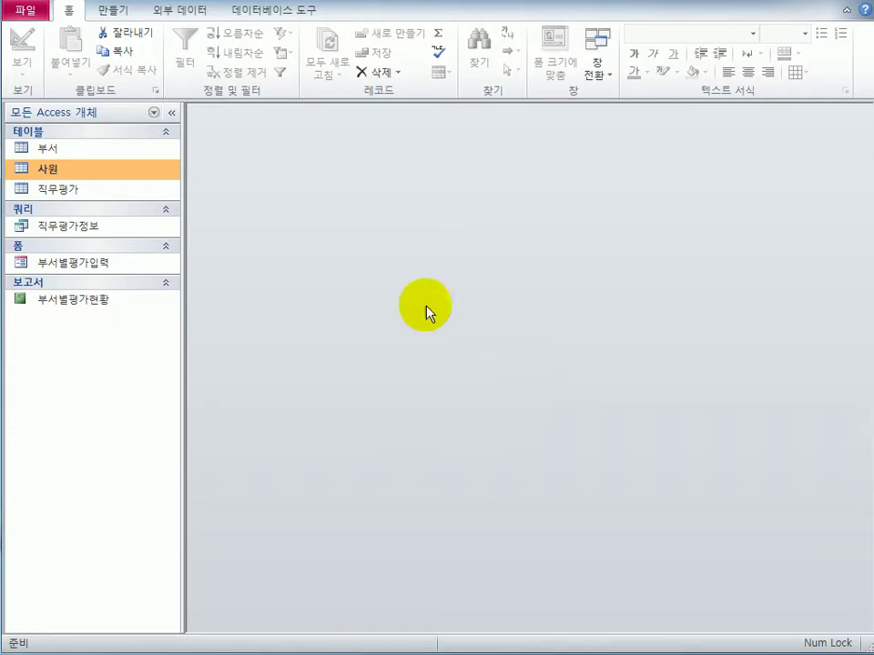
Open the Relationships (관계) window and enlarge it.
{"action": "left_click", "coordinate": [258, 13]}
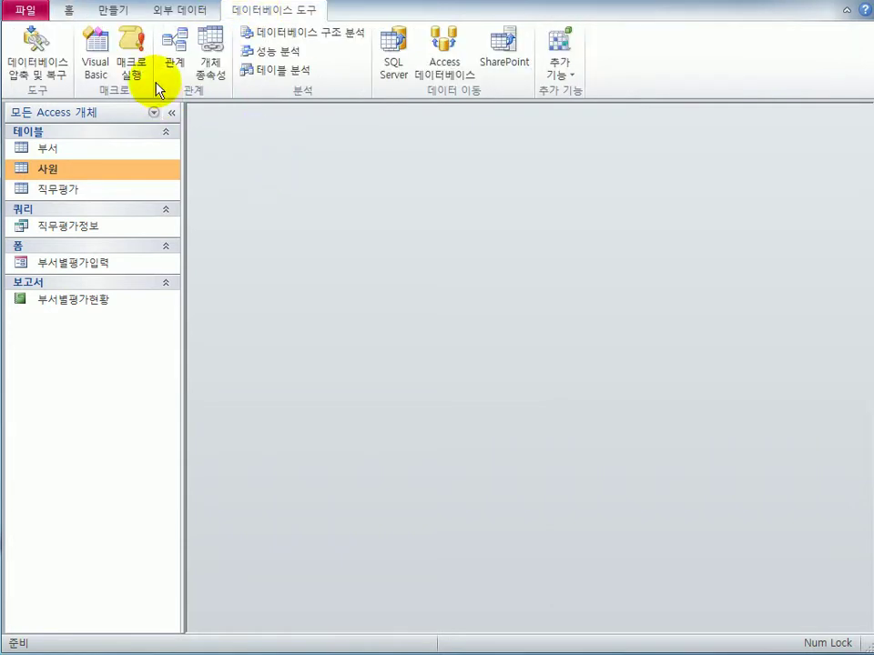
{"action": "left_click", "coordinate": [173, 50]}
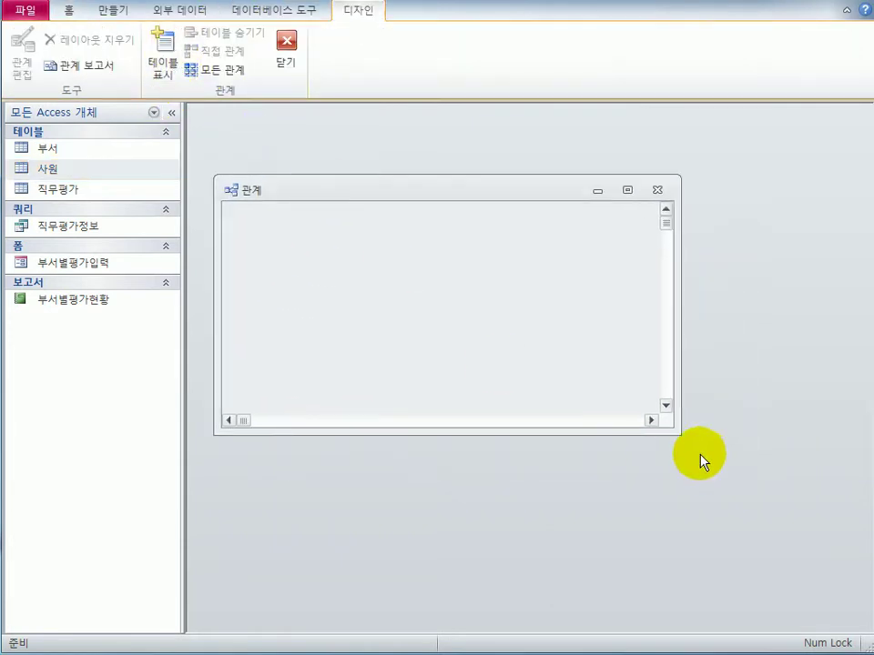
{"action": "left_click_drag", "start_coordinate": [680, 433], "coordinate": [712, 494]}
Add the 직무평가, 사원 and 부서 tables to the relationships layout.
{"action": "right_click", "coordinate": [428, 285]}
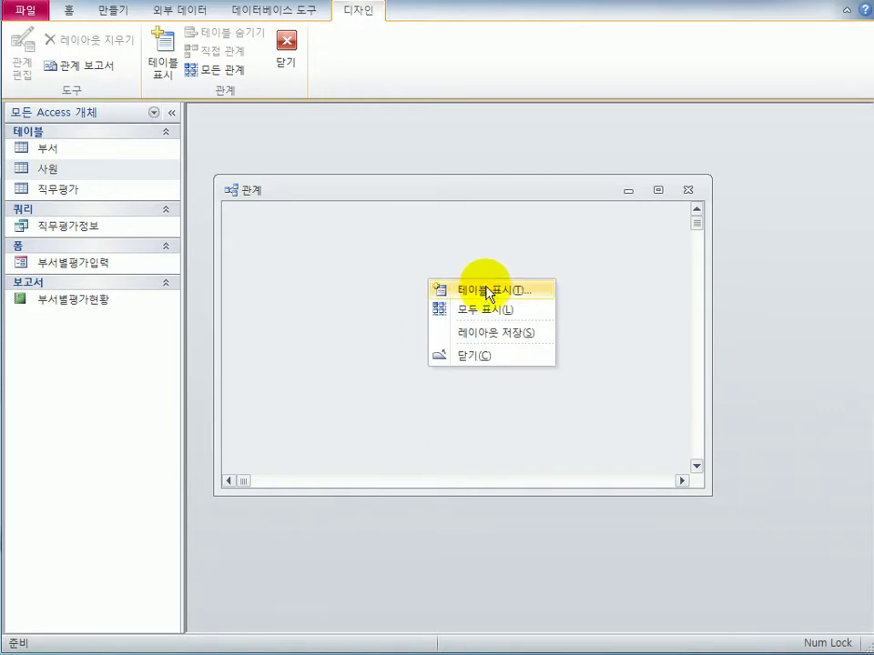
{"action": "left_click", "coordinate": [485, 288]}
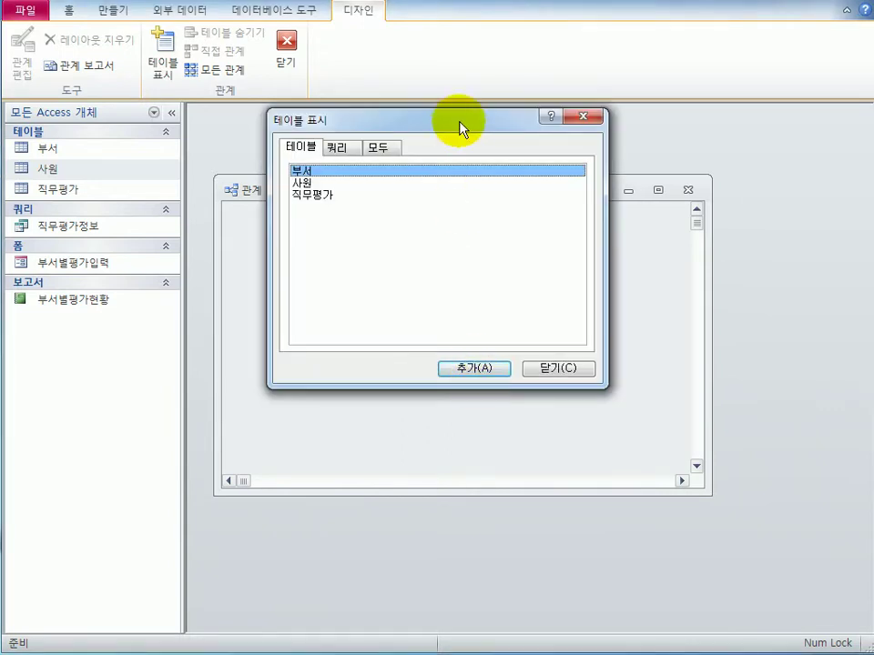
{"action": "left_click", "coordinate": [352, 197]}
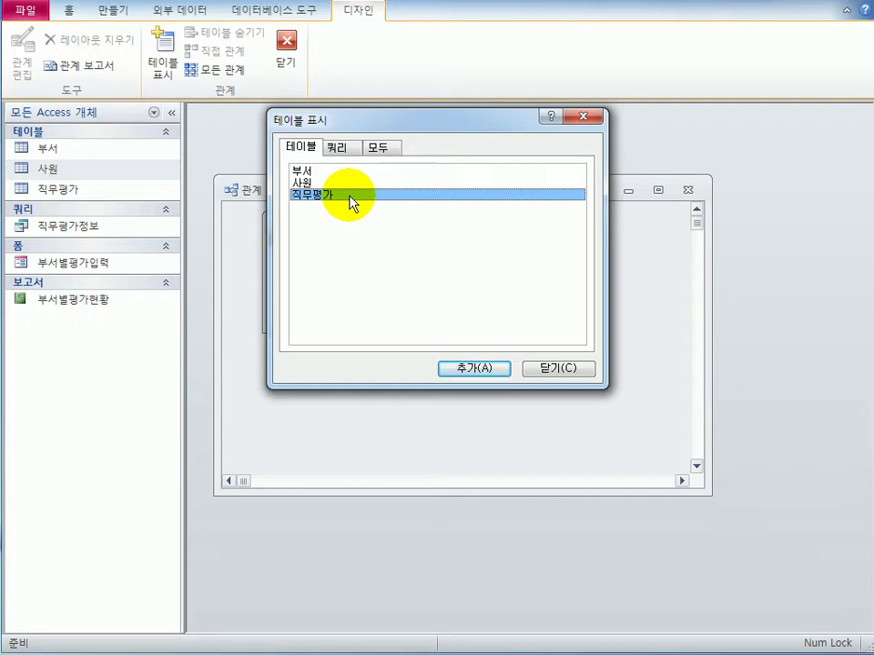
{"action": "left_click", "coordinate": [350, 184]}
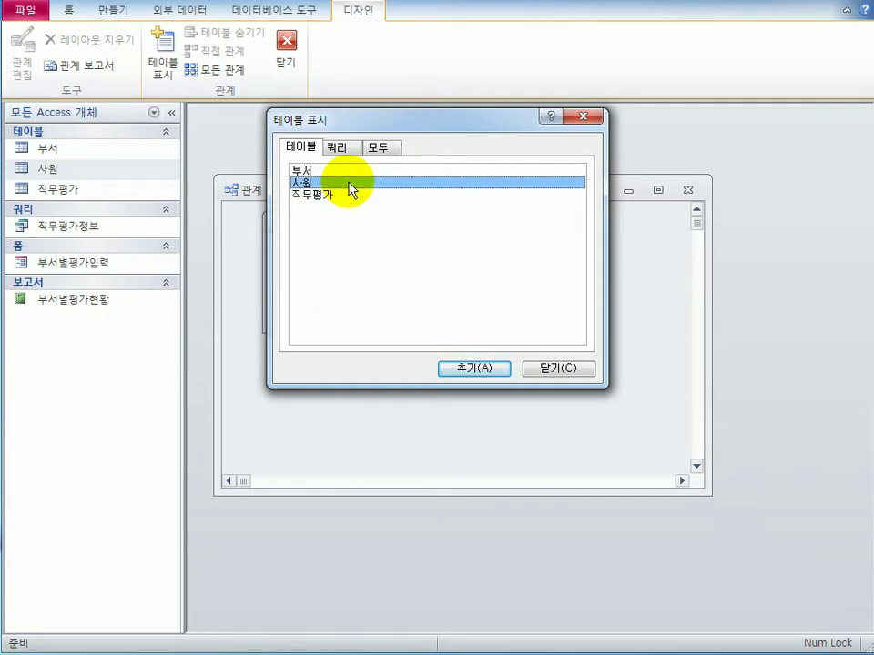
{"action": "double_click", "coordinate": [352, 173]}
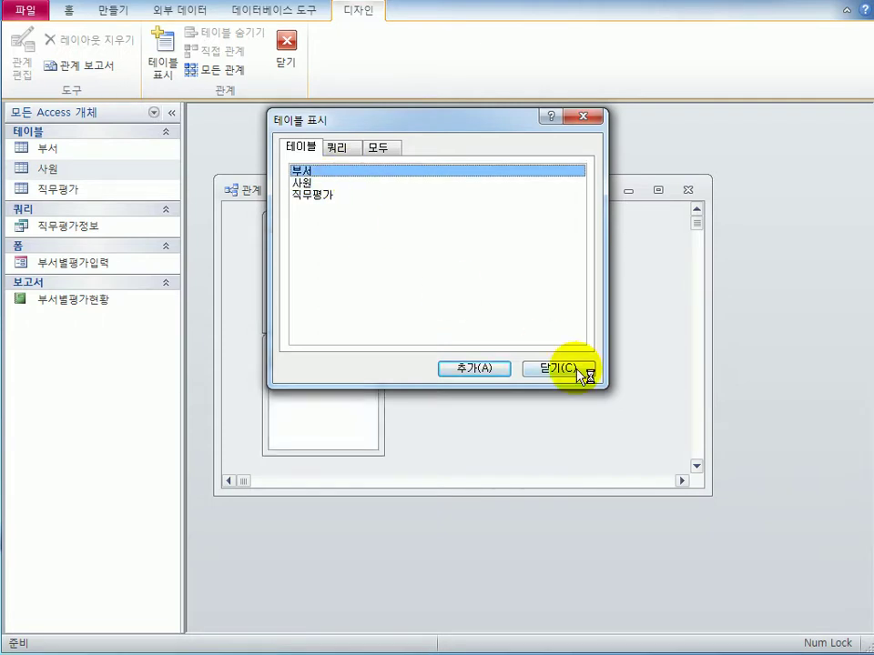
{"action": "left_click", "coordinate": [582, 368]}
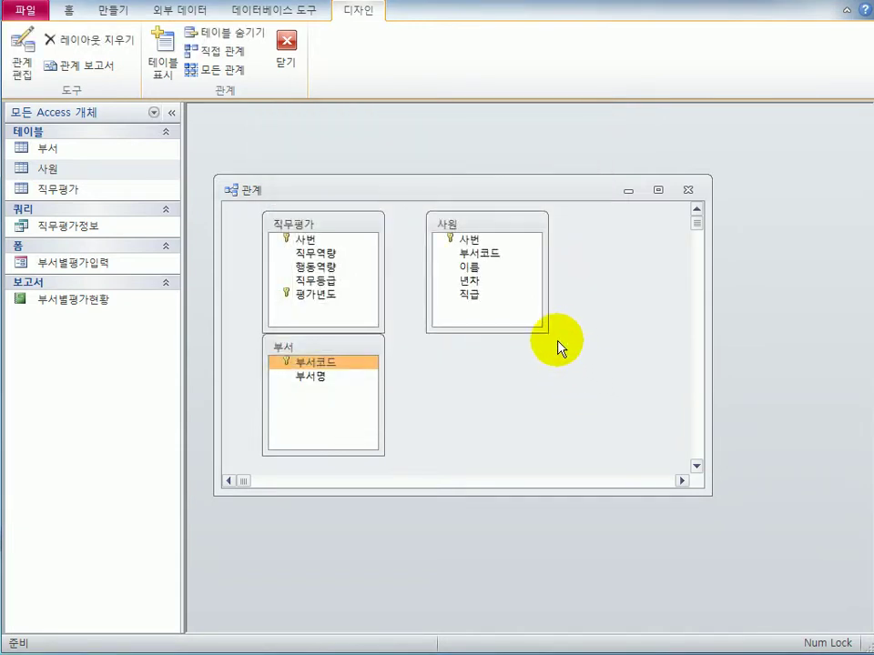
Relate 사번 in 사원 to 사번 in 직무평가, enforcing referential integrity with cascading field updates and record deletions.
{"action": "left_click", "coordinate": [343, 241]}
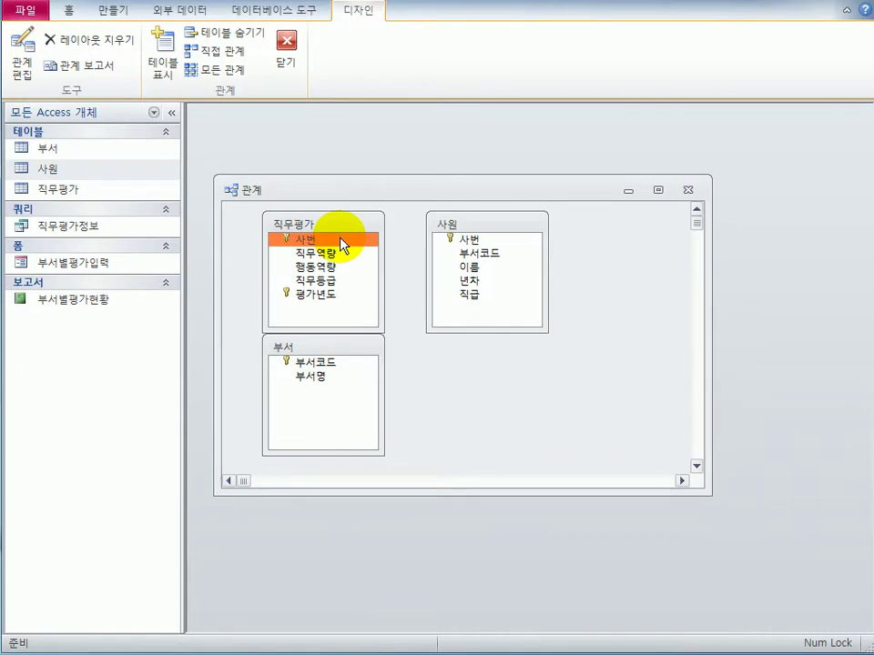
{"action": "left_click", "coordinate": [480, 242]}
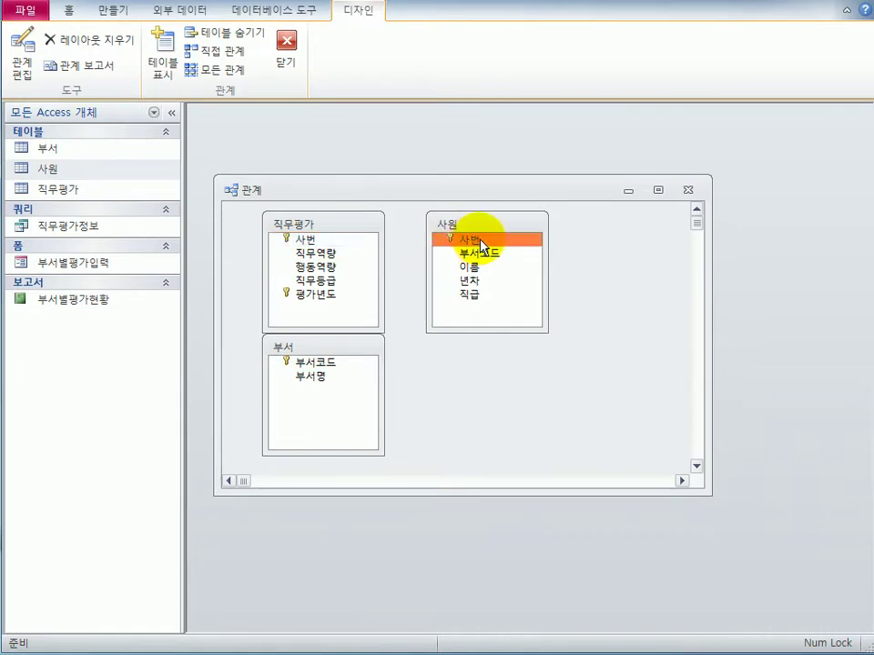
{"action": "left_click_drag", "start_coordinate": [481, 244], "coordinate": [352, 242]}
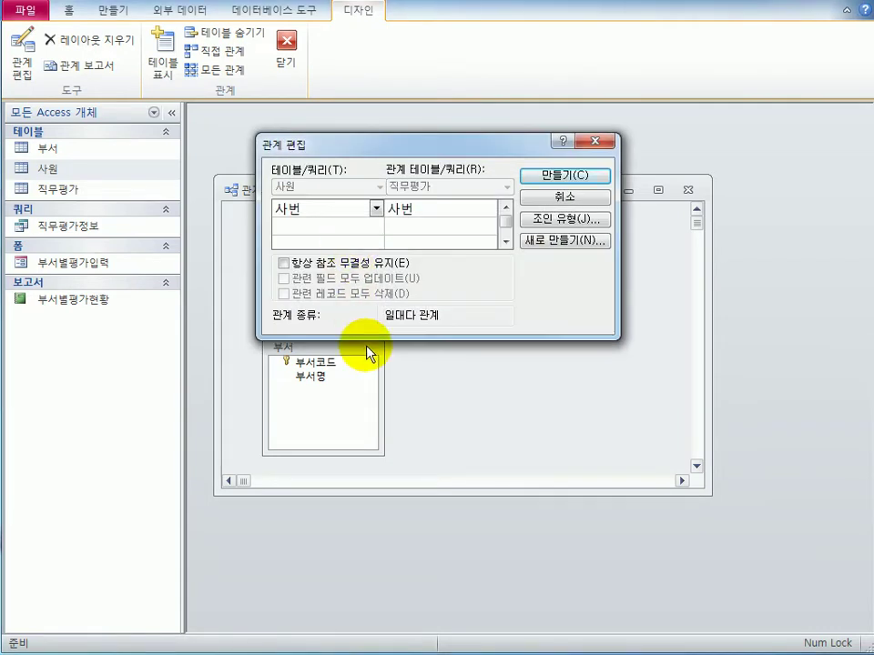
{"action": "left_click", "coordinate": [340, 264]}
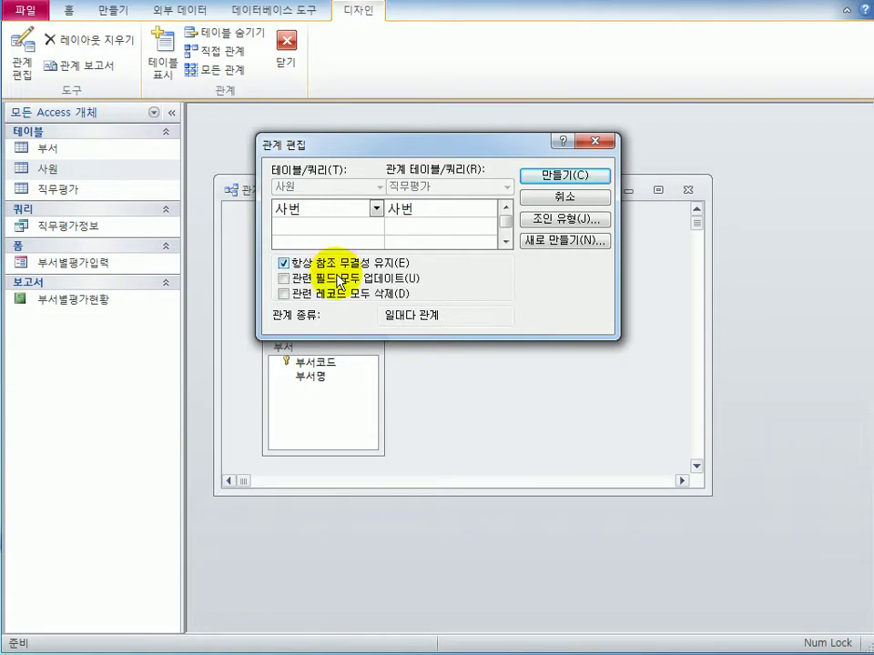
{"action": "left_click", "coordinate": [340, 280]}
{"action": "left_click", "coordinate": [338, 294]}
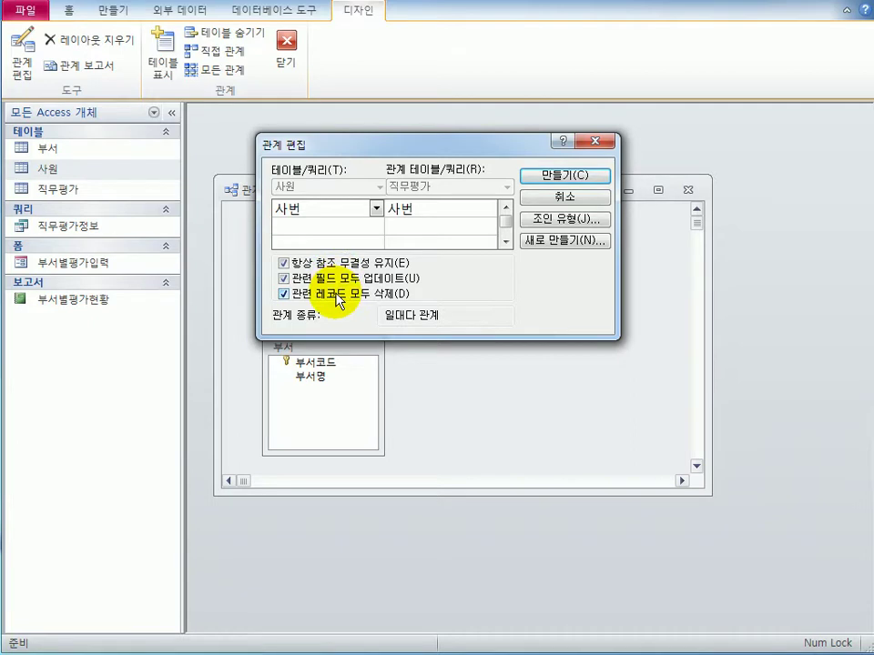
{"action": "left_click", "coordinate": [561, 174]}
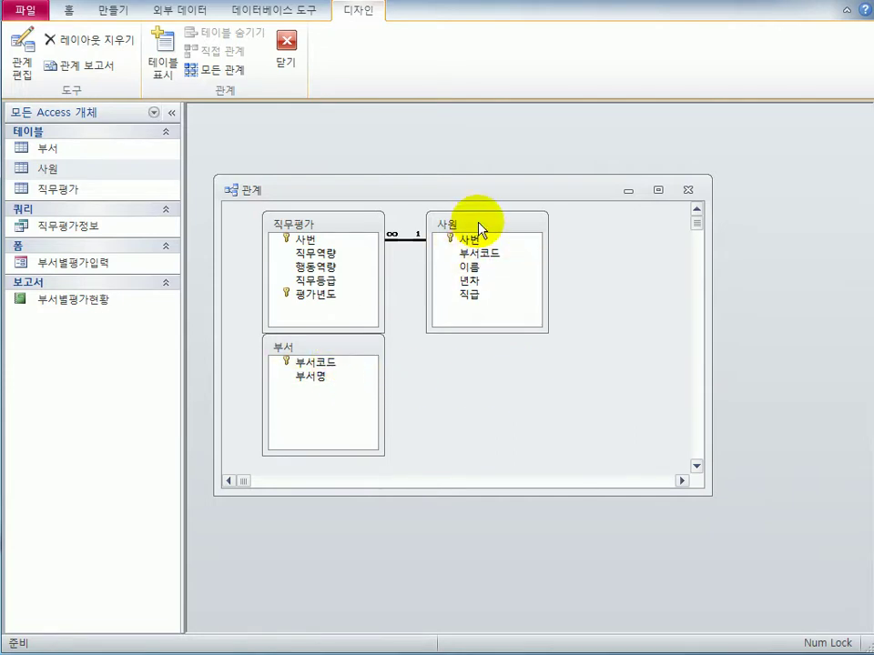
Relate 부서코드 in 부서 to 부서코드 in 사원, enforcing referential integrity with cascading field updates and record deletions.
{"action": "left_click_drag", "start_coordinate": [372, 353], "coordinate": [499, 261]}
{"action": "left_click_drag", "start_coordinate": [406, 147], "coordinate": [419, 259]}
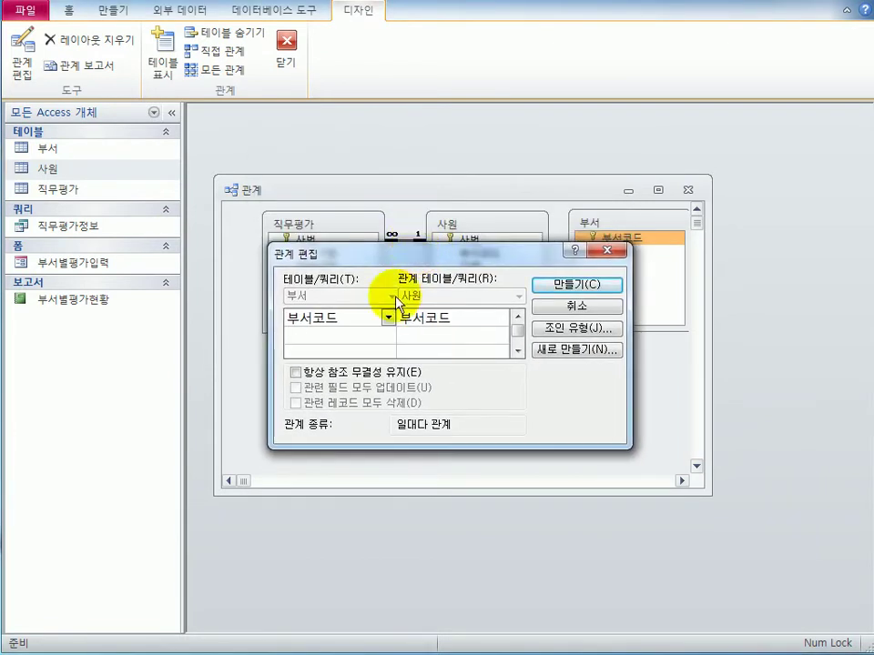
{"action": "left_click", "coordinate": [344, 380]}
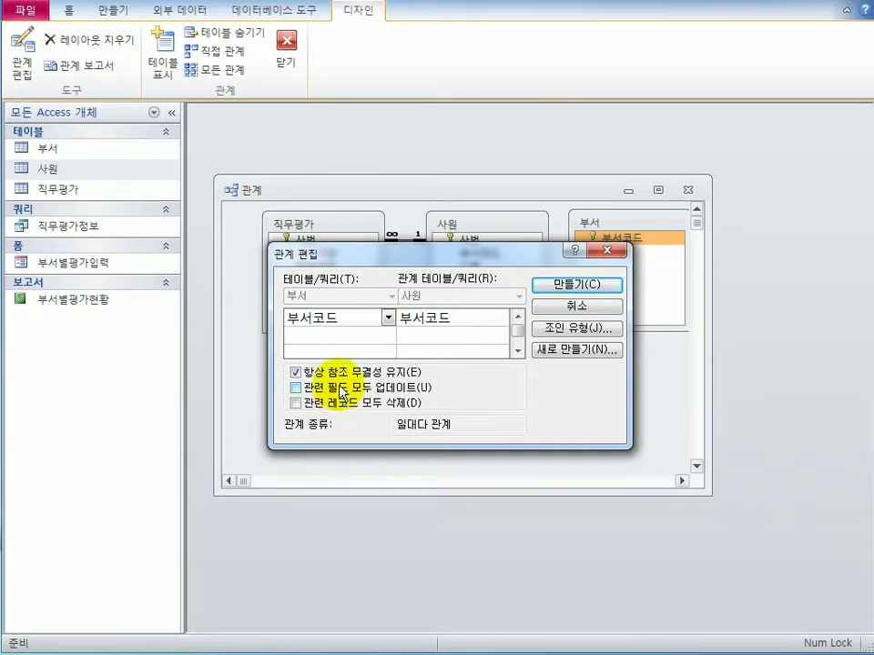
{"action": "left_click", "coordinate": [343, 390]}
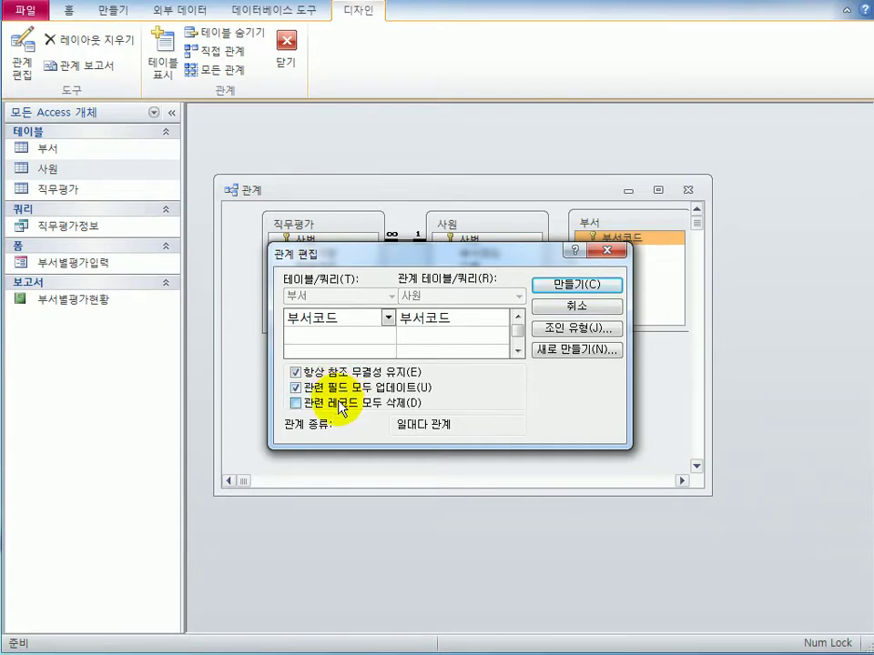
{"action": "left_click", "coordinate": [341, 405]}
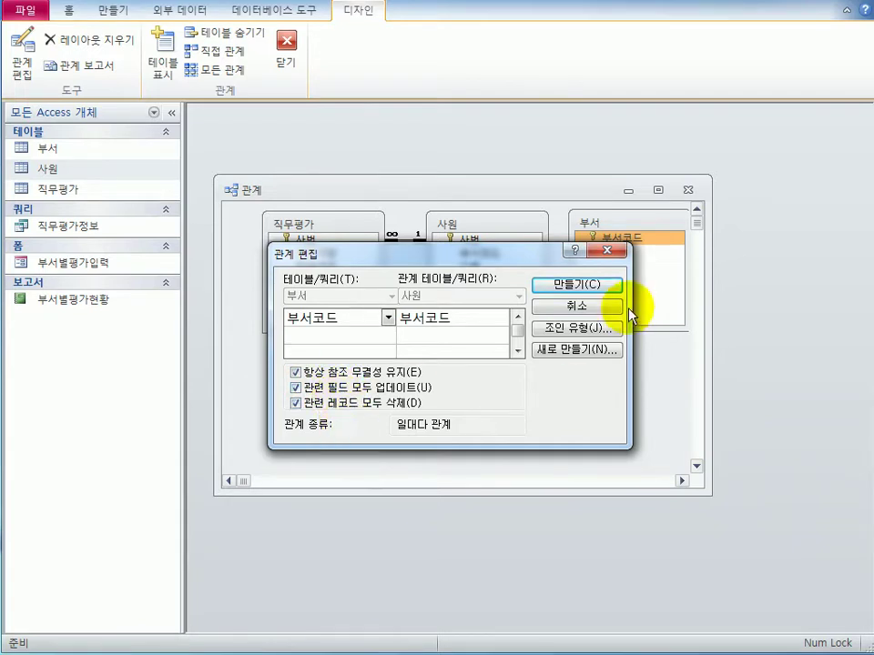
{"action": "left_click", "coordinate": [609, 287]}
Enlarge the relationships window, move the 부서 and 직무평가 tables lower, and close the window, saving the layout.
{"action": "left_click_drag", "start_coordinate": [697, 475], "coordinate": [770, 504]}
{"action": "left_click_drag", "start_coordinate": [659, 238], "coordinate": [689, 267]}
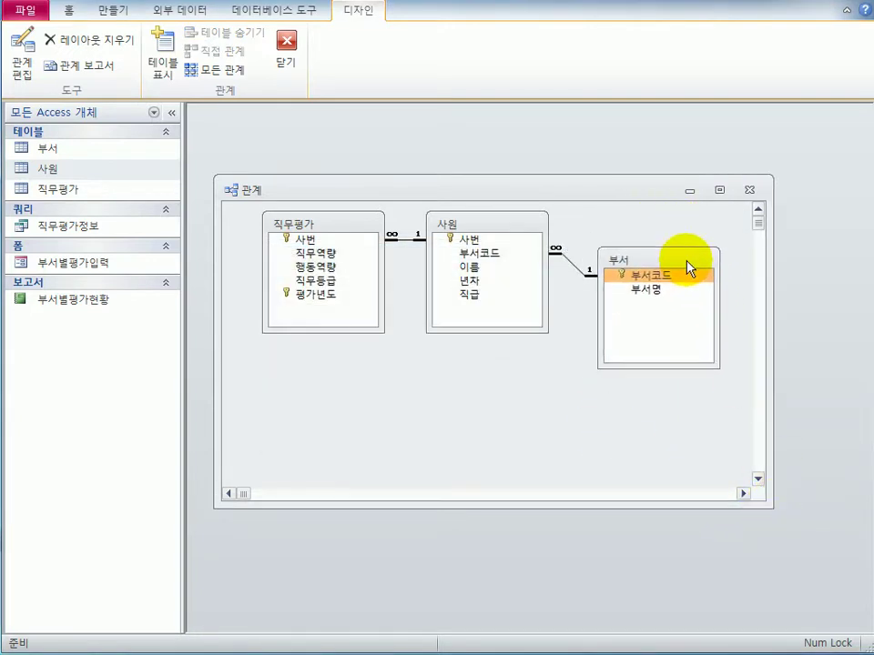
{"action": "left_click_drag", "start_coordinate": [351, 223], "coordinate": [346, 278]}
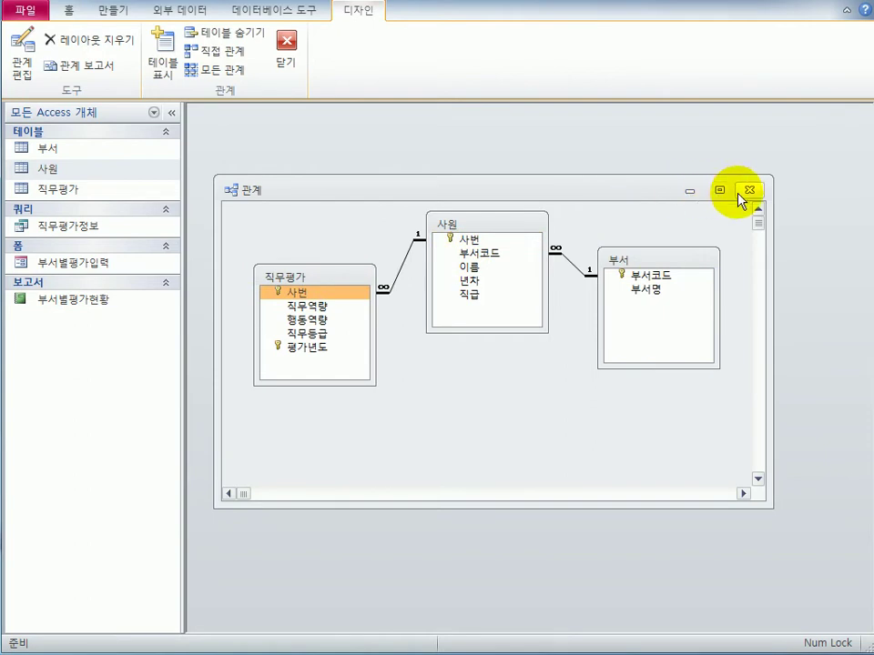
{"action": "left_click", "coordinate": [747, 190]}
{"action": "left_click_drag", "start_coordinate": [528, 350], "coordinate": [567, 297]}
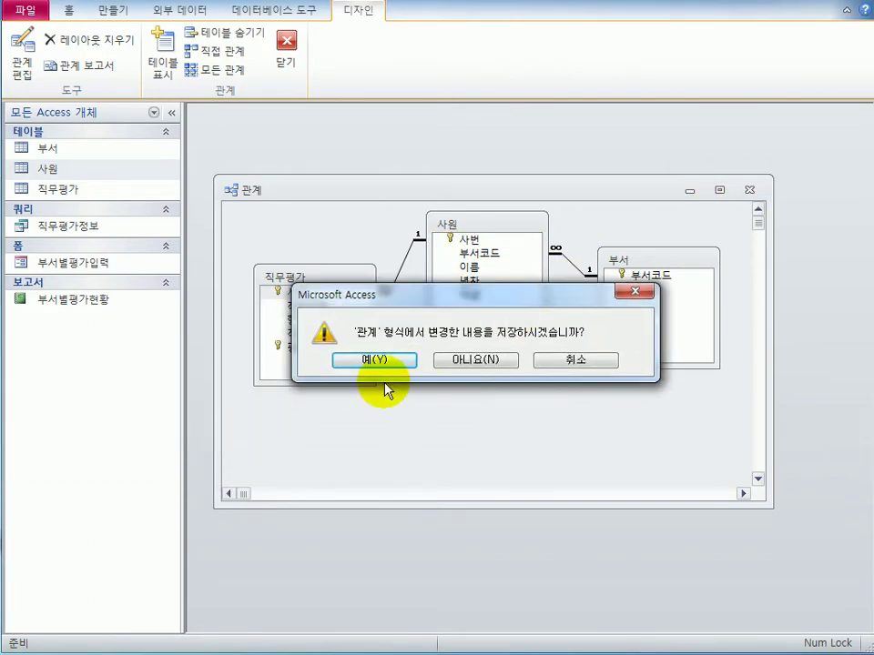
{"action": "left_click", "coordinate": [387, 365]}
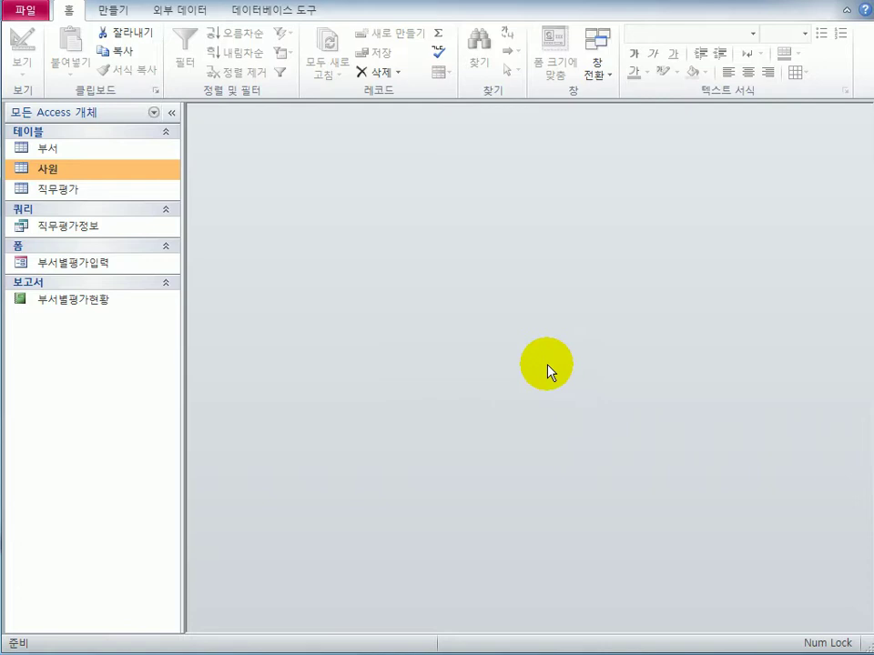
Start bringing in external Excel data with the option to link to the data source through a linked table.
{"action": "left_click", "coordinate": [193, 11]}
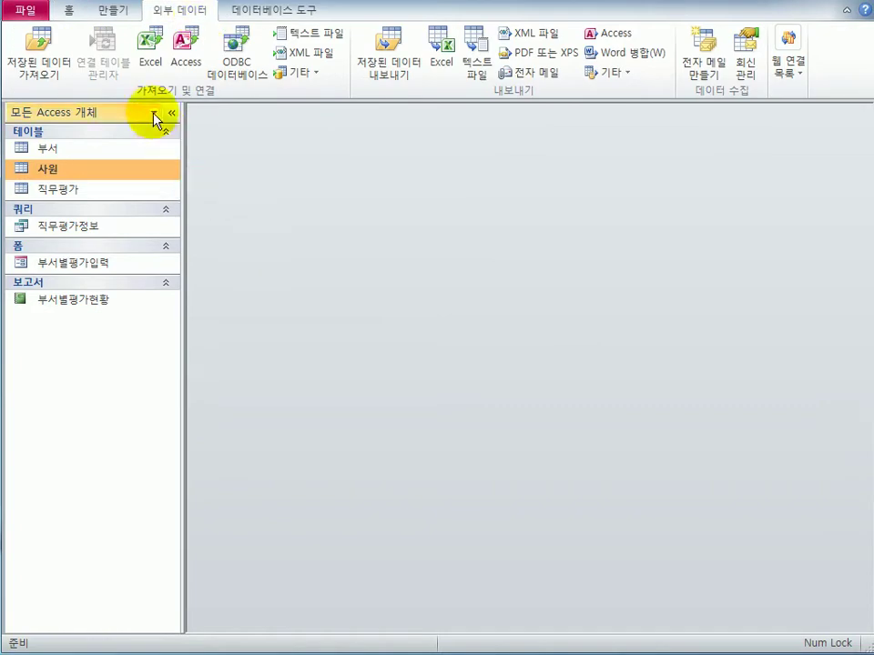
{"action": "left_click", "coordinate": [149, 63]}
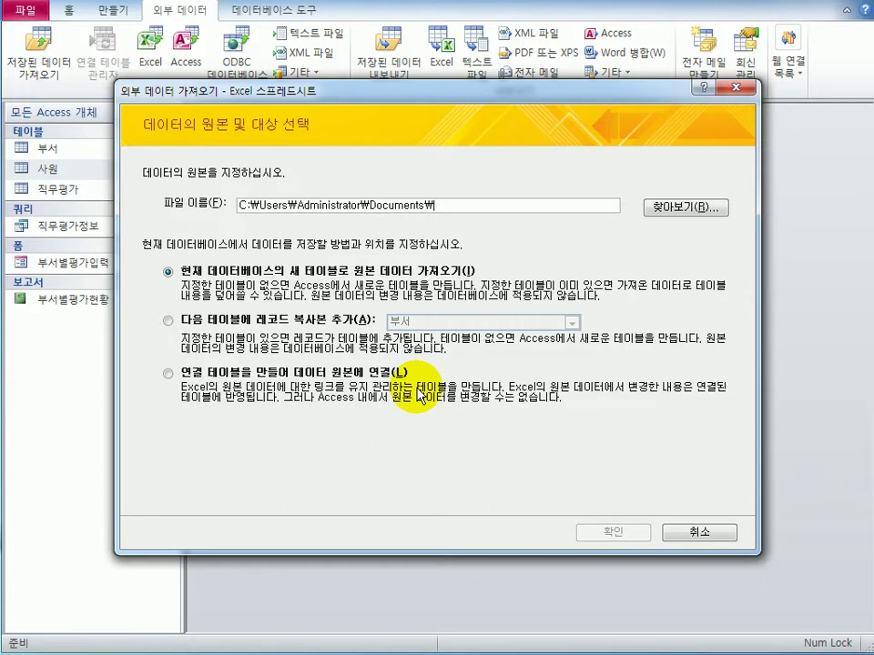
{"action": "left_click", "coordinate": [330, 382]}
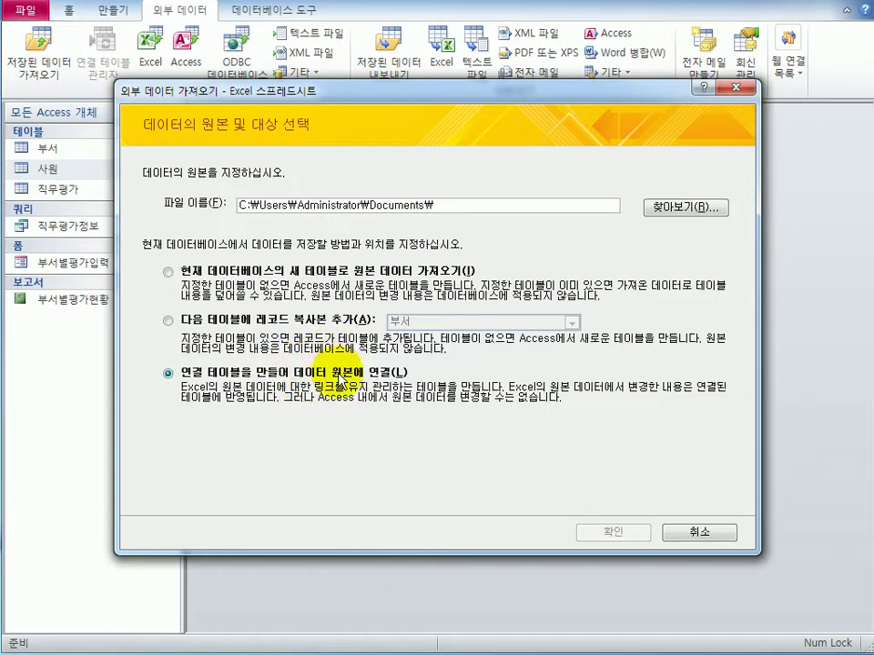
Choose 직무역량등급.xlsx from C:\컴활1급\데이터베이스\모의고사 as the data source.
{"action": "left_click", "coordinate": [678, 209]}
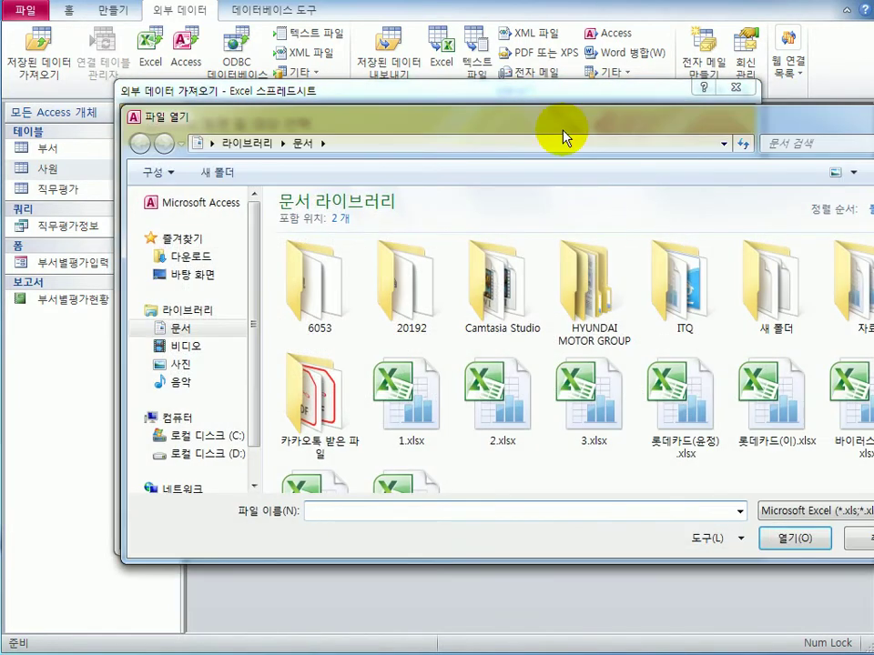
{"action": "left_click", "coordinate": [192, 441]}
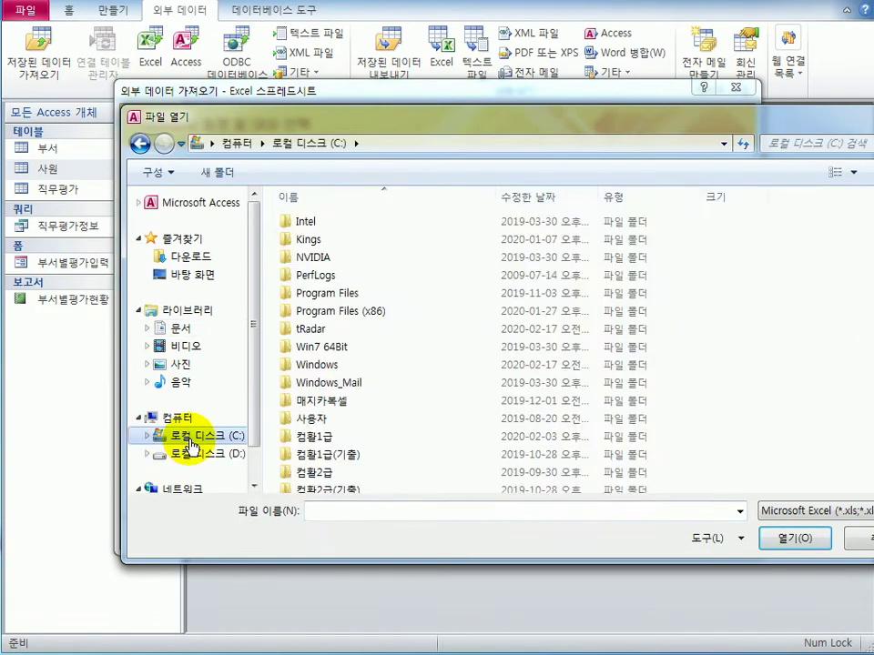
{"action": "double_click", "coordinate": [323, 441]}
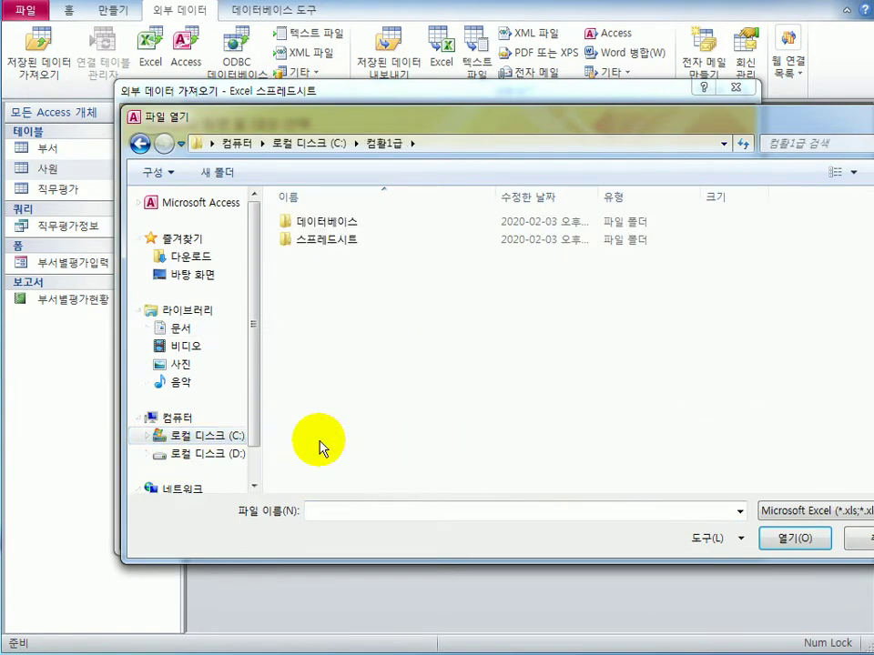
{"action": "double_click", "coordinate": [322, 221]}
{"action": "double_click", "coordinate": [314, 274]}
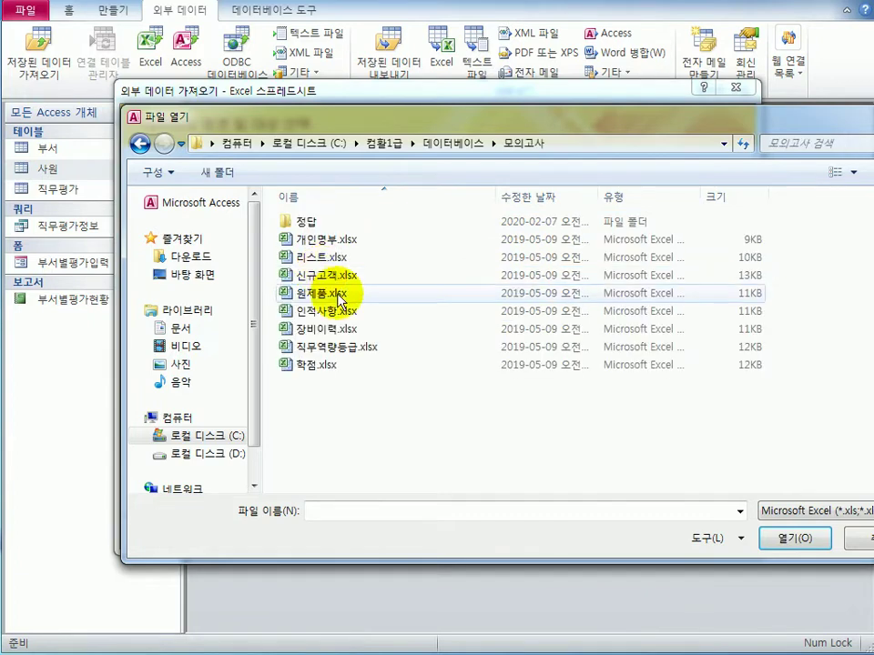
{"action": "left_click", "coordinate": [347, 347]}
{"action": "left_click_drag", "start_coordinate": [451, 126], "coordinate": [359, 122]}
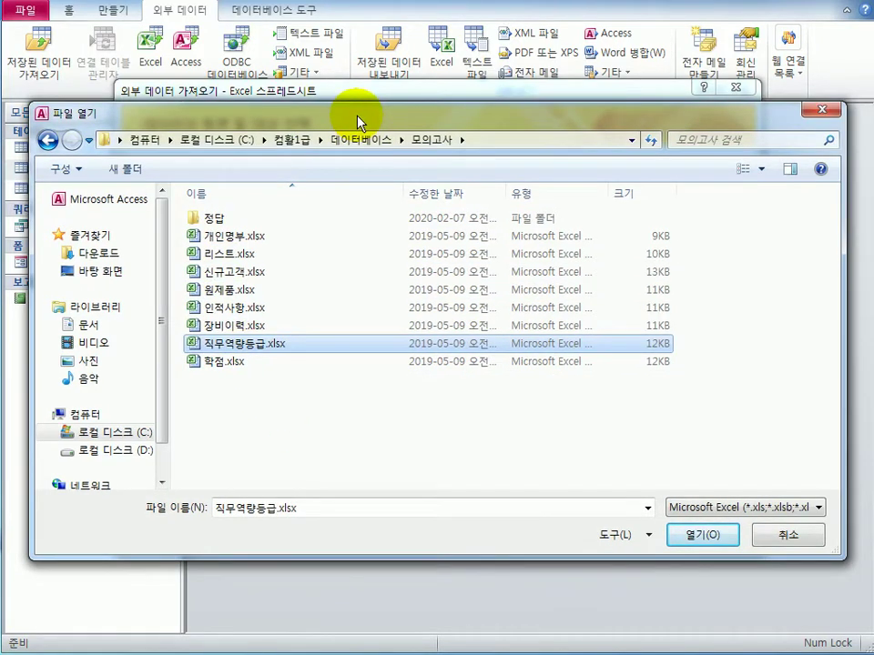
{"action": "left_click", "coordinate": [702, 536]}
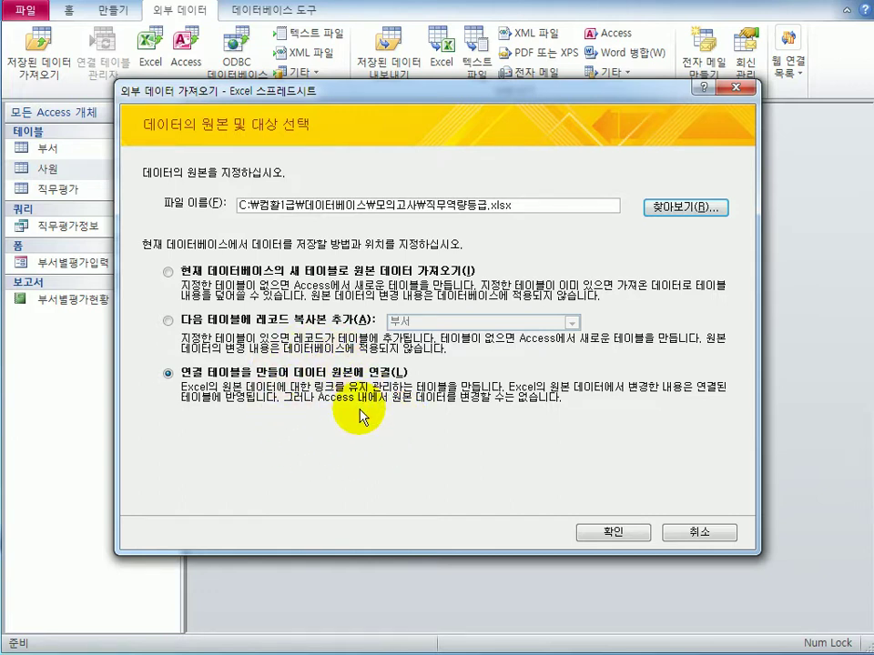
Accept the link source and choose the 직무역량등급 worksheet, with its first row as column headings.
{"action": "left_click", "coordinate": [611, 531]}
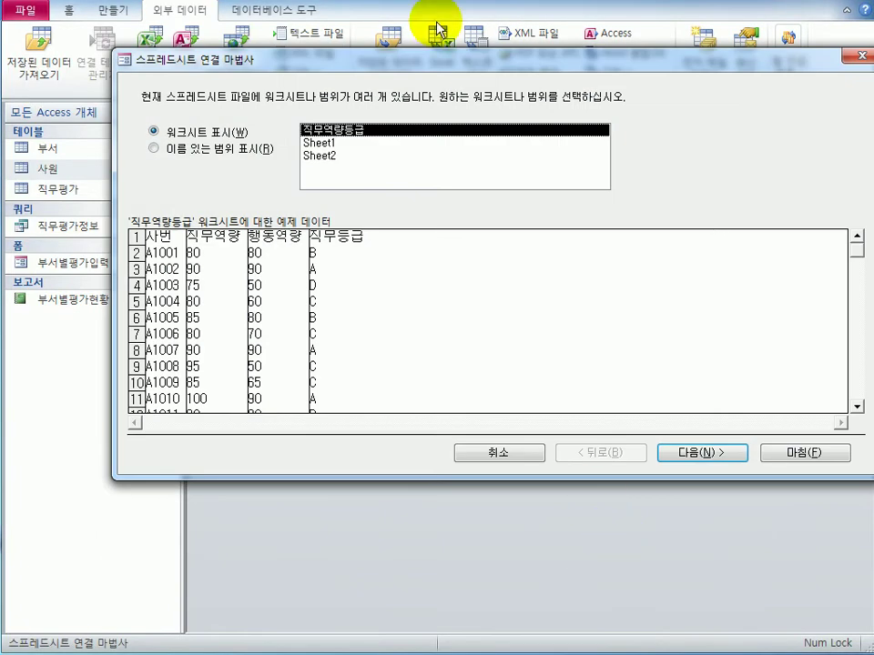
{"action": "left_click_drag", "start_coordinate": [426, 62], "coordinate": [364, 132]}
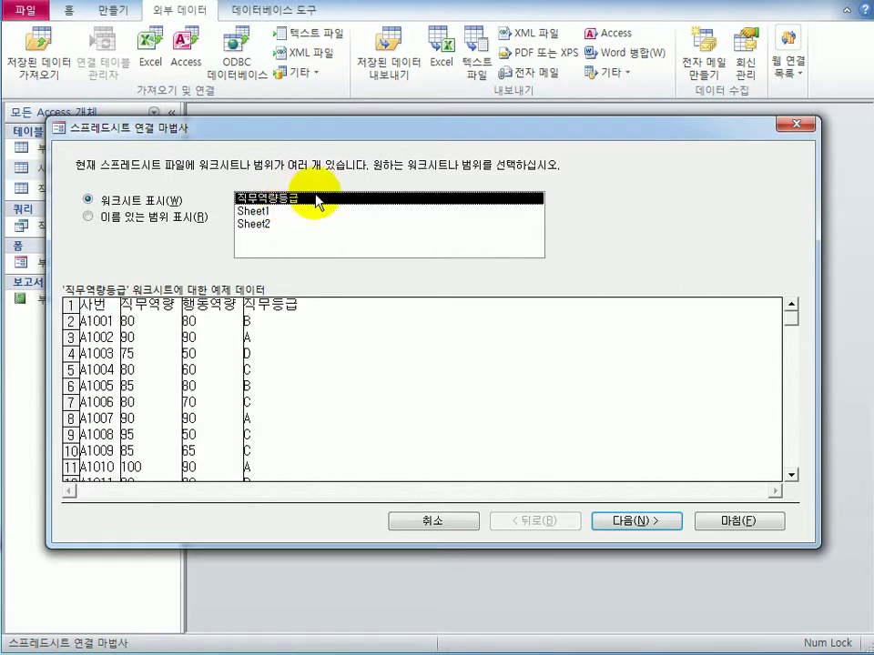
{"action": "left_click", "coordinate": [613, 525]}
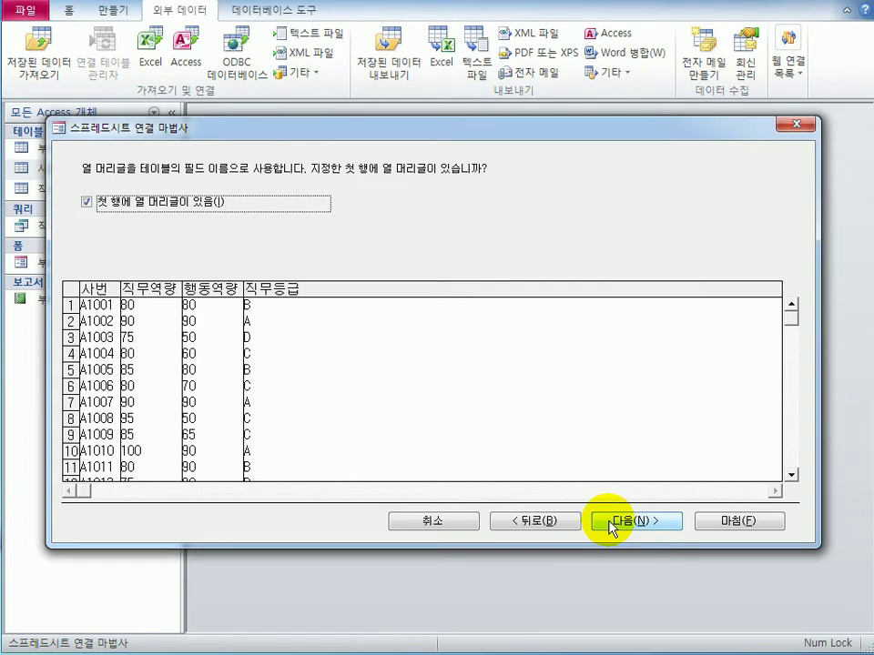
{"action": "left_click", "coordinate": [609, 525]}
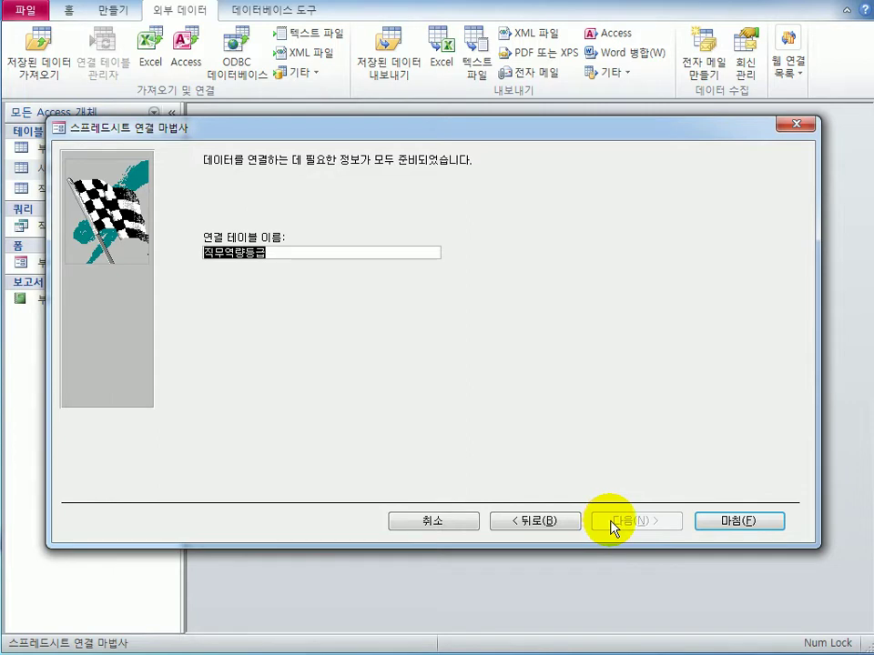
Name the linked table 직무등급 and finish creating the link.
{"action": "type", "text": "직무등"}
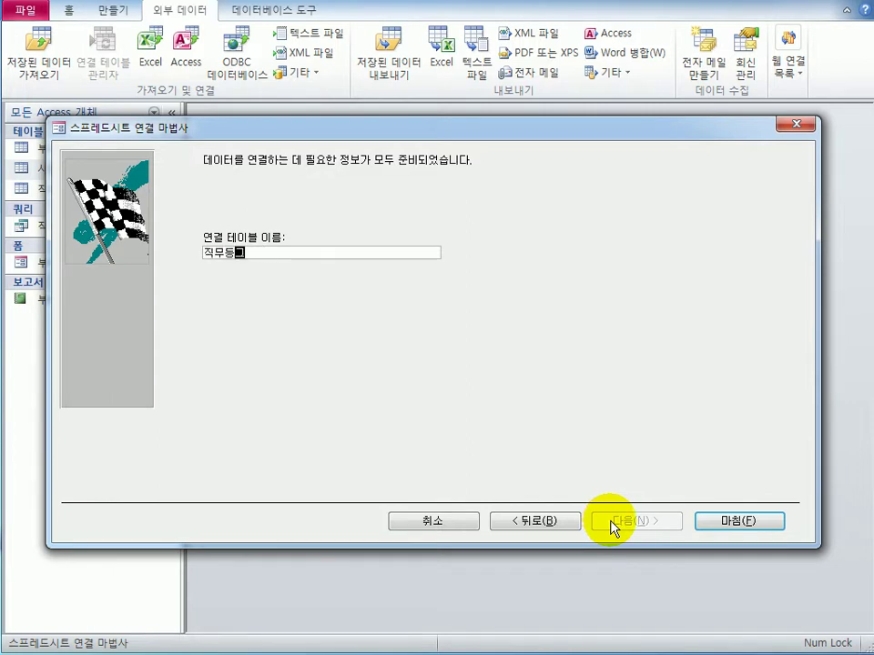
{"action": "type", "text": "급"}
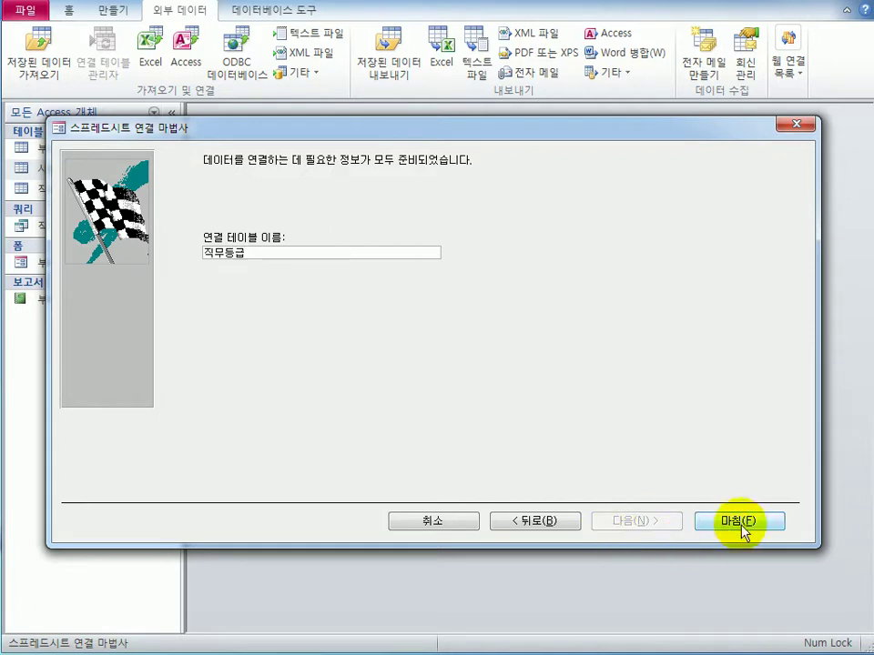
{"action": "left_click", "coordinate": [741, 523]}
{"action": "left_click_drag", "start_coordinate": [302, 403], "coordinate": [550, 330]}
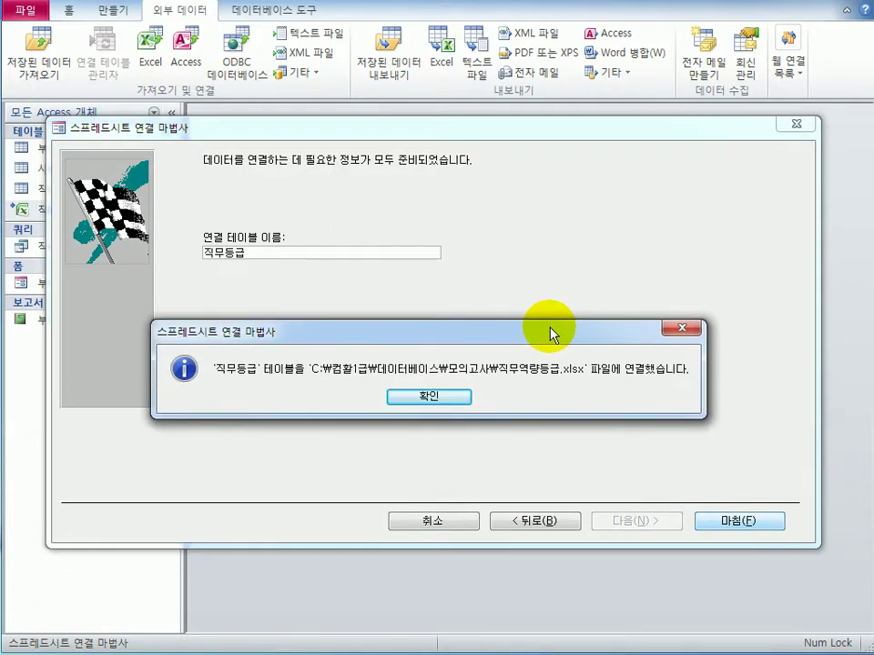
{"action": "left_click", "coordinate": [420, 401]}
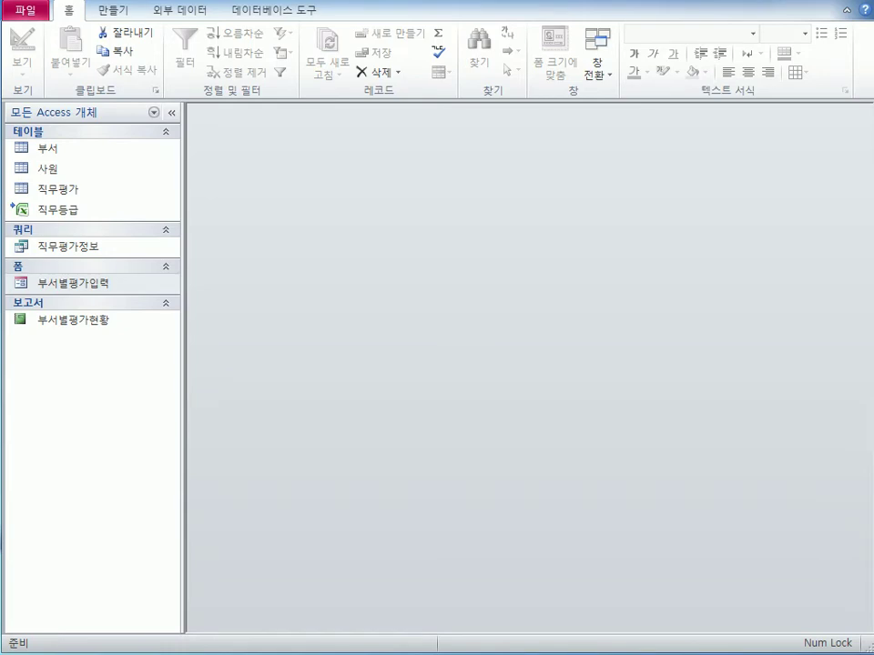
Open the form 부서별평가입력 in Design view and set its 기본 보기 property to 연속 폼.
{"action": "right_click", "coordinate": [98, 292]}
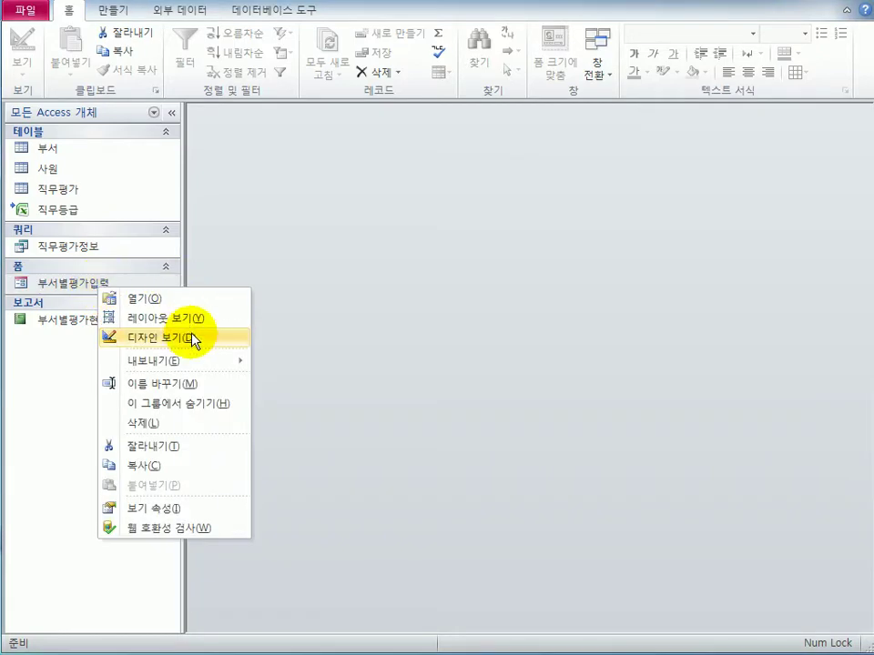
{"action": "left_click", "coordinate": [249, 338]}
{"action": "left_click_drag", "start_coordinate": [571, 149], "coordinate": [355, 155]}
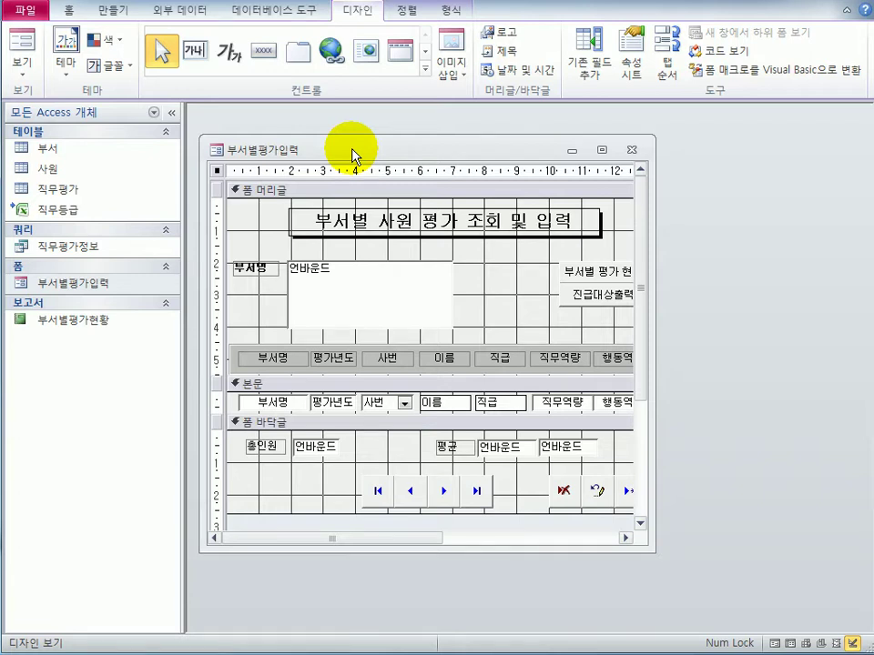
{"action": "left_click", "coordinate": [628, 80]}
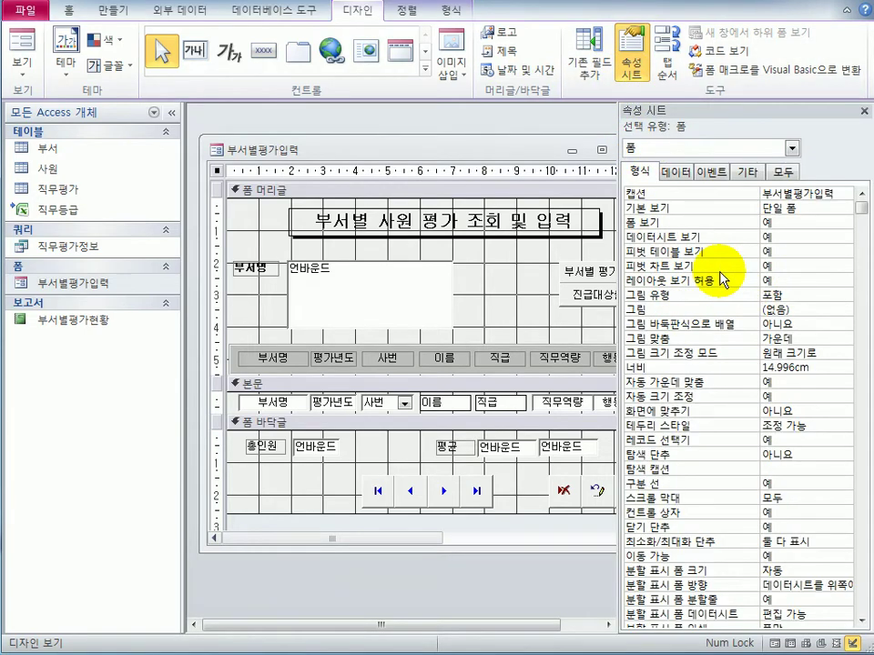
{"action": "left_click", "coordinate": [783, 172]}
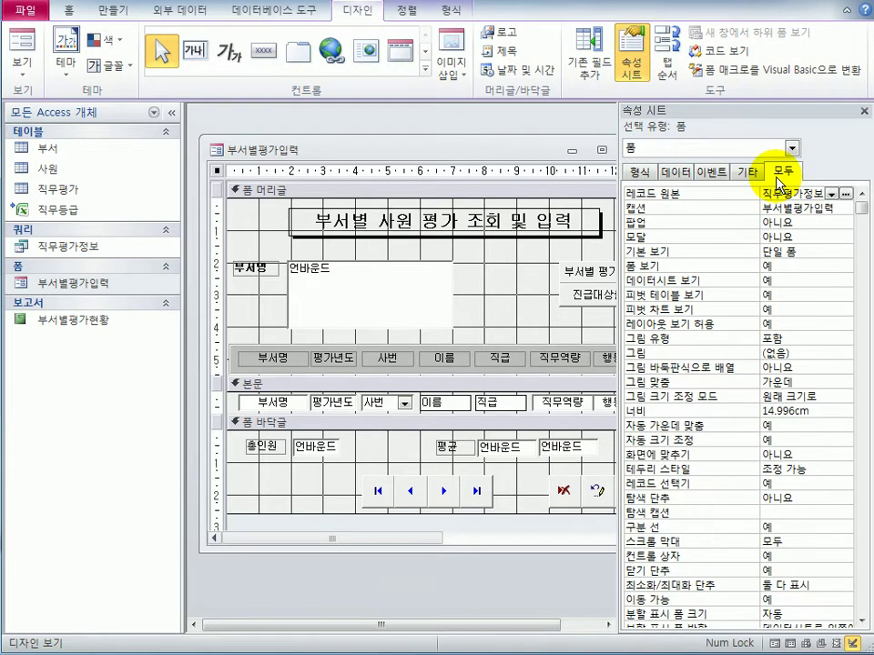
{"action": "left_click", "coordinate": [830, 249]}
{"action": "left_click", "coordinate": [845, 251]}
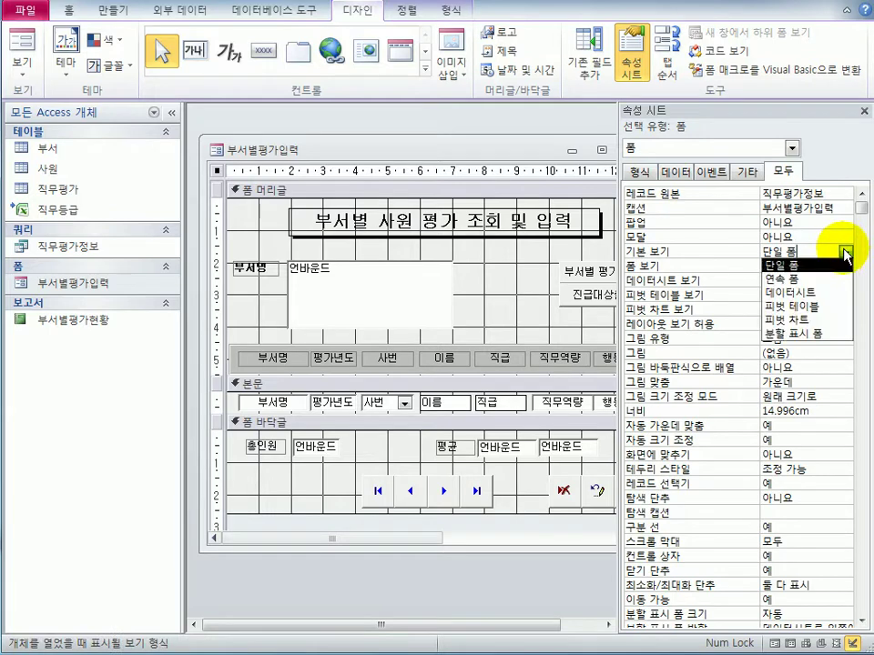
{"action": "left_click", "coordinate": [830, 280]}
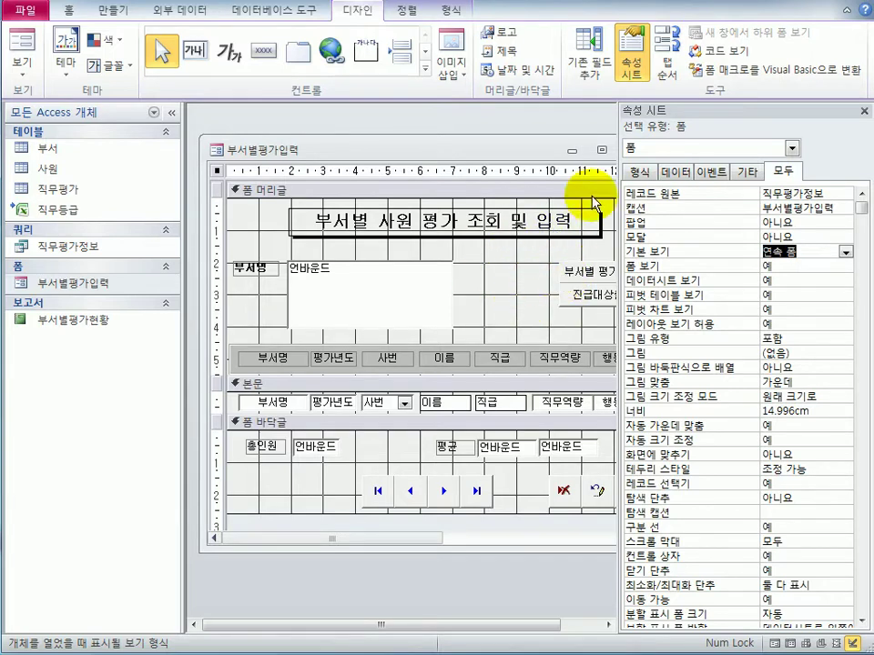
Draw a check box about 2.2 cm wide and 0.9 cm high in the form header, between the 부서명 list and the command buttons.
{"action": "left_click", "coordinate": [575, 284]}
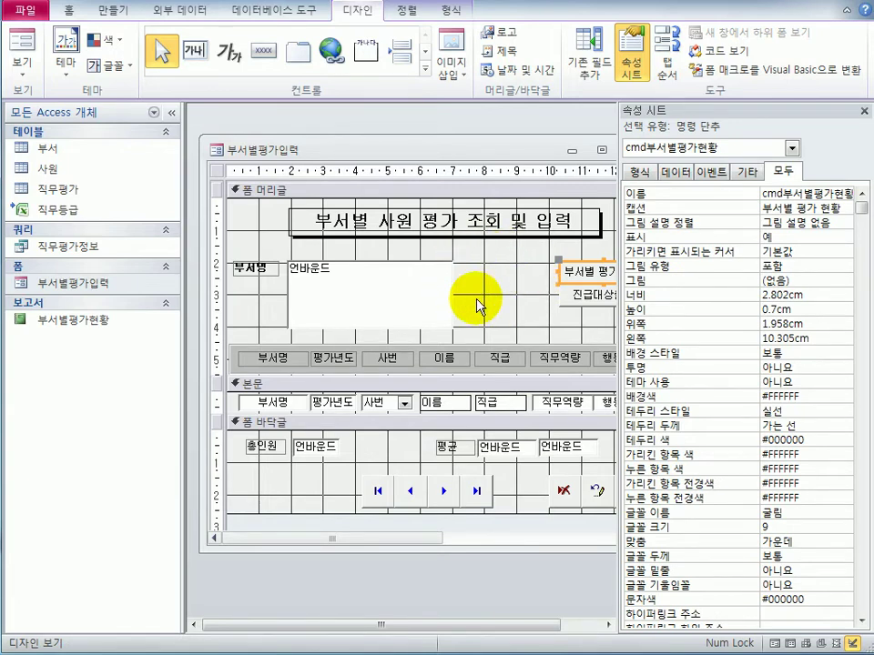
{"action": "left_click", "coordinate": [425, 73]}
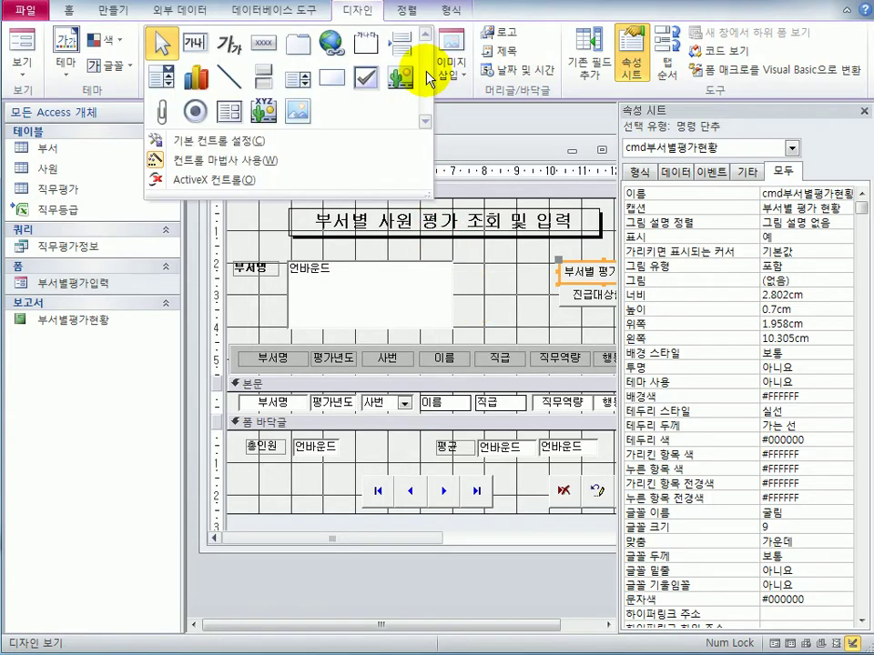
{"action": "left_click", "coordinate": [365, 81]}
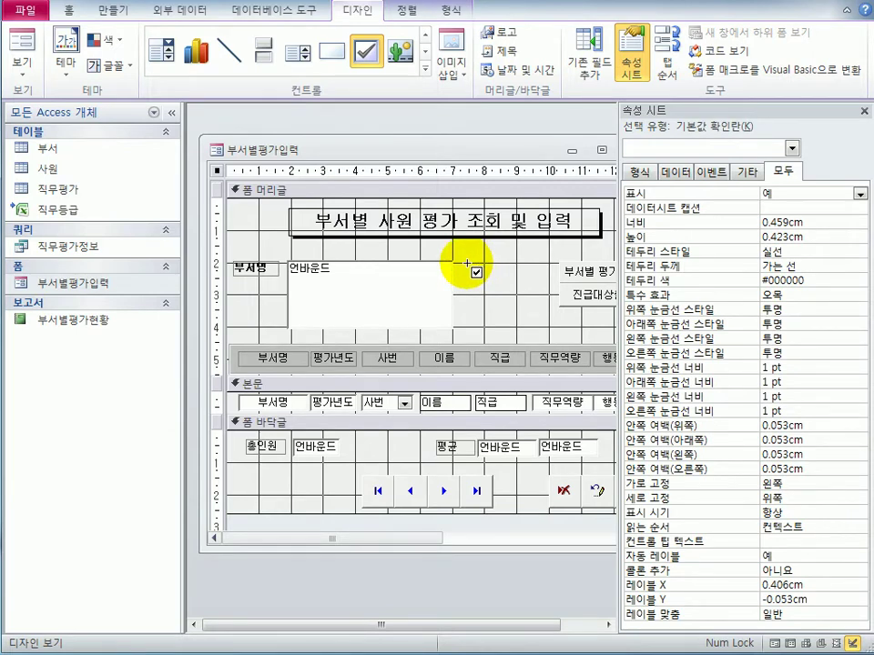
{"action": "left_click_drag", "start_coordinate": [469, 264], "coordinate": [540, 292]}
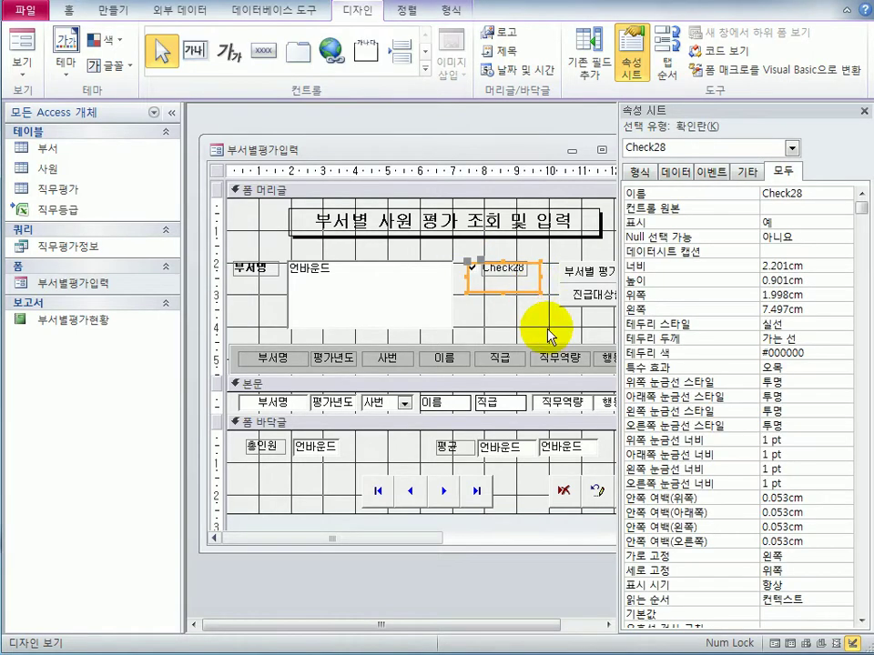
{"action": "left_click", "coordinate": [503, 316]}
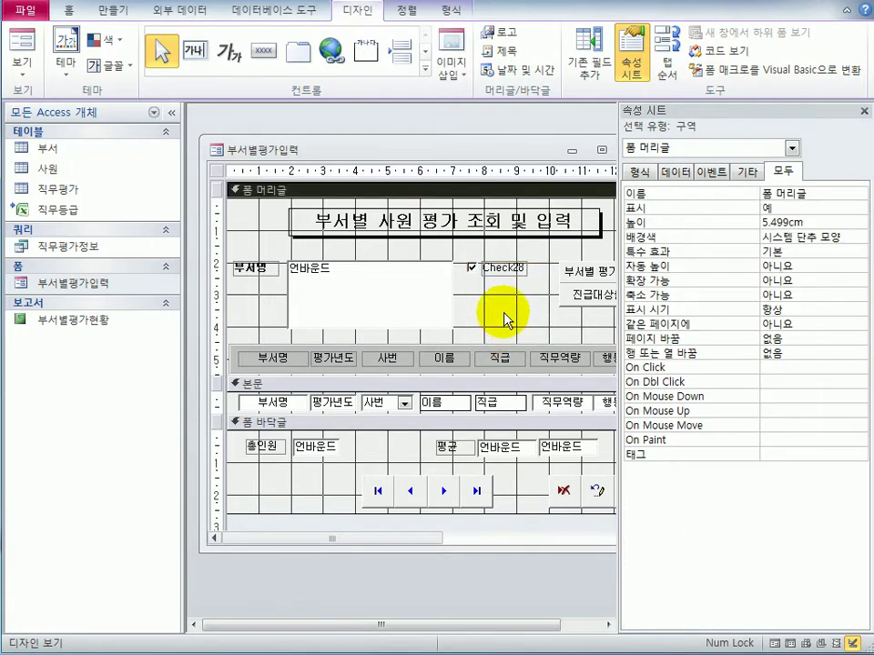
Name the new check box in the form header chk전체부서.
{"action": "left_click", "coordinate": [467, 272]}
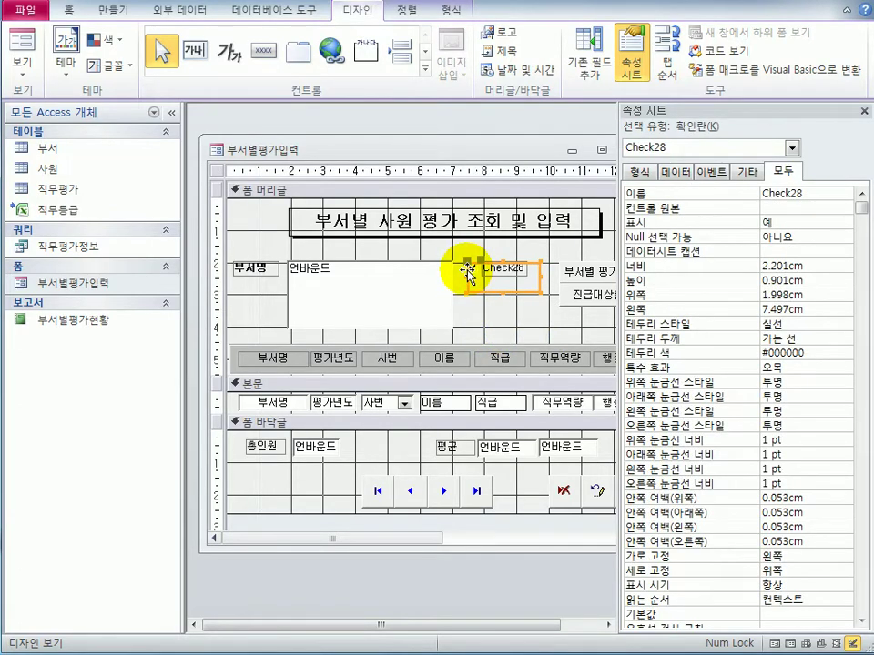
{"action": "left_click", "coordinate": [801, 193]}
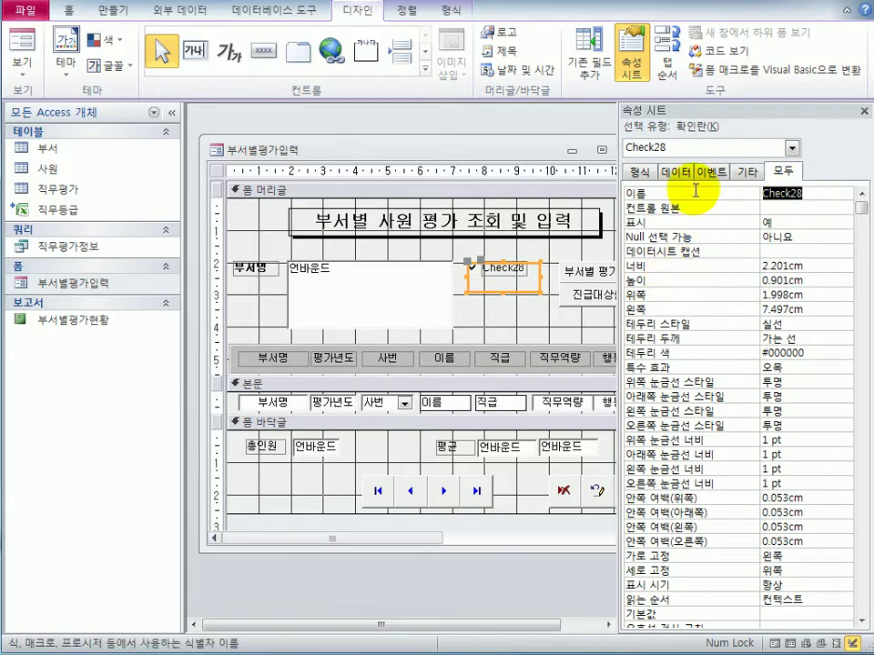
{"action": "type", "text": "chk"}
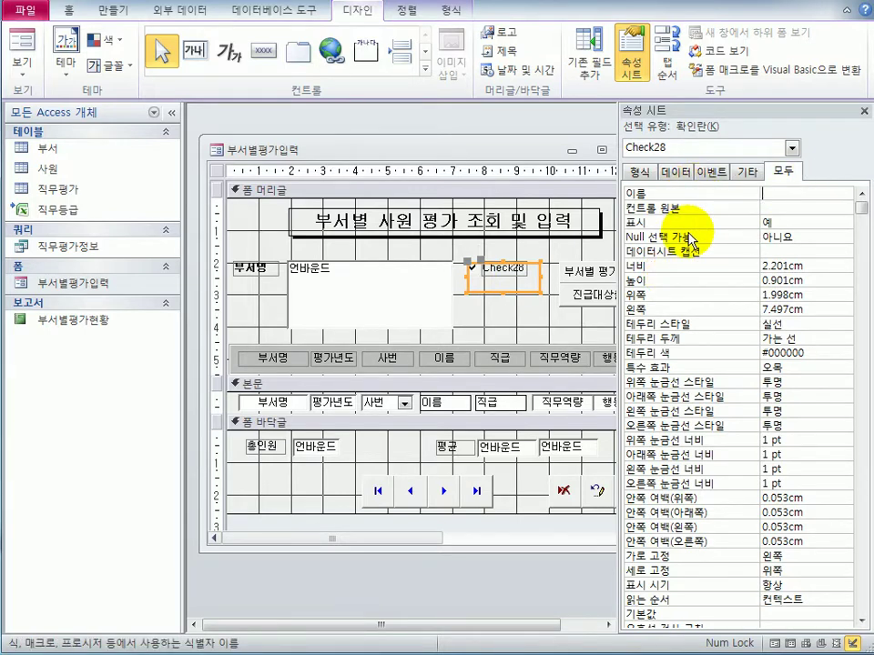
{"action": "type", "text": "전체부서"}
{"action": "key", "text": "Return"}
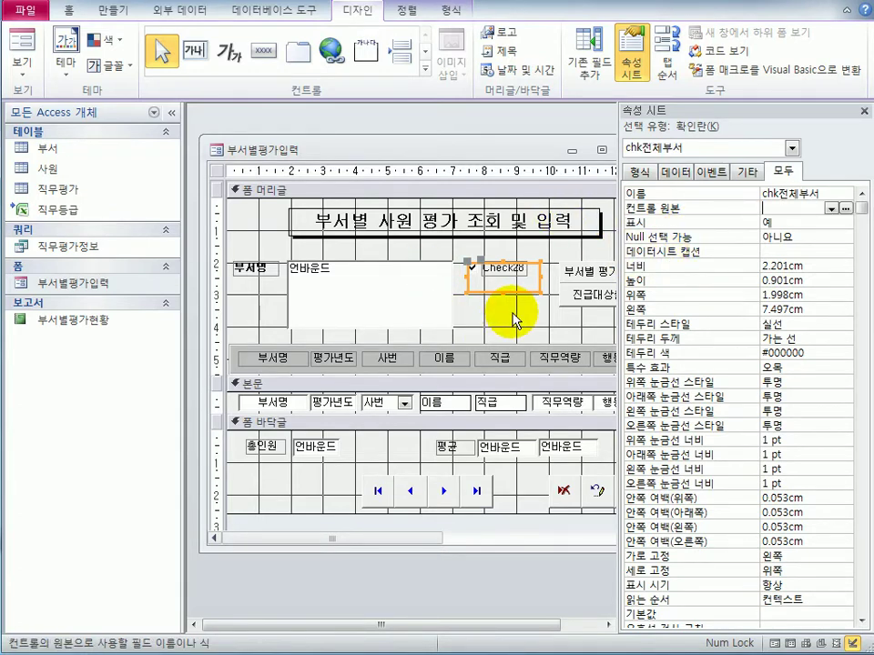
Set the check box label's caption to 전체부서 and its font weight to 굵게.
{"action": "left_click", "coordinate": [497, 285]}
{"action": "left_click", "coordinate": [496, 273]}
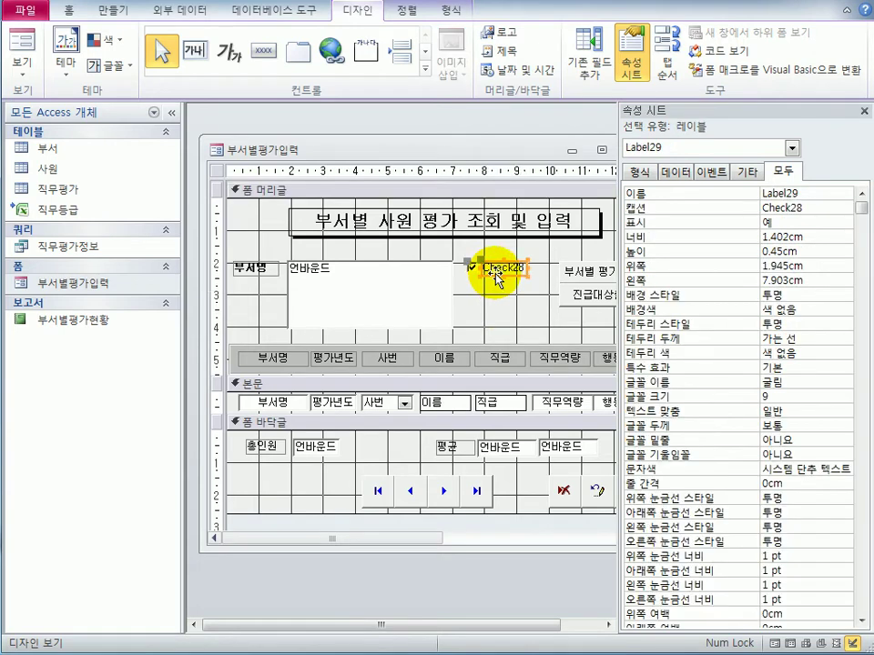
{"action": "left_click", "coordinate": [668, 207]}
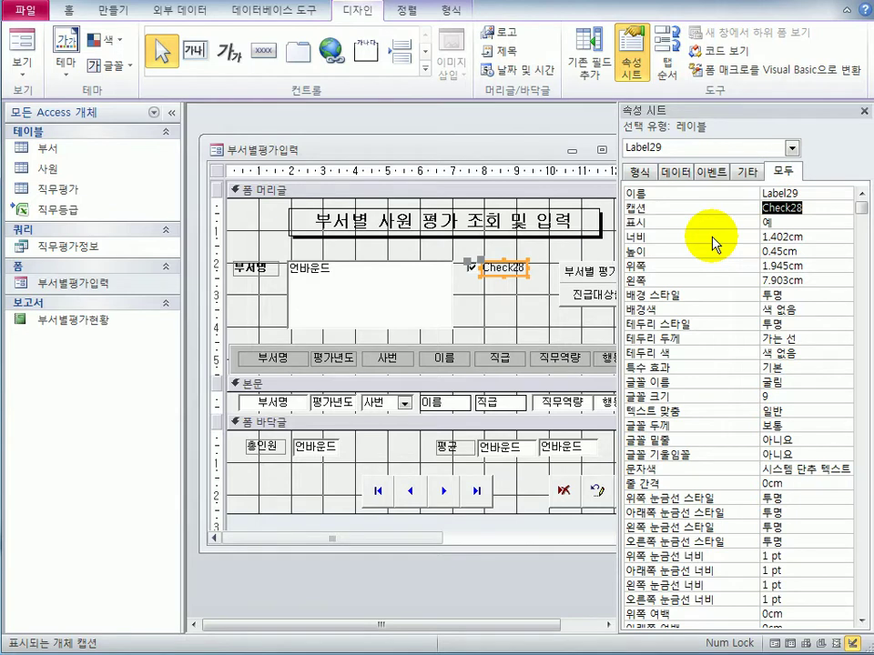
{"action": "type", "text": "전체부서"}
{"action": "key", "text": "Return"}
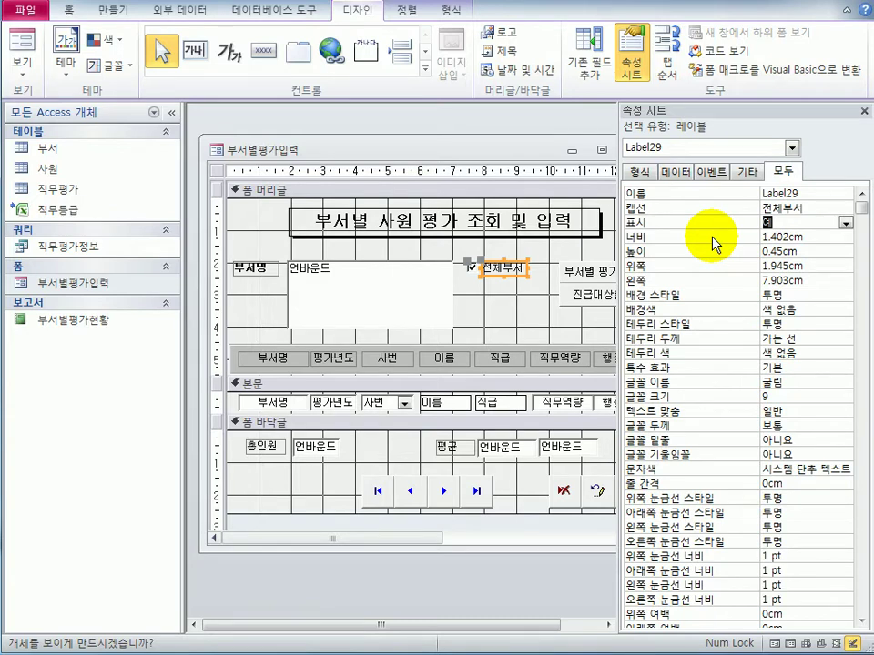
{"action": "left_click", "coordinate": [814, 432]}
{"action": "left_click", "coordinate": [845, 426]}
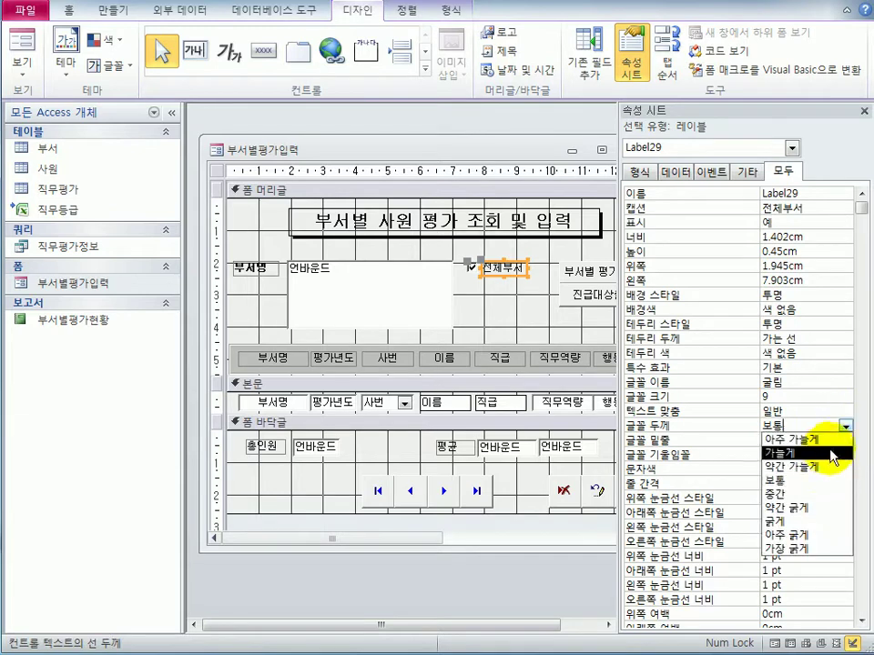
{"action": "left_click", "coordinate": [801, 522]}
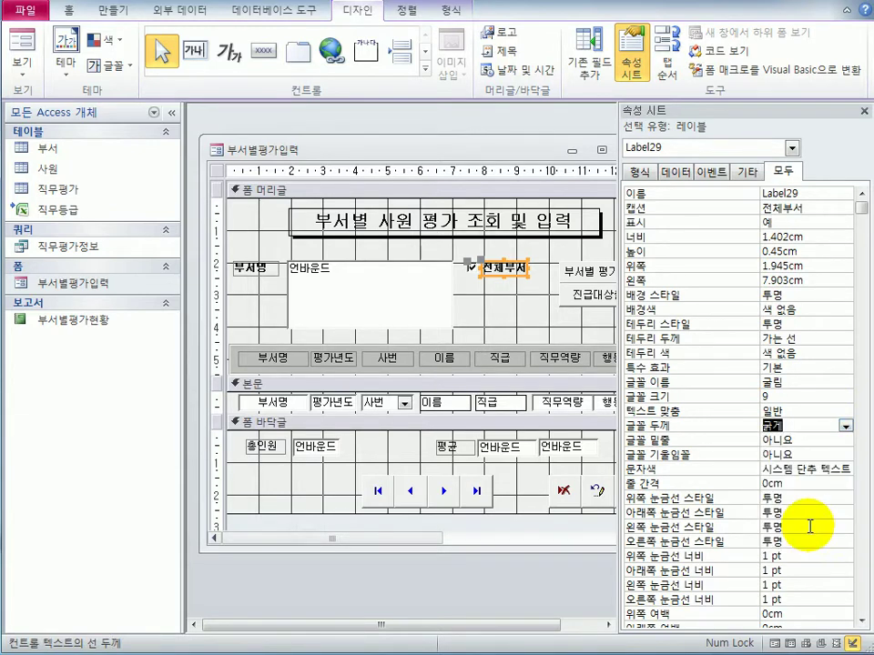
{"action": "left_click", "coordinate": [529, 317]}
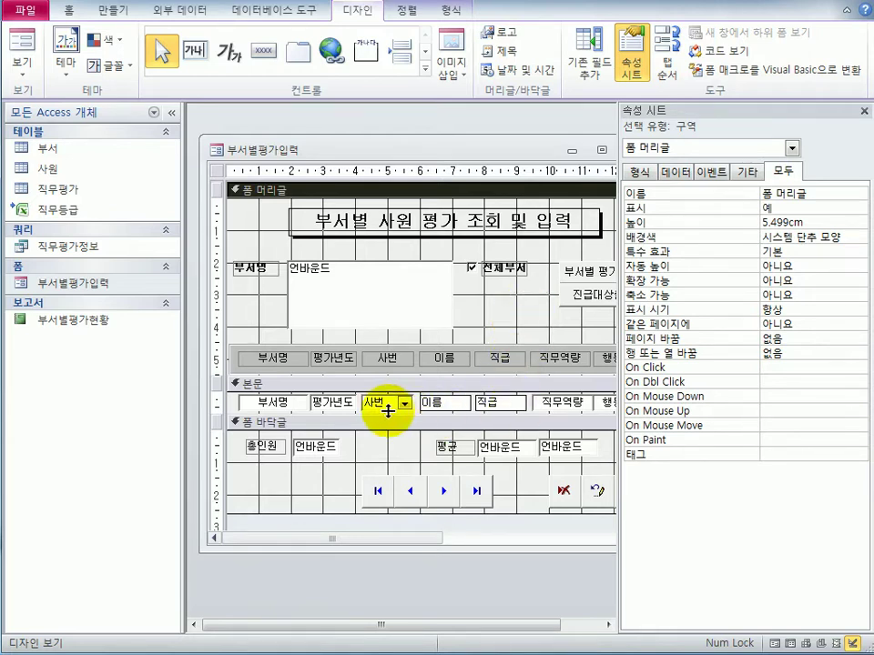
Set the 잠금 property to 예 for the txt이름 and txt직급 text boxes in the form's detail section.
{"action": "left_click", "coordinate": [447, 405]}
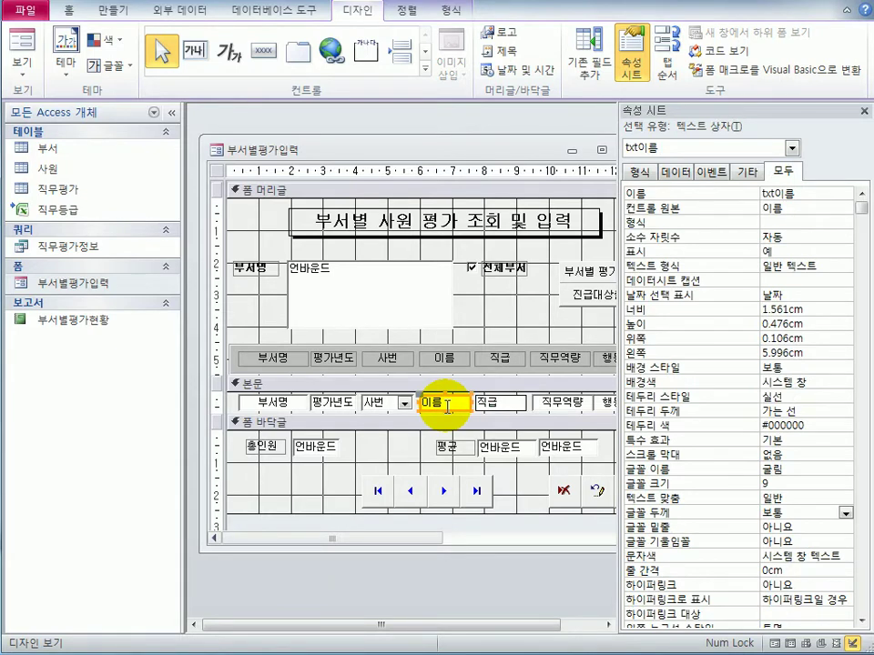
{"action": "left_click", "coordinate": [681, 172]}
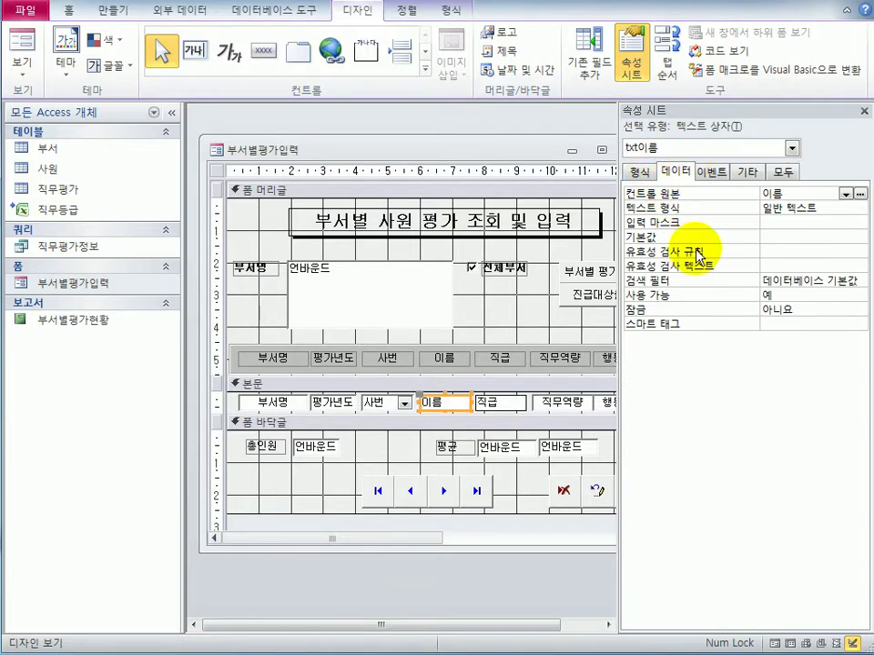
{"action": "double_click", "coordinate": [815, 313]}
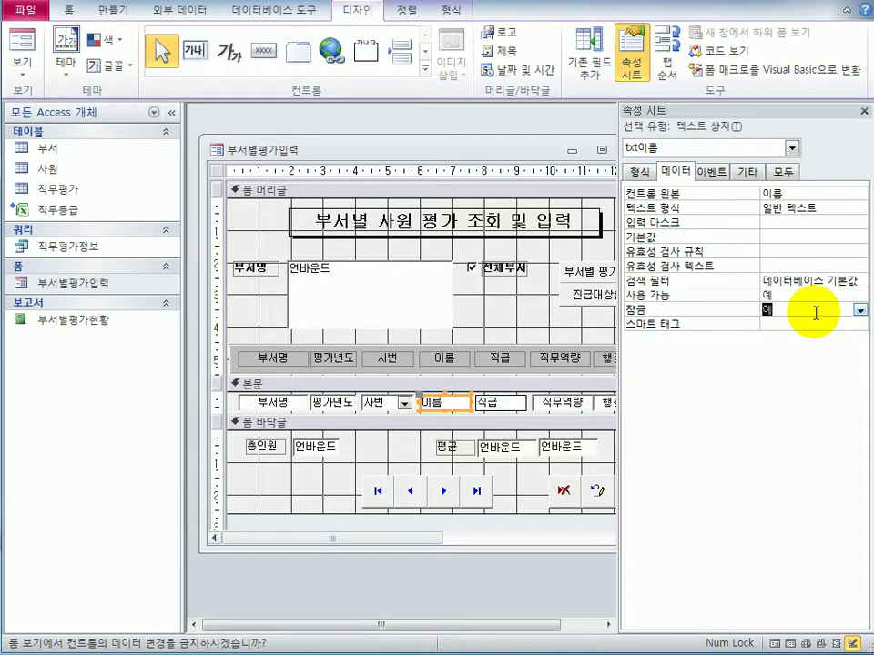
{"action": "left_click", "coordinate": [501, 404]}
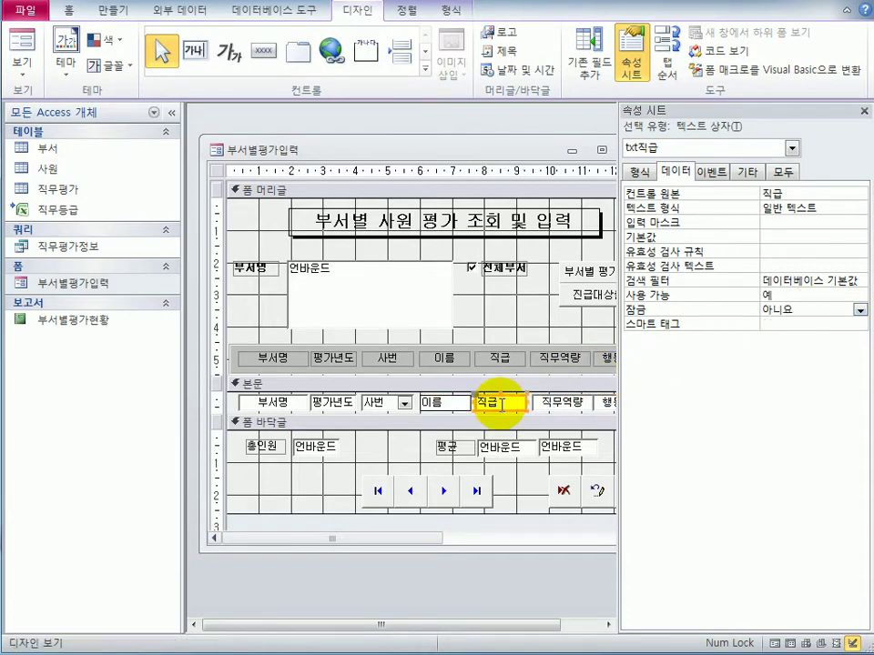
{"action": "double_click", "coordinate": [788, 312]}
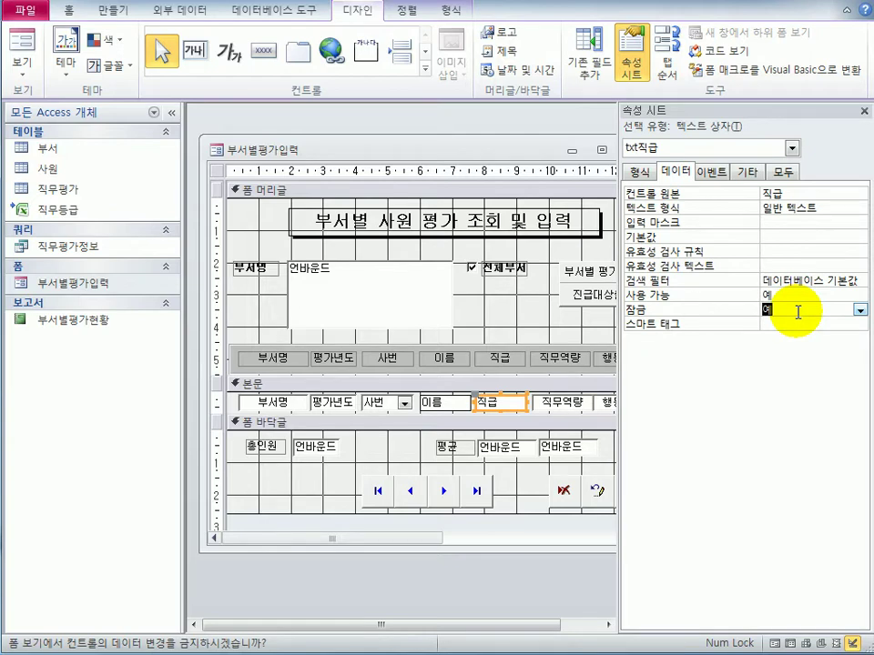
{"action": "left_click", "coordinate": [469, 346]}
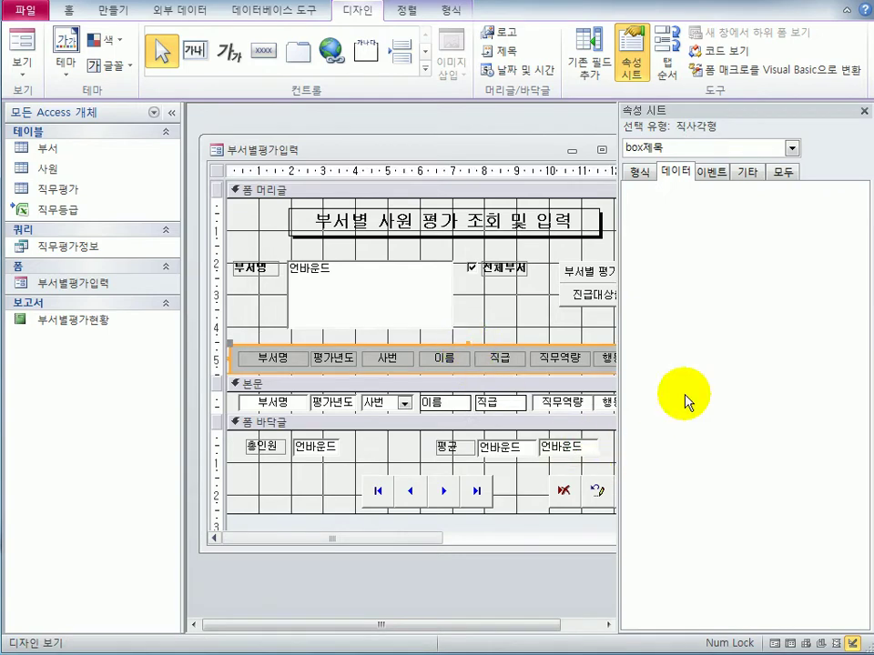
Copy the grey column-heading rectangle into the top of the form footer and shrink the form header back to its contents.
{"action": "left_click", "coordinate": [864, 111]}
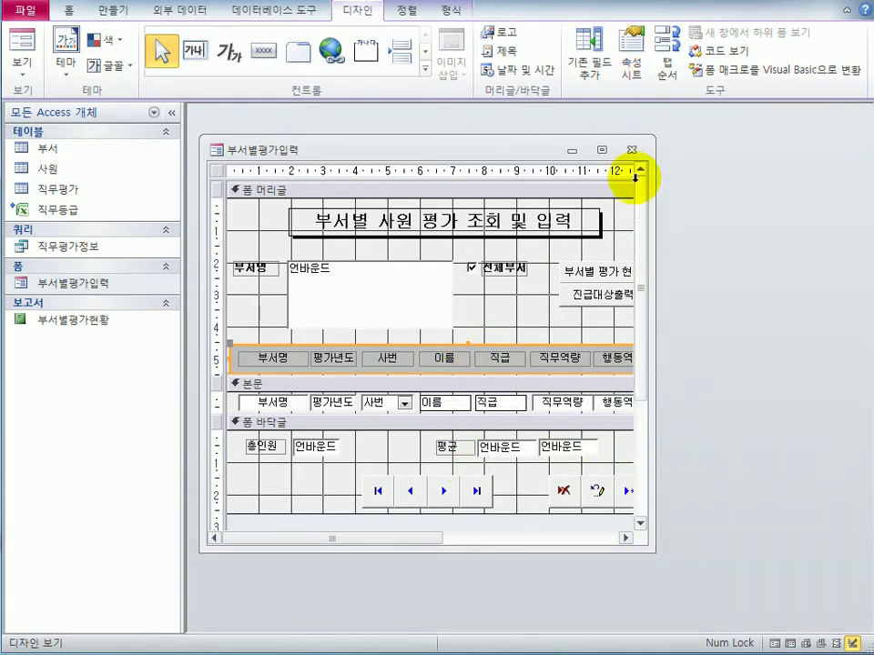
{"action": "left_click", "coordinate": [602, 150]}
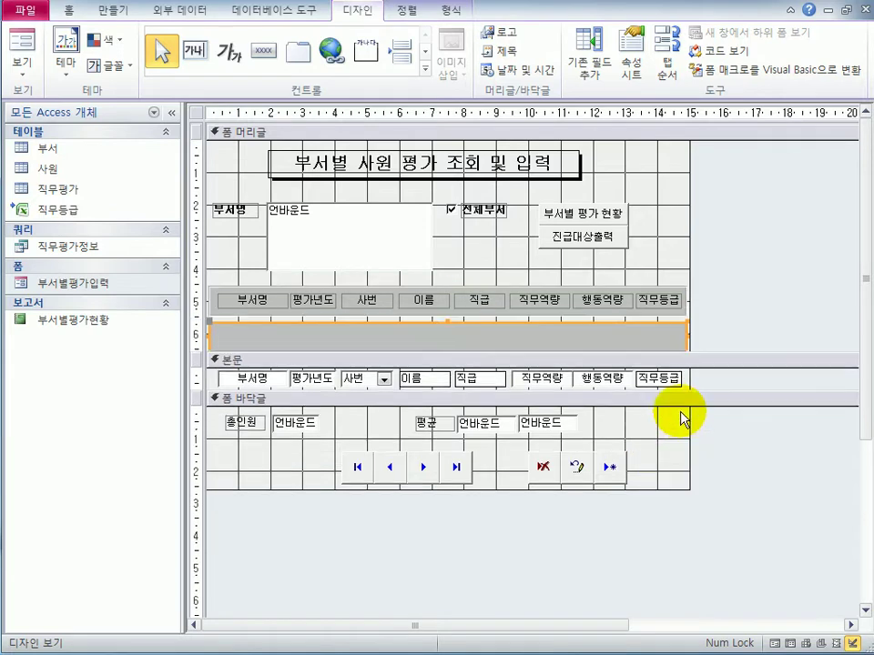
{"action": "left_click", "coordinate": [595, 374]}
{"action": "left_click", "coordinate": [609, 421]}
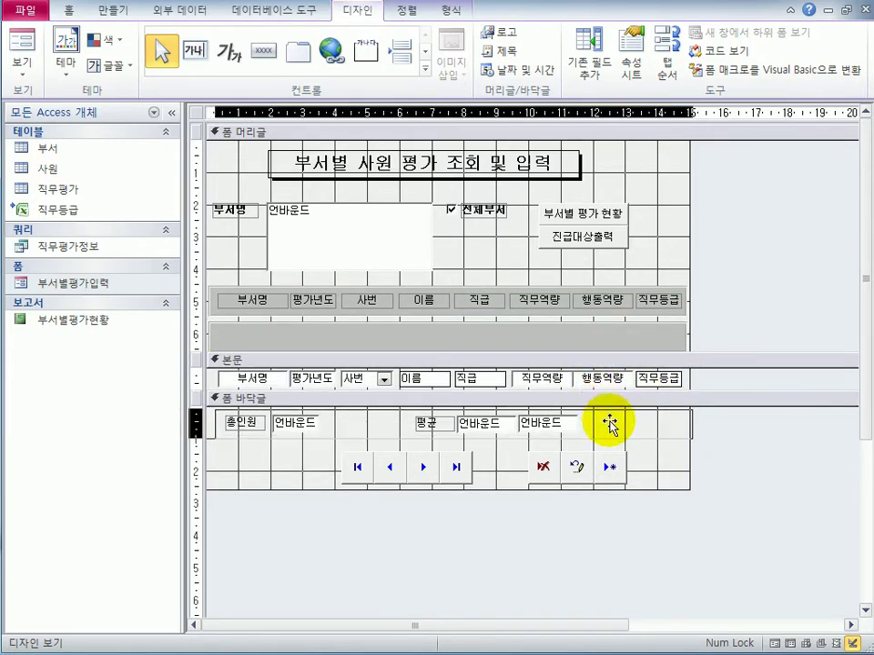
{"action": "left_click_drag", "start_coordinate": [605, 418], "coordinate": [571, 322]}
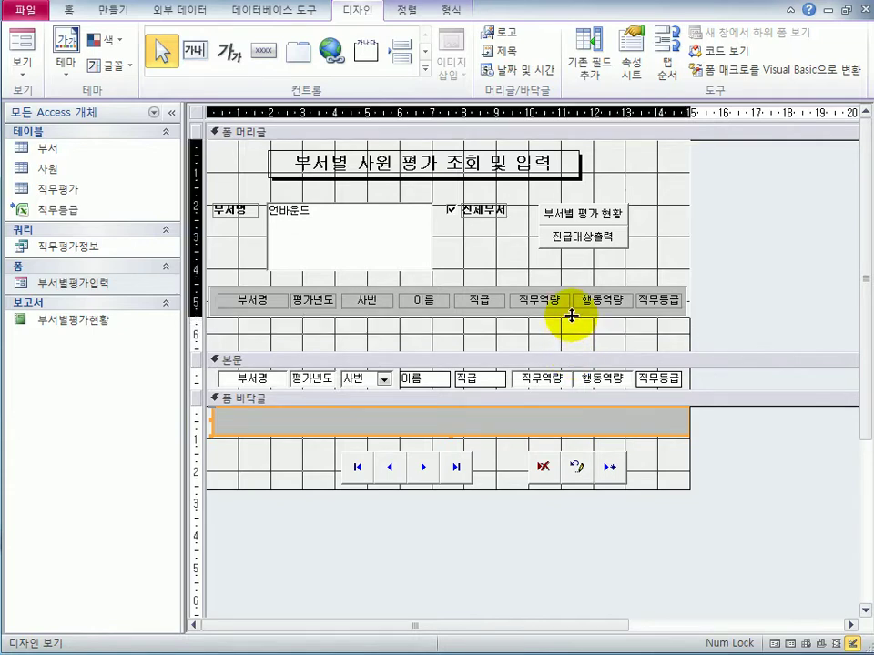
{"action": "left_click_drag", "start_coordinate": [569, 319], "coordinate": [568, 315]}
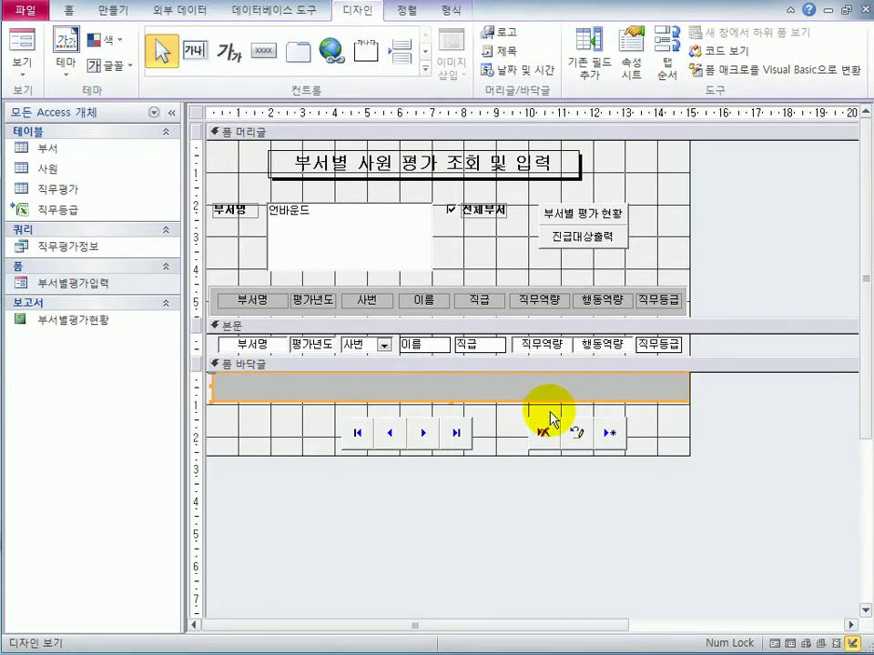
Send the footer rectangle behind the other footer controls and nudge it down to about 0.1 cm from the section's upper edge.
{"action": "left_click", "coordinate": [450, 13]}
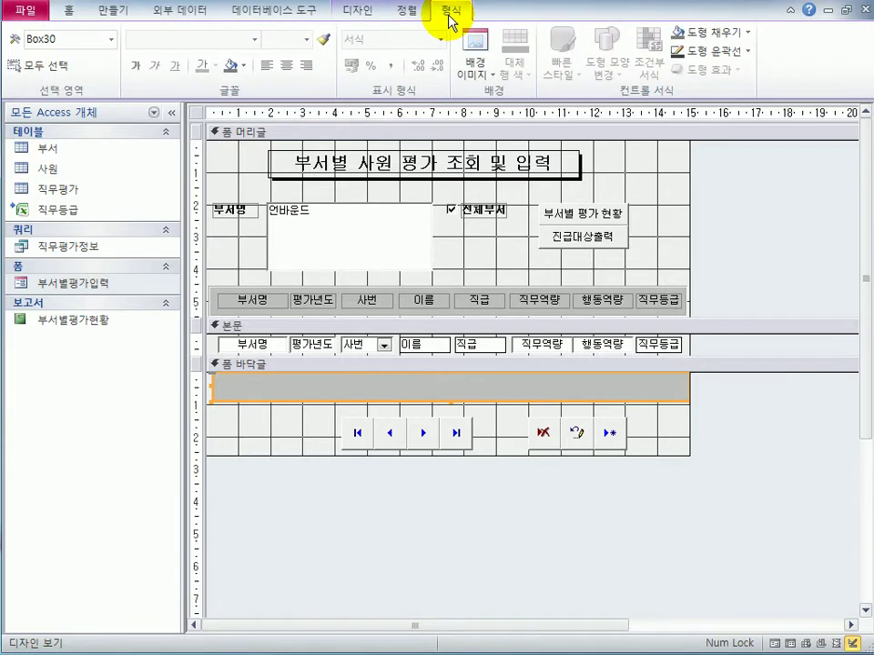
{"action": "left_click", "coordinate": [411, 16]}
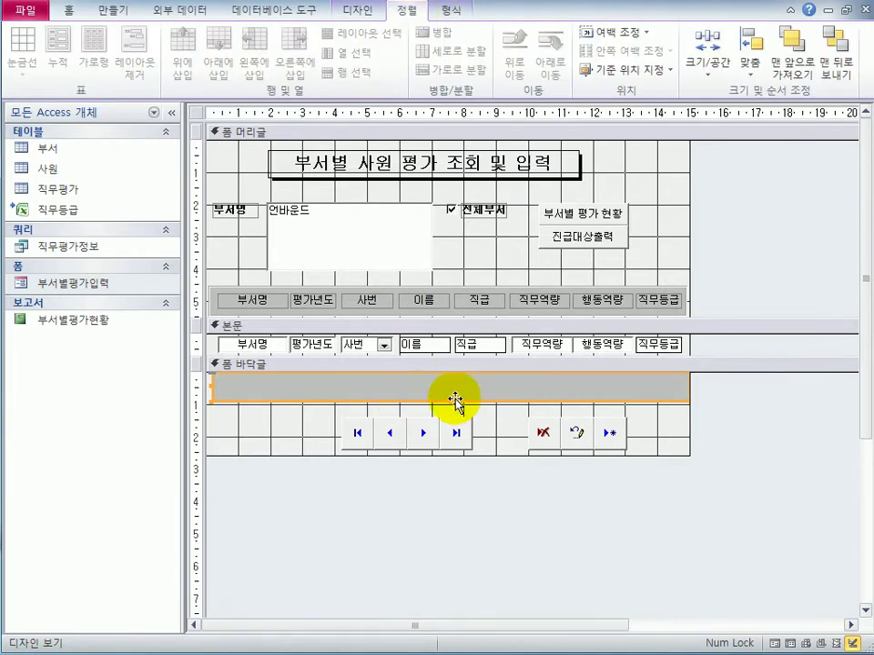
{"action": "left_click", "coordinate": [836, 71]}
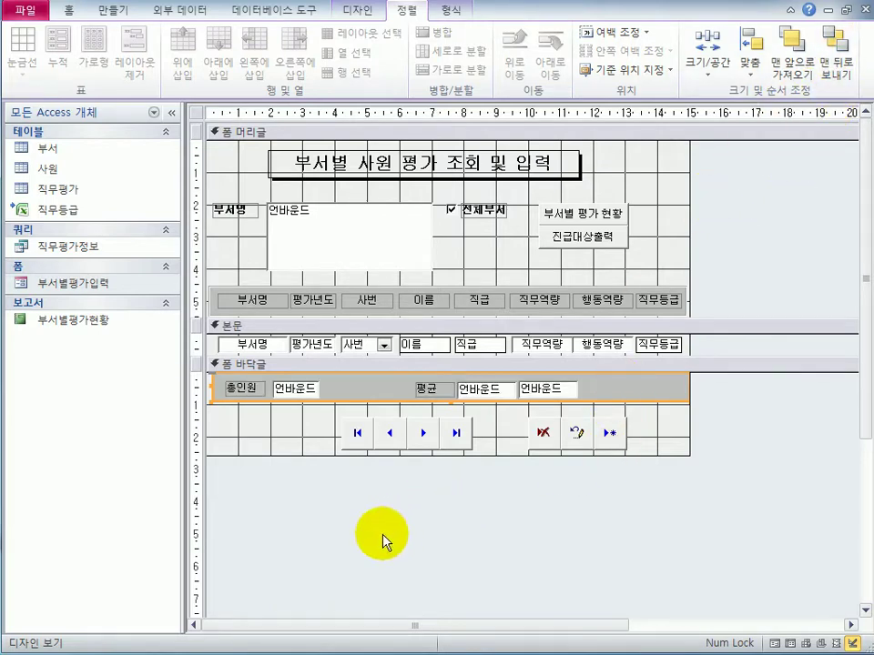
{"action": "left_click", "coordinate": [641, 393]}
{"action": "left_click", "coordinate": [641, 393]}
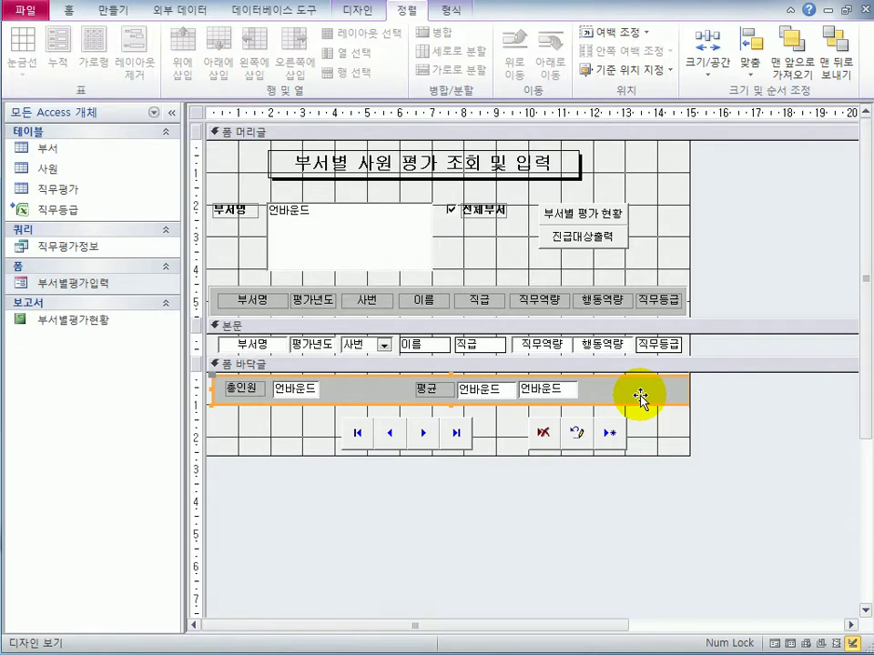
Preview the form's footer layout in Form view, then return to Design view.
{"action": "left_click", "coordinate": [362, 10]}
{"action": "left_click", "coordinate": [22, 47]}
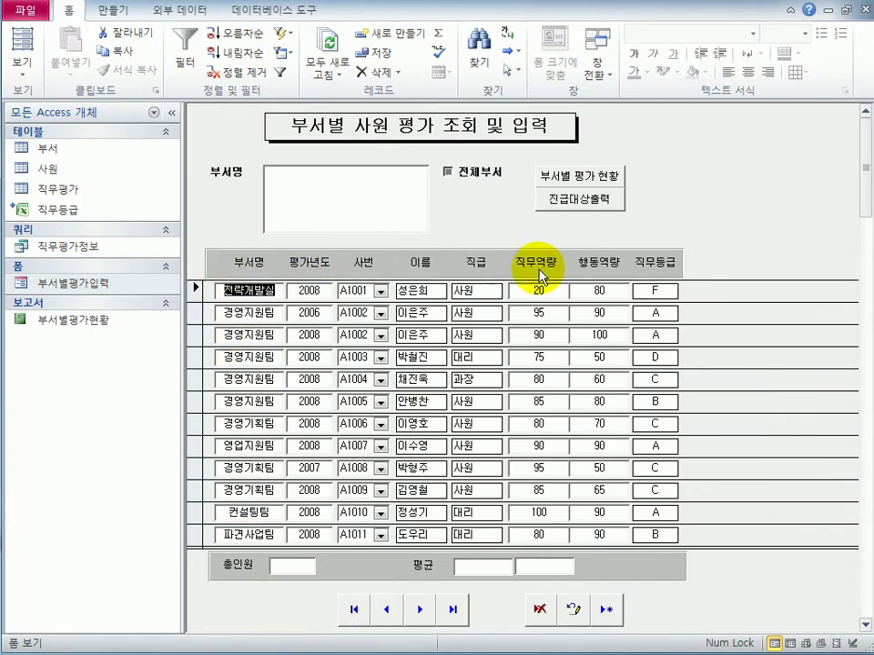
{"action": "left_click", "coordinate": [21, 62]}
{"action": "left_click", "coordinate": [56, 289]}
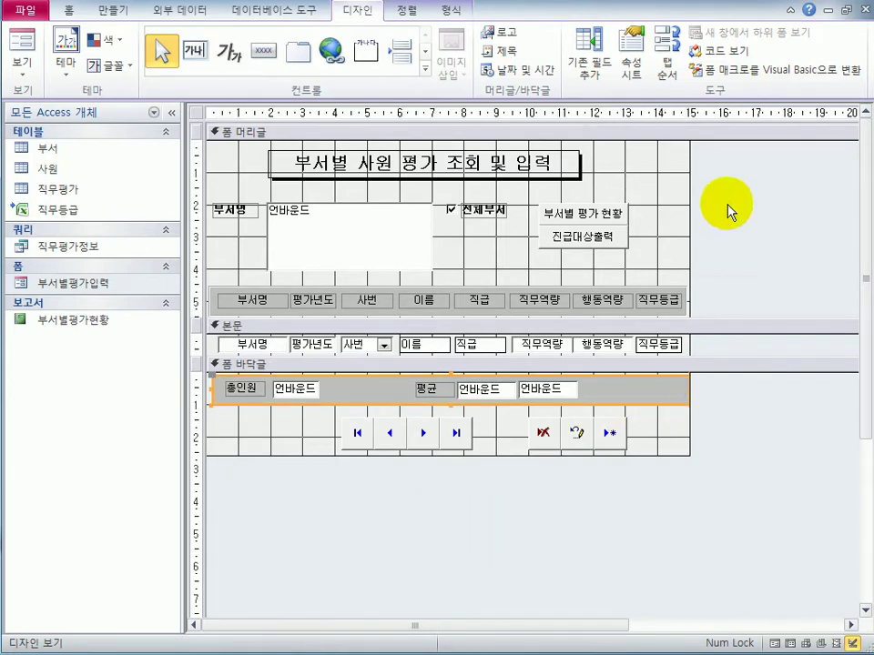
Name the grey rectangle in the form footer box바닥글.
{"action": "left_click", "coordinate": [630, 50]}
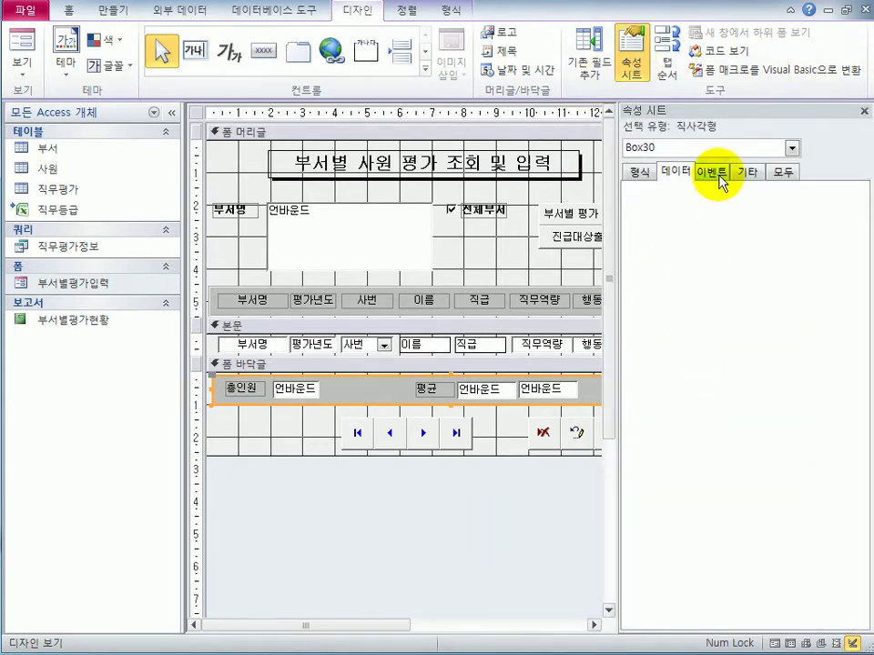
{"action": "left_click", "coordinate": [780, 173]}
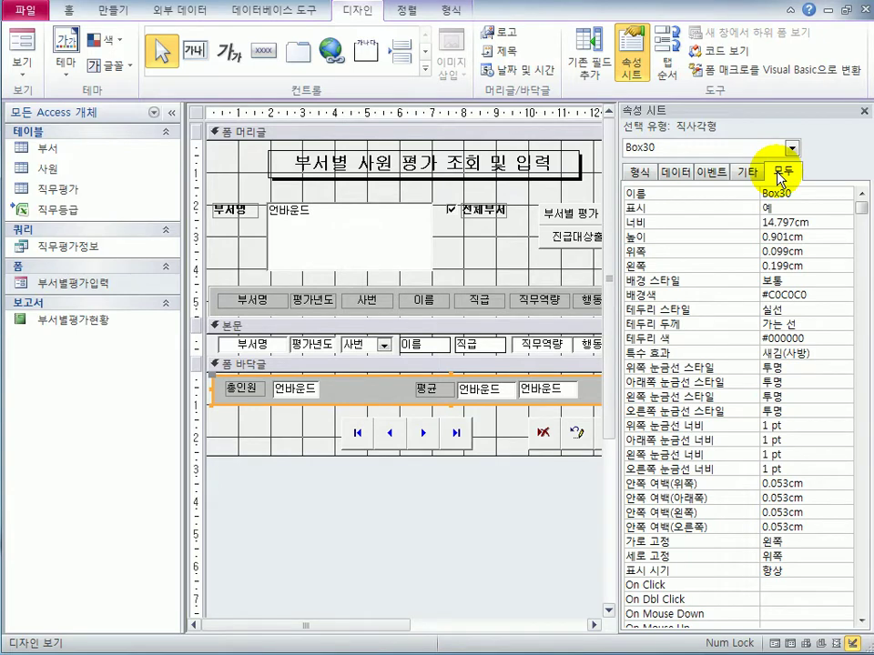
{"action": "left_click", "coordinate": [794, 193]}
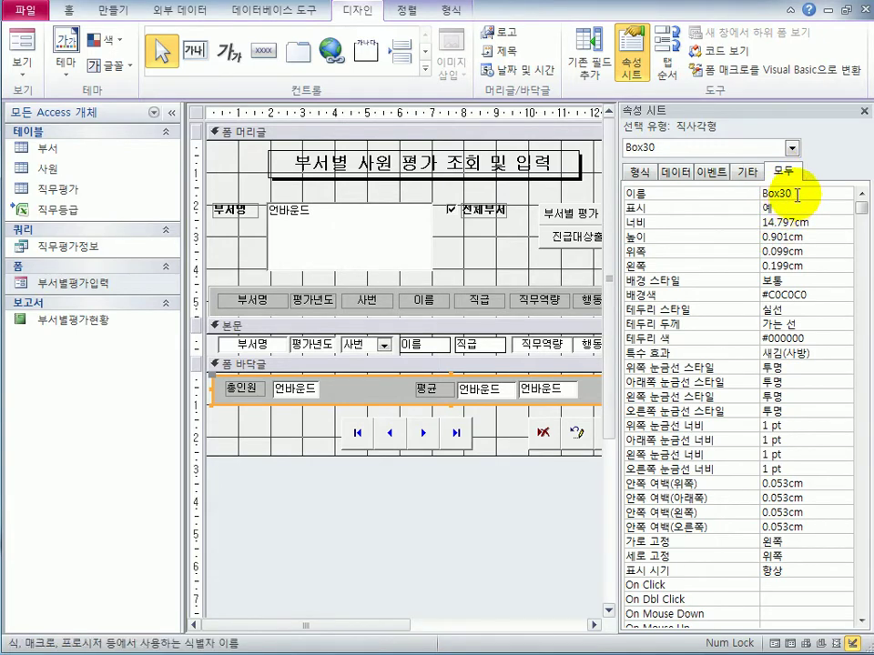
{"action": "double_click", "coordinate": [796, 194]}
{"action": "type", "text": "ㄲ"}
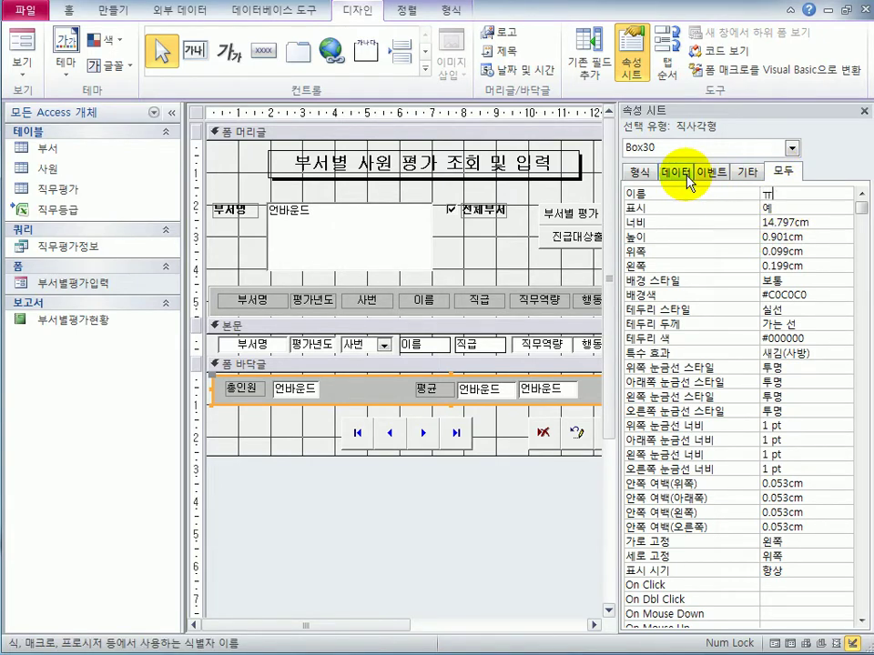
{"action": "key", "text": "BackSpace"}
{"action": "type", "text": "box바다닥글"}
{"action": "key", "text": "Return"}
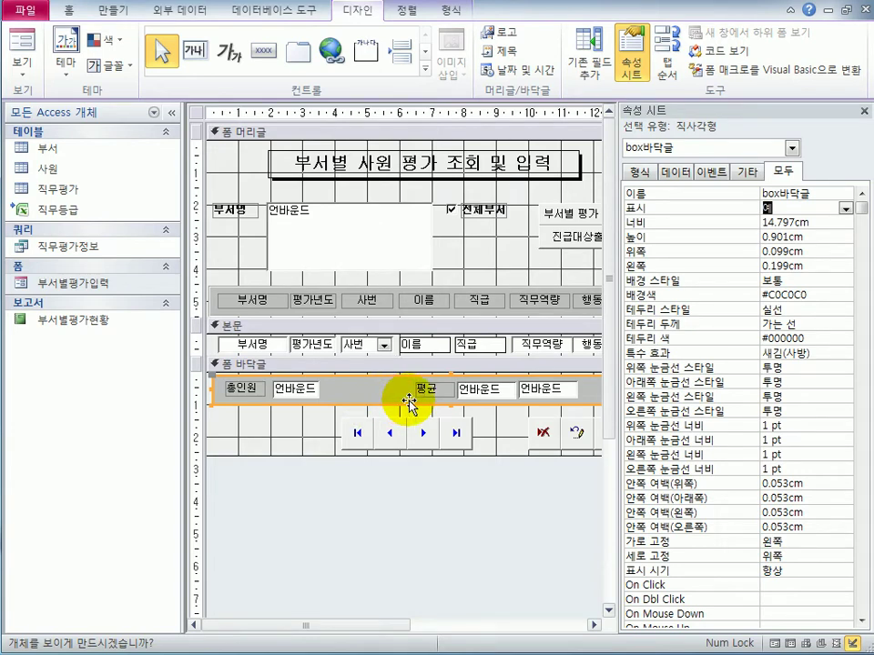
Set the control source of the txt총인원 text box in the form footer to =Count(*).
{"action": "left_click", "coordinate": [301, 405]}
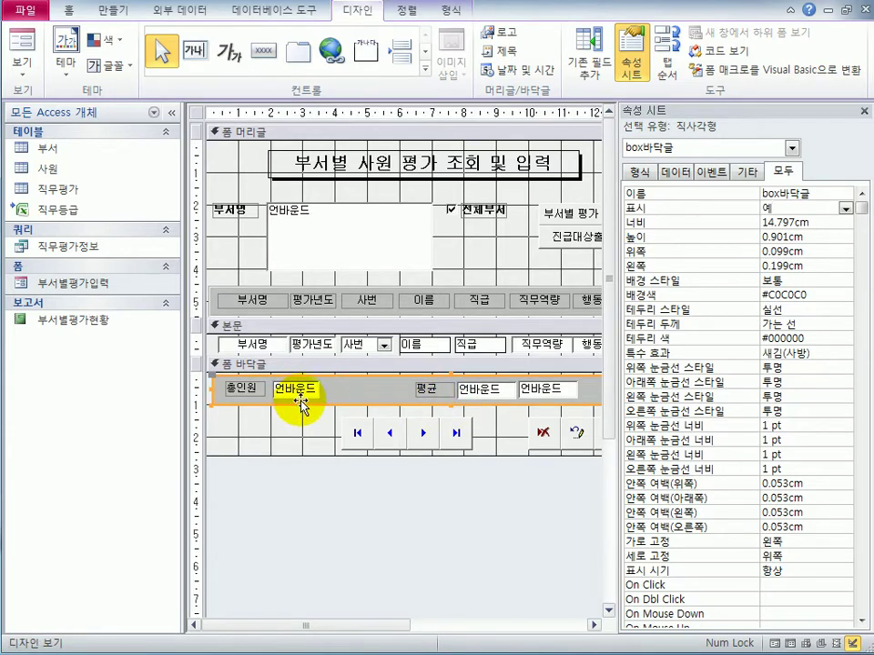
{"action": "left_click", "coordinate": [287, 460]}
{"action": "left_click", "coordinate": [297, 392]}
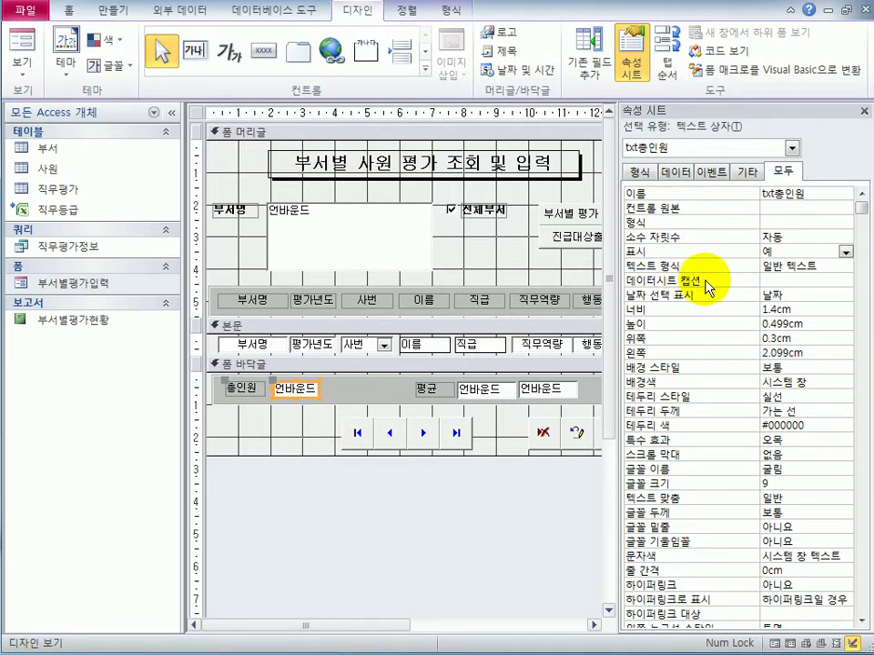
{"action": "left_click", "coordinate": [761, 208]}
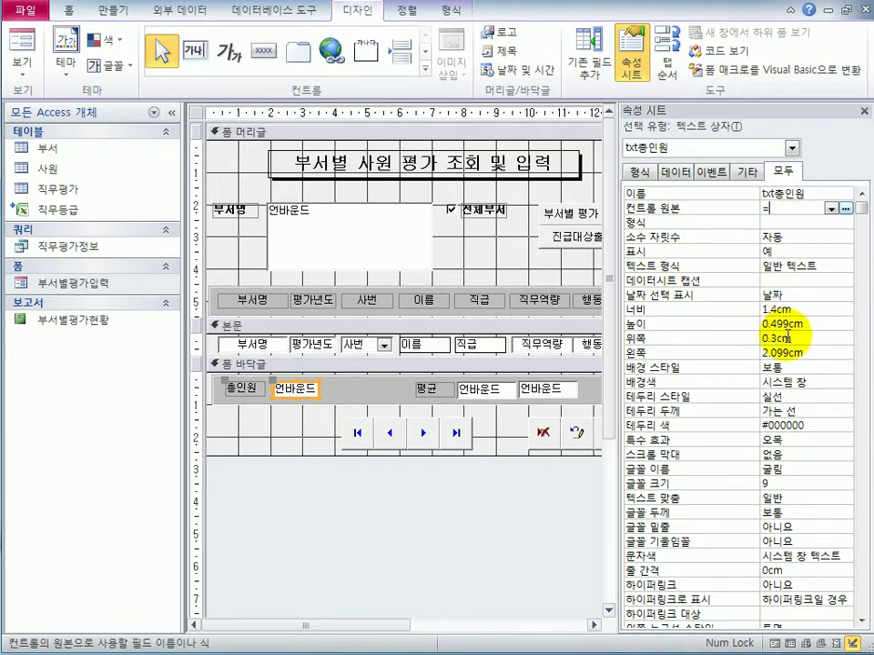
{"action": "type", "text": "=co"}
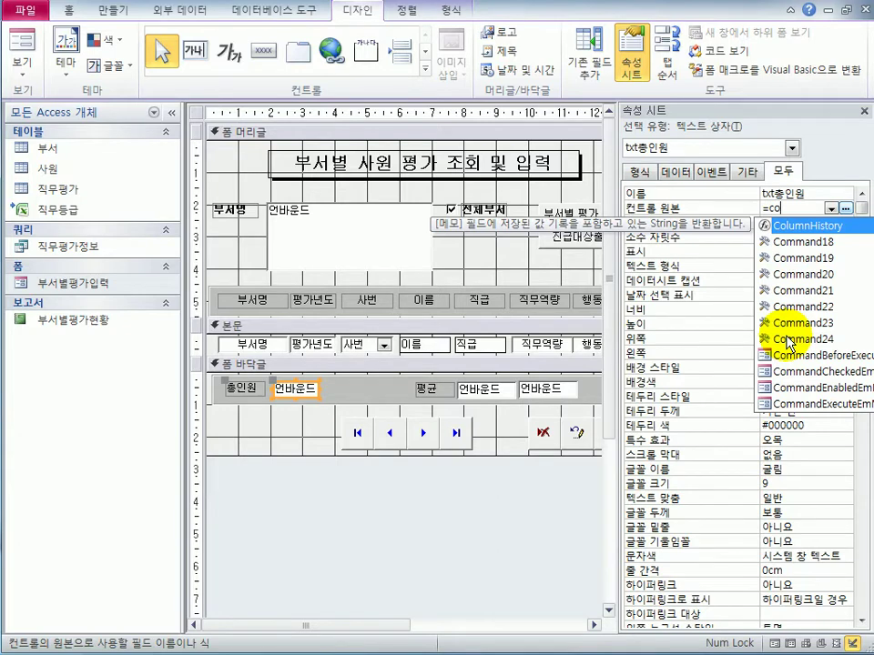
{"action": "type", "text": "u"}
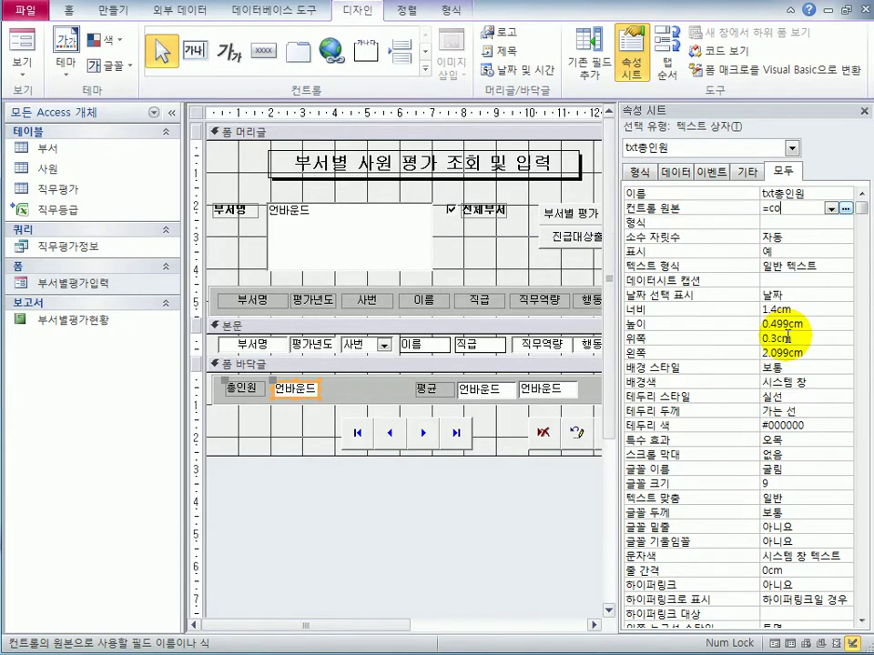
{"action": "type", "text": "nt(*"}
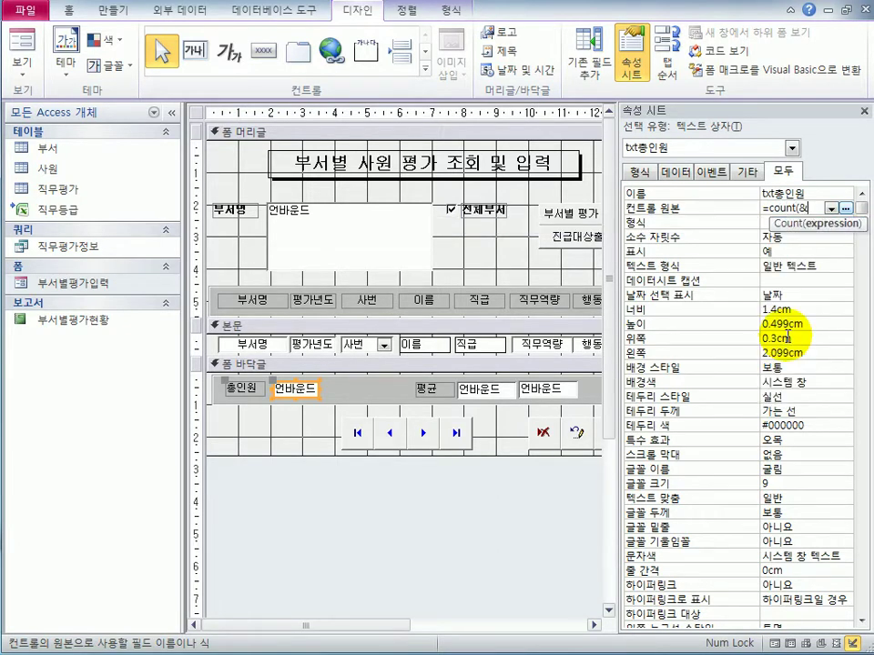
{"action": "type", "text": ")"}
{"action": "key", "text": "Return"}
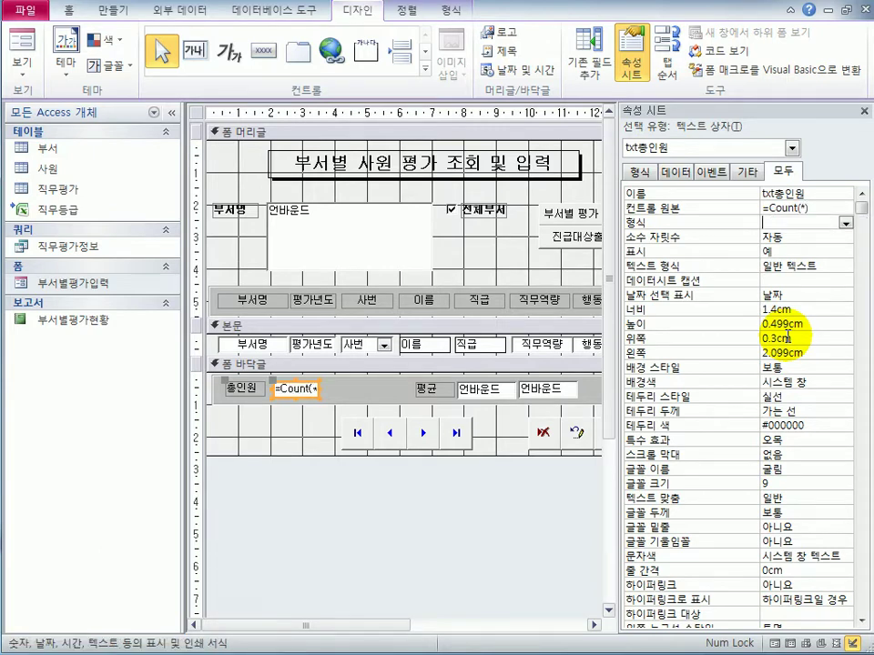
Set the control source of the txt직무역량평균 text box in the form footer to =Avg([직무역량]).
{"action": "left_click", "coordinate": [497, 393]}
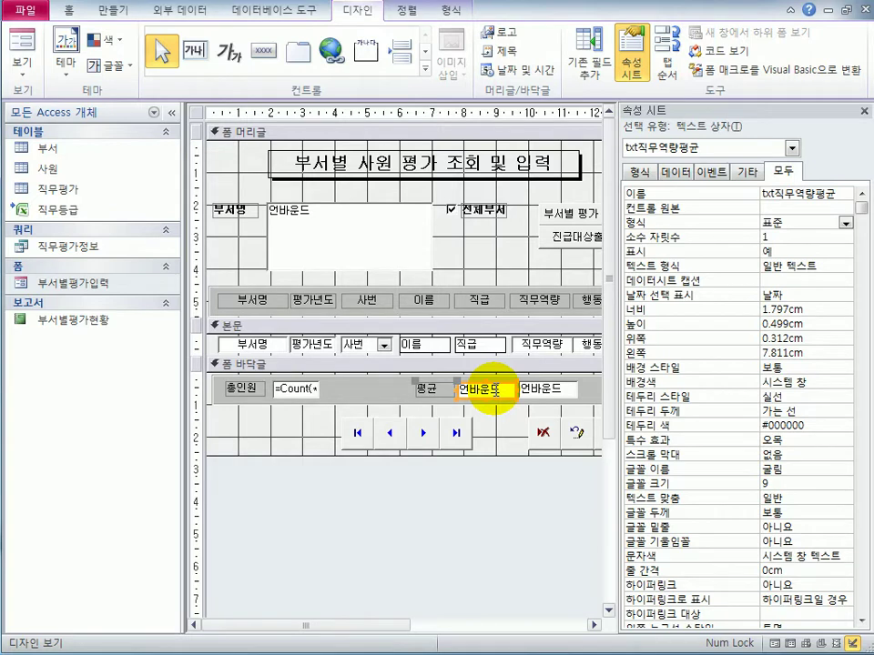
{"action": "left_click", "coordinate": [771, 207]}
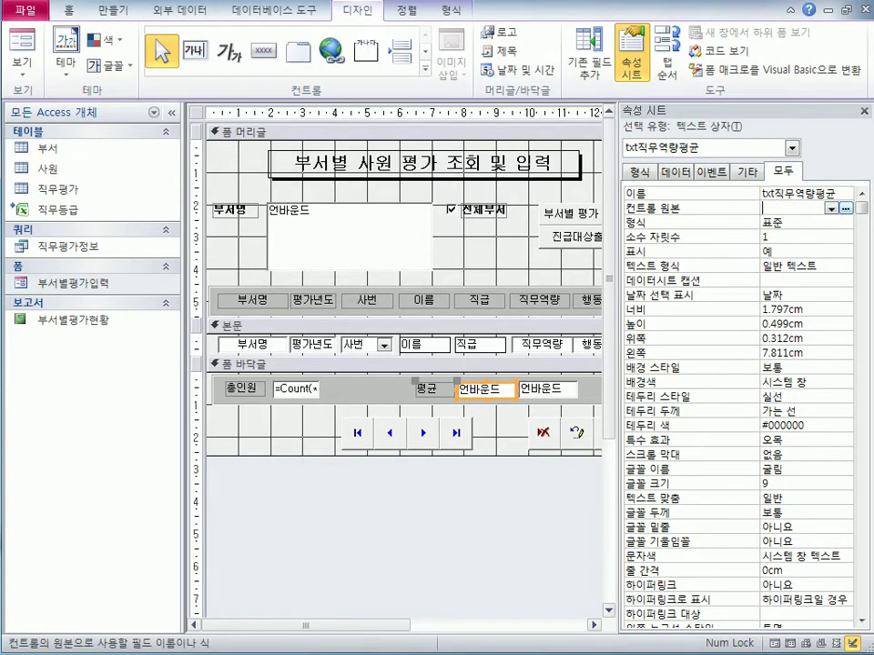
{"action": "type", "text": "=a"}
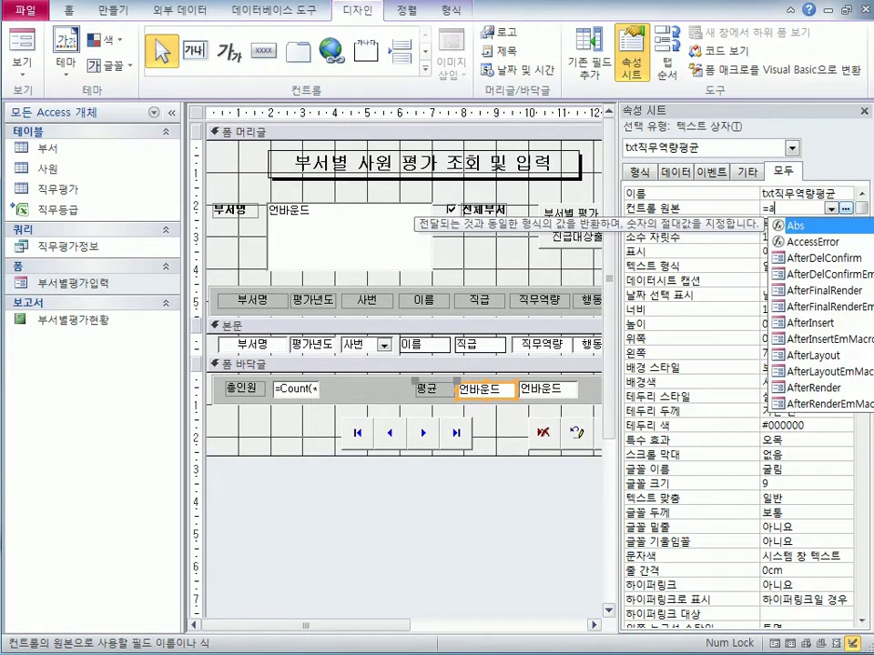
{"action": "type", "text": "vg("}
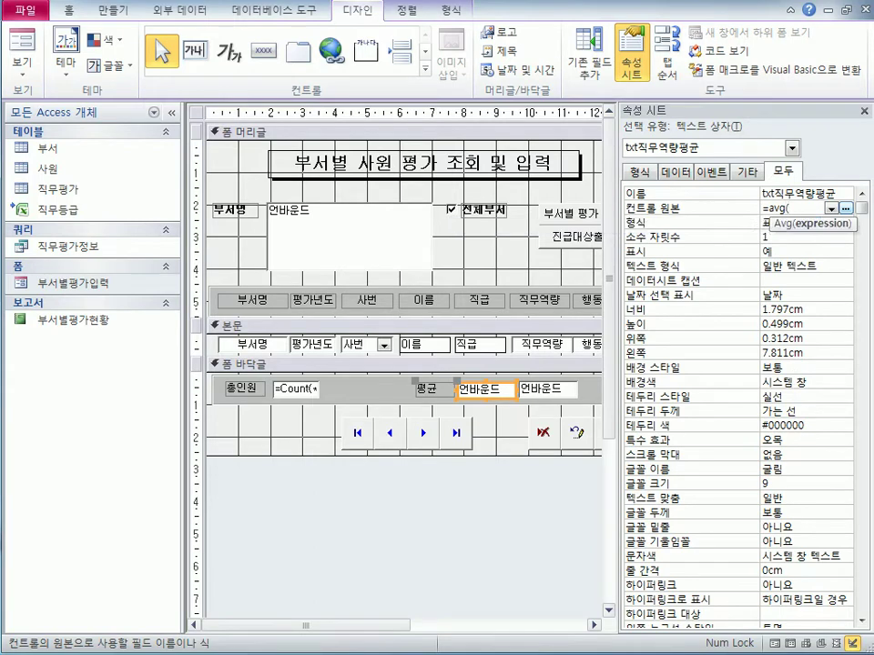
{"action": "type", "text": "직무등"}
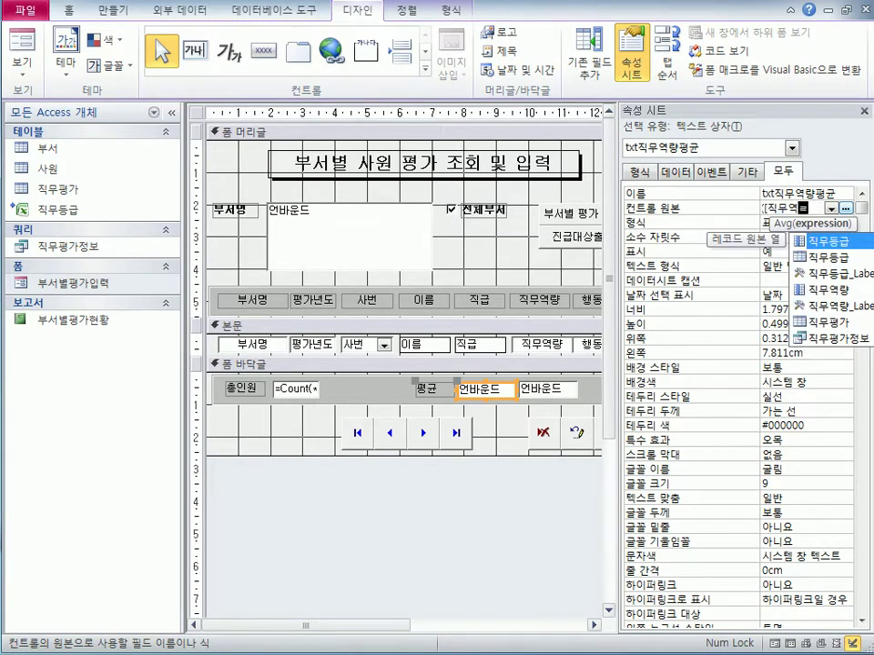
{"action": "key", "text": "BackSpace"}
{"action": "type", "text": "역량"}
{"action": "key", "text": "Tab"}
{"action": "type", "text": ")"}
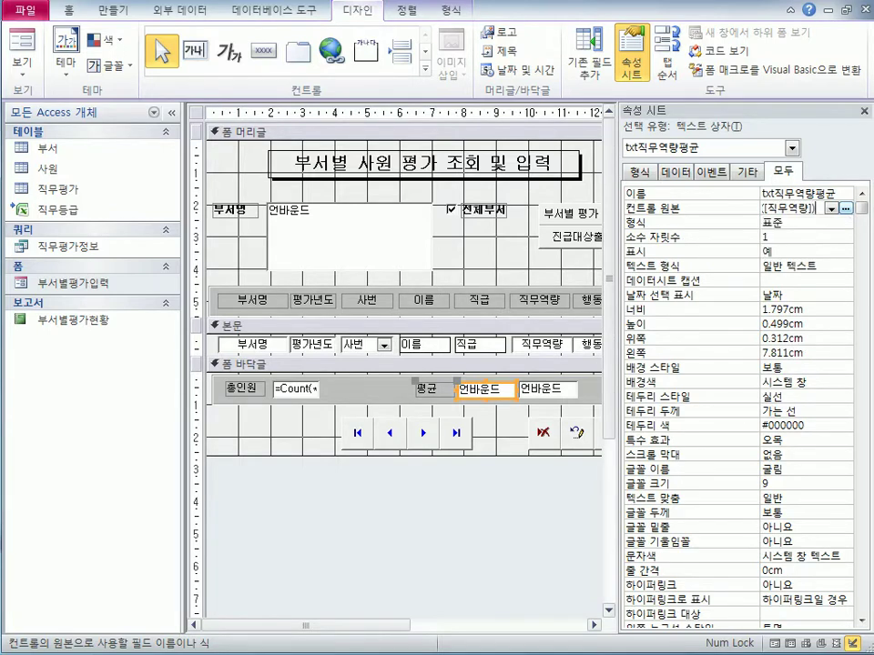
{"action": "key", "text": "Return"}
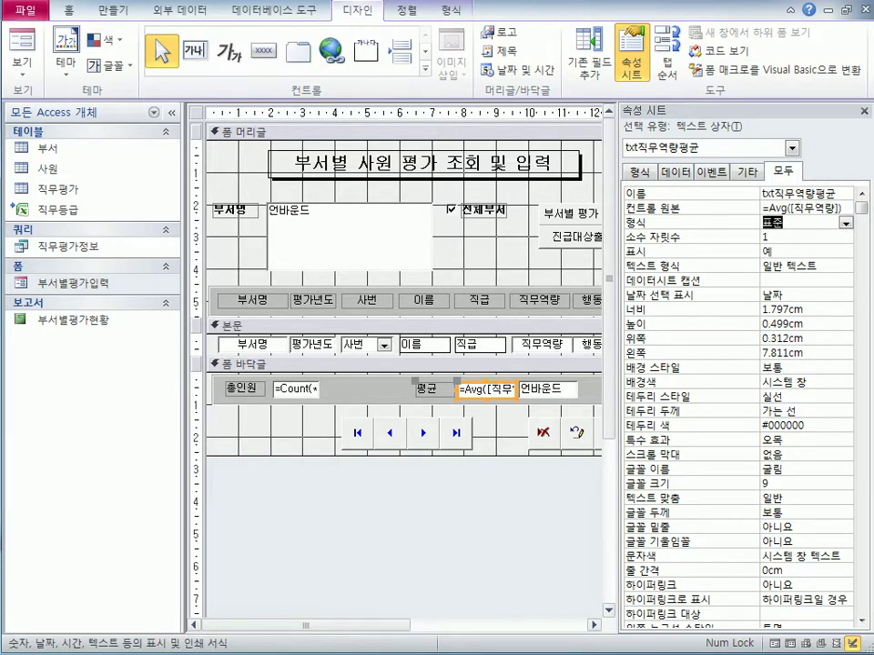
Set the control source of the txt행동역량평균 text box in the form footer to =Avg([행동역량]).
{"action": "left_click", "coordinate": [546, 392]}
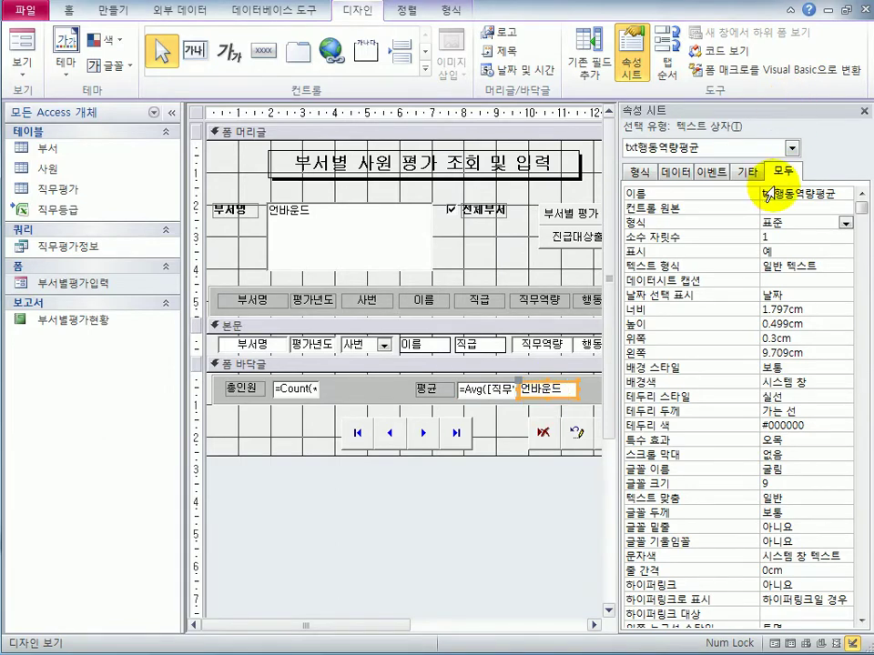
{"action": "left_click", "coordinate": [799, 207]}
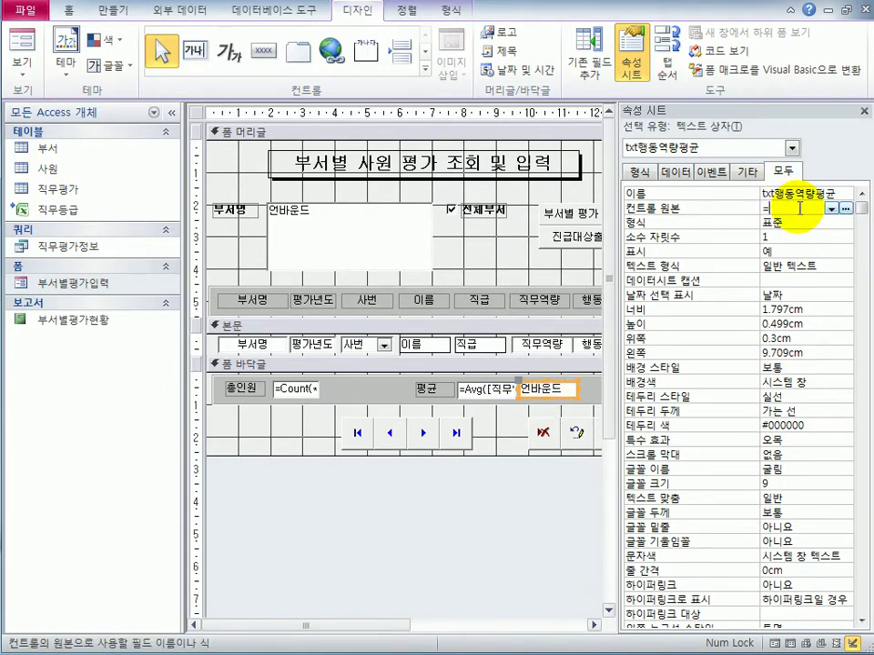
{"action": "type", "text": "=avg(["}
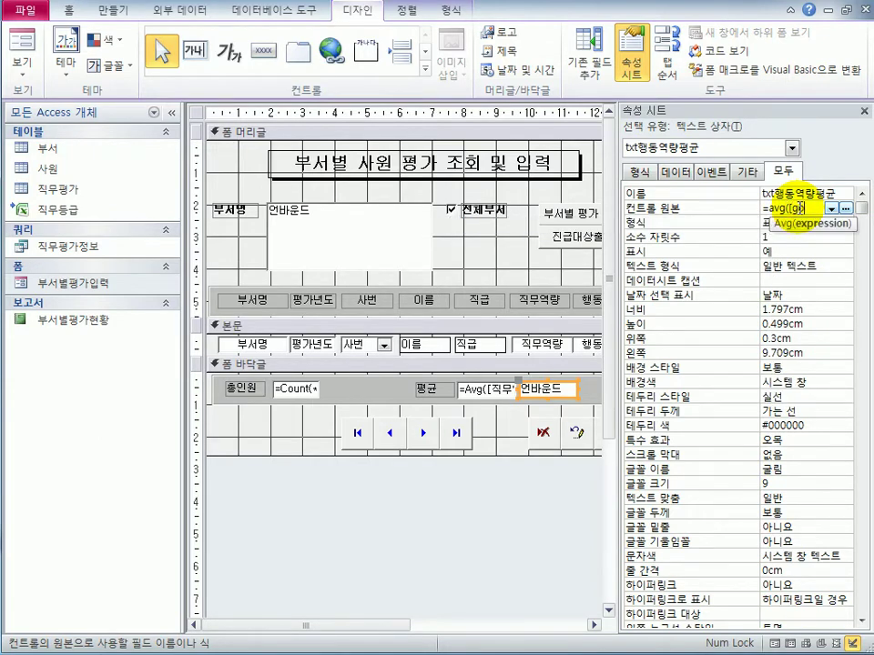
{"action": "type", "text": "행동역량"}
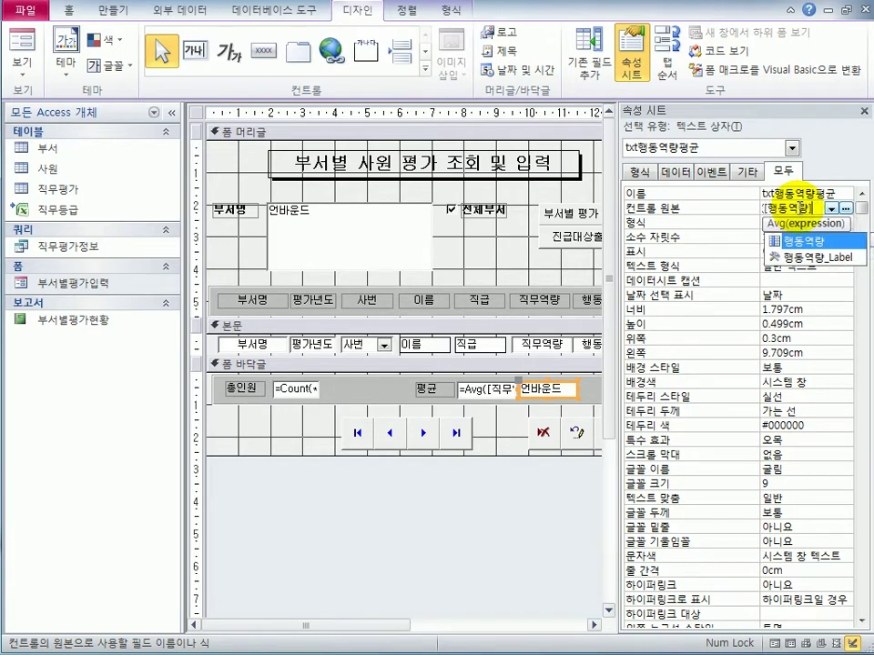
{"action": "key", "text": "Return"}
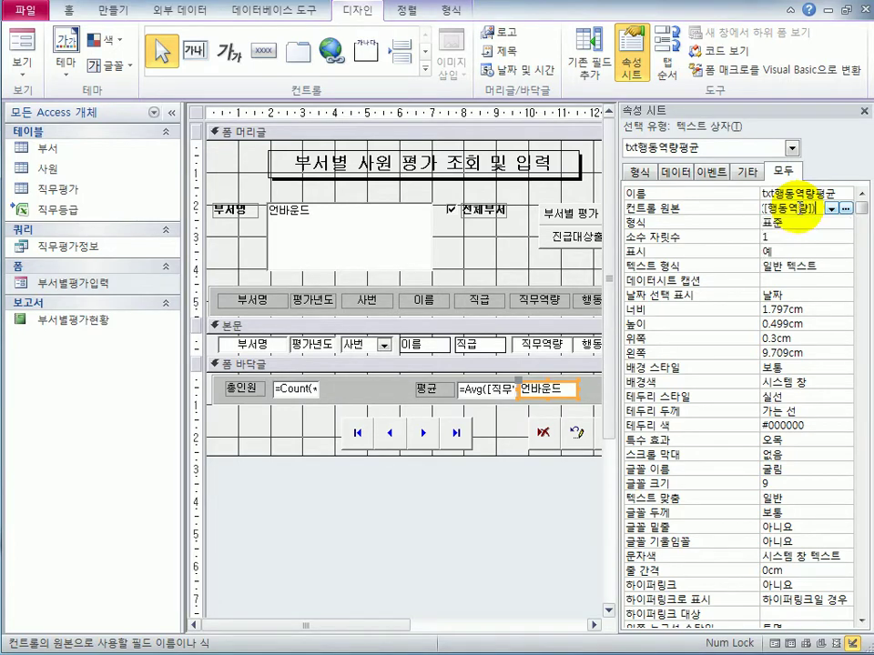
Commit the txt행동역량평균 control source, check the footer calculations in Form view, and return to Design view.
{"action": "key", "text": "Return"}
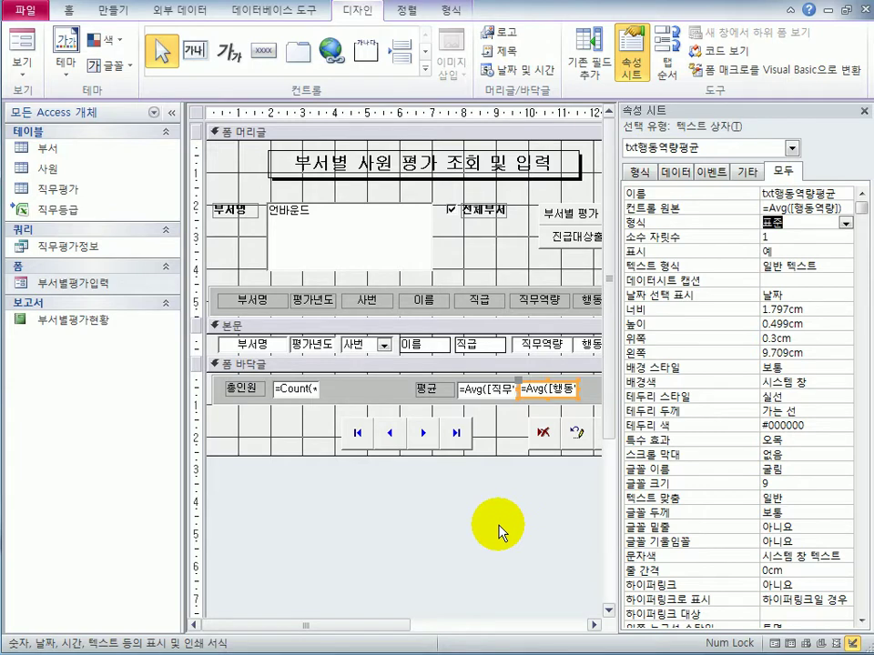
{"action": "left_click", "coordinate": [20, 53]}
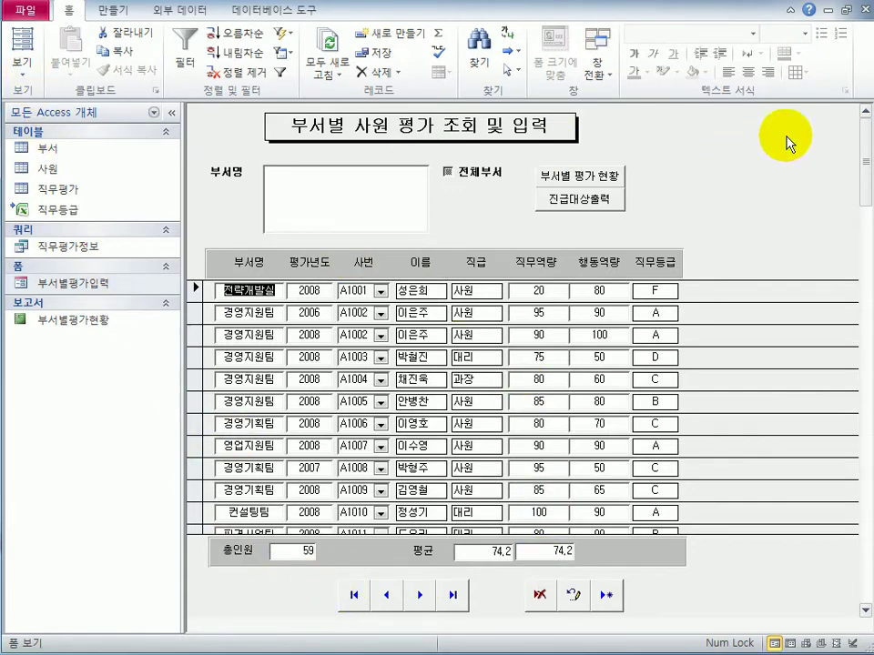
{"action": "left_click", "coordinate": [21, 62]}
{"action": "left_click", "coordinate": [96, 289]}
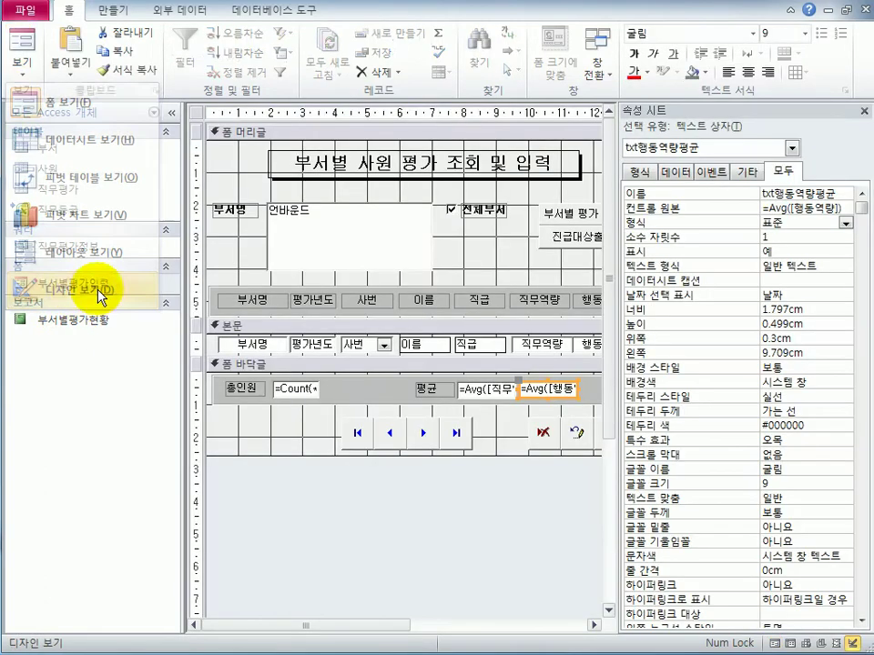
Close the 부서별평가입력 form and save its design changes.
{"action": "left_click", "coordinate": [864, 110]}
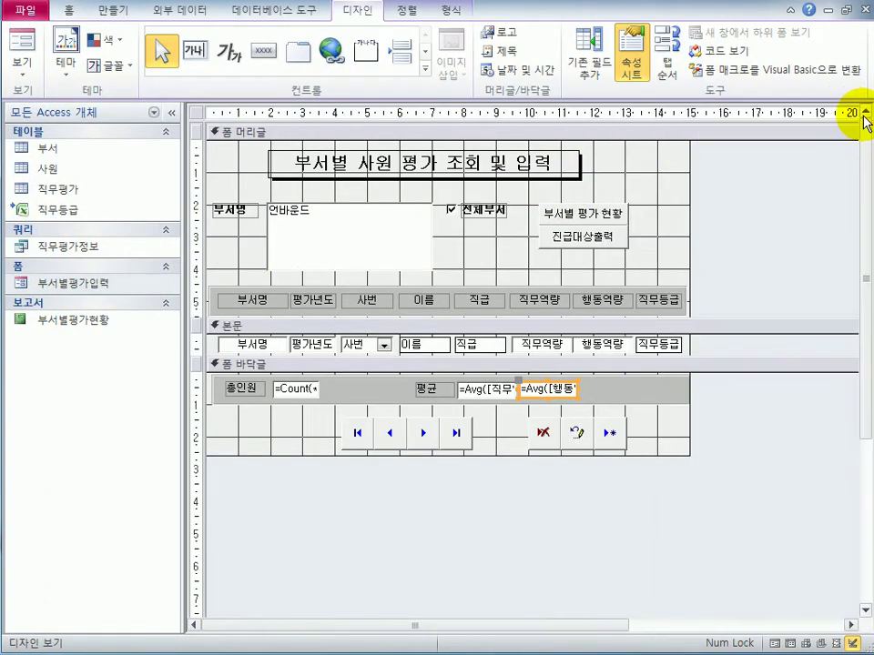
{"action": "left_click", "coordinate": [866, 10]}
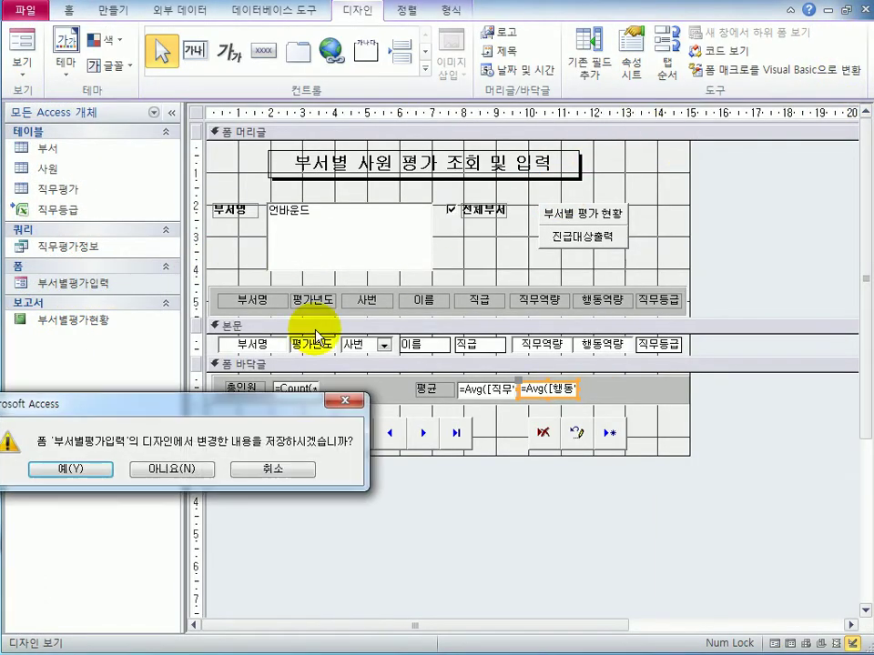
{"action": "left_click_drag", "start_coordinate": [179, 413], "coordinate": [480, 357]}
{"action": "left_click", "coordinate": [364, 413]}
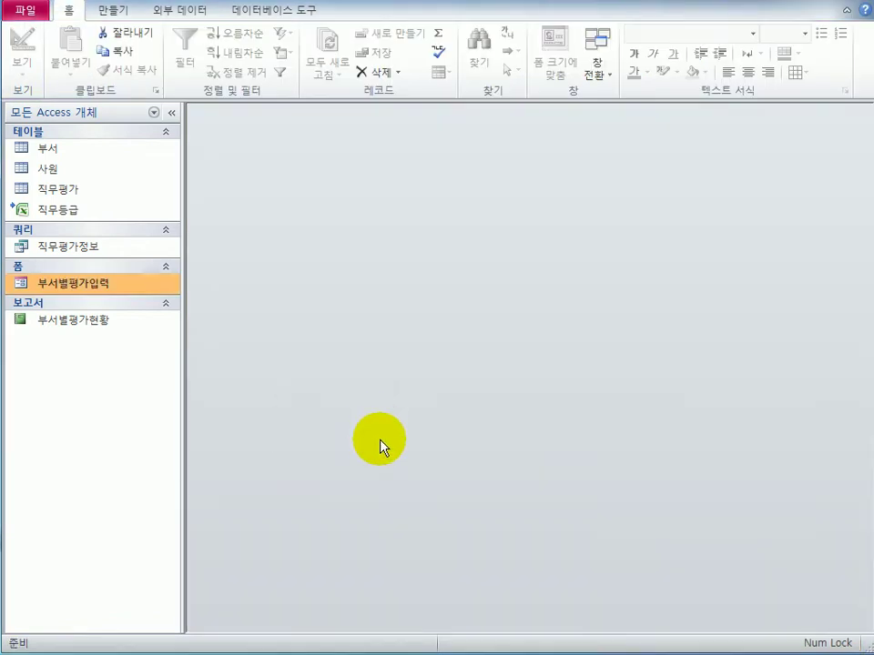
Reopen the 부서별평가입력 form in Design view and enlarge its window to show the form's full width.
{"action": "right_click", "coordinate": [107, 284]}
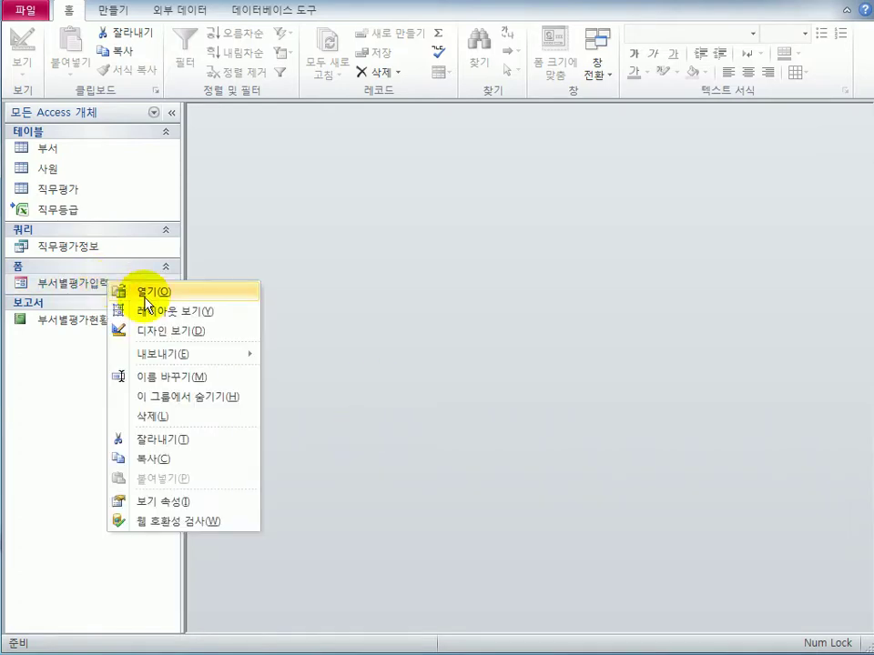
{"action": "left_click", "coordinate": [187, 331]}
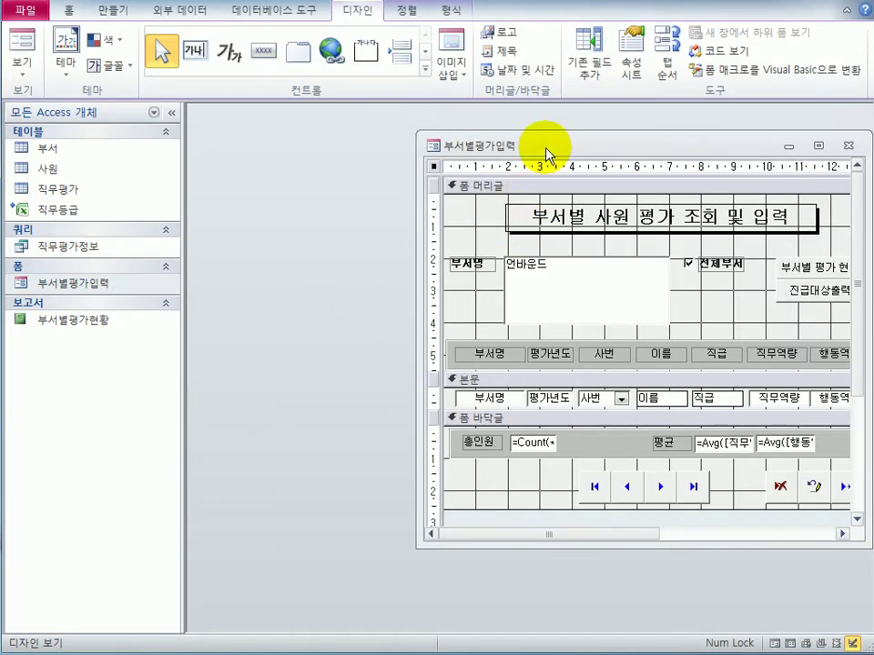
{"action": "left_click_drag", "start_coordinate": [549, 155], "coordinate": [324, 130]}
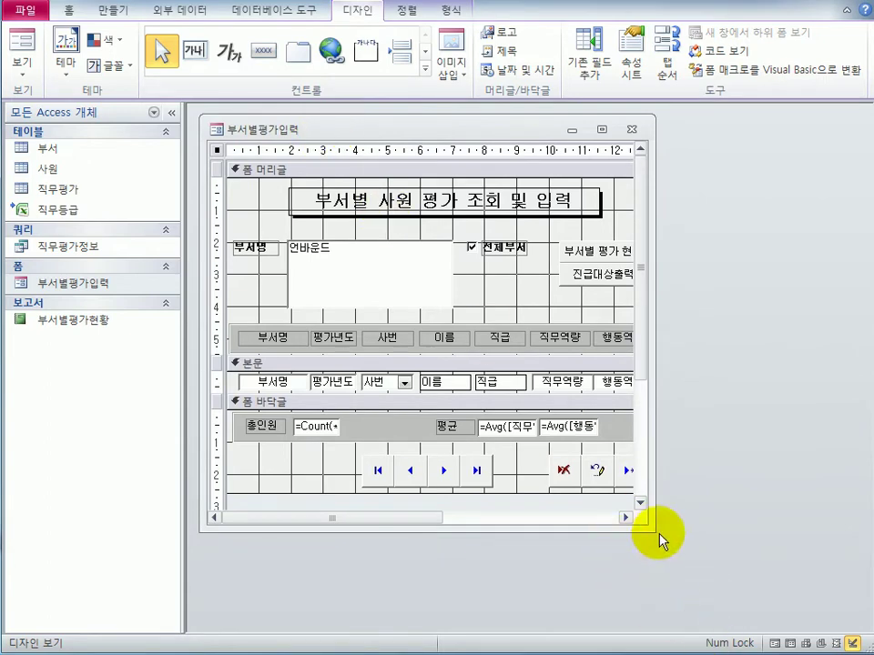
{"action": "left_click_drag", "start_coordinate": [649, 526], "coordinate": [789, 597]}
Start a row source query for the lst부서명 list box in the form header and add the 부서 table to it.
{"action": "left_click", "coordinate": [370, 247]}
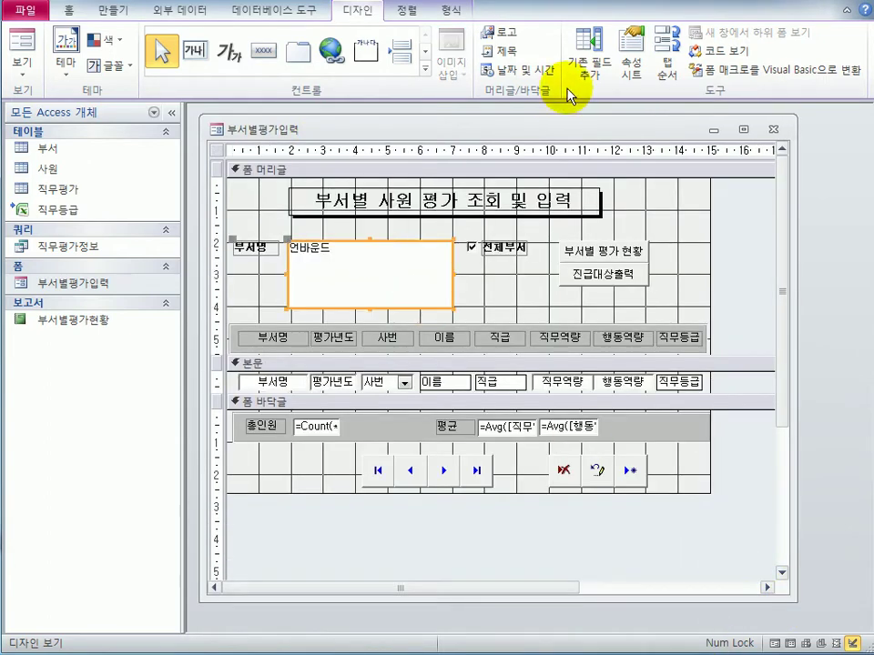
{"action": "left_click", "coordinate": [635, 62]}
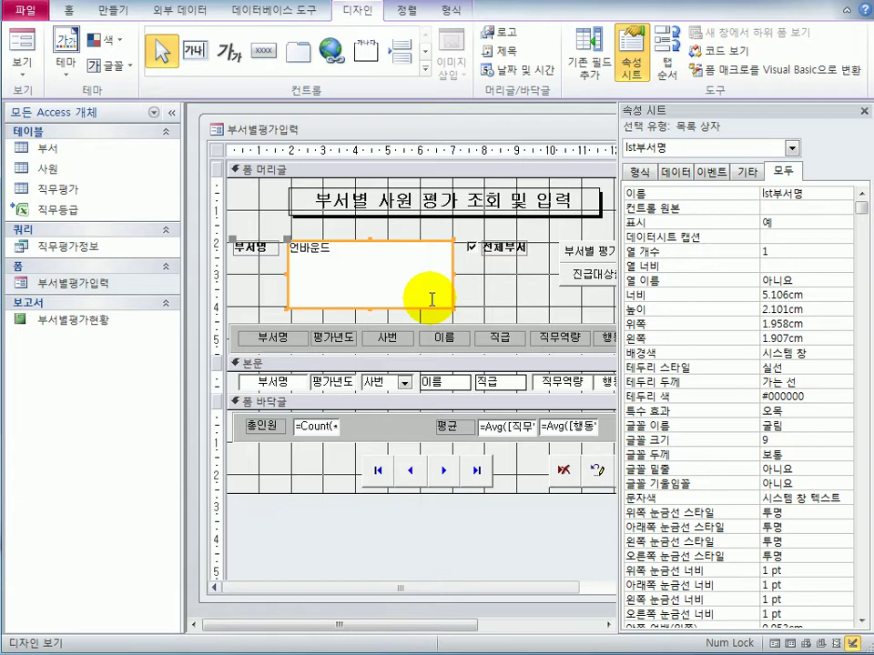
{"action": "left_click", "coordinate": [676, 170]}
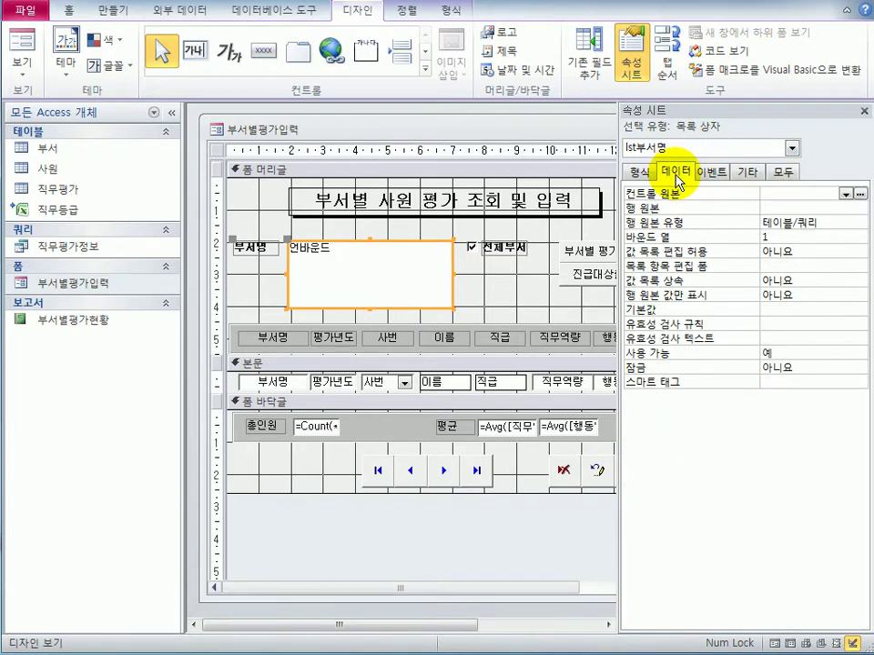
{"action": "left_click", "coordinate": [819, 210]}
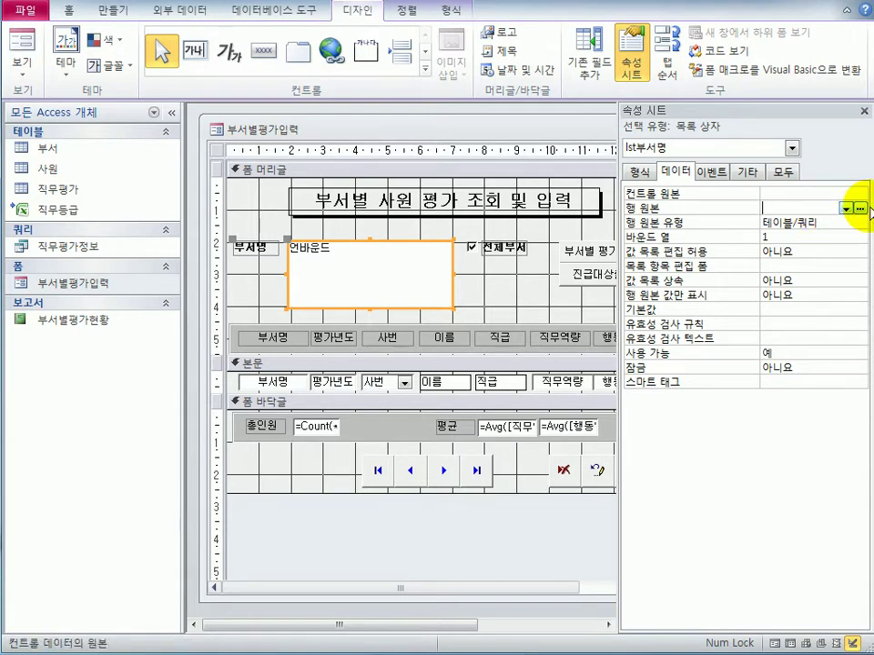
{"action": "left_click", "coordinate": [860, 207]}
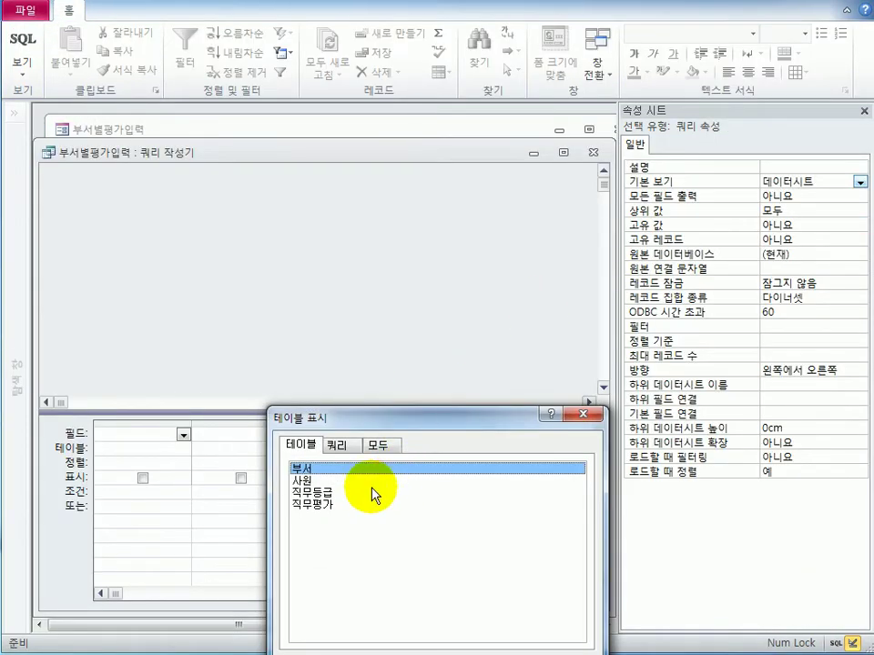
{"action": "double_click", "coordinate": [348, 475]}
{"action": "left_click_drag", "start_coordinate": [431, 415], "coordinate": [409, 324]}
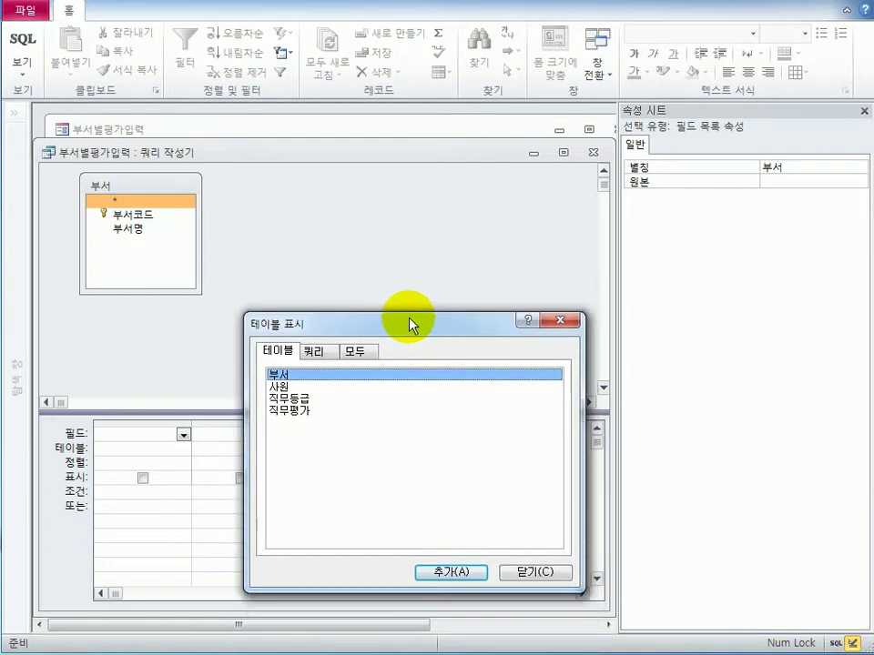
{"action": "left_click", "coordinate": [539, 572]}
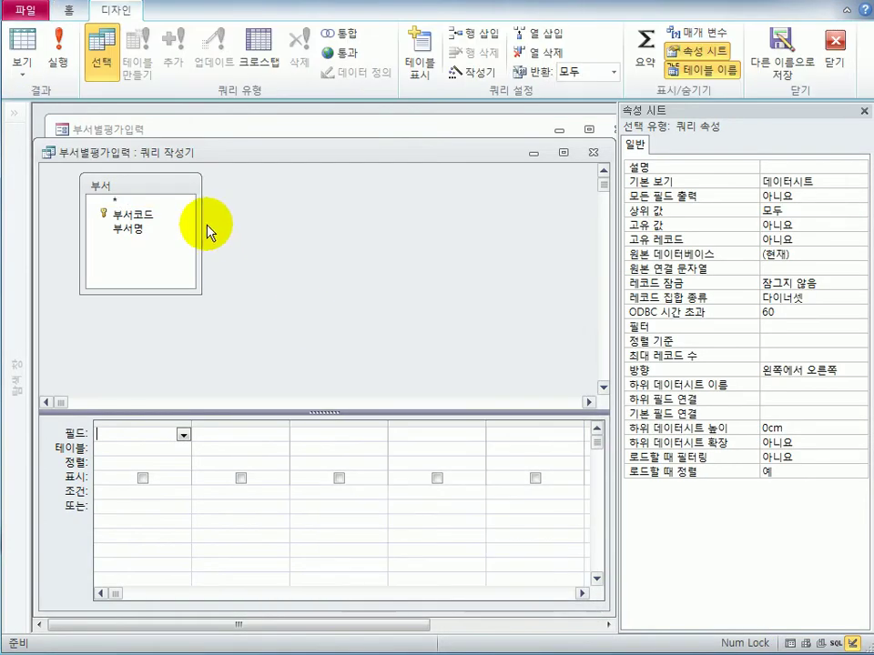
Add the 부서명 and 부서코드 fields to the query, in that order, and save it as the list box's row source.
{"action": "double_click", "coordinate": [161, 229]}
{"action": "left_click", "coordinate": [156, 214]}
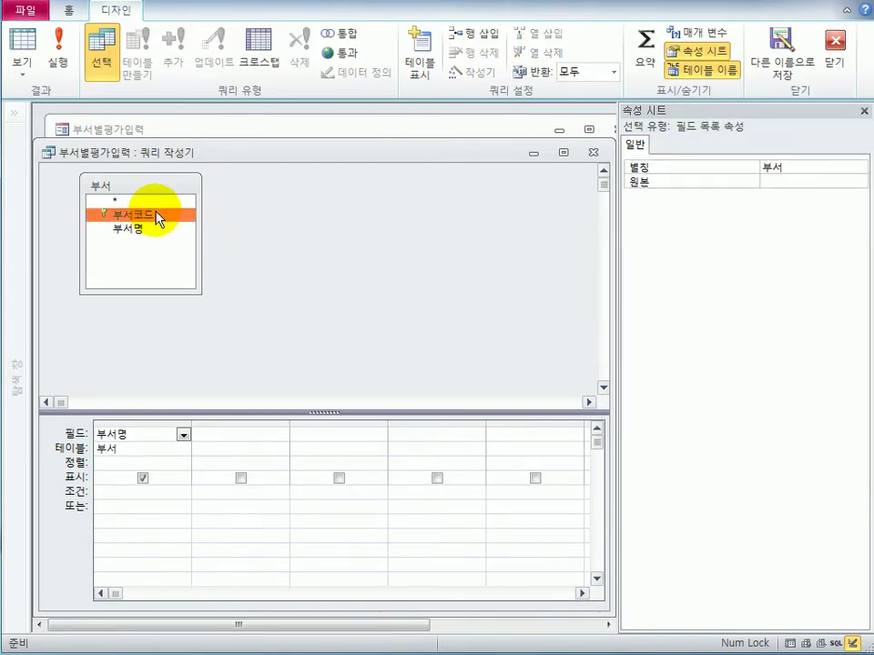
{"action": "double_click", "coordinate": [156, 216]}
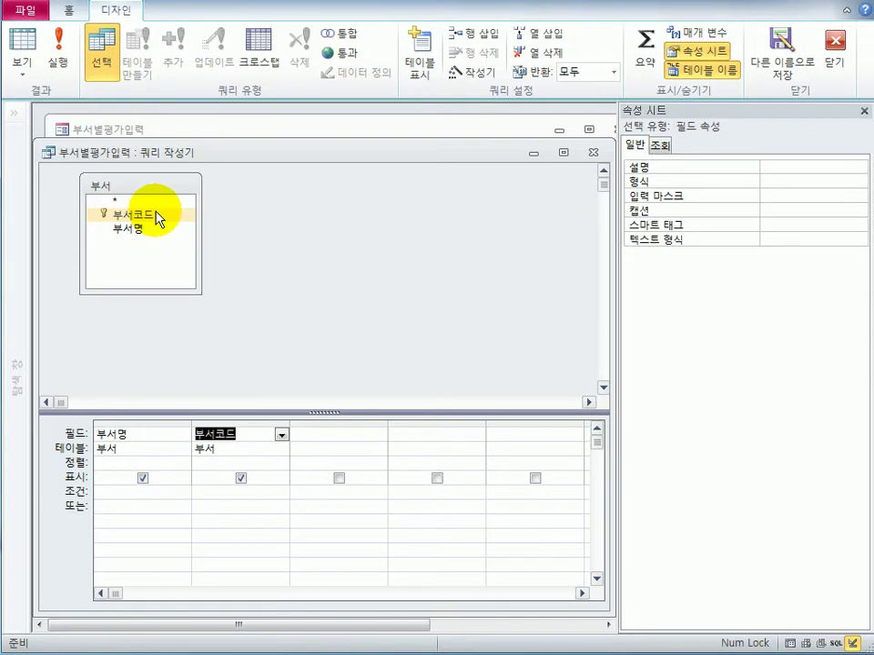
{"action": "left_click", "coordinate": [593, 155]}
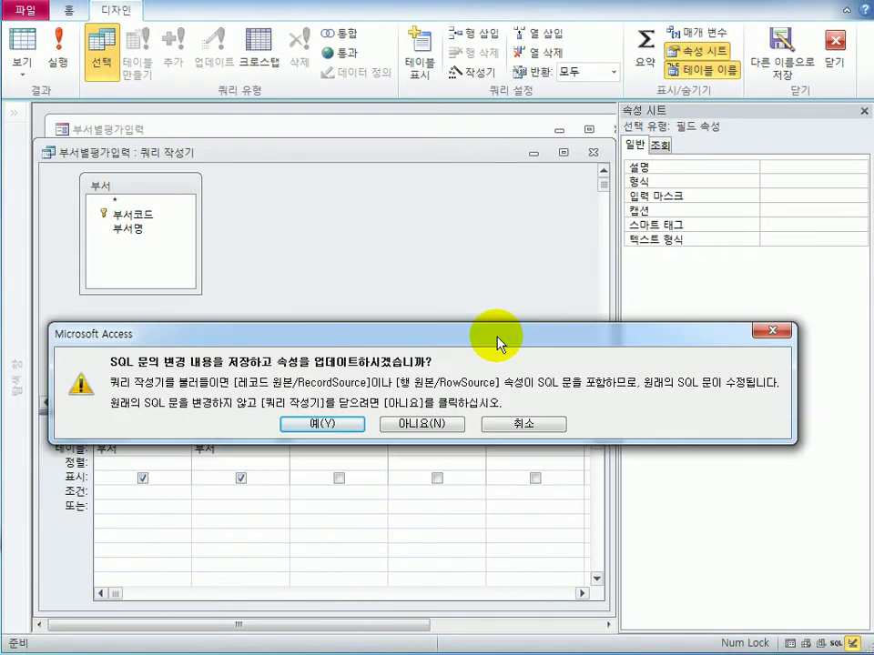
{"action": "left_click", "coordinate": [386, 380]}
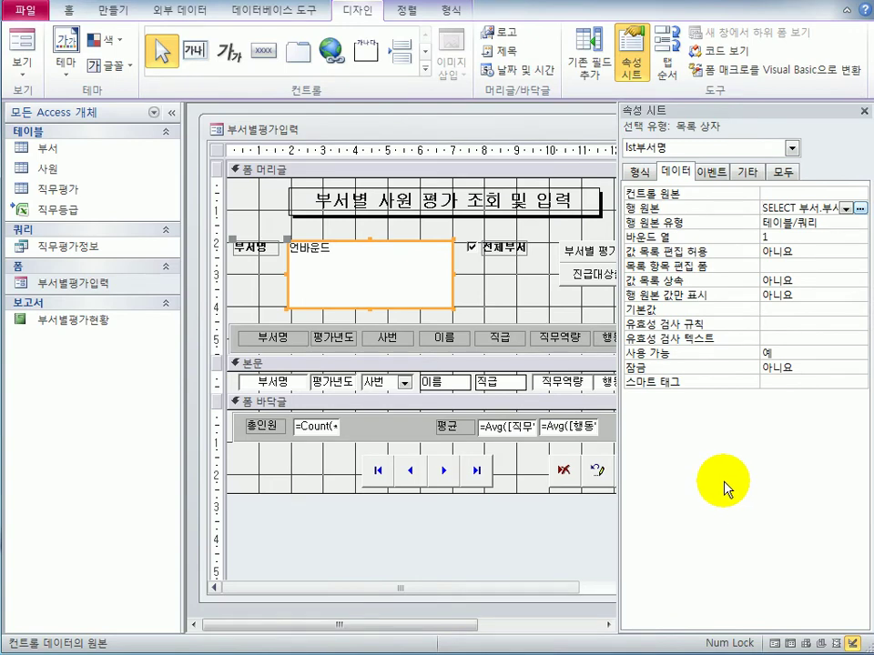
Reopen the lst부서명 row source query, sort 부서명 in ascending order (오름차순), and save the change.
{"action": "left_click", "coordinate": [859, 208]}
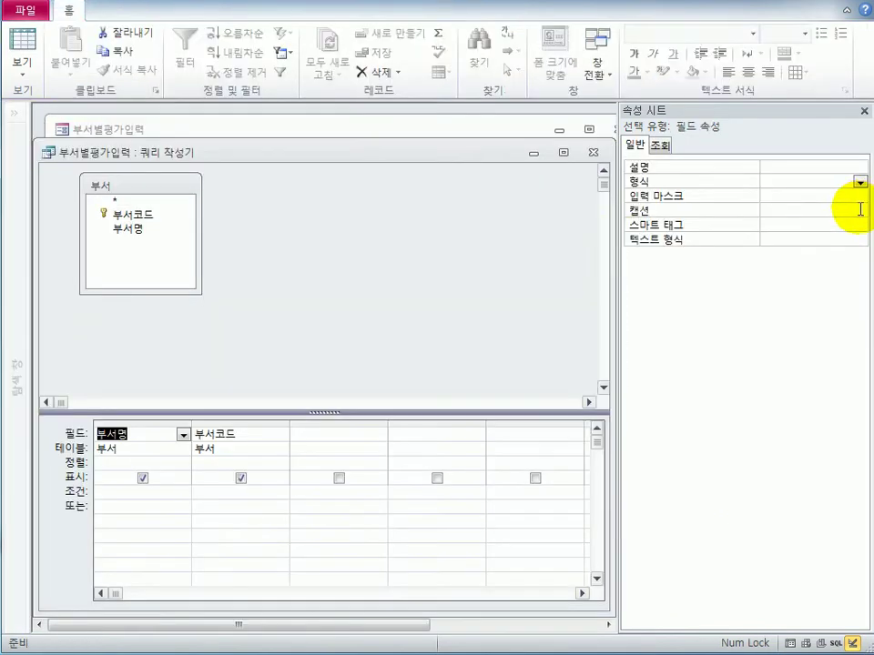
{"action": "left_click", "coordinate": [142, 463]}
{"action": "left_click", "coordinate": [183, 465]}
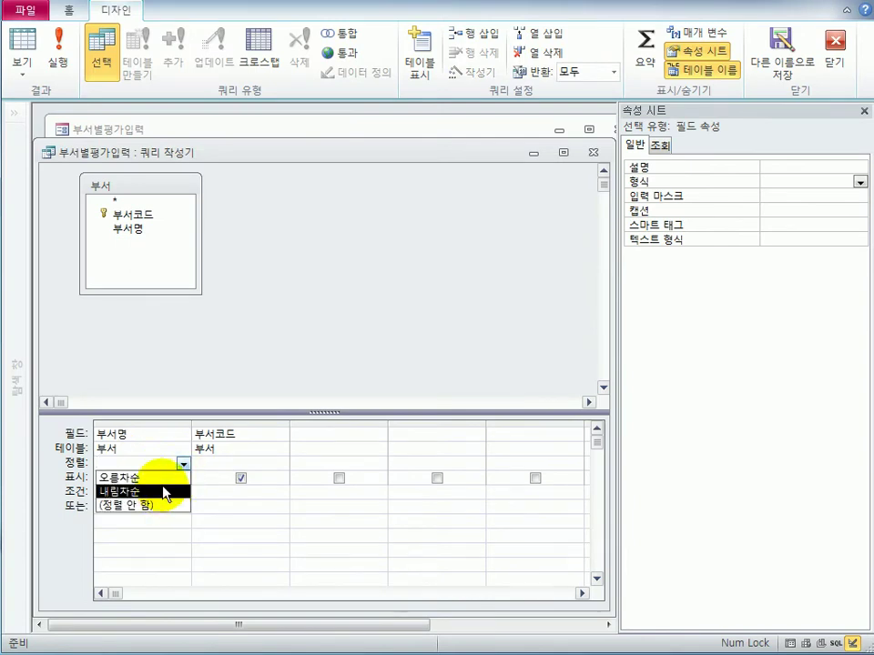
{"action": "left_click", "coordinate": [164, 477]}
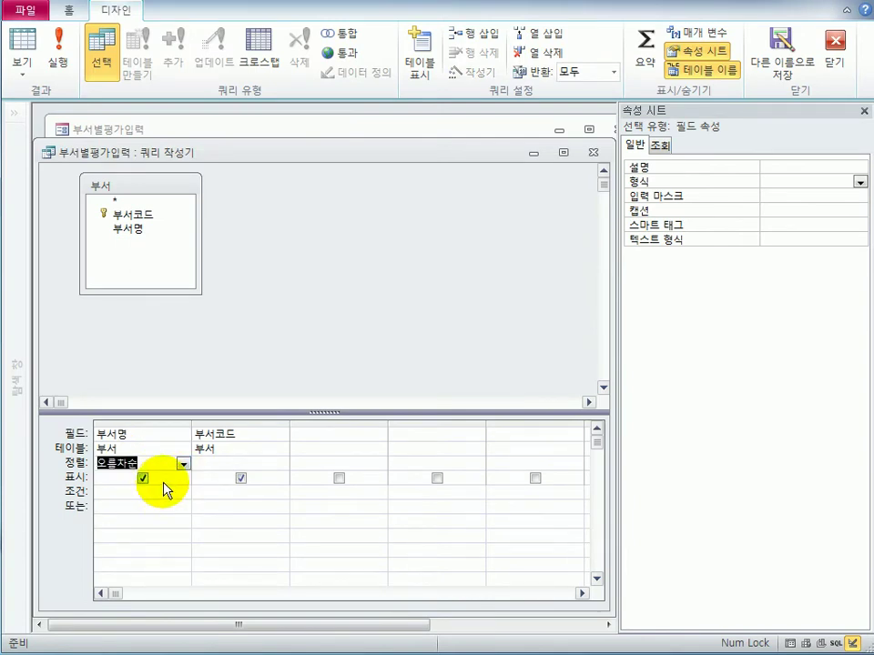
{"action": "left_click", "coordinate": [592, 155]}
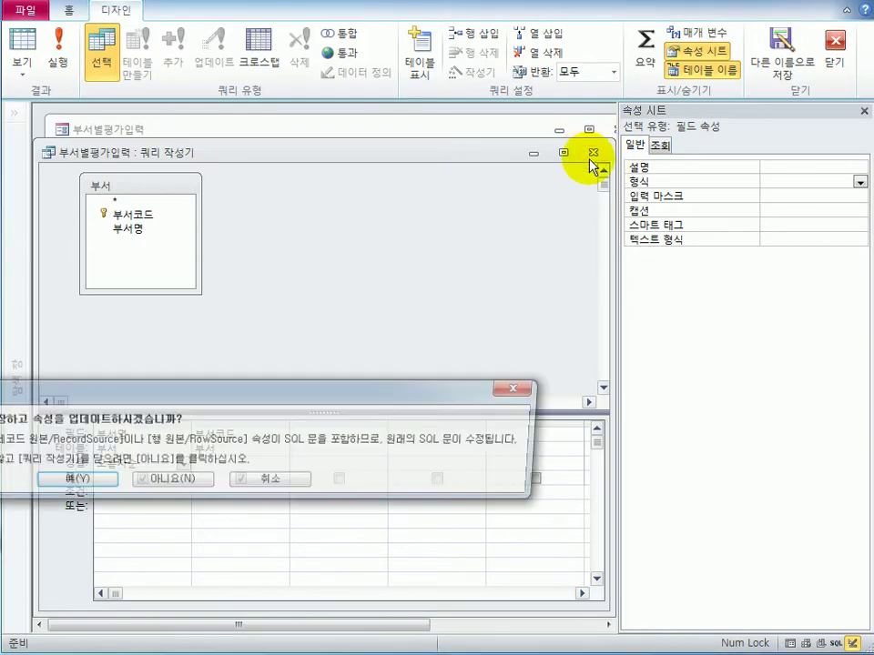
{"action": "left_click", "coordinate": [331, 394]}
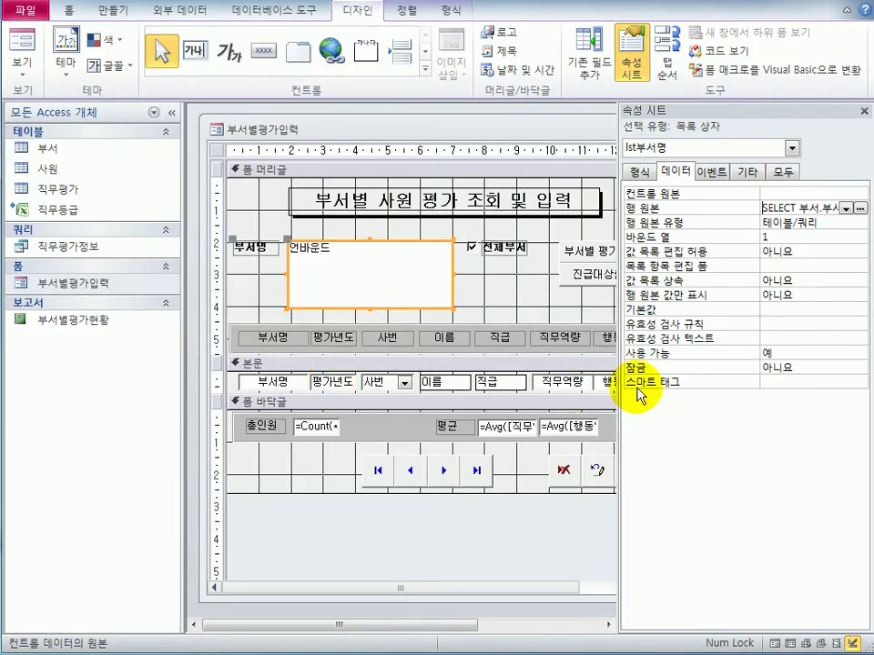
Set the lst부서명 list box's column count (열 개수) to 2 and its column widths (열 너비) to 3;2.
{"action": "double_click", "coordinate": [765, 236]}
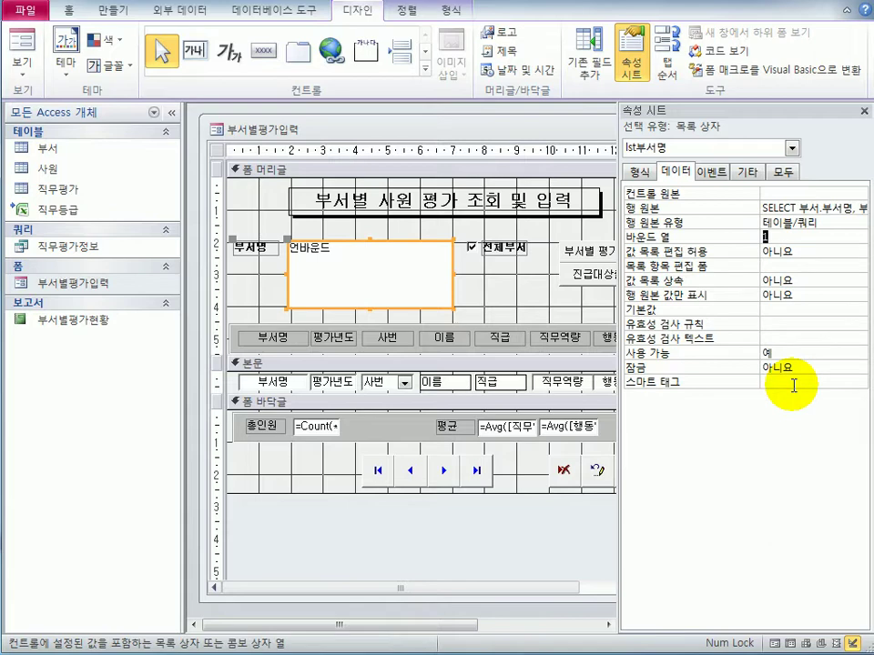
{"action": "left_click", "coordinate": [640, 171]}
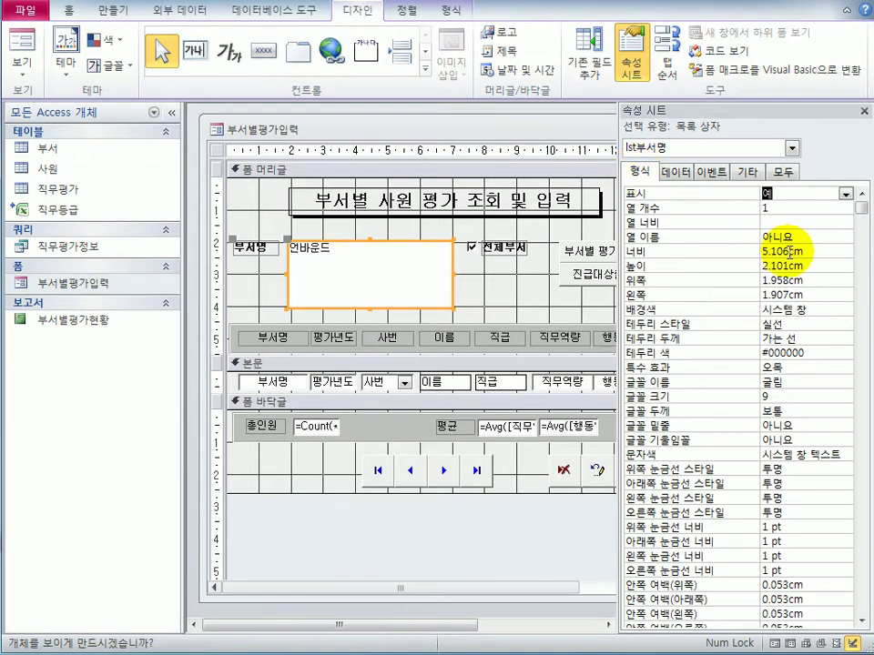
{"action": "double_click", "coordinate": [734, 217]}
{"action": "type", "text": "2"}
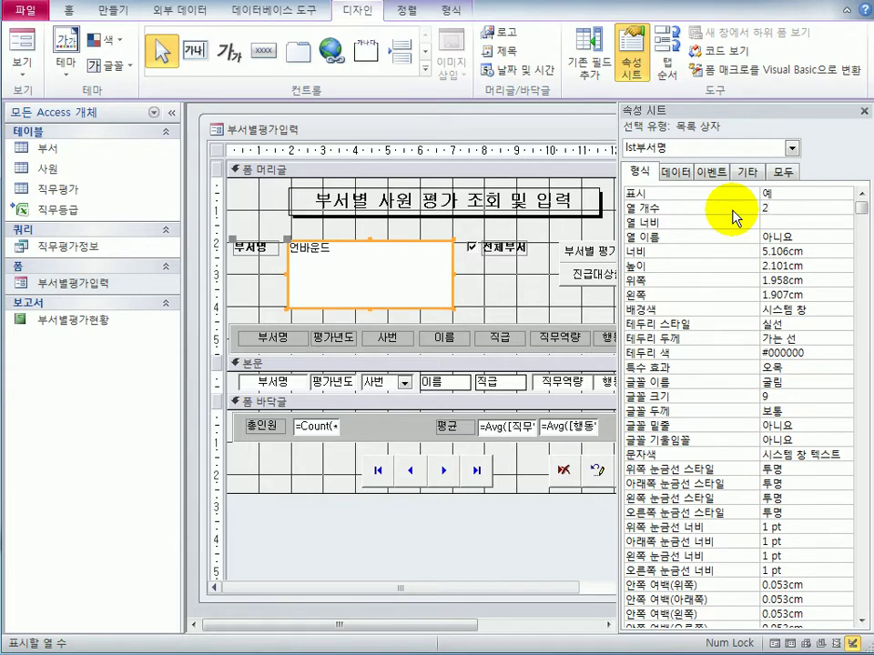
{"action": "left_click", "coordinate": [776, 224]}
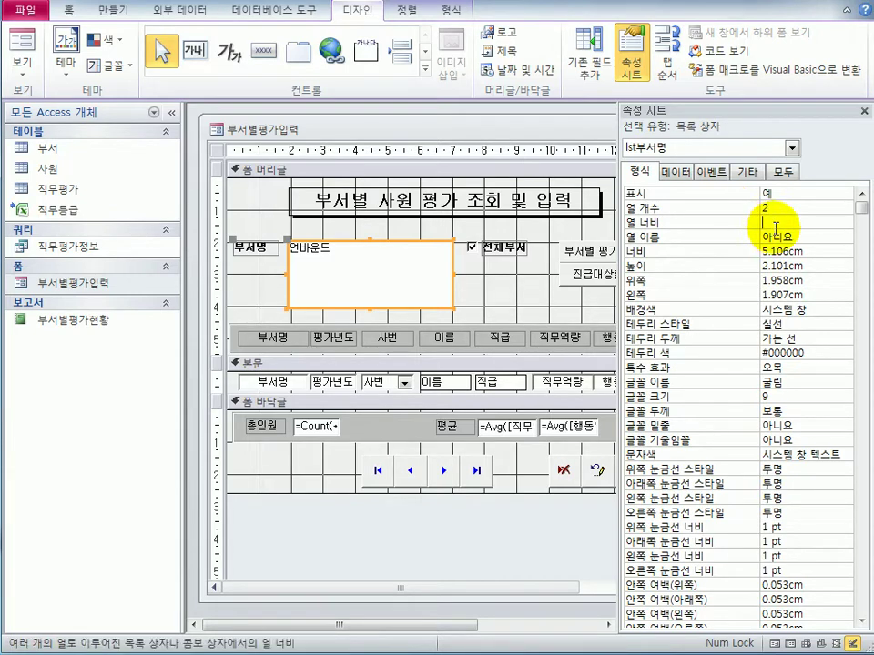
{"action": "type", "text": "3;2"}
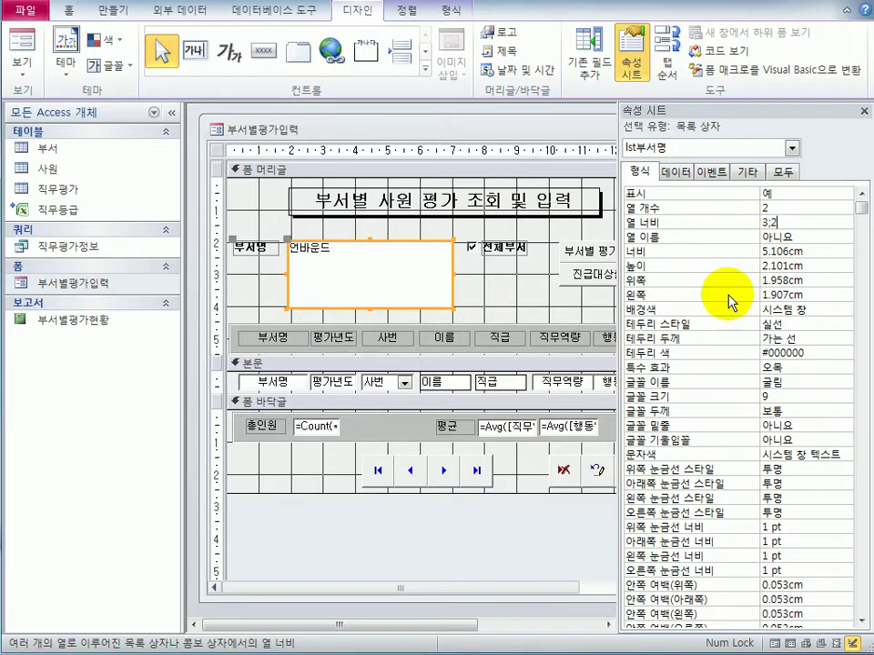
Check the two-column department list in Form view and return to Design view.
{"action": "left_click", "coordinate": [21, 44]}
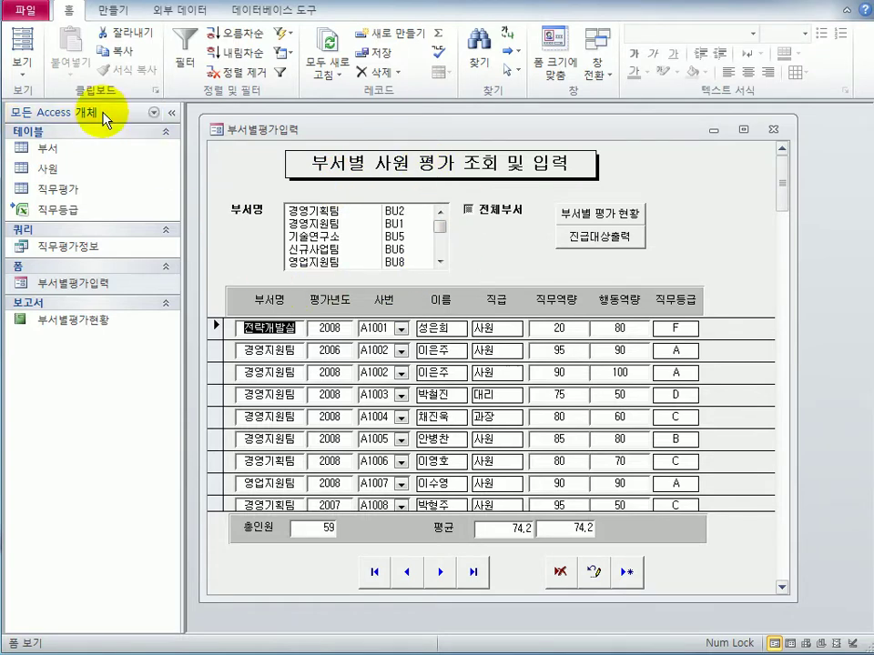
{"action": "left_click", "coordinate": [22, 60]}
{"action": "left_click", "coordinate": [80, 292]}
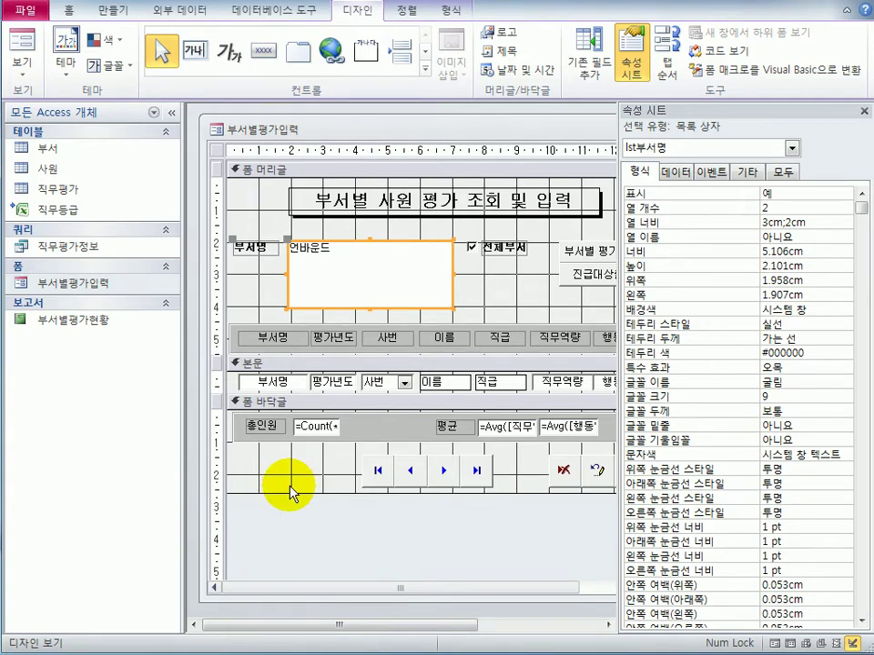
Create an event procedure (이벤트 프로시저) for the chk전체부서 check box's On Click event and open its code.
{"action": "left_click", "coordinate": [505, 251]}
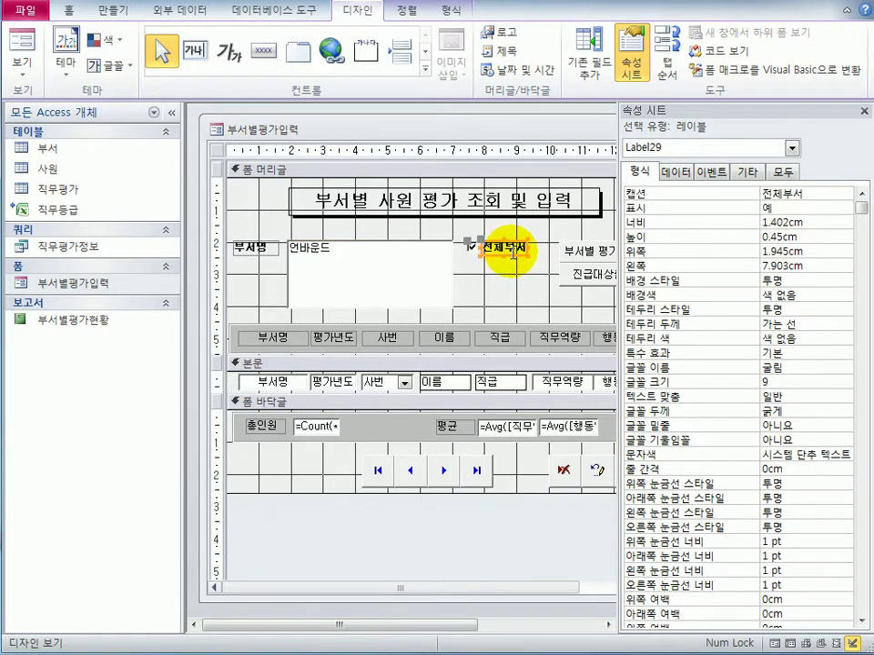
{"action": "left_click", "coordinate": [466, 245]}
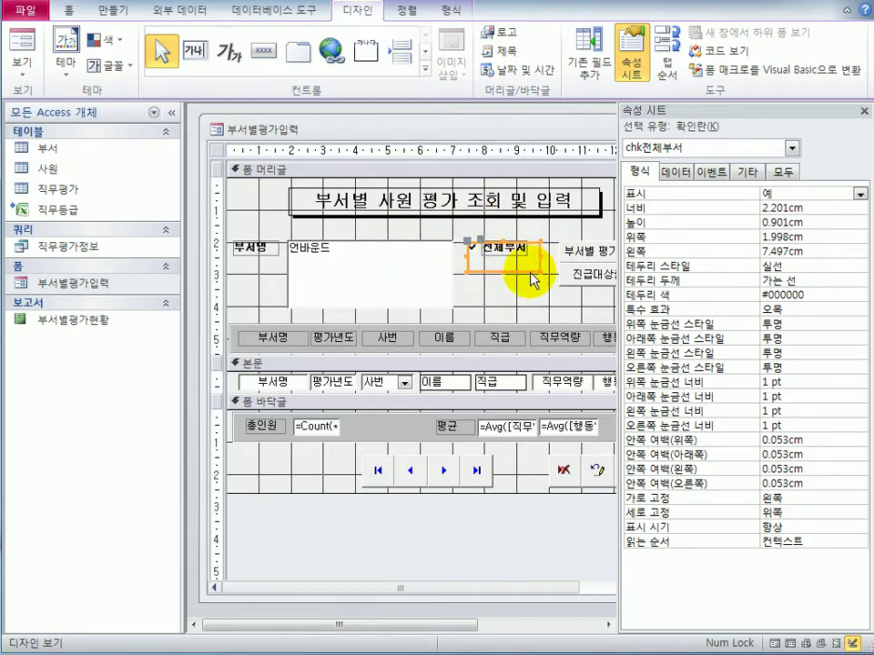
{"action": "left_click", "coordinate": [710, 172]}
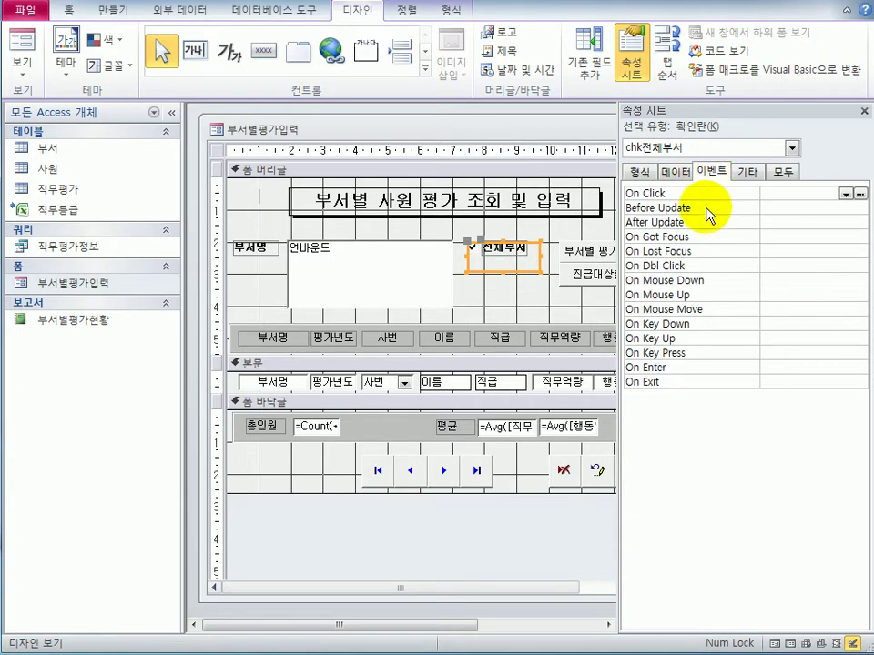
{"action": "left_click", "coordinate": [860, 193]}
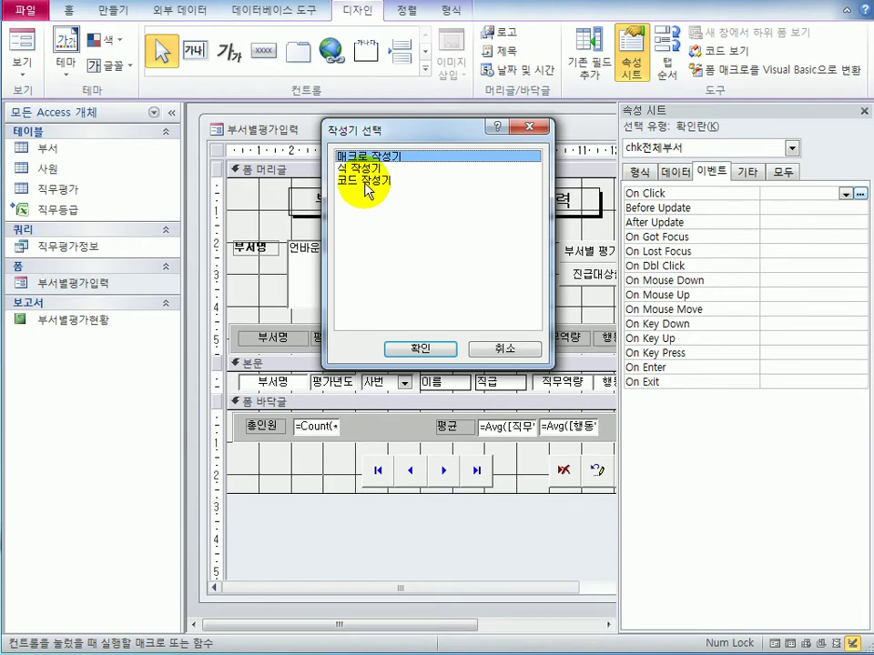
{"action": "left_click", "coordinate": [480, 351]}
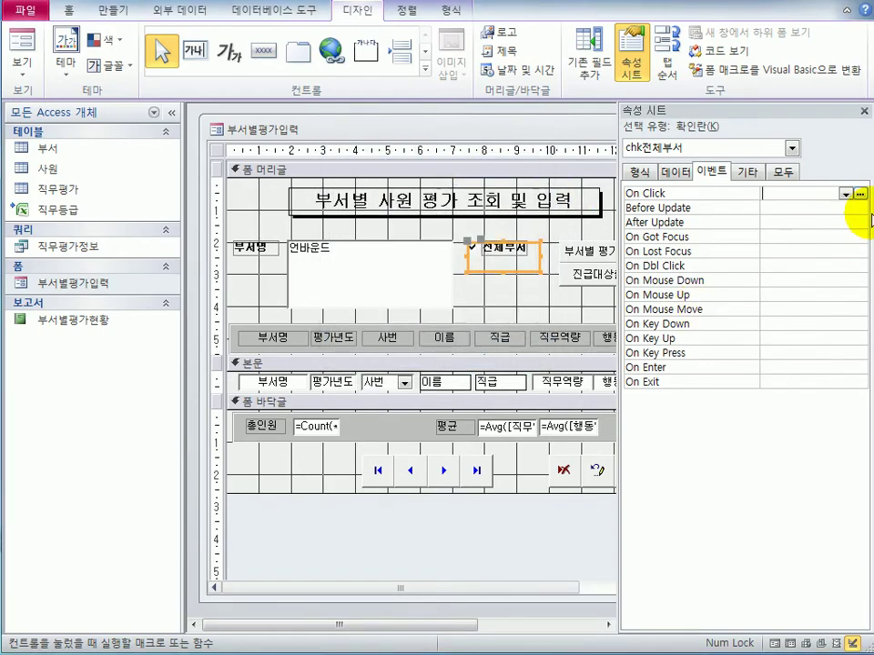
{"action": "left_click", "coordinate": [845, 194]}
{"action": "left_click", "coordinate": [822, 209]}
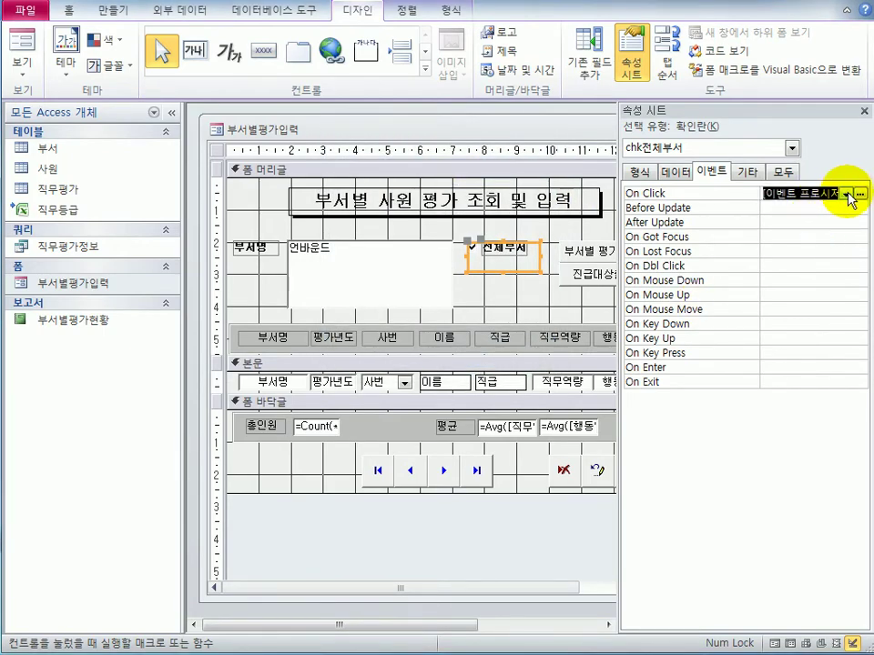
{"action": "left_click", "coordinate": [856, 194]}
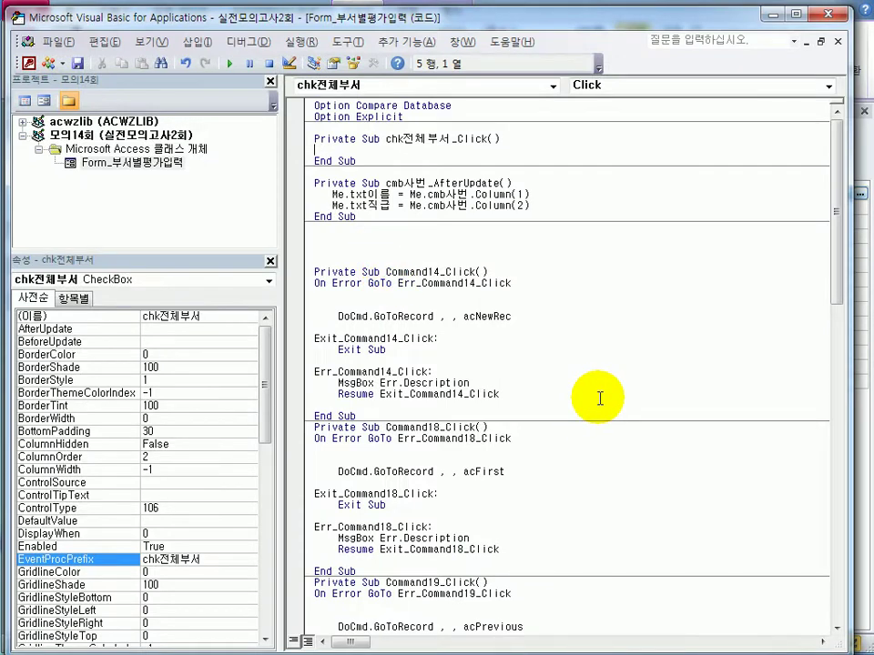
Start the chk전체부서_Click procedure with the condition If Me.chk전체부서 = True Then.
{"action": "key", "text": "Tab"}
{"action": "type", "text": "ifm"}
{"action": "key", "text": "BackSpace"}
{"action": "type", "text": "me."}
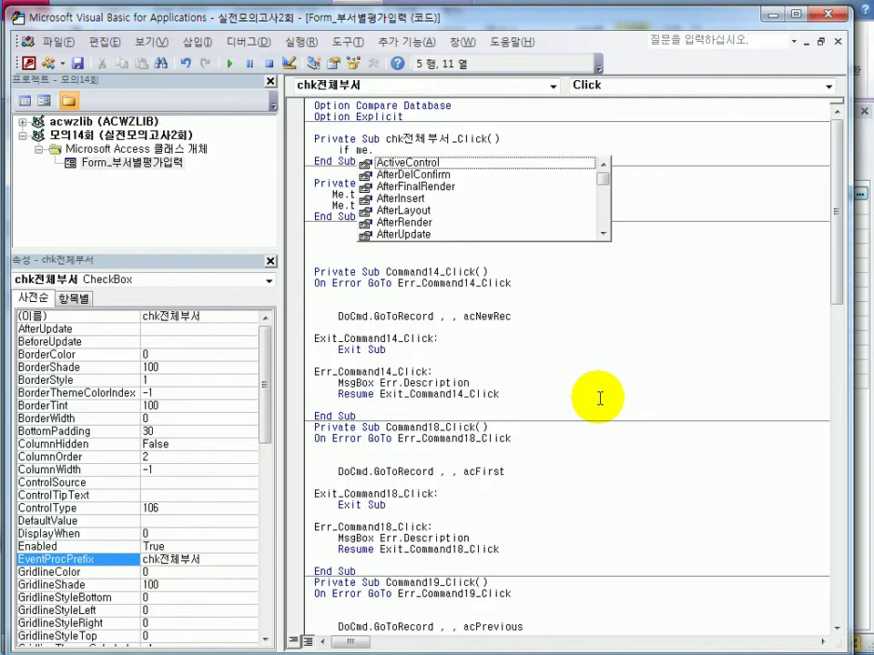
{"action": "type", "text": "chk"}
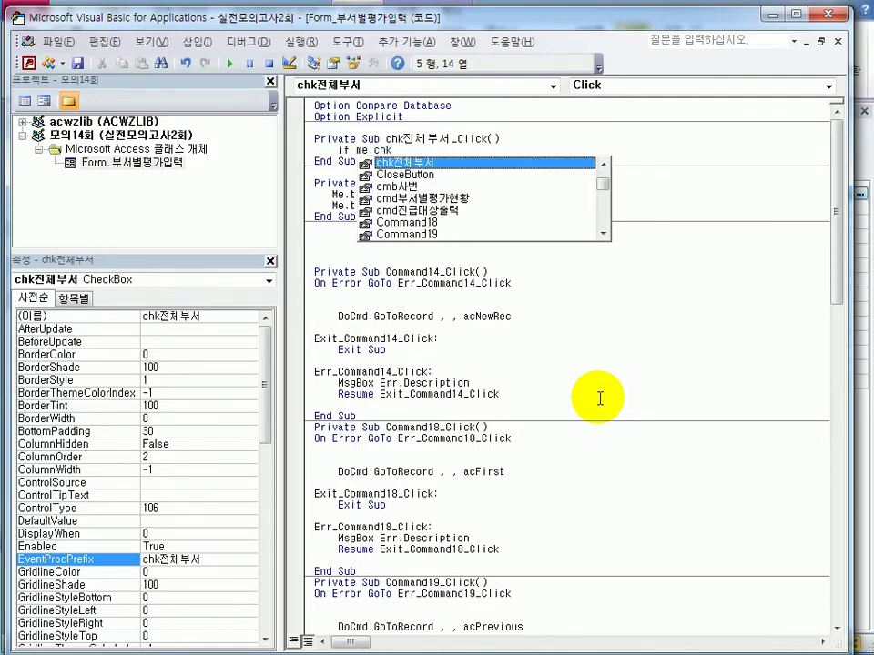
{"action": "type", "text": "전체부서 = "}
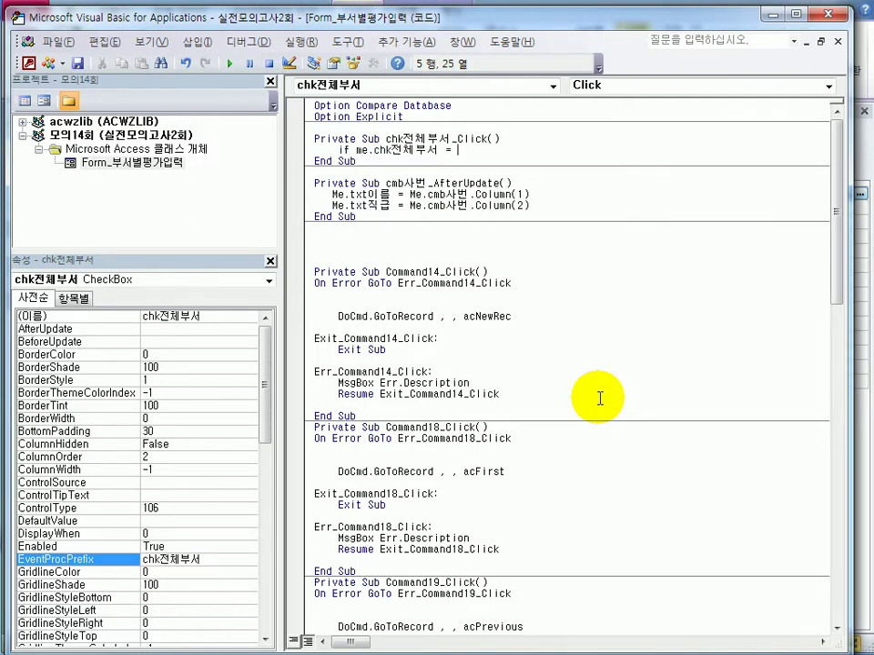
{"action": "type", "text": "true then"}
{"action": "key", "text": "Return"}
{"action": "key", "text": "Tab"}
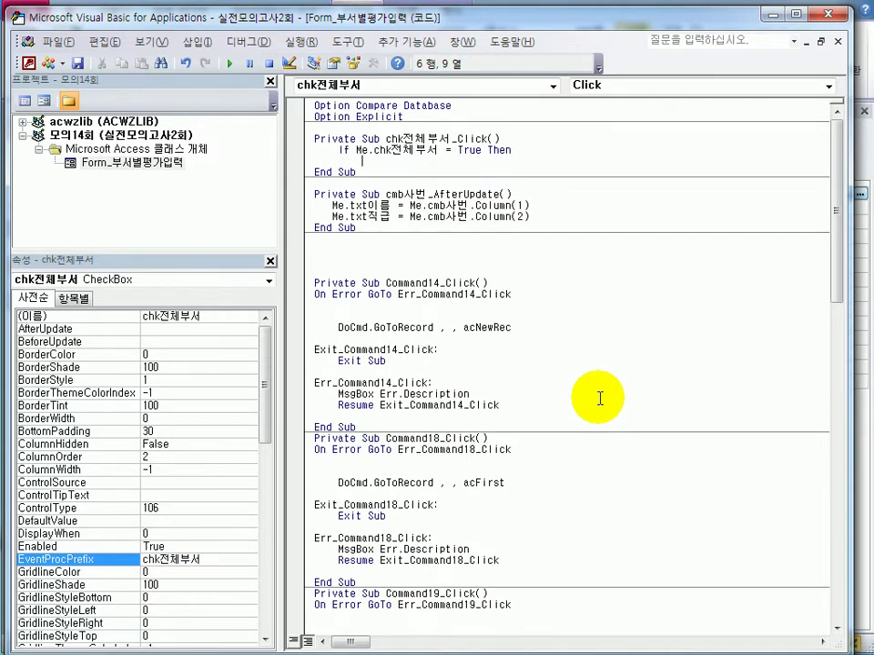
Inside the If block, clear the department list selection with Me.lst부서명 = Null.
{"action": "type", "text": "me.lst"}
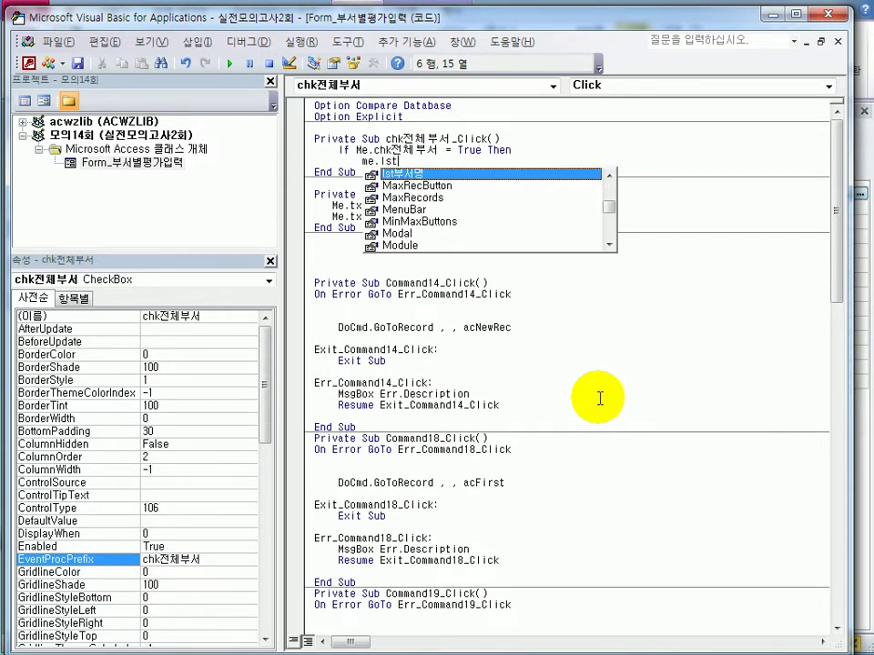
{"action": "key", "text": "Tab"}
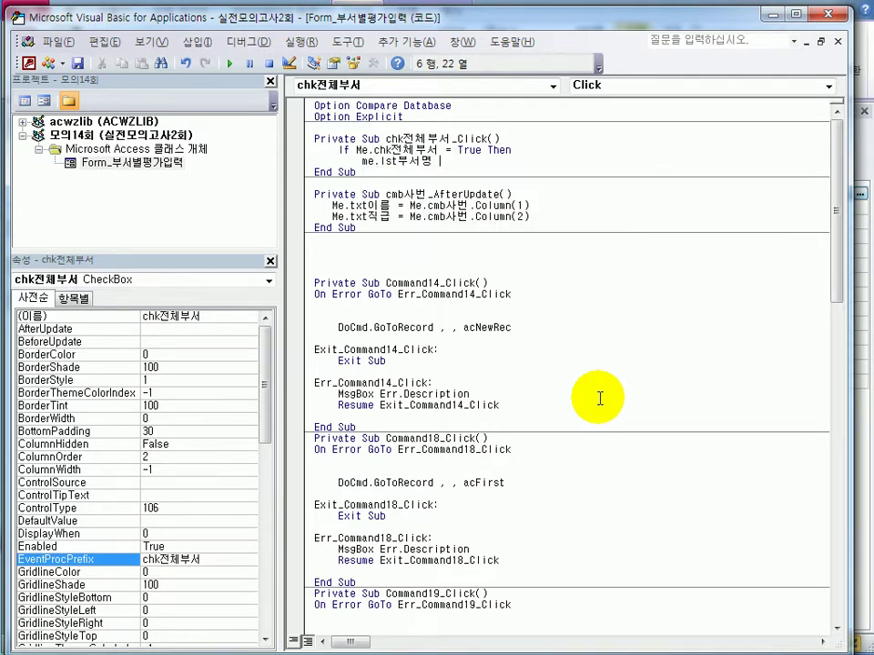
{"action": "type", "text": "= null"}
{"action": "key", "text": "Return"}
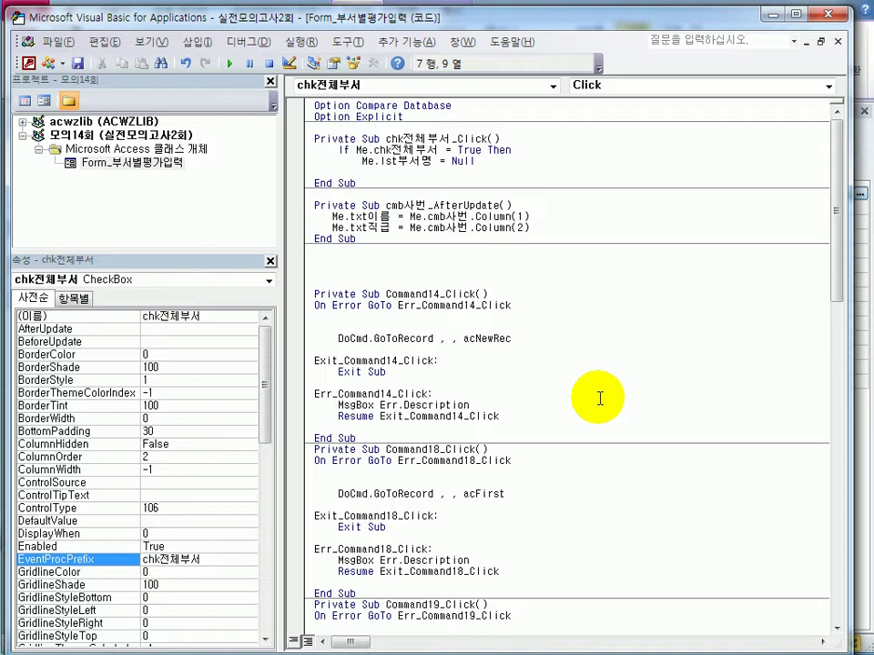
Turn off the form filter with Me.FilterOn = False and finish the block with End If.
{"action": "type", "text": "me."}
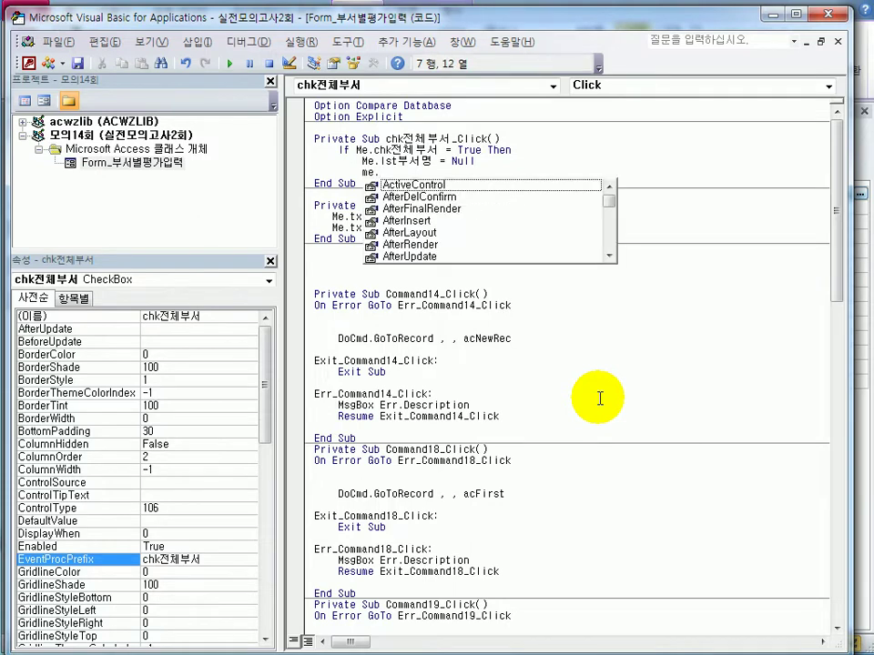
{"action": "type", "text": "fi"}
{"action": "key", "text": "Down"}
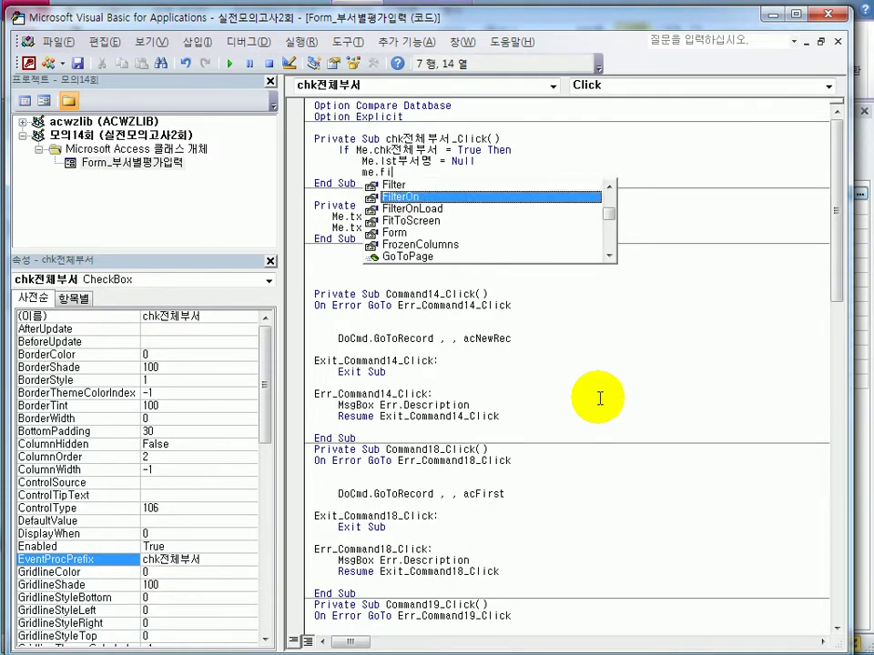
{"action": "key", "text": "Tab"}
{"action": "type", "text": "=f"}
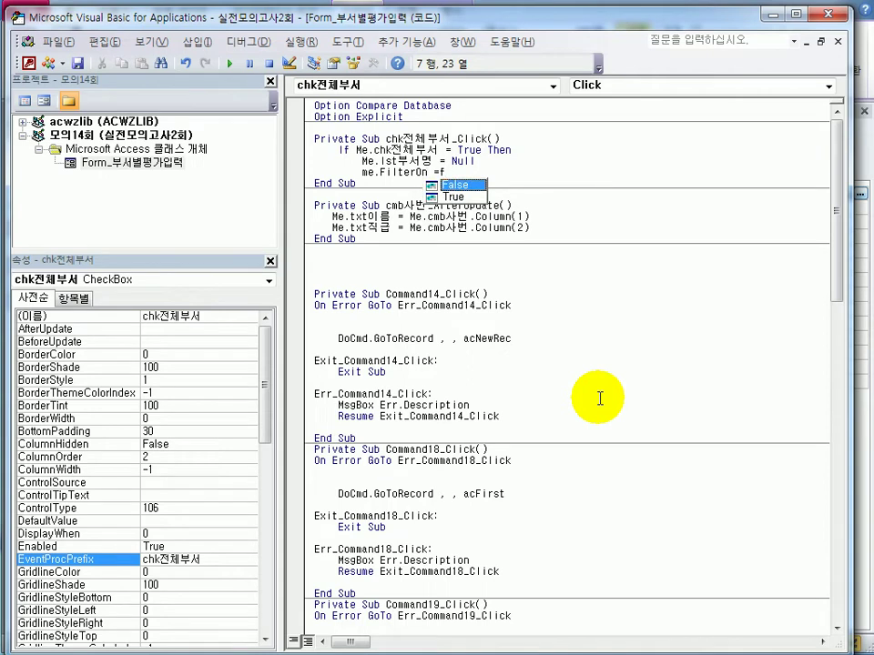
{"action": "key", "text": "Tab"}
{"action": "key", "text": "Return"}
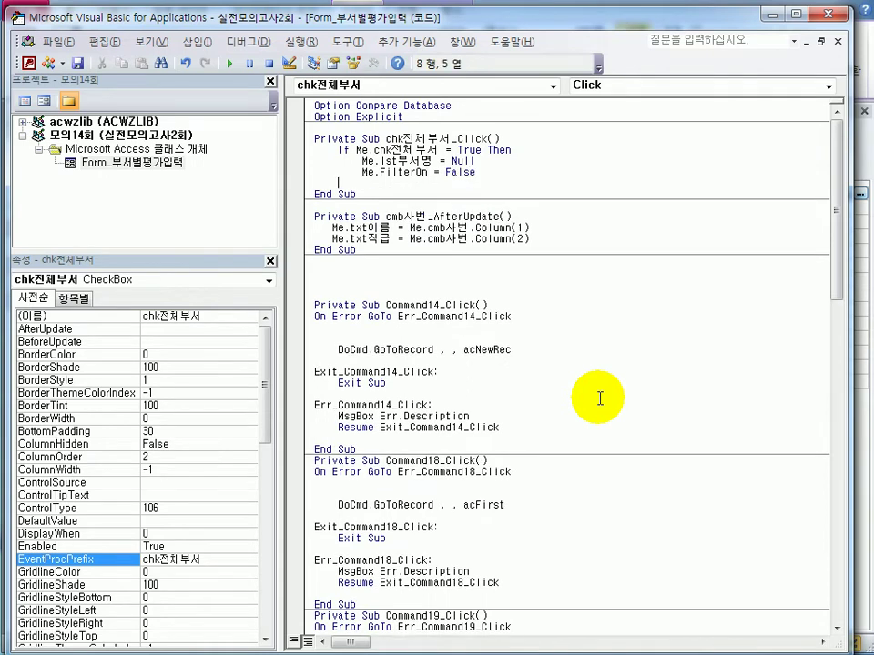
{"action": "type", "text": "end if"}
{"action": "key", "text": "Down"}
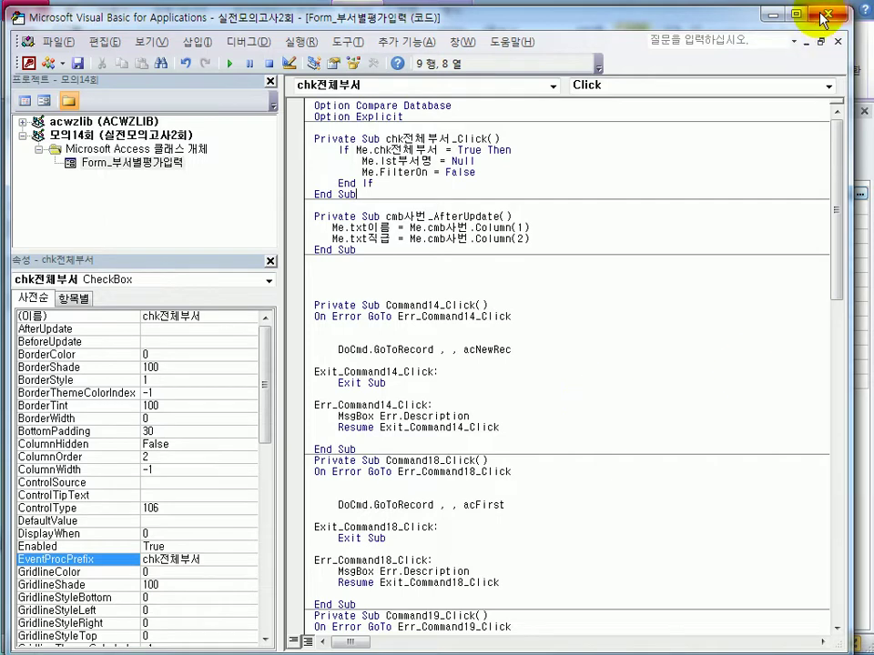
Return from the code editor to the 부서별평가입력 form, then save its design changes and close it.
{"action": "key", "text": "alt+F11"}
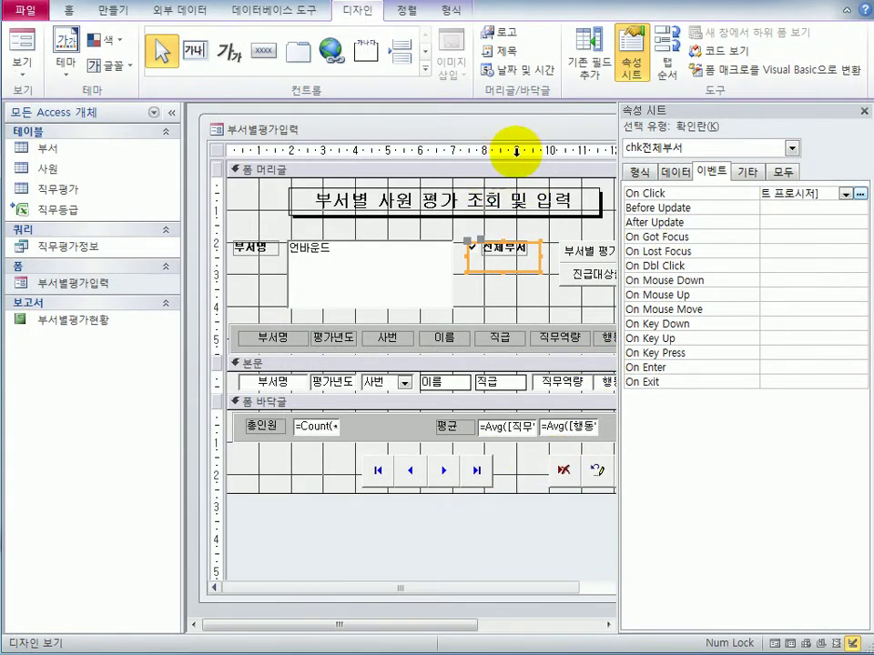
{"action": "left_click", "coordinate": [864, 111]}
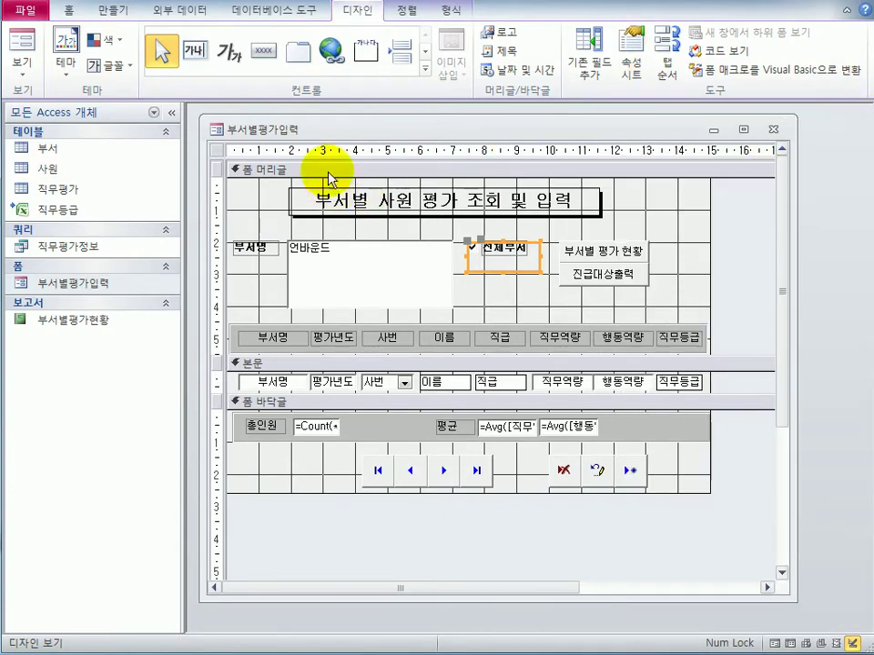
{"action": "left_click", "coordinate": [773, 135]}
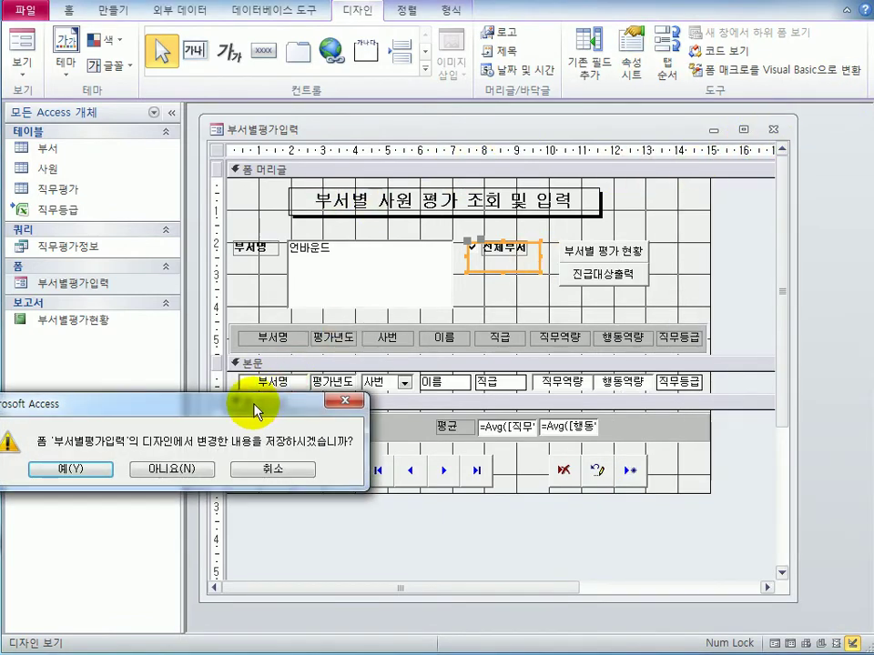
{"action": "left_click", "coordinate": [504, 310]}
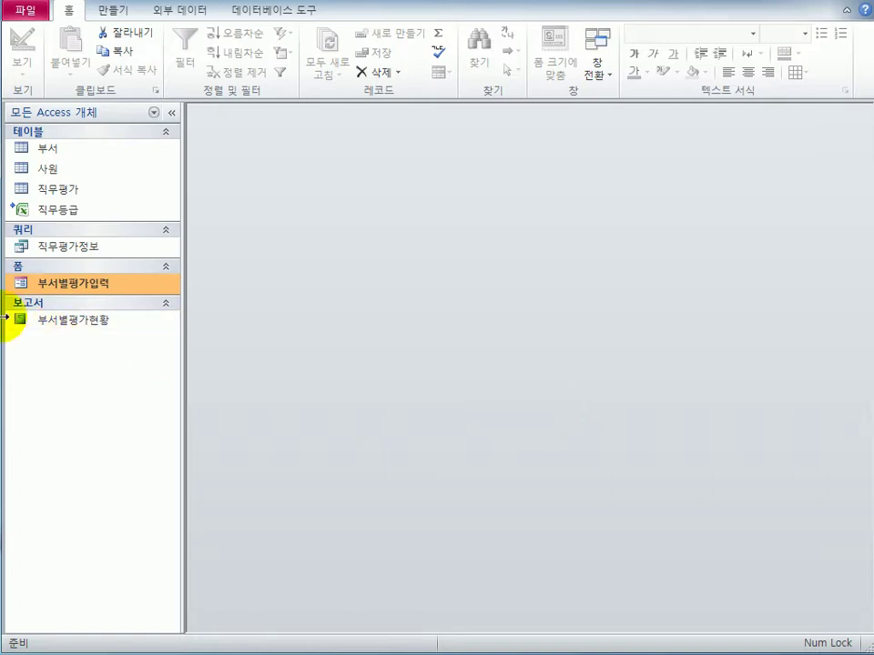
Open the 부서별평가현황 report in Design view and reposition its window to show more of the layout.
{"action": "left_click", "coordinate": [68, 320]}
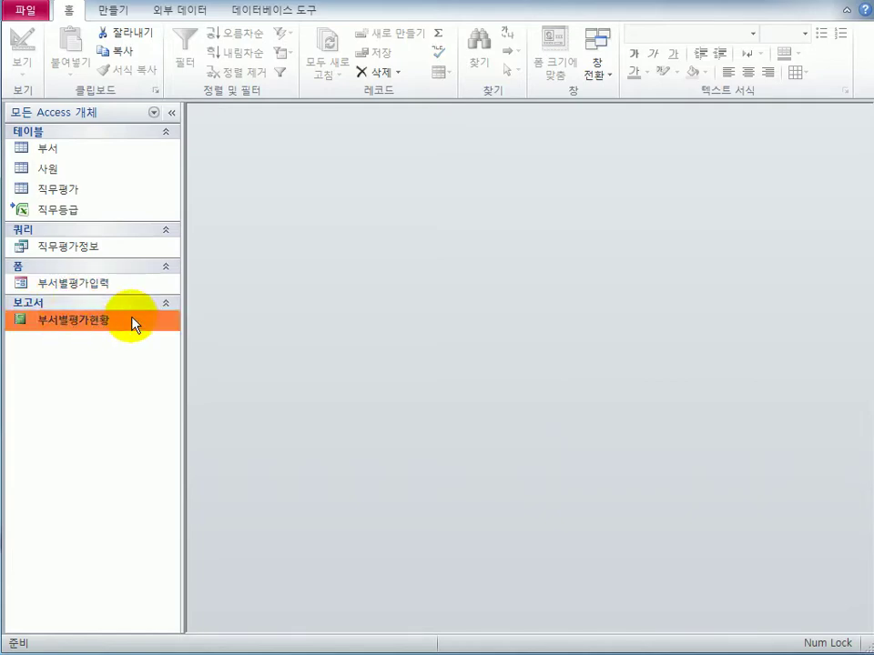
{"action": "right_click", "coordinate": [113, 322]}
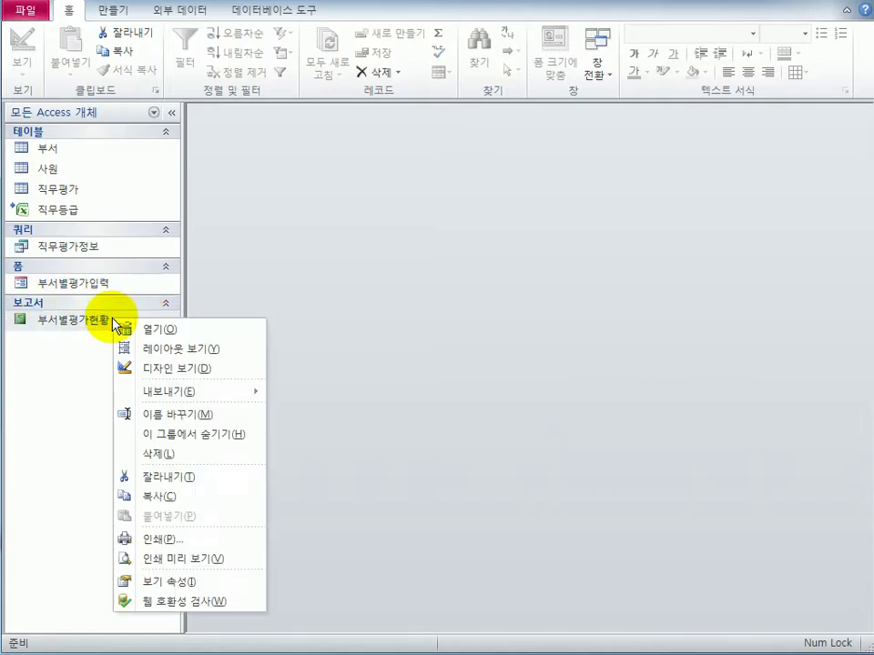
{"action": "left_click", "coordinate": [123, 365]}
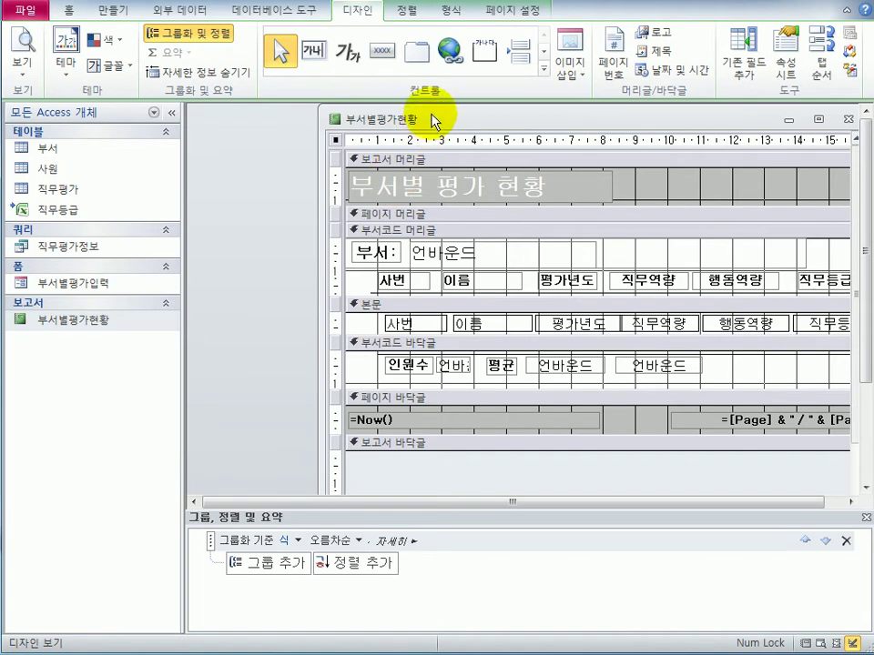
{"action": "left_click_drag", "start_coordinate": [433, 118], "coordinate": [310, 123]}
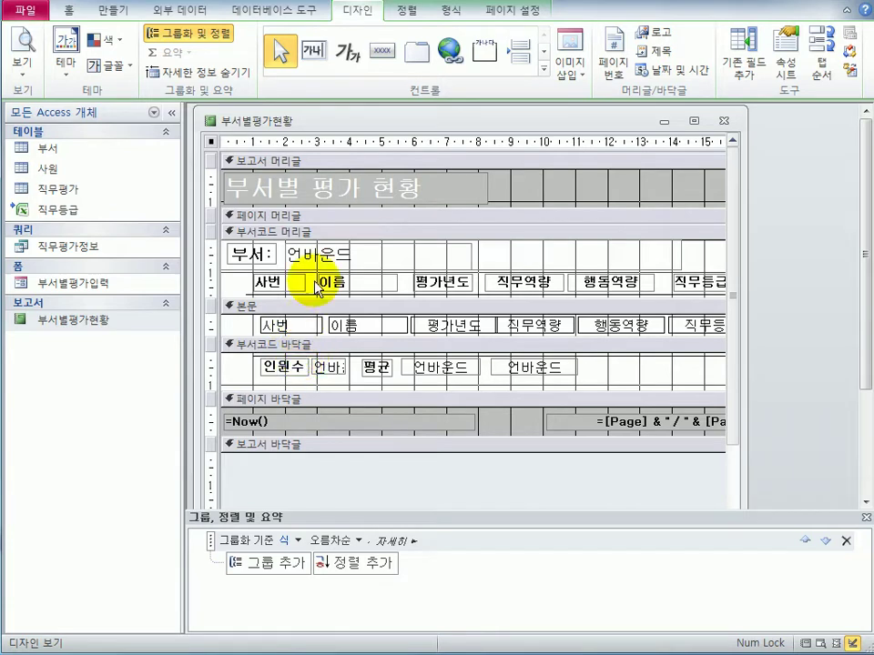
Set the report's record source (레코드 원본) to the 직무평가정보 query.
{"action": "left_click", "coordinate": [783, 75]}
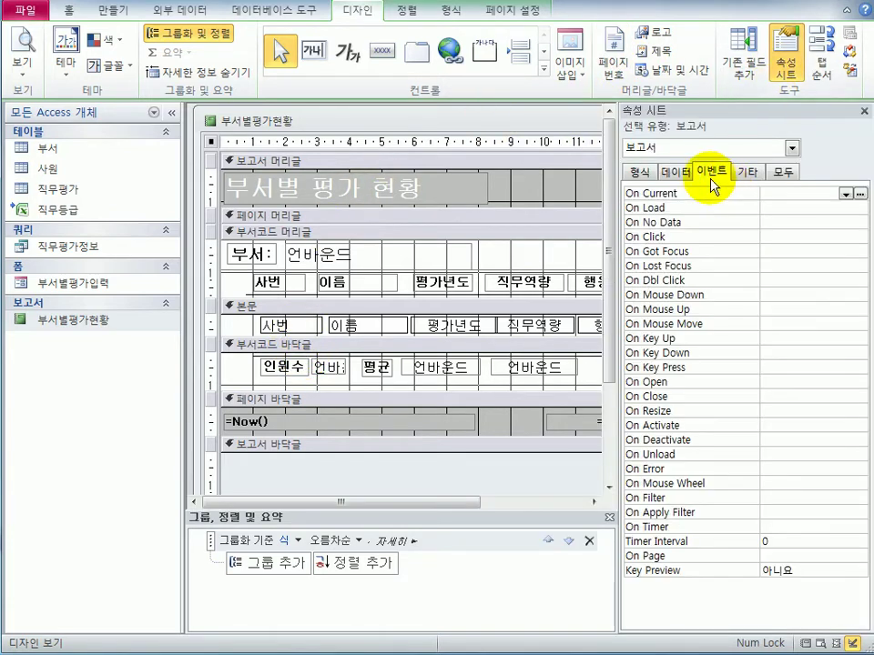
{"action": "left_click", "coordinate": [673, 173]}
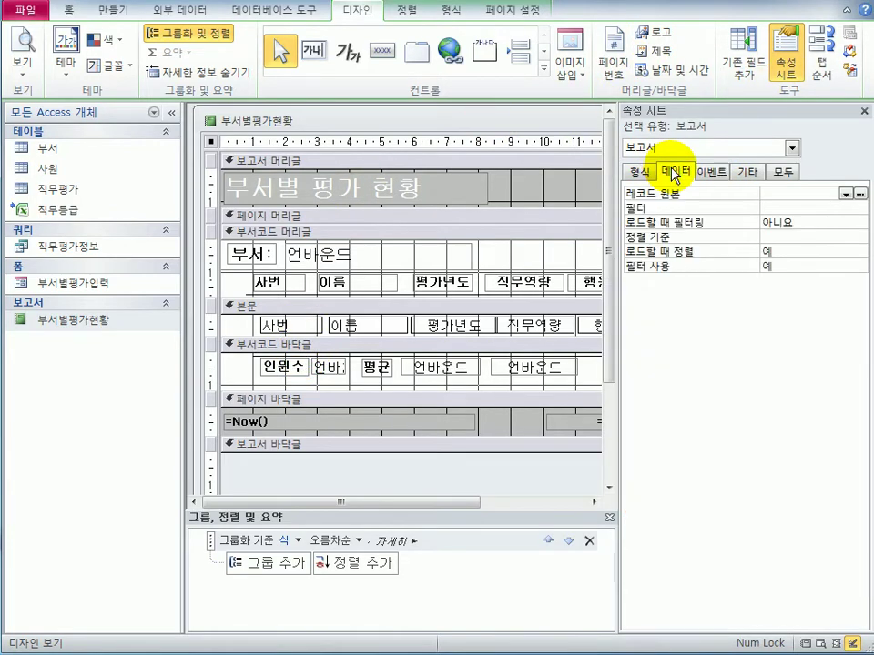
{"action": "left_click", "coordinate": [846, 193]}
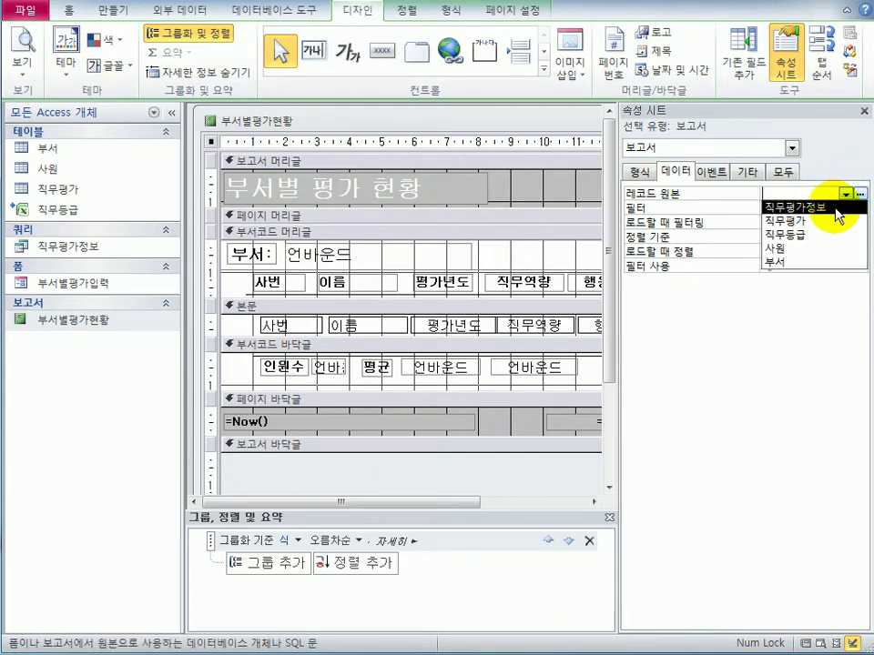
{"action": "left_click", "coordinate": [834, 207]}
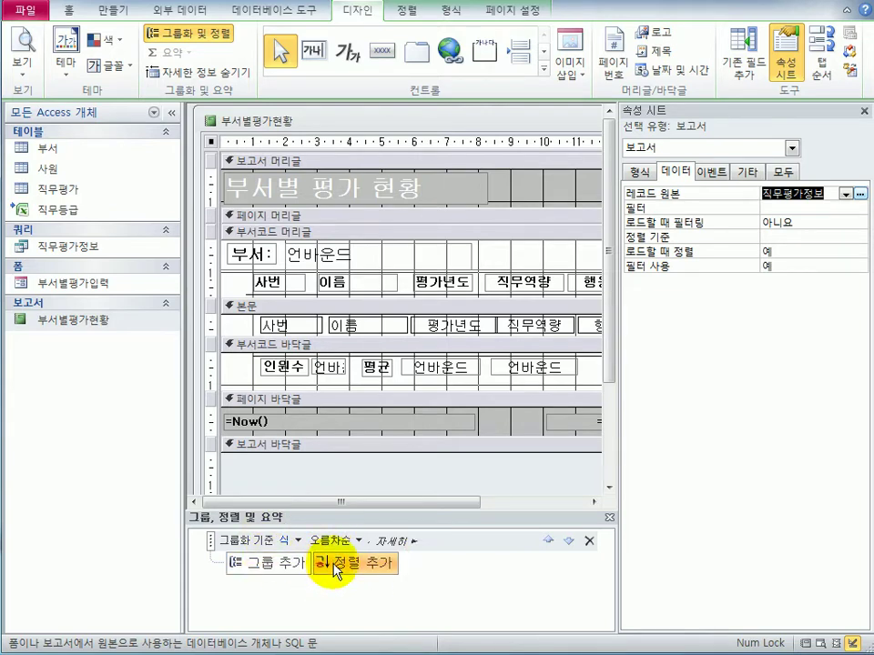
Group the report by 부서코드 and add an ascending (오름차순) sort on 평가년도 within each group.
{"action": "left_click", "coordinate": [298, 540]}
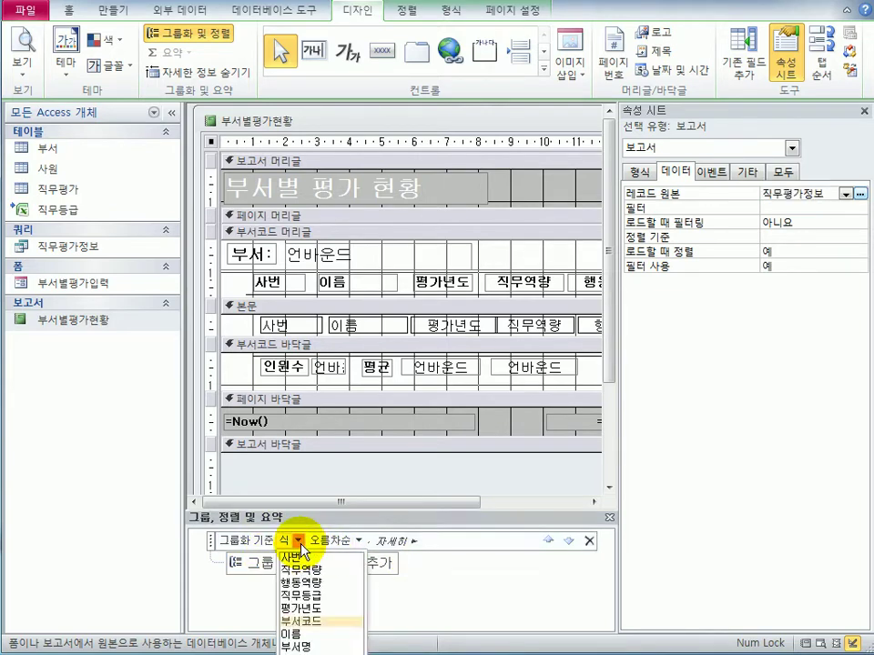
{"action": "left_click", "coordinate": [309, 621]}
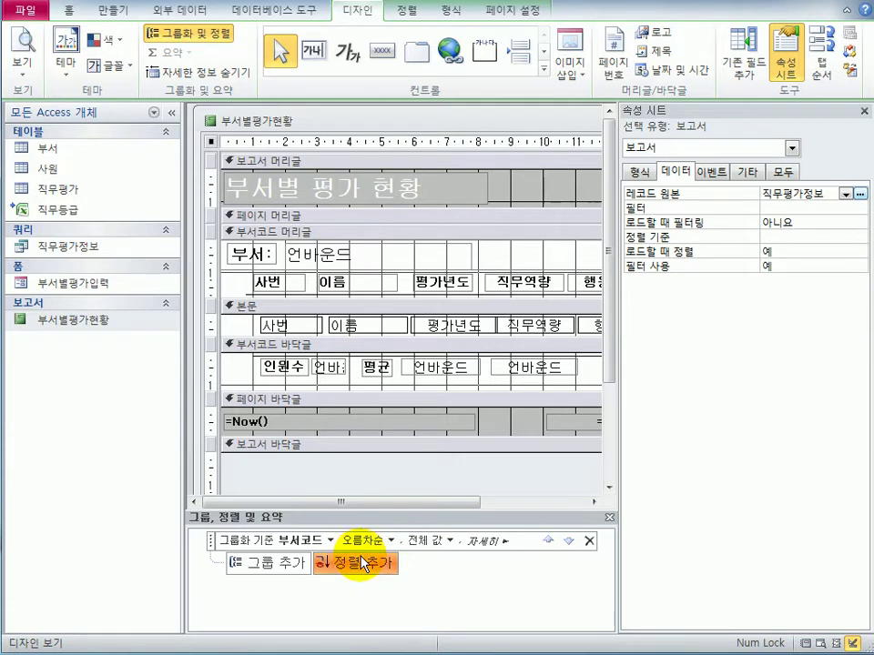
{"action": "left_click", "coordinate": [362, 563]}
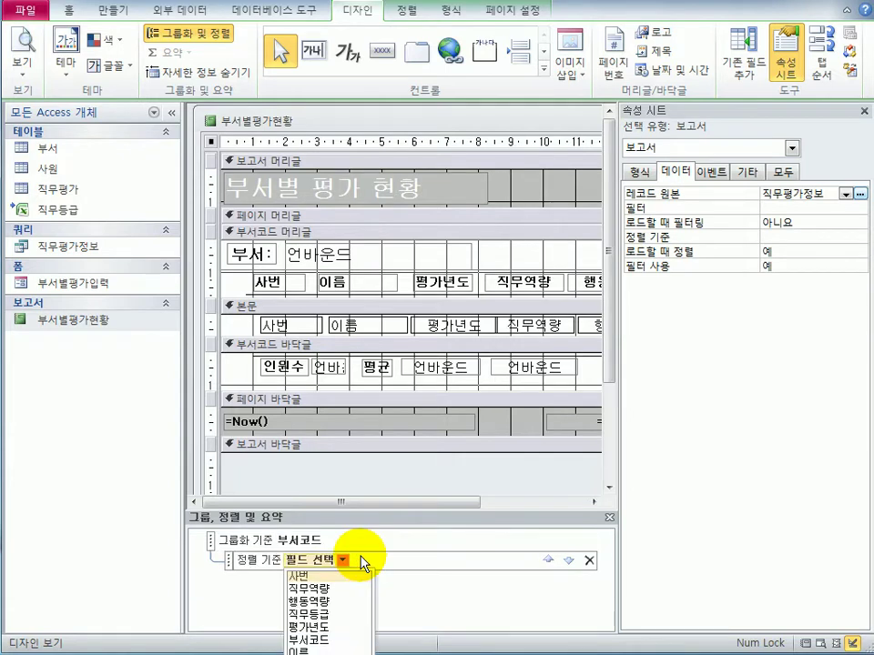
{"action": "left_click", "coordinate": [341, 628]}
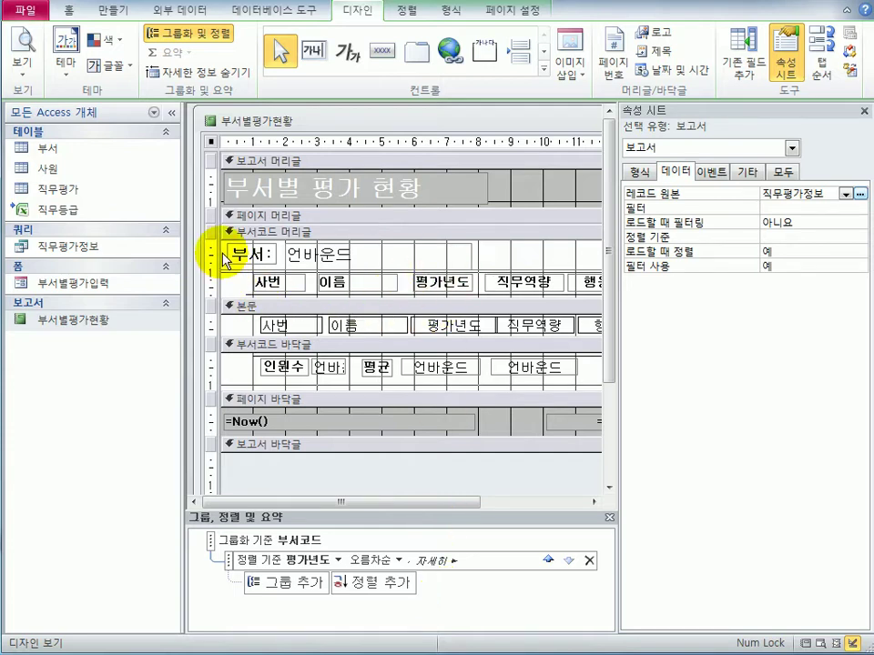
Set the control source (컨트롤 원본) of the txt부서 text box in the 부서코드 header to =[부서명] & "(" & [부서코드] & ")".
{"action": "left_click", "coordinate": [340, 266]}
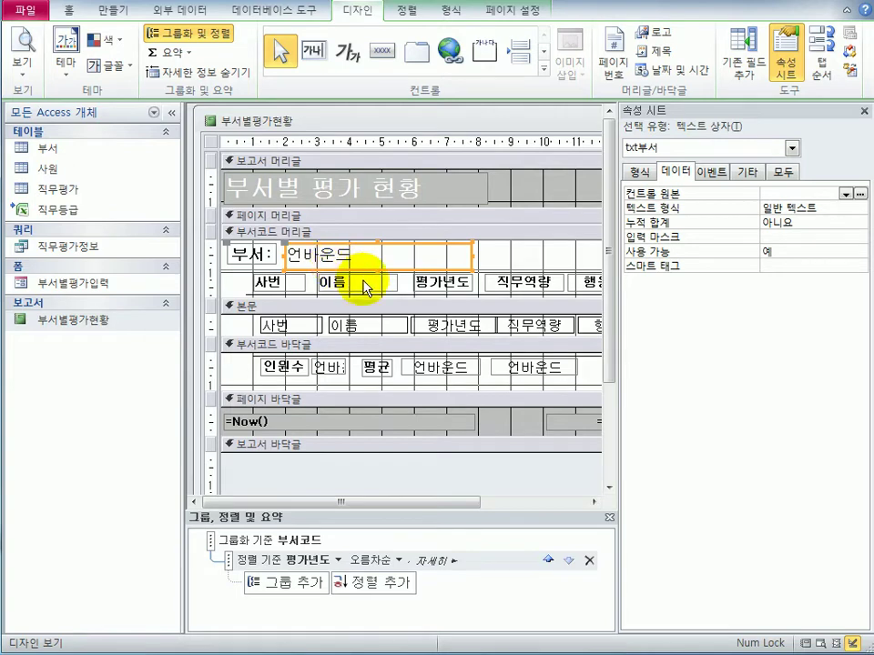
{"action": "left_click", "coordinate": [773, 193]}
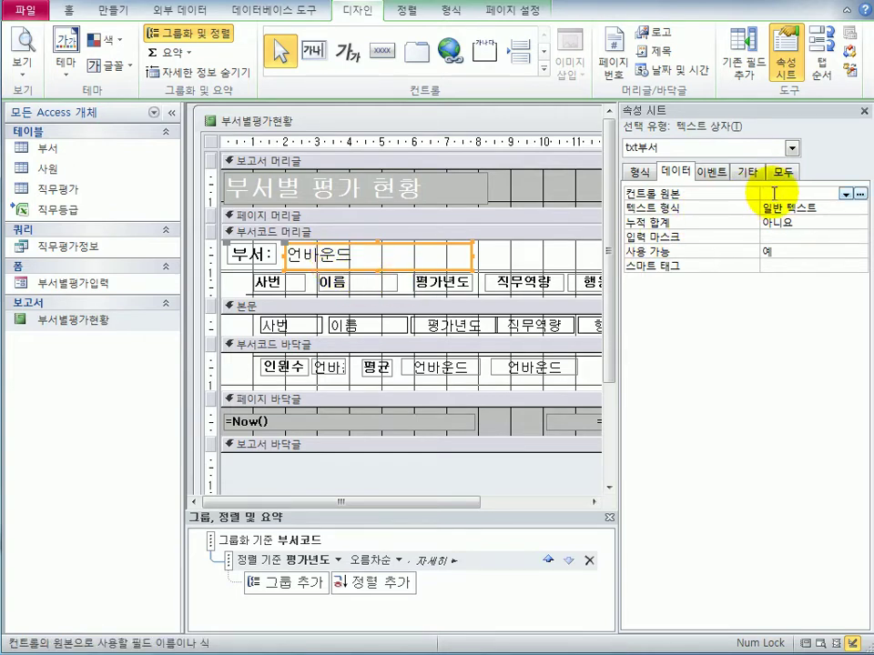
{"action": "key", "text": "shift+F2"}
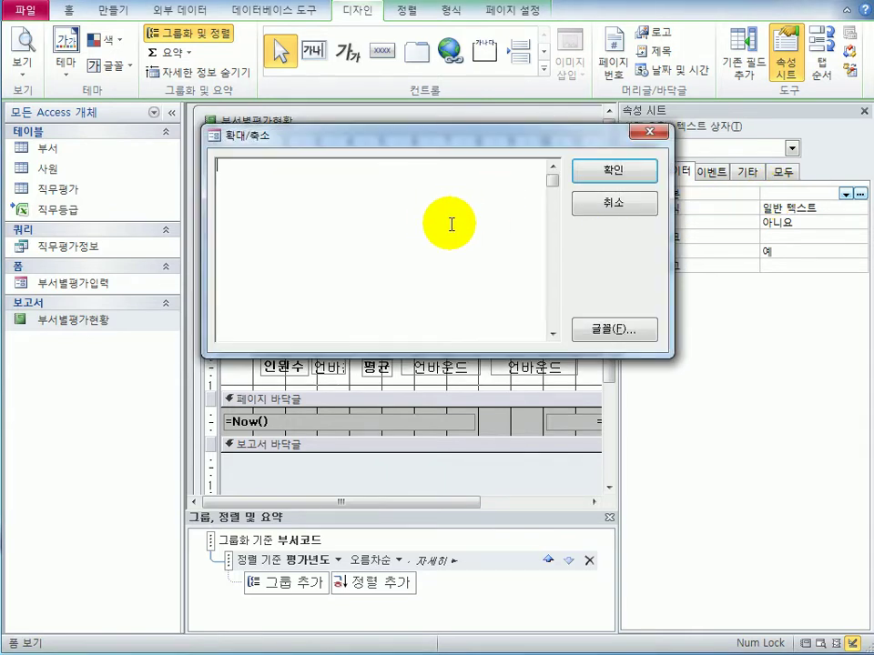
{"action": "type", "text": "=[부서명] & \"(\" & [부서"}
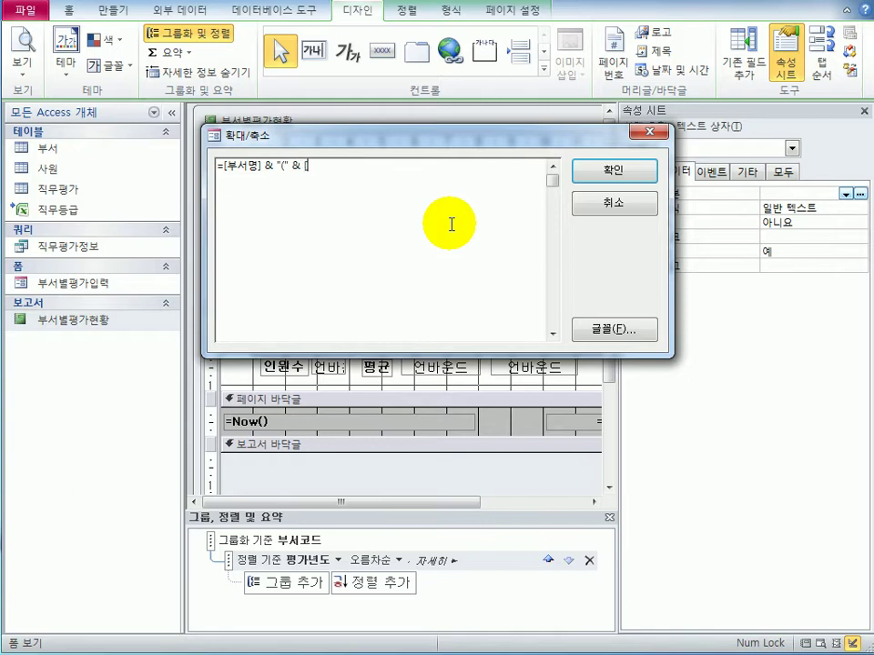
{"action": "type", "text": "코드] & \")\""}
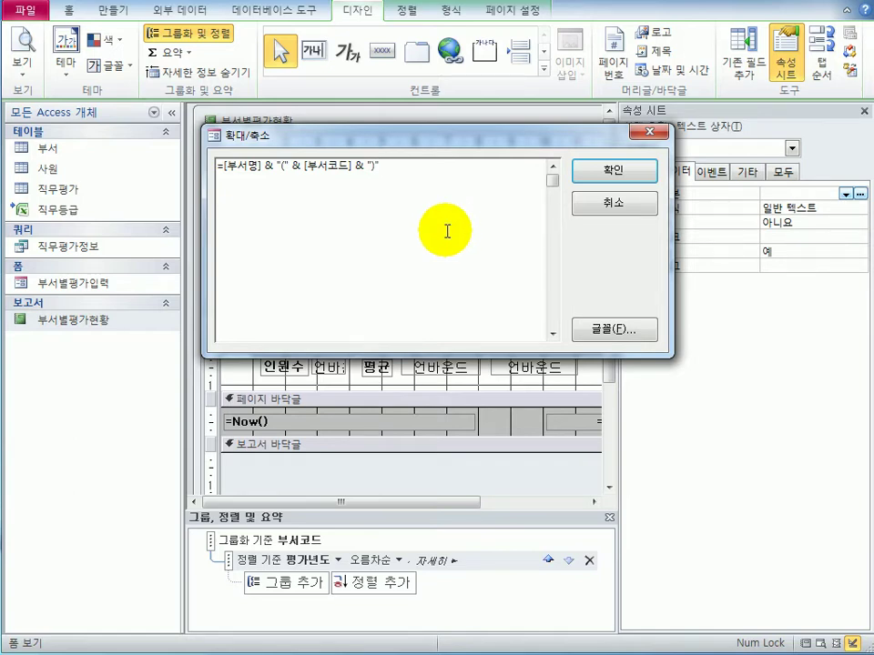
{"action": "left_click", "coordinate": [611, 170]}
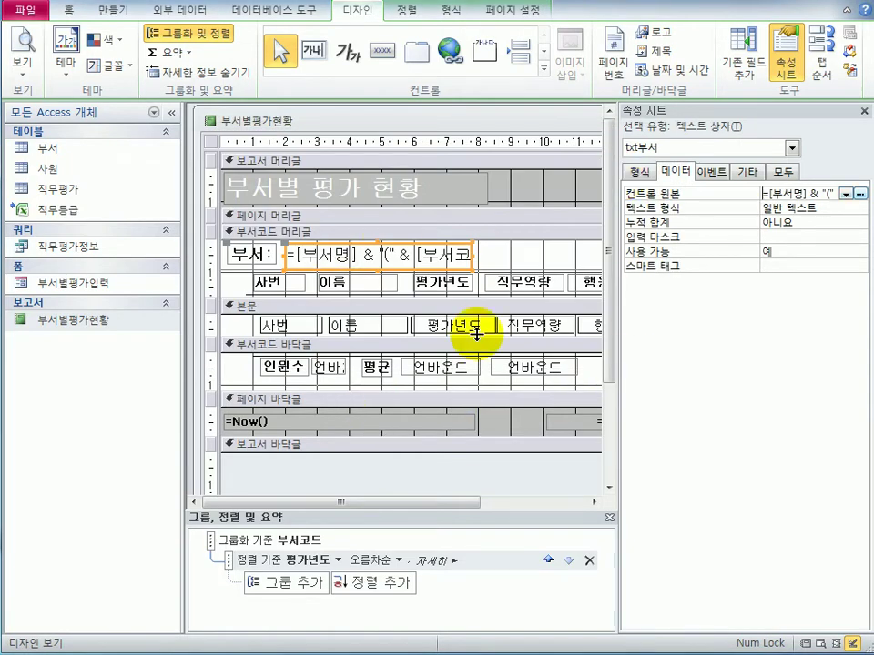
Set the border style (테두리 스타일) of all text boxes in the report's detail section (본문) to transparent (투명).
{"action": "left_click", "coordinate": [208, 325]}
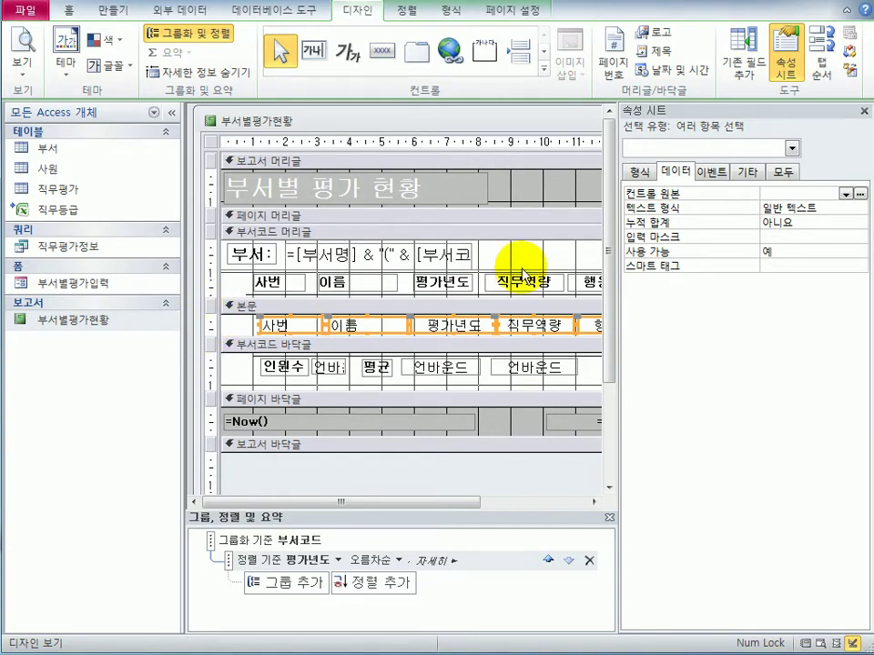
{"action": "left_click", "coordinate": [640, 172]}
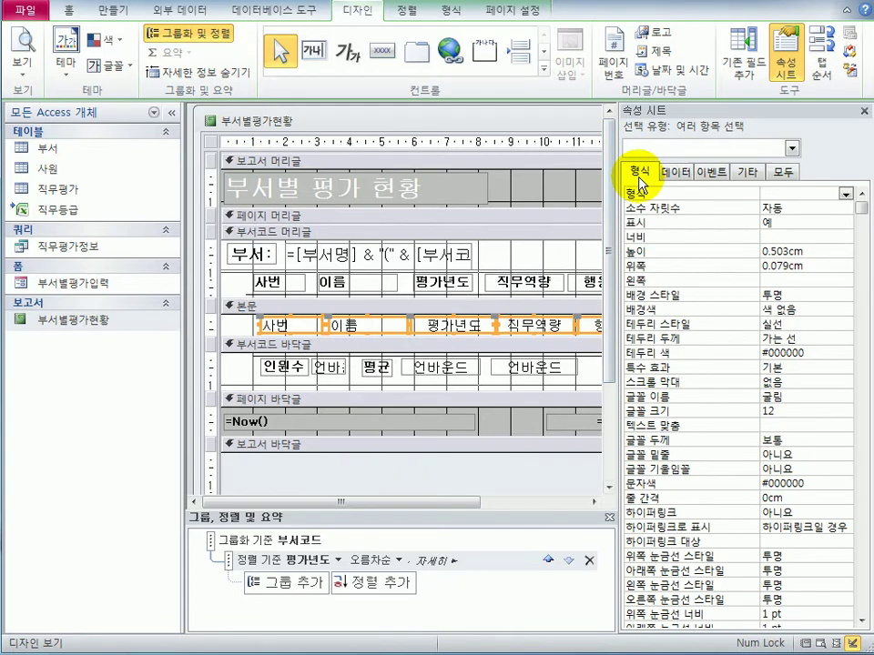
{"action": "left_click", "coordinate": [816, 325]}
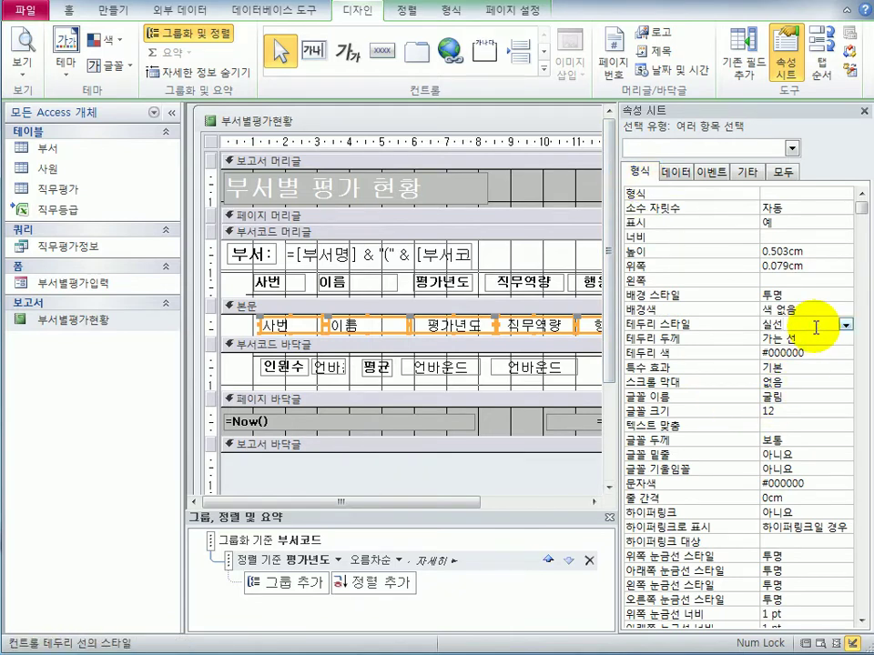
{"action": "left_click", "coordinate": [846, 325]}
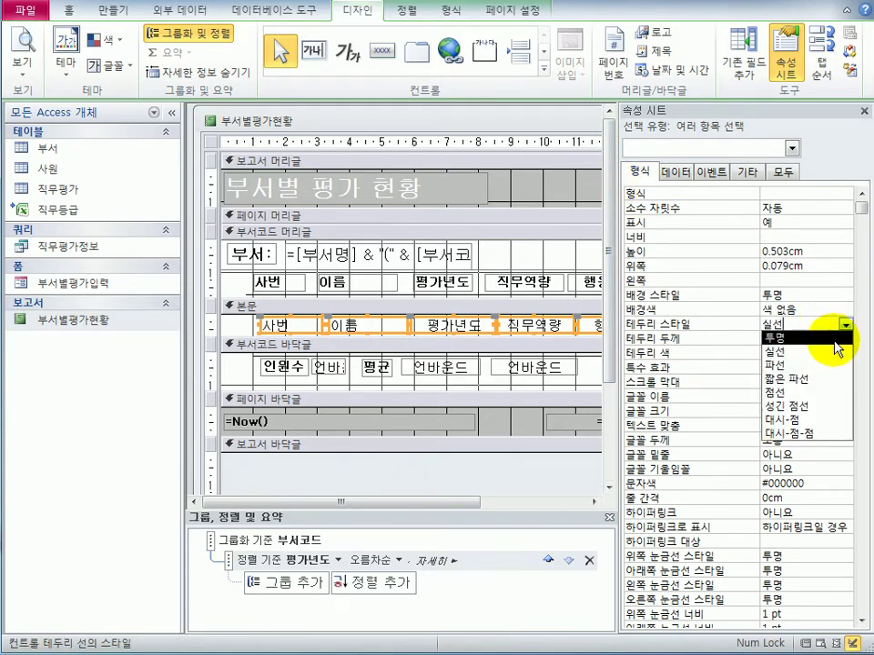
{"action": "left_click", "coordinate": [838, 338]}
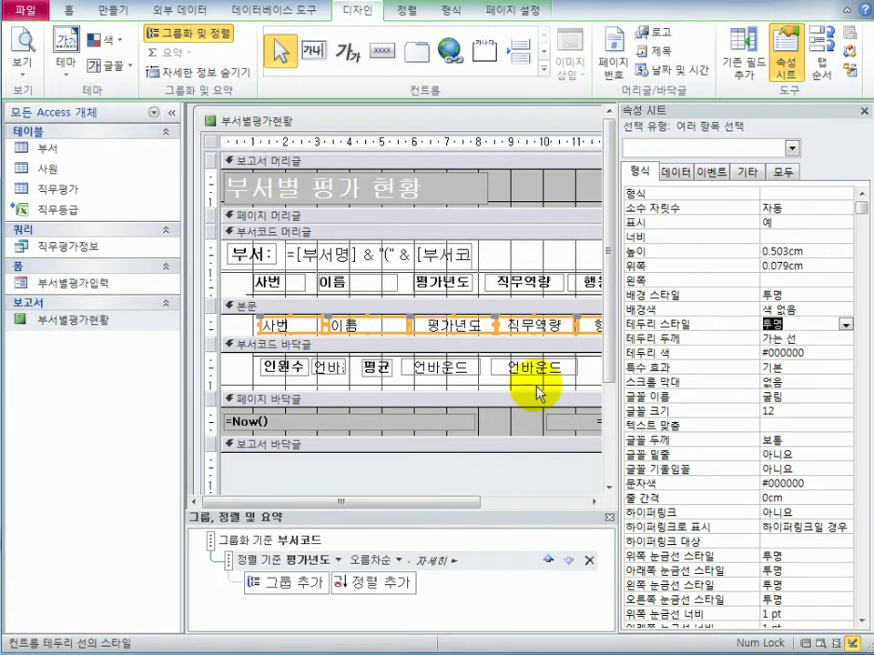
Set the control source of the txt인원수 text box in the 부서코드 footer to =Count(*).
{"action": "left_click", "coordinate": [329, 370]}
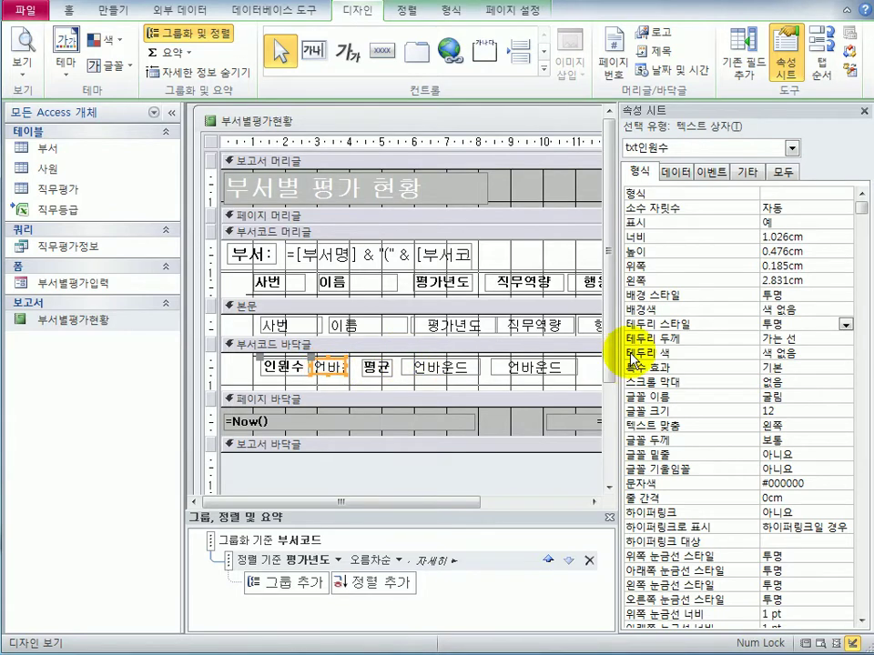
{"action": "left_click", "coordinate": [677, 172]}
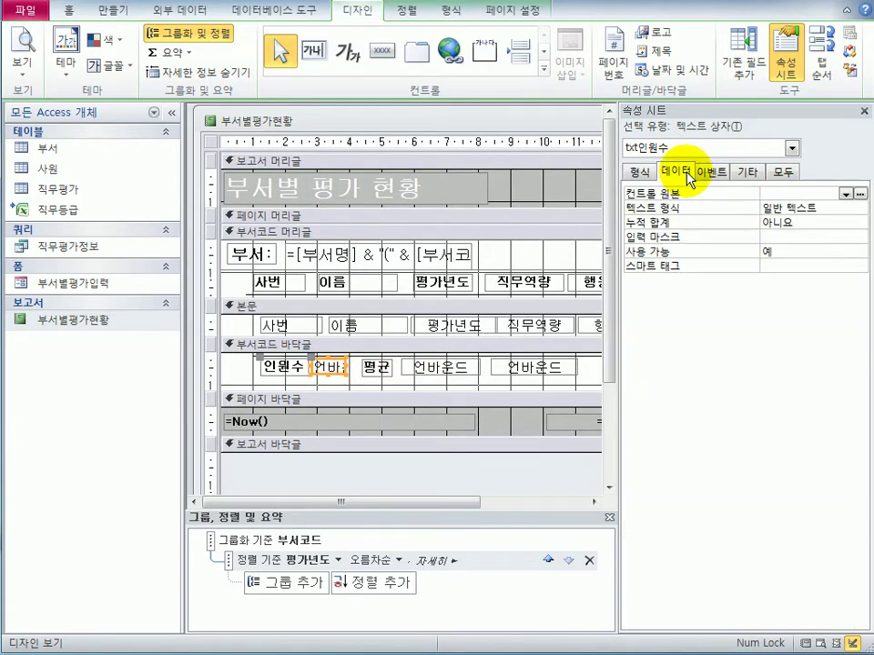
{"action": "type", "text": "=count"}
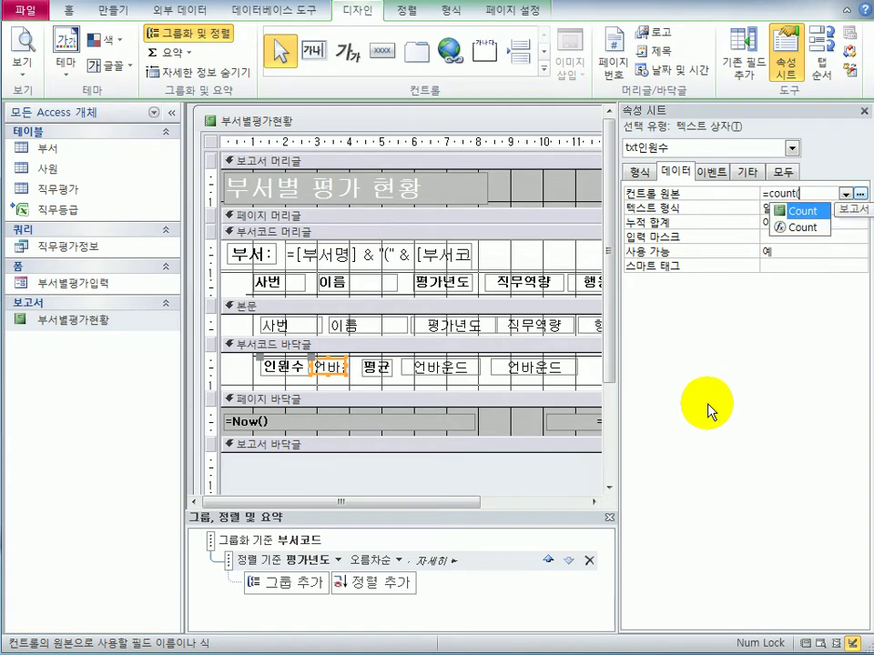
{"action": "type", "text": "(*)"}
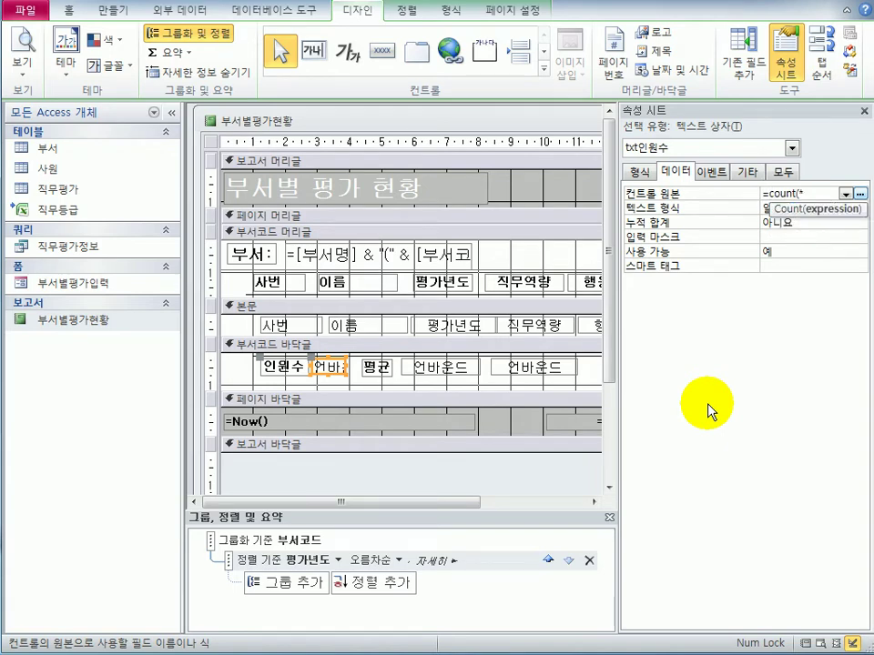
{"action": "key", "text": "Return"}
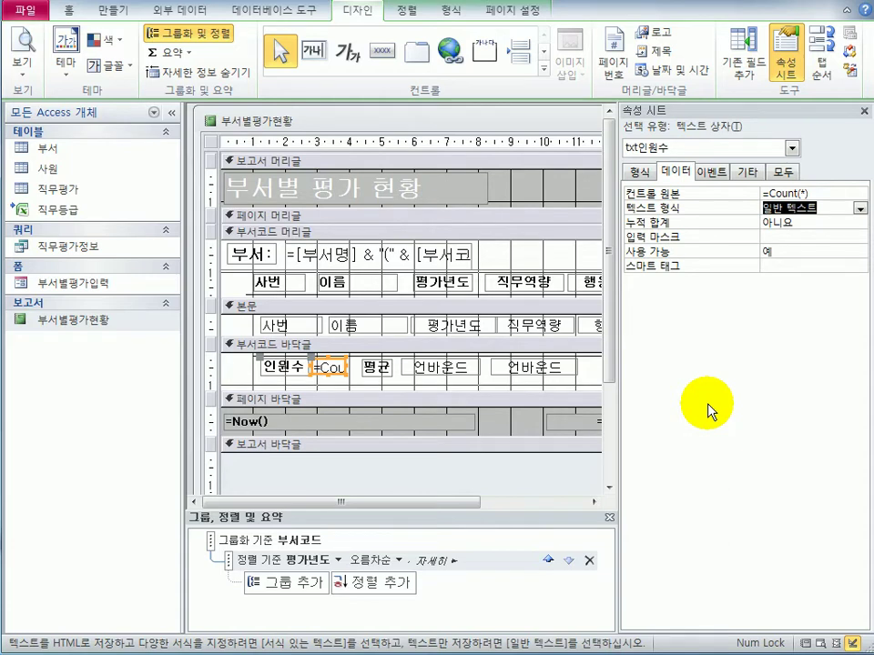
Set the control source of the txt평균직무역량 text box in the 부서코드 footer to =Avg([직무역량]).
{"action": "left_click", "coordinate": [441, 368]}
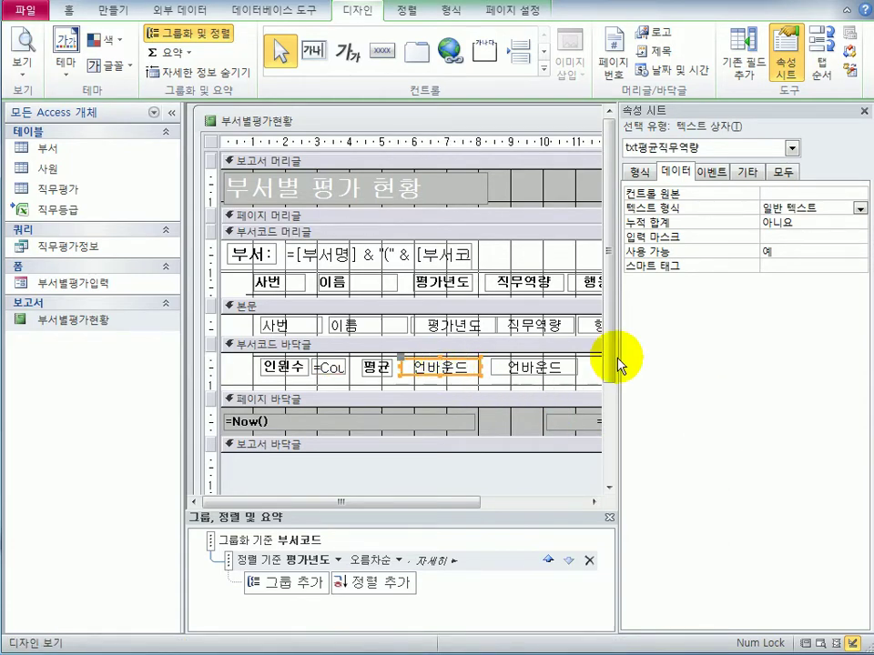
{"action": "left_click", "coordinate": [765, 194]}
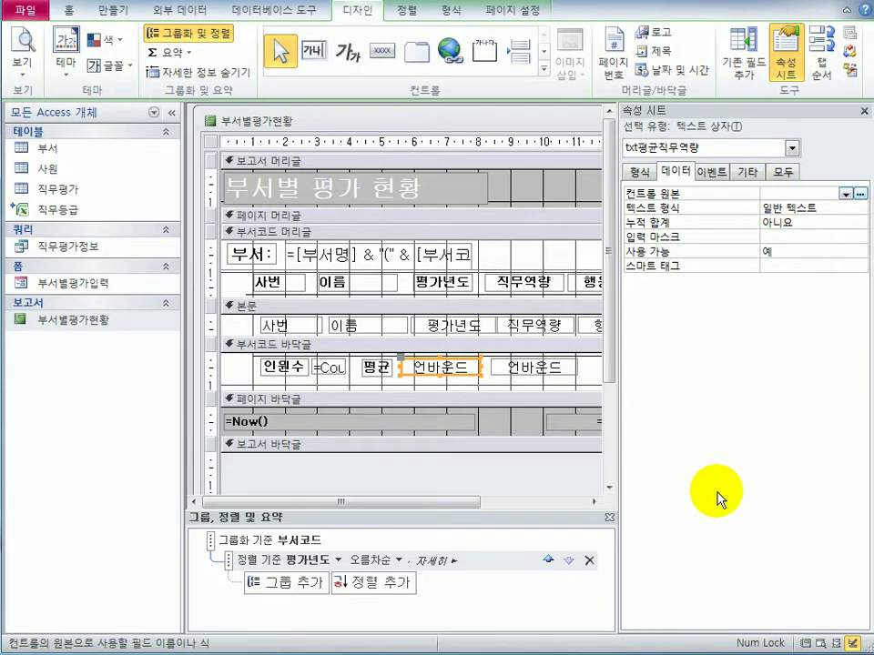
{"action": "type", "text": "="}
{"action": "type", "text": "avg("}
{"action": "type", "text": "[직무역"}
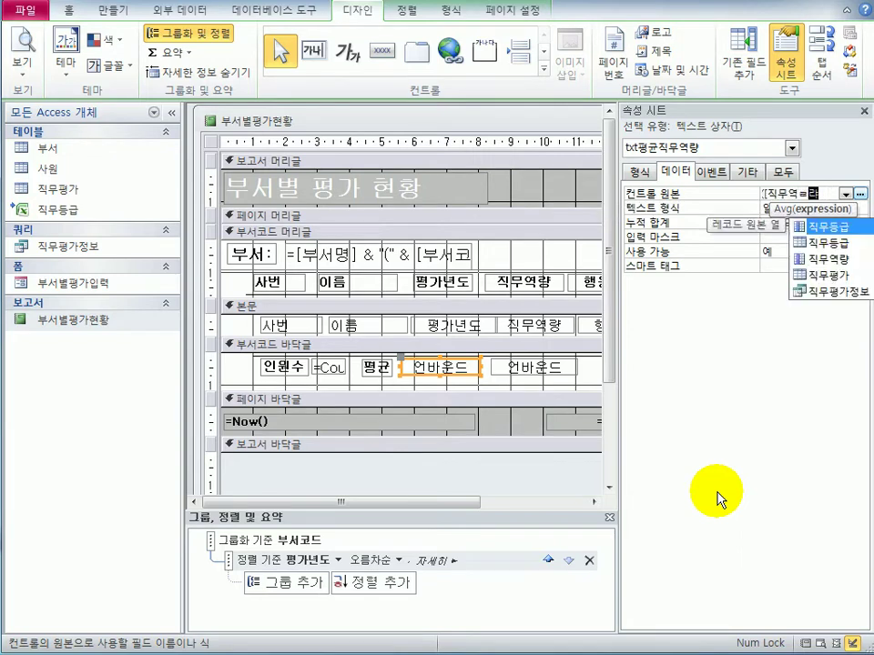
{"action": "type", "text": "량])"}
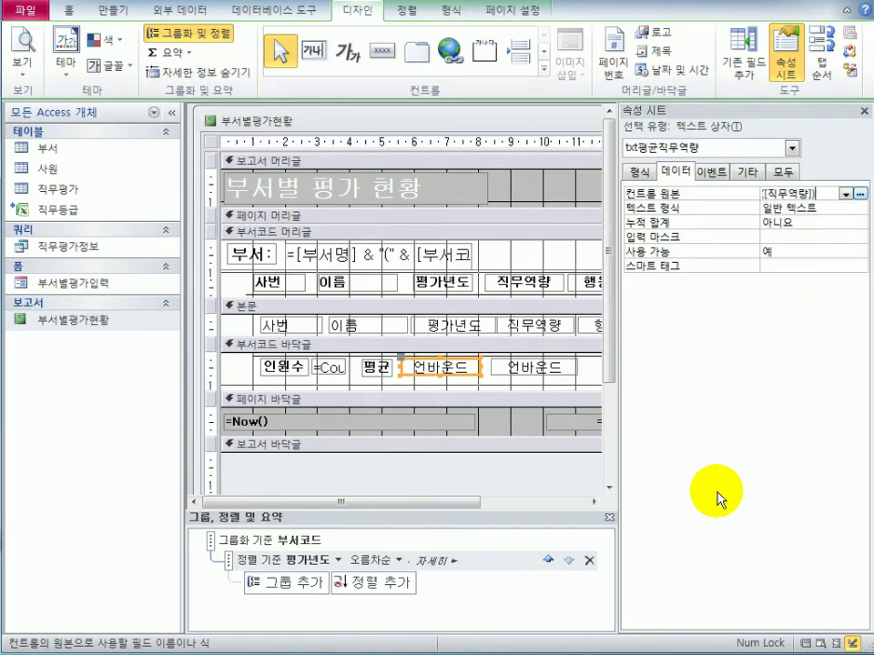
{"action": "key", "text": "Return"}
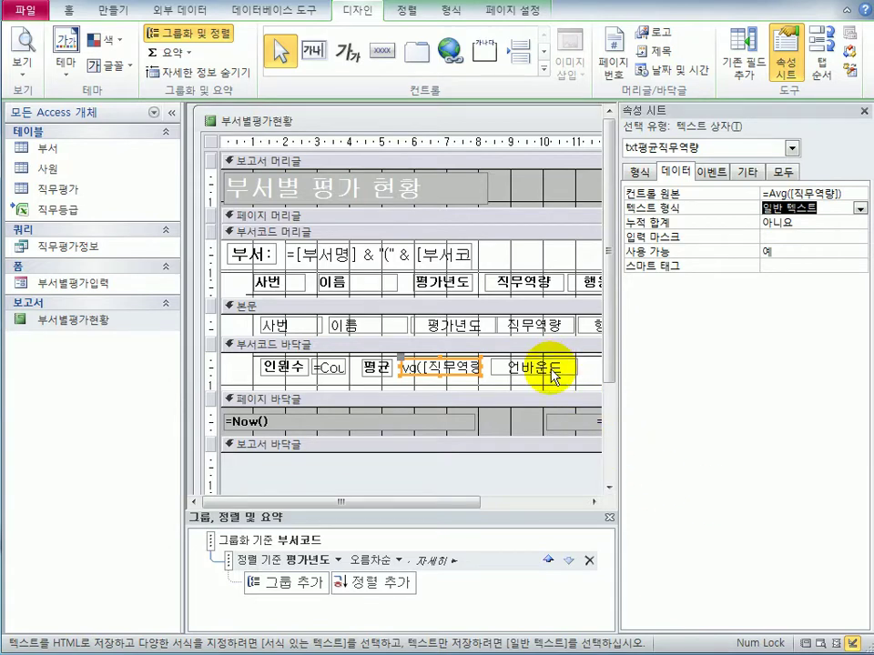
Set the control source of the txt평균행동역량 text box in the 부서코드 footer to =Avg([행동역량]).
{"action": "left_click", "coordinate": [515, 370]}
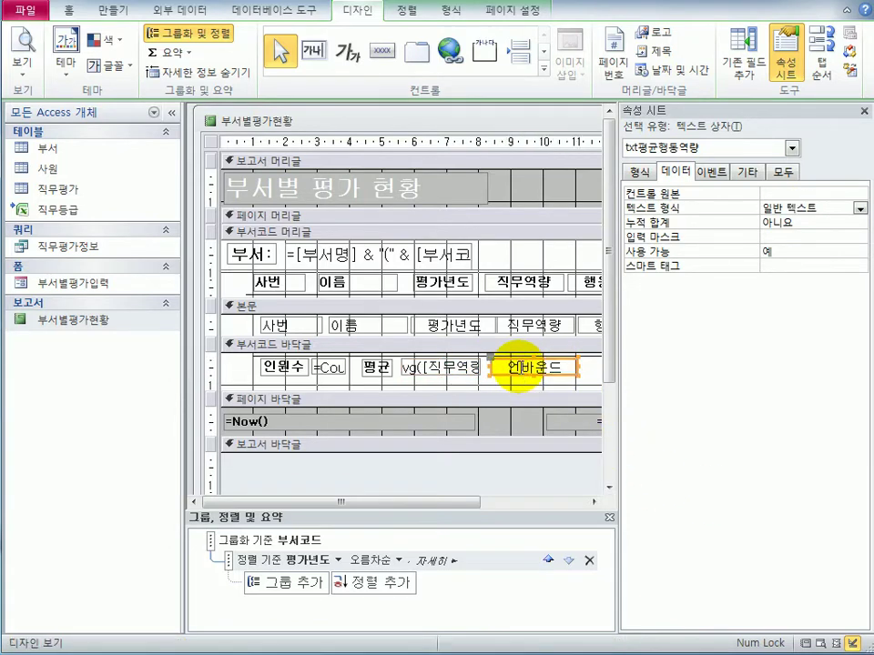
{"action": "left_click", "coordinate": [785, 194]}
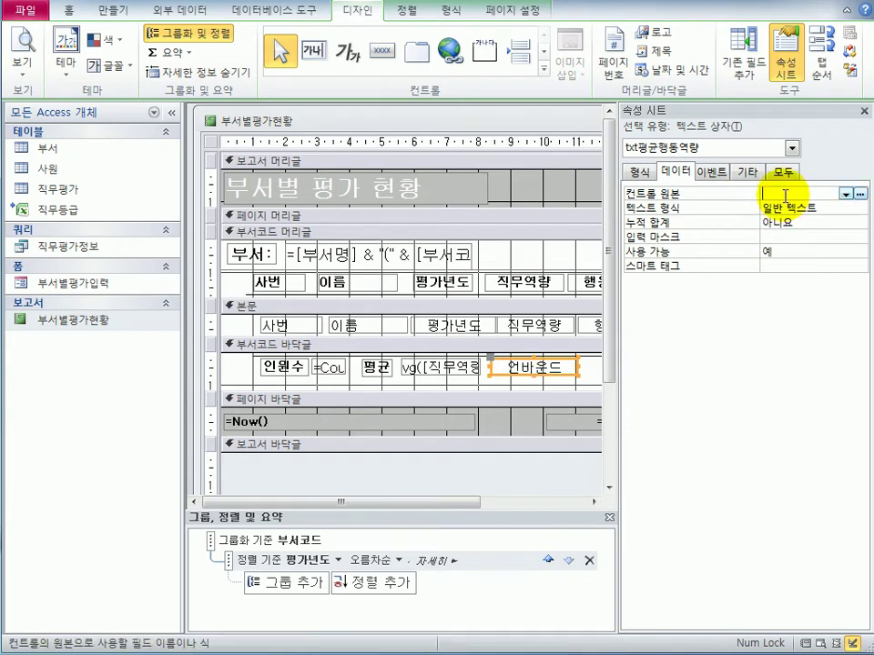
{"action": "type", "text": "="}
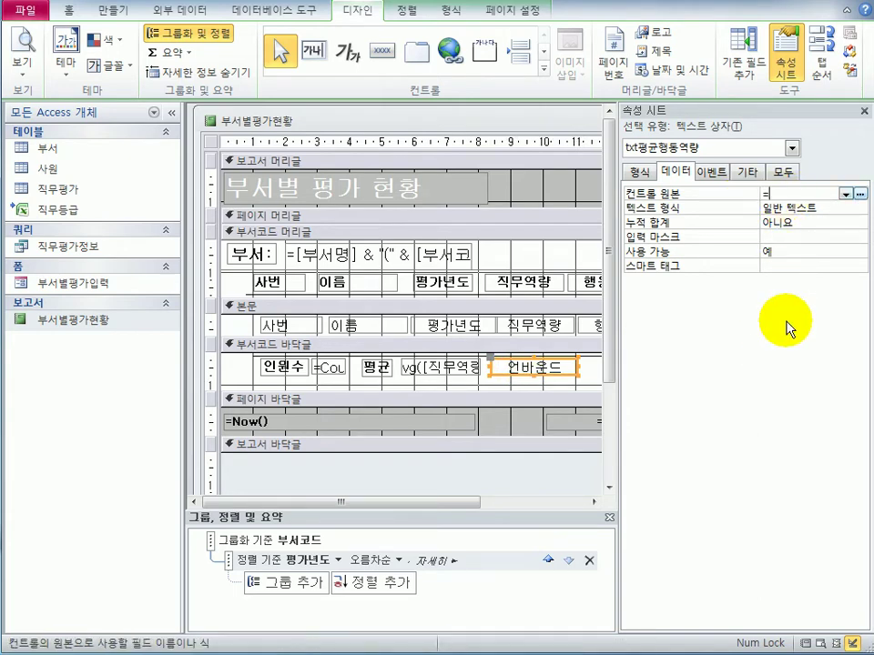
{"action": "type", "text": "avg([행"}
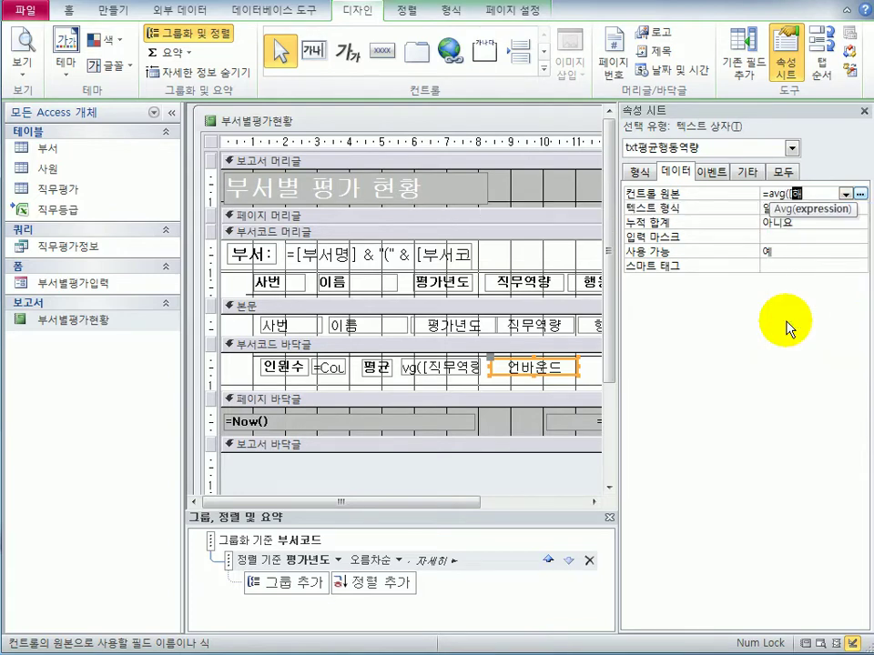
{"action": "type", "text": "동역량"}
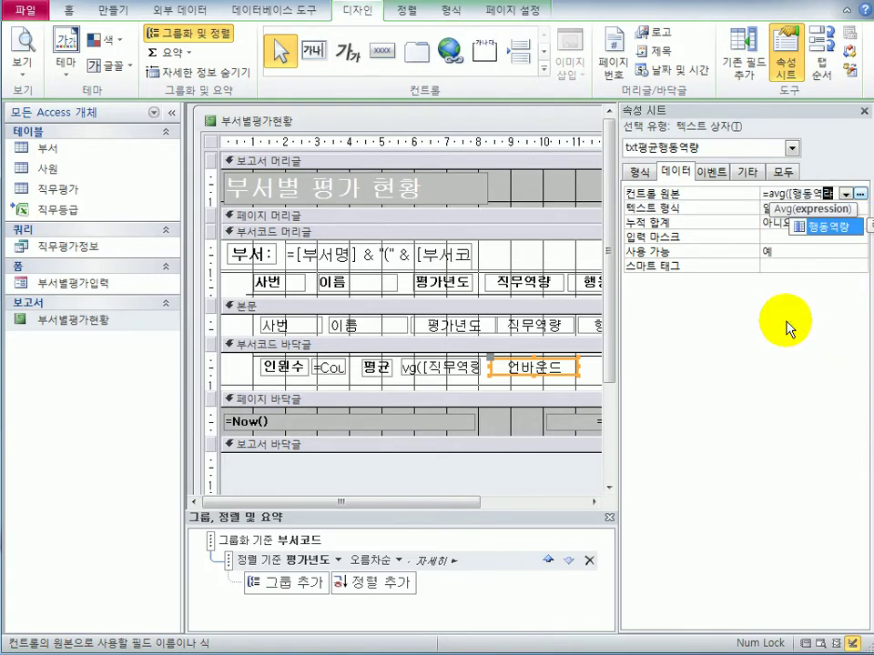
{"action": "type", "text": "])"}
{"action": "key", "text": "Return"}
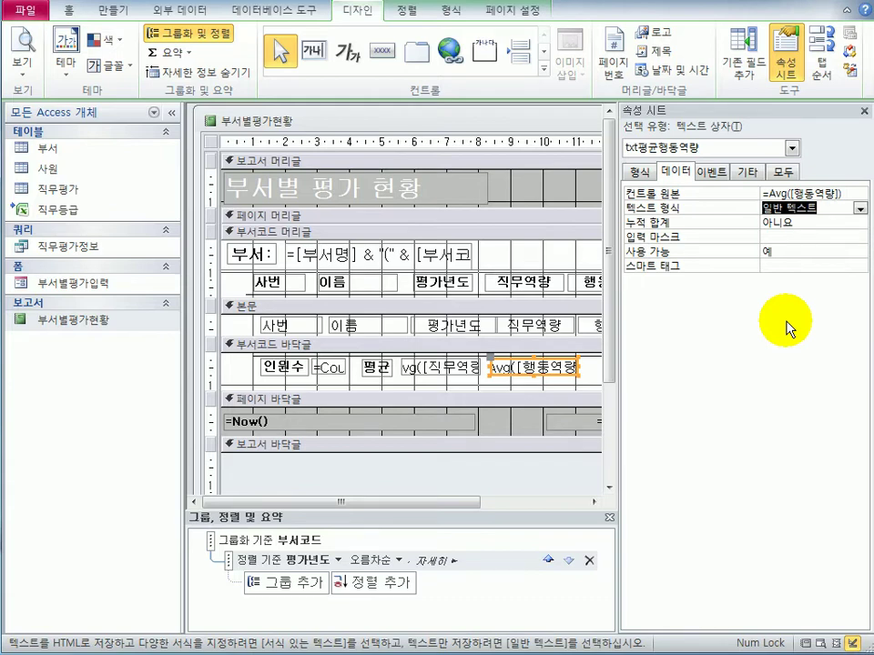
Check the department headings, detail rows and footer summaries in the report's print preview, then return to Design view.
{"action": "left_click", "coordinate": [24, 38]}
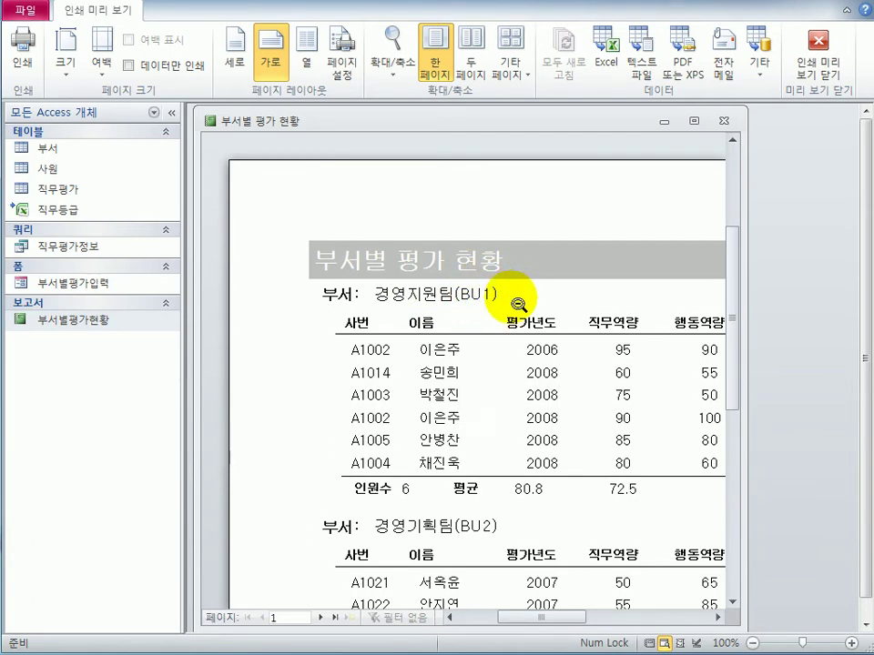
{"action": "scroll", "coordinate": [449, 500], "scroll_direction": "down", "scroll_amount": 5}
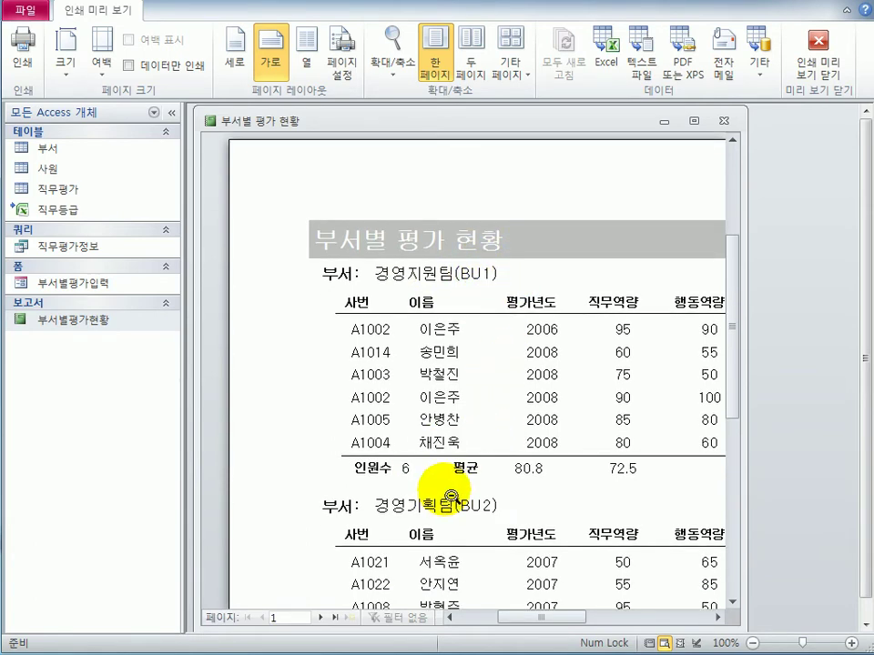
{"action": "scroll", "coordinate": [461, 483], "scroll_direction": "up", "scroll_amount": 3}
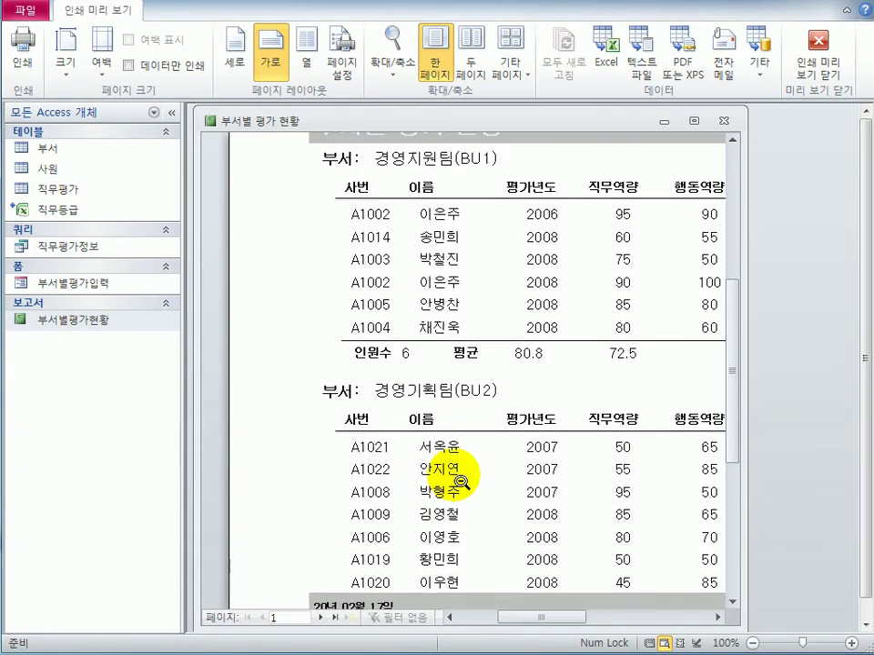
{"action": "scroll", "coordinate": [460, 491], "scroll_direction": "up", "scroll_amount": 1}
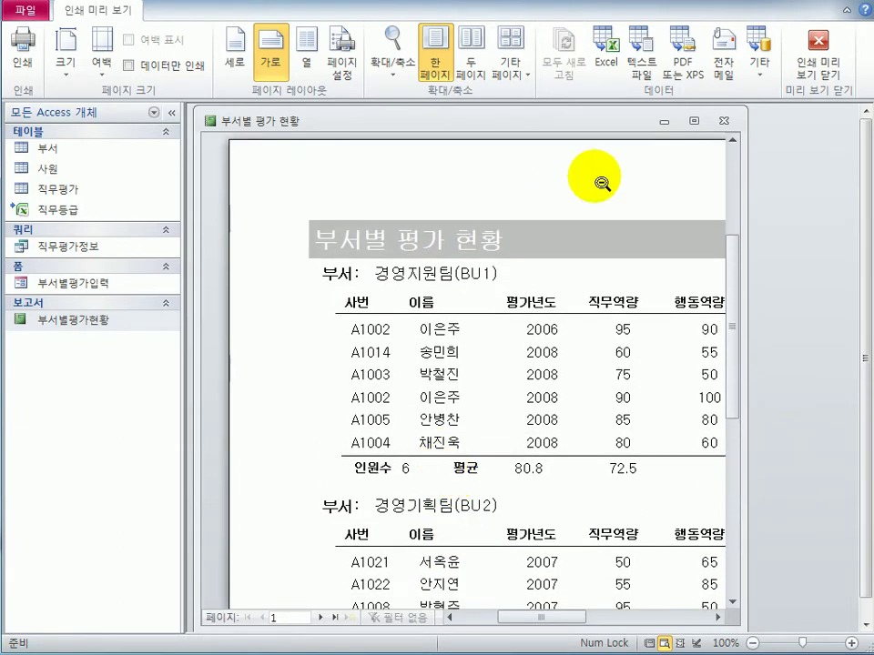
{"action": "left_click", "coordinate": [835, 65]}
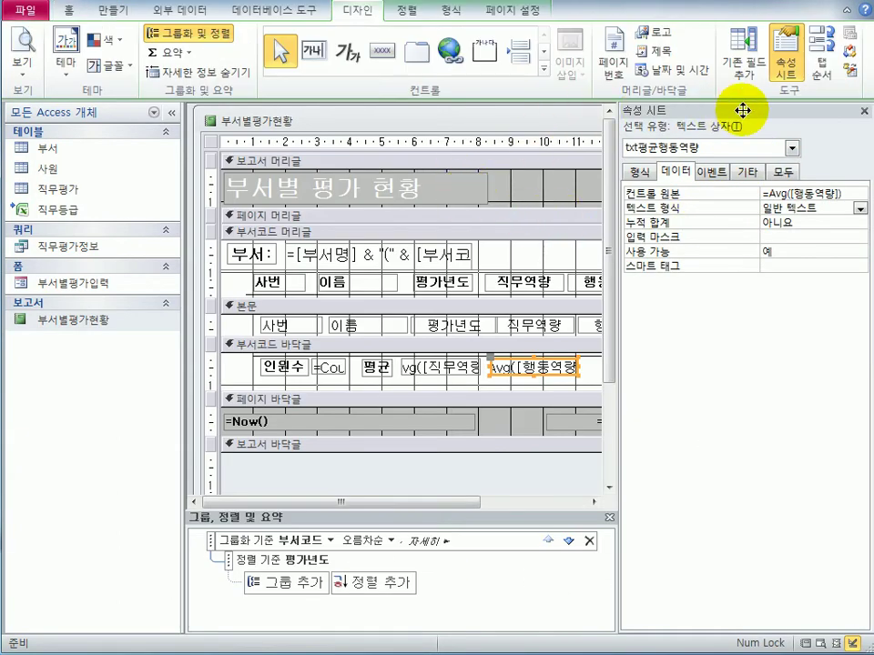
Hide the property sheet, then close the 부서별평가현황 report and save its design changes.
{"action": "left_click", "coordinate": [864, 111]}
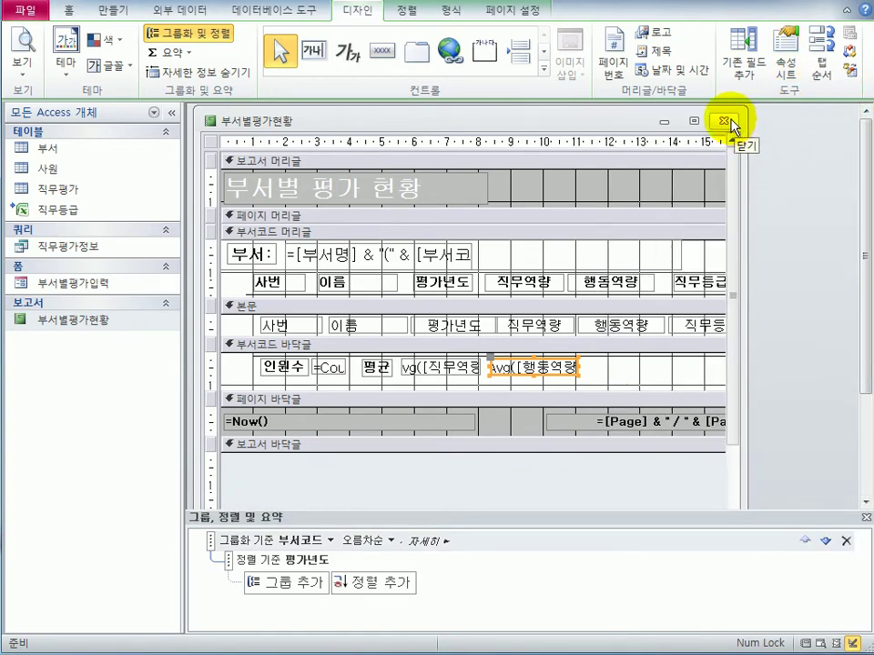
{"action": "left_click", "coordinate": [728, 122]}
{"action": "left_click_drag", "start_coordinate": [290, 403], "coordinate": [504, 259]}
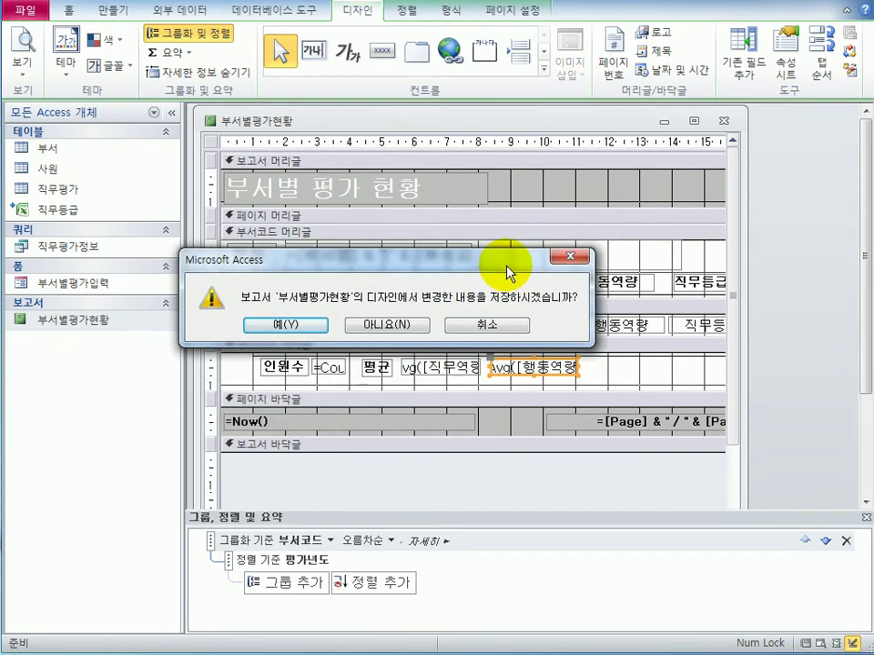
{"action": "left_click", "coordinate": [278, 326]}
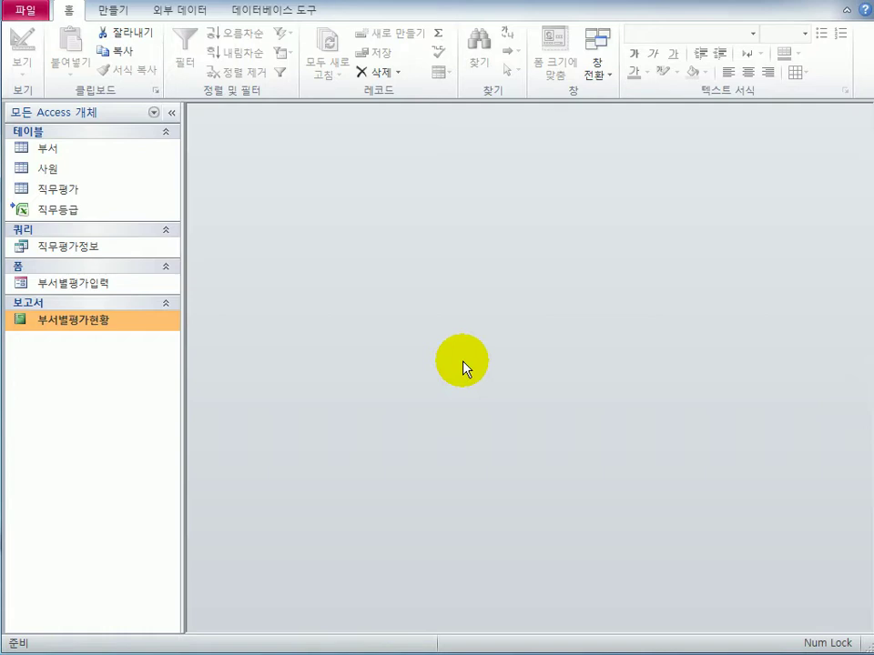
Open the 부서별평가입력 form in Design view.
{"action": "left_click", "coordinate": [102, 283]}
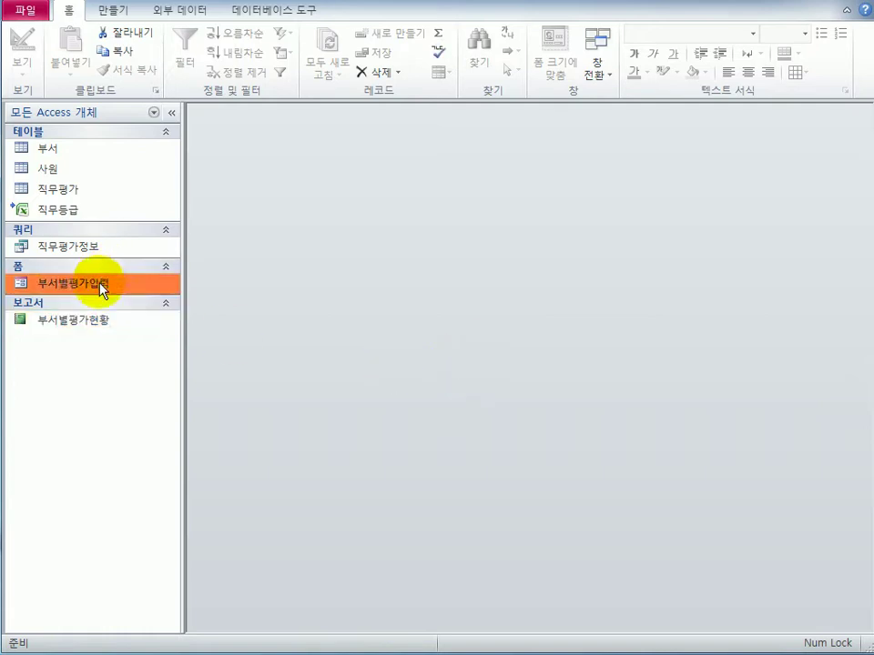
{"action": "right_click", "coordinate": [102, 286]}
{"action": "left_click", "coordinate": [186, 331]}
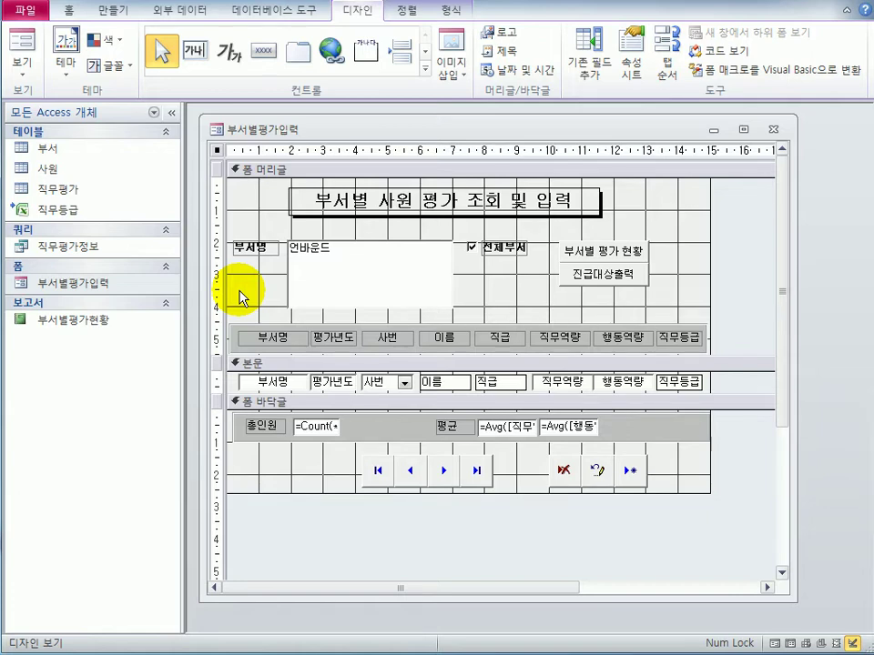
Create an On Click event procedure for the lst부서명 list box in the form header and open its code.
{"action": "left_click", "coordinate": [382, 266]}
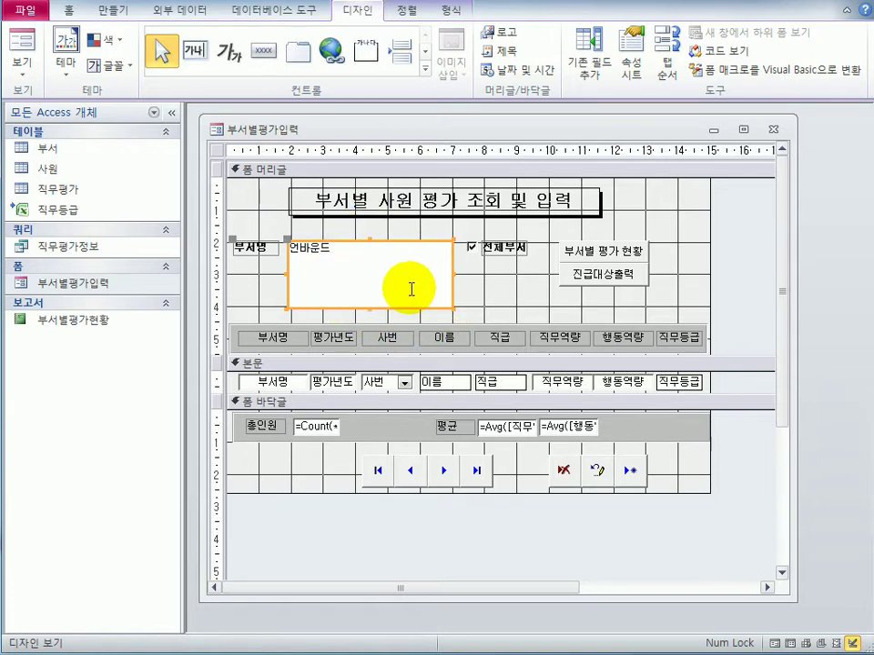
{"action": "left_click", "coordinate": [632, 45]}
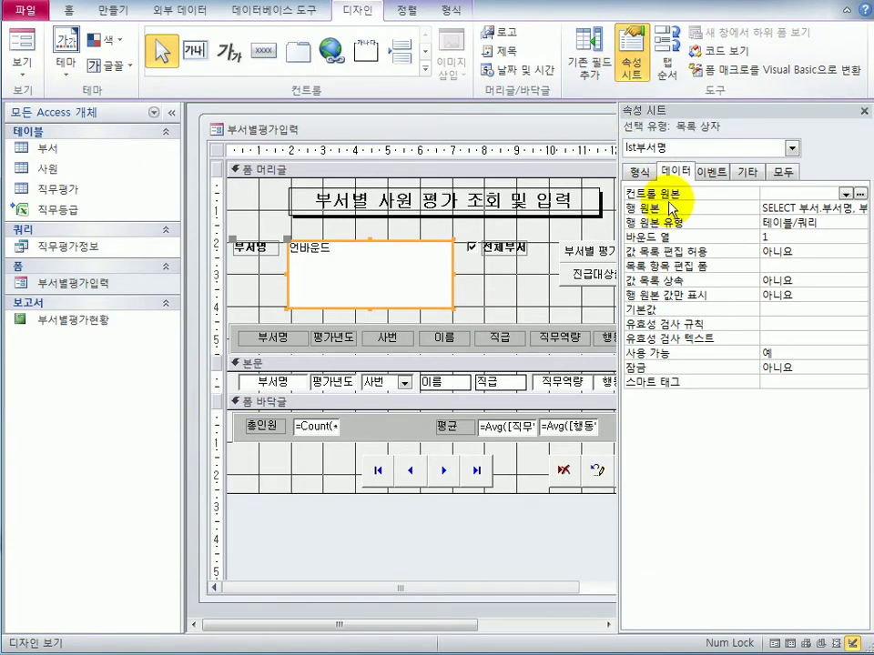
{"action": "left_click", "coordinate": [714, 173]}
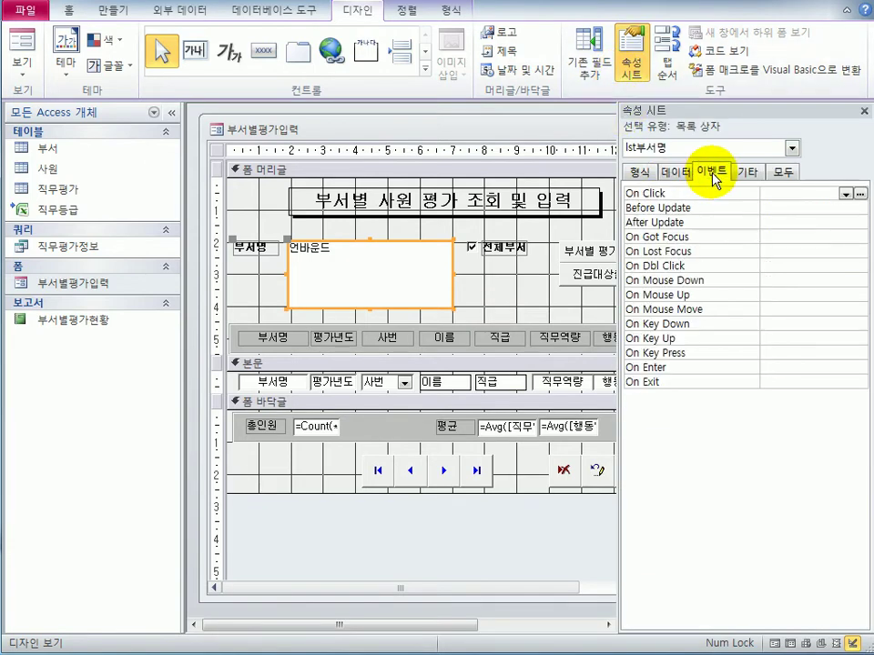
{"action": "left_click", "coordinate": [846, 194]}
{"action": "left_click", "coordinate": [833, 208]}
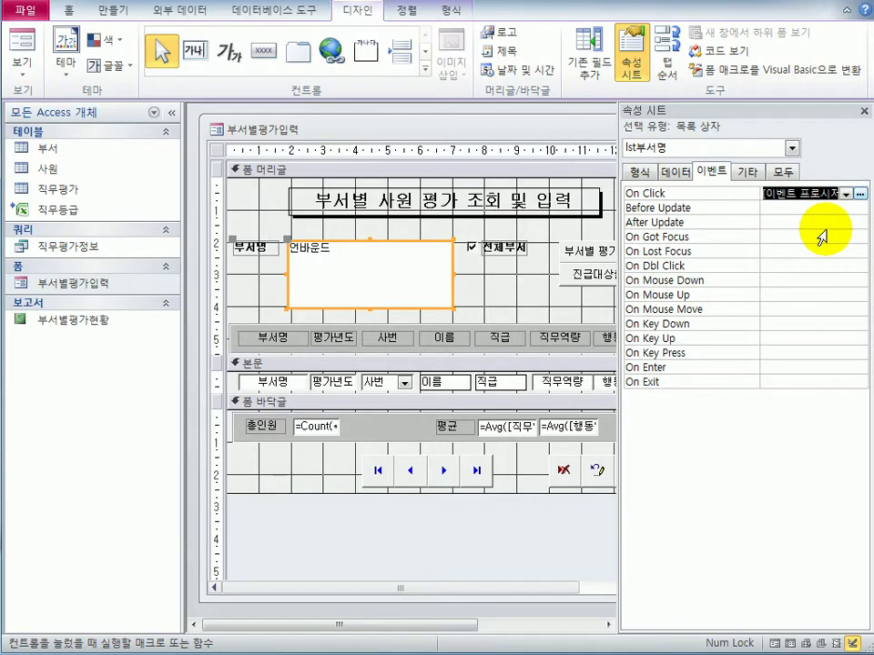
{"action": "left_click", "coordinate": [859, 194]}
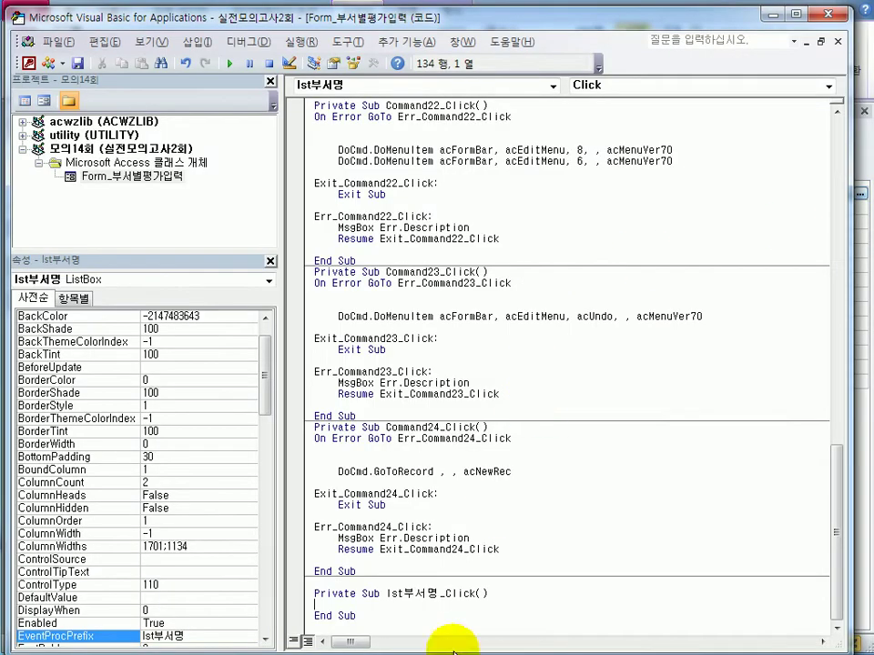
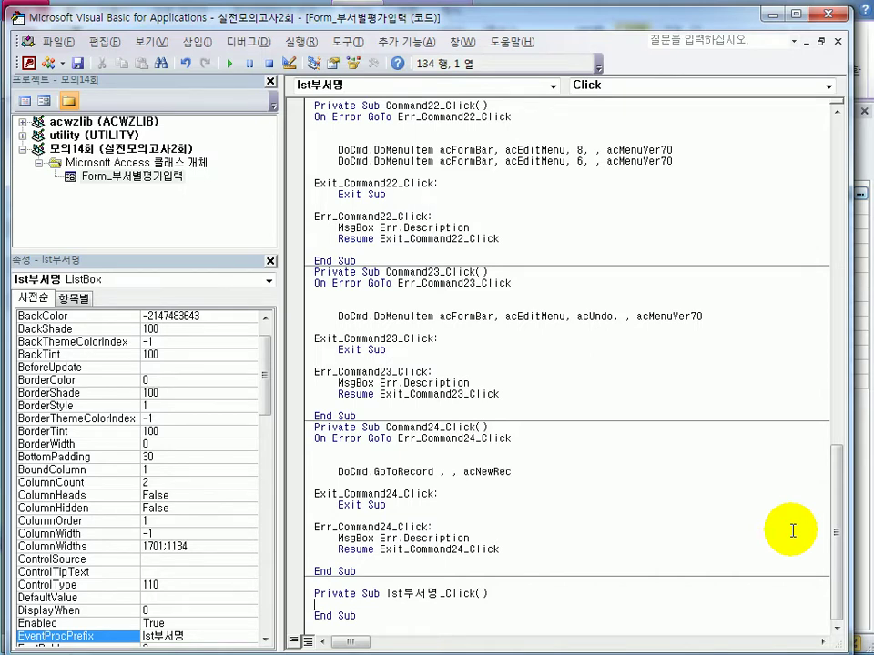
Start a Me.Filter assignment in the lst부서명 click procedure that compares 부서명 with lst부서명, enclosing lst부서명 in single quotes.
{"action": "key", "text": "Tab"}
{"action": "type", "text": "me.f"}
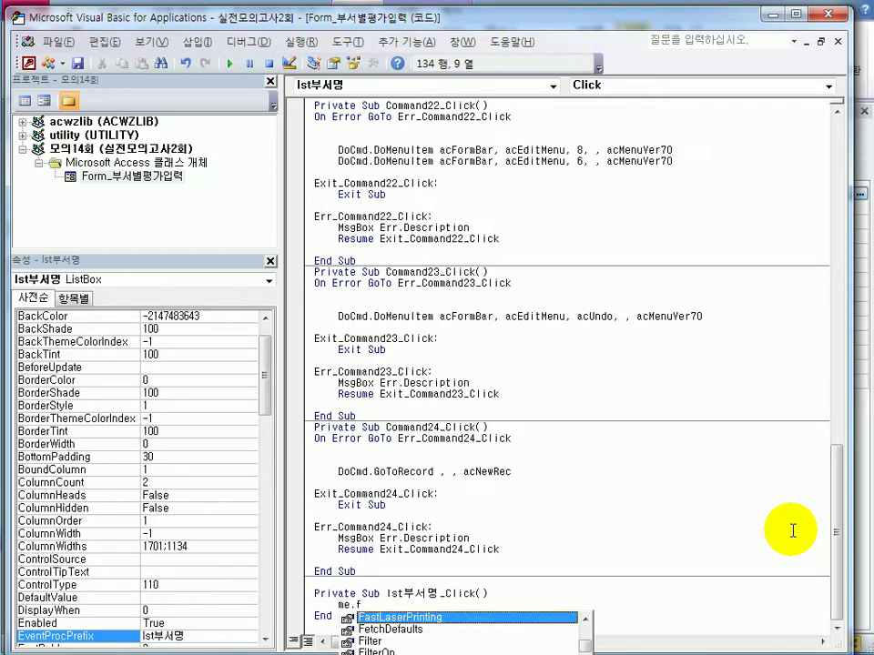
{"action": "type", "text": "ilter "}
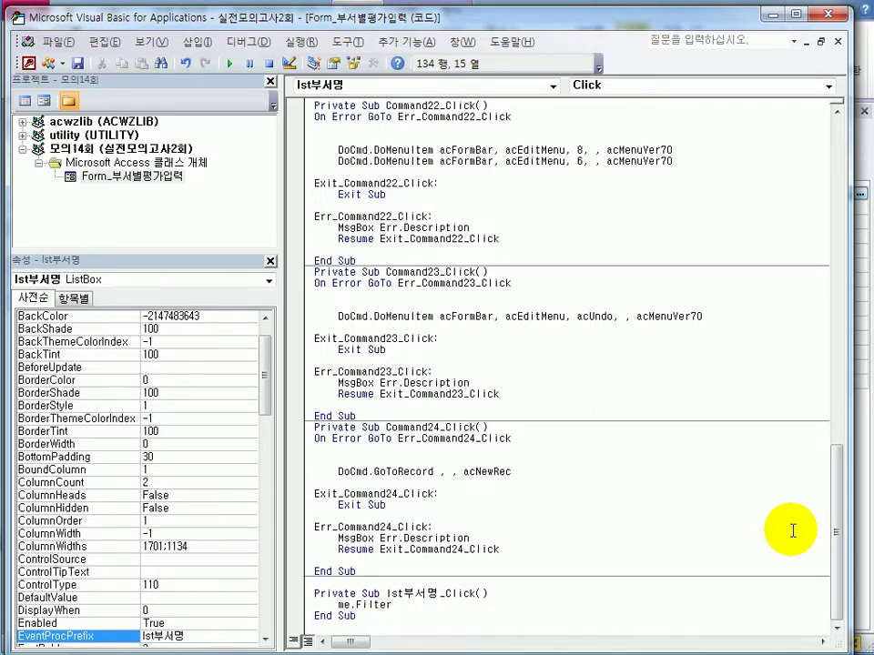
{"action": "type", "text": "= \"부서명 = lst부서명"}
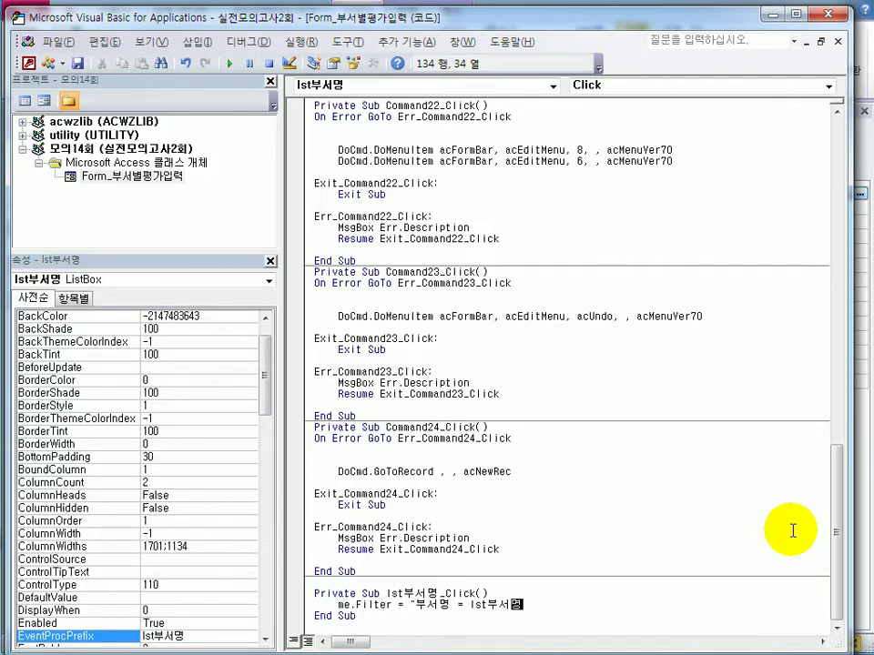
{"action": "key", "text": "Left"}
{"action": "key", "text": "Left"}
{"action": "key", "text": "Left"}
{"action": "key", "text": "Left"}
{"action": "key", "text": "Left"}
{"action": "key", "text": "Left"}
{"action": "type", "text": "'"}
{"action": "key", "text": "End"}
{"action": "type", "text": "'"}
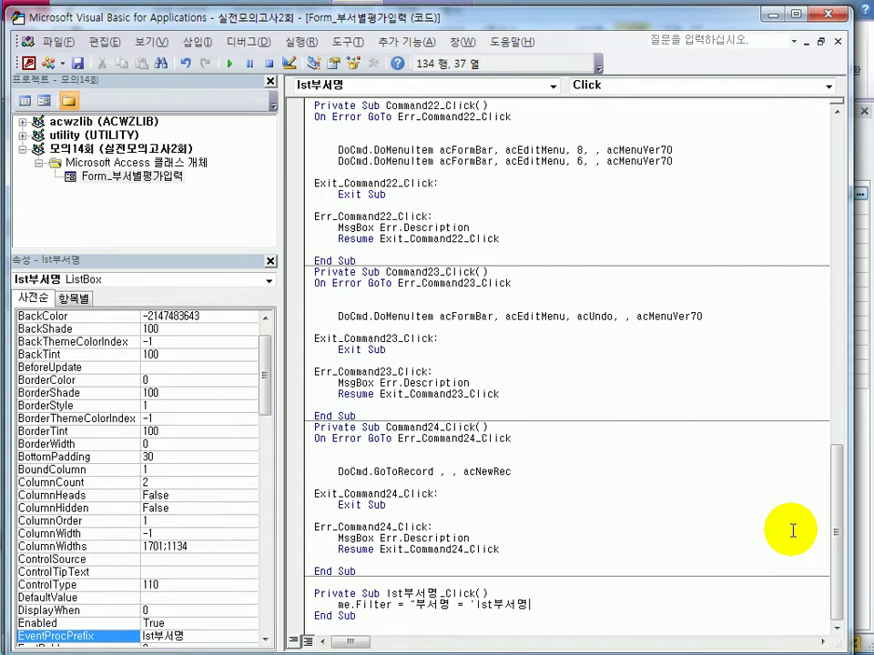
Turn the filter condition into a concatenated string reading Me.Filter = "부서명 = '" & lst부서명 & "'".
{"action": "key", "text": "Left"}
{"action": "key", "text": "Left"}
{"action": "key", "text": "Left"}
{"action": "key", "text": "Left"}
{"action": "key", "text": "Left"}
{"action": "key", "text": "Left"}
{"action": "key", "text": "Left"}
{"action": "type", "text": "쉐"}
{"action": "key", "text": "BackSpace"}
{"action": "type", "text": "&"}
{"action": "key", "text": "End"}
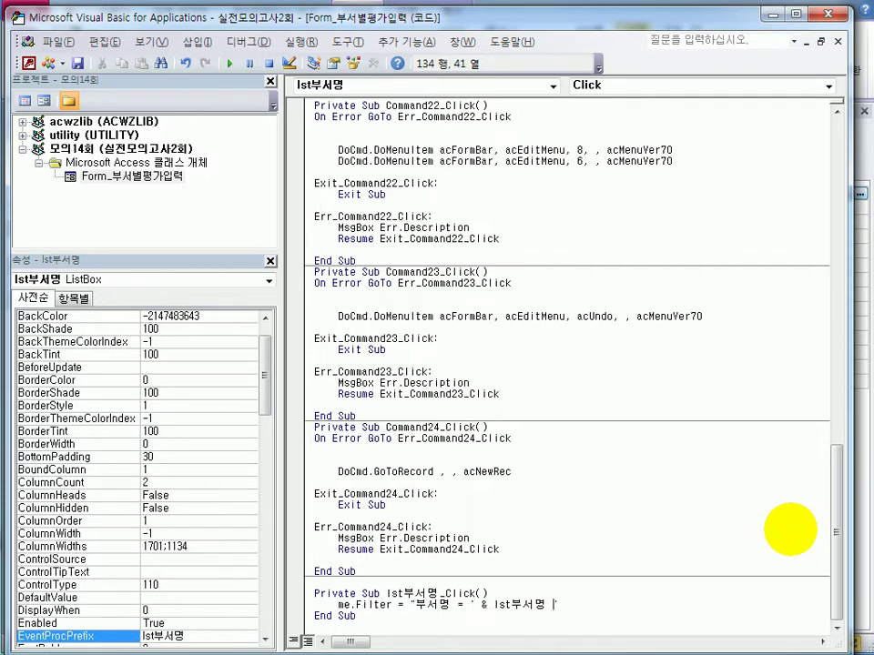
{"action": "type", "text": "&"}
{"action": "key", "text": "End"}
{"action": "key", "text": "Left"}
{"action": "key", "text": "Left"}
{"action": "key", "text": "Left"}
{"action": "key", "text": "Left"}
{"action": "key", "text": "Left"}
{"action": "key", "text": "Left"}
{"action": "key", "text": "Left"}
{"action": "key", "text": "Left"}
{"action": "key", "text": "Left"}
{"action": "key", "text": "Left"}
{"action": "key", "text": "Left"}
{"action": "key", "text": "Left"}
{"action": "key", "text": "Left"}
{"action": "type", "text": "\""}
{"action": "key", "text": "Right"}
{"action": "key", "text": "Right"}
{"action": "key", "text": "Right"}
{"action": "key", "text": "Right"}
{"action": "key", "text": "Right"}
{"action": "key", "text": "Right"}
{"action": "key", "text": "Right"}
{"action": "key", "text": "Right"}
{"action": "key", "text": "Right"}
{"action": "key", "text": "Right"}
{"action": "key", "text": "Right"}
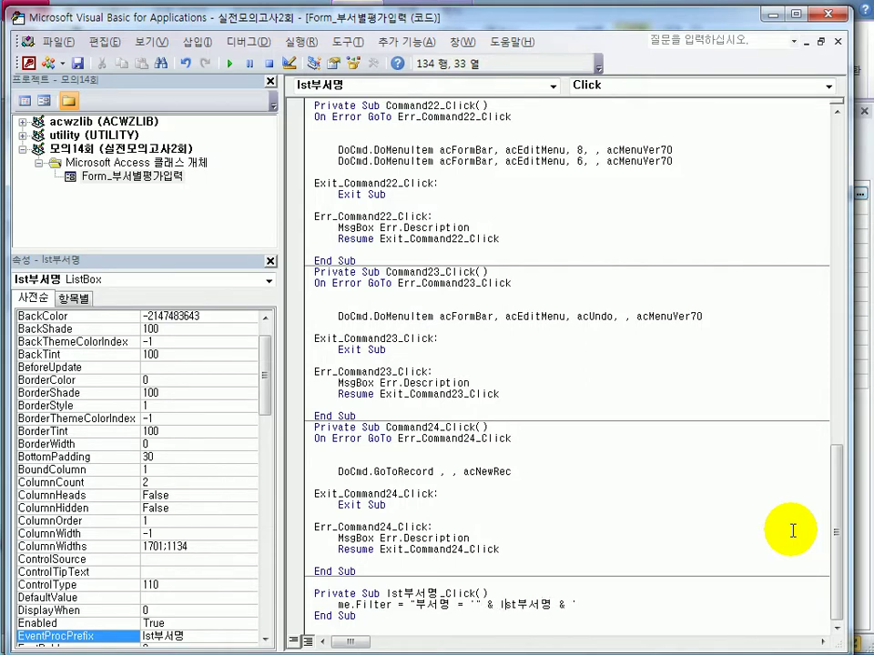
{"action": "type", "text": "\""}
{"action": "key", "text": "Right"}
{"action": "type", "text": "\""}
{"action": "key", "text": "Return"}
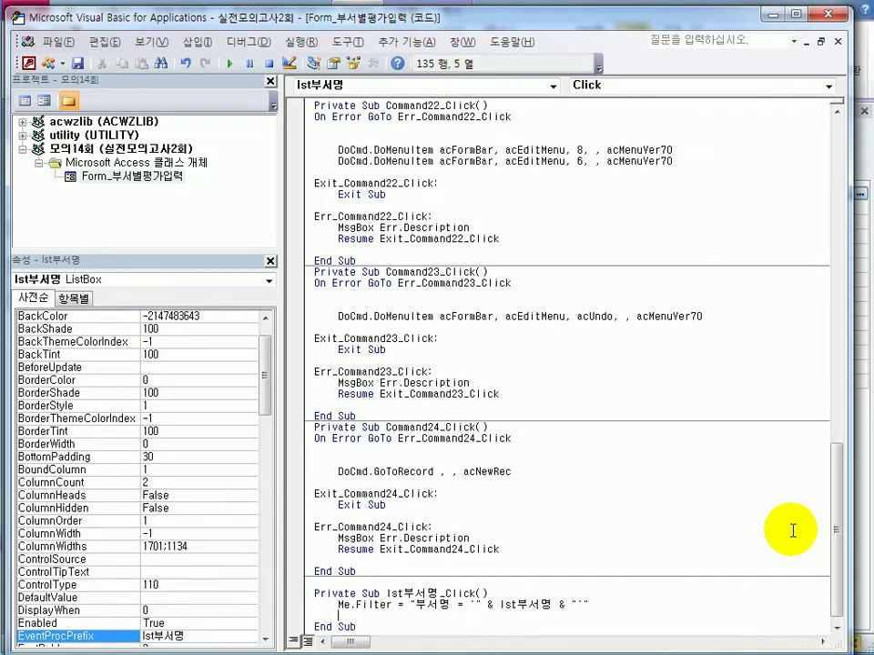
Add the lines Me.FilterOn = True and Me.chk전체부서 = False to the procedure, then close the code editor.
{"action": "type", "text": "me.filterOn =t"}
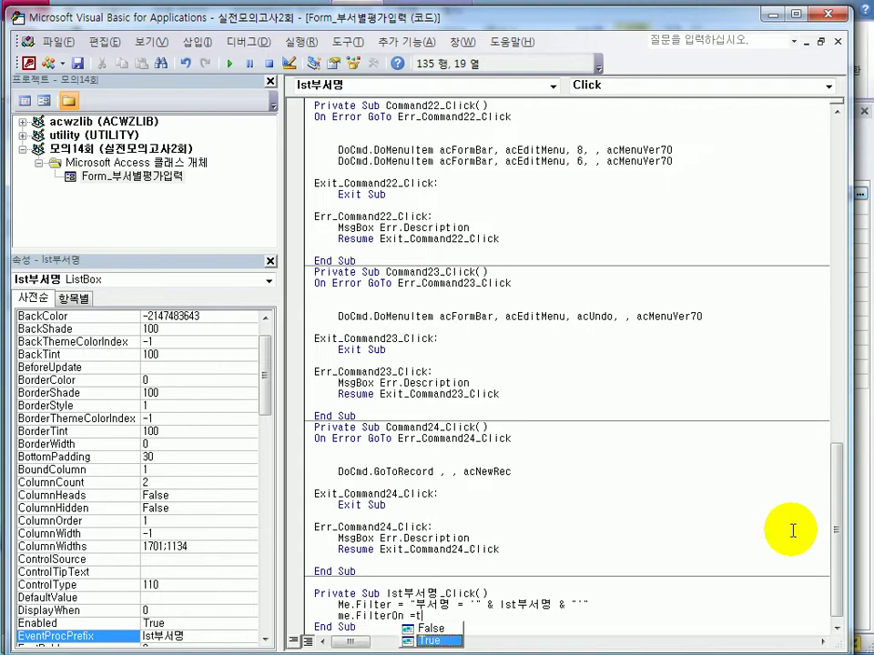
{"action": "key", "text": "Return"}
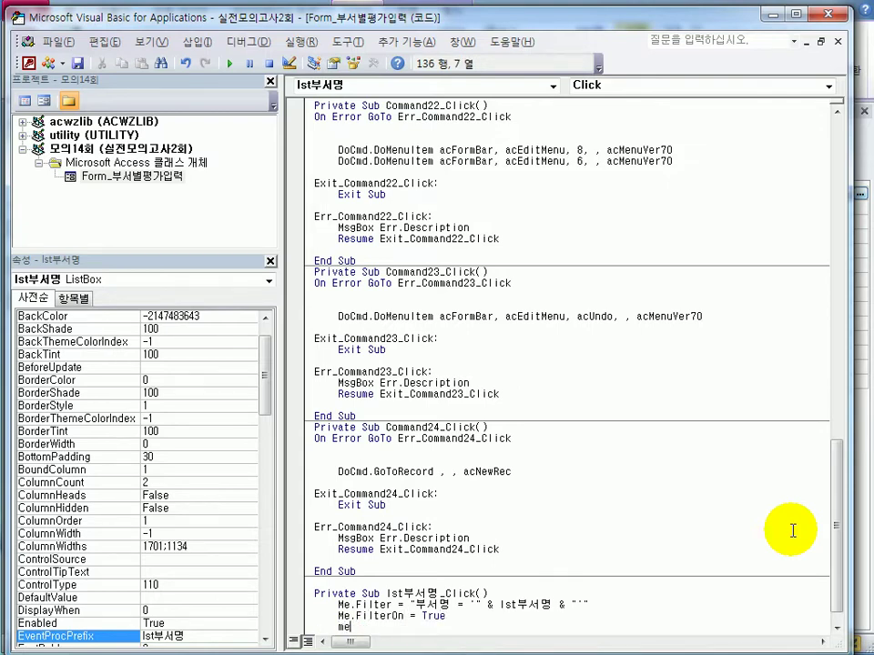
{"action": "type", "text": "me.chk전체부서"}
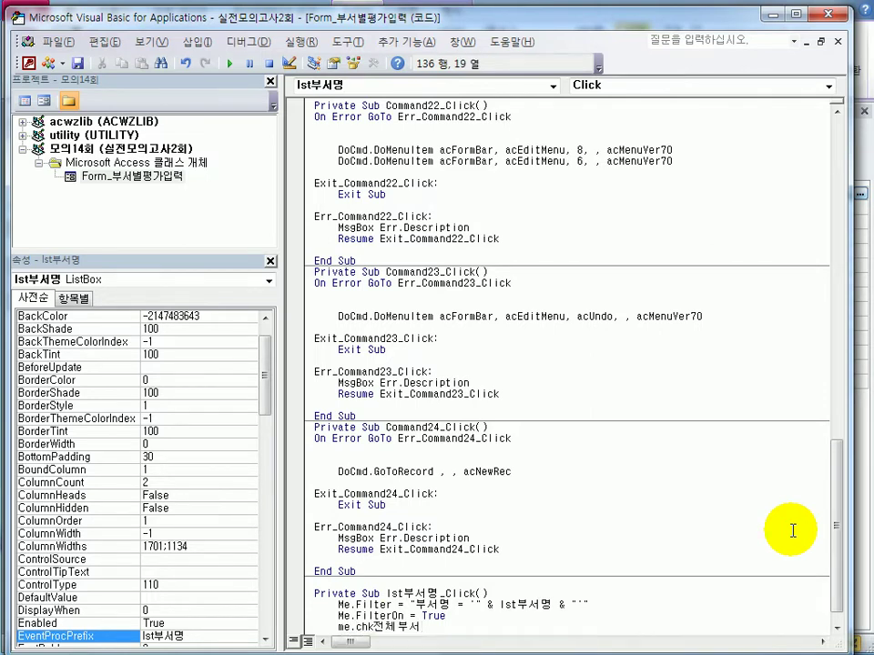
{"action": "type", "text": " =false"}
{"action": "key", "text": "Down"}
{"action": "key", "text": "Down"}
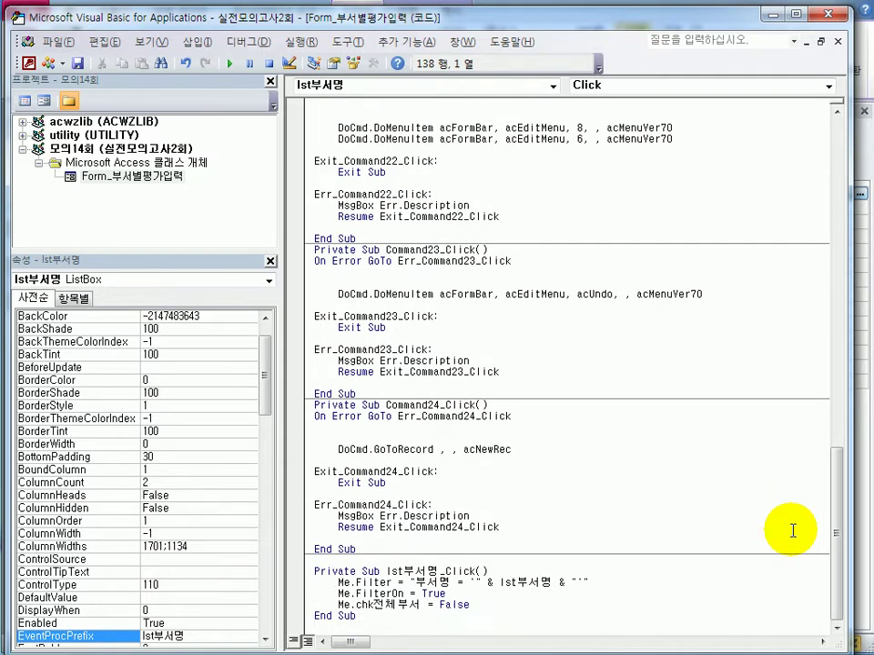
{"action": "left_click", "coordinate": [831, 15]}
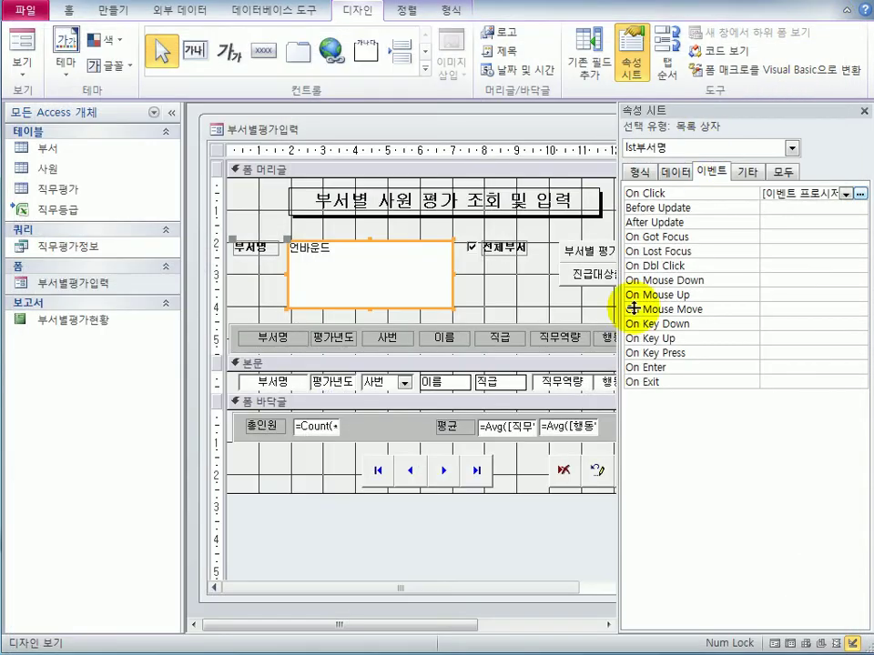
Test the list box filter in Form view by choosing departments from 경영기획팀 through 영업지원팀, then 경영기획팀 again.
{"action": "left_click", "coordinate": [9, 51]}
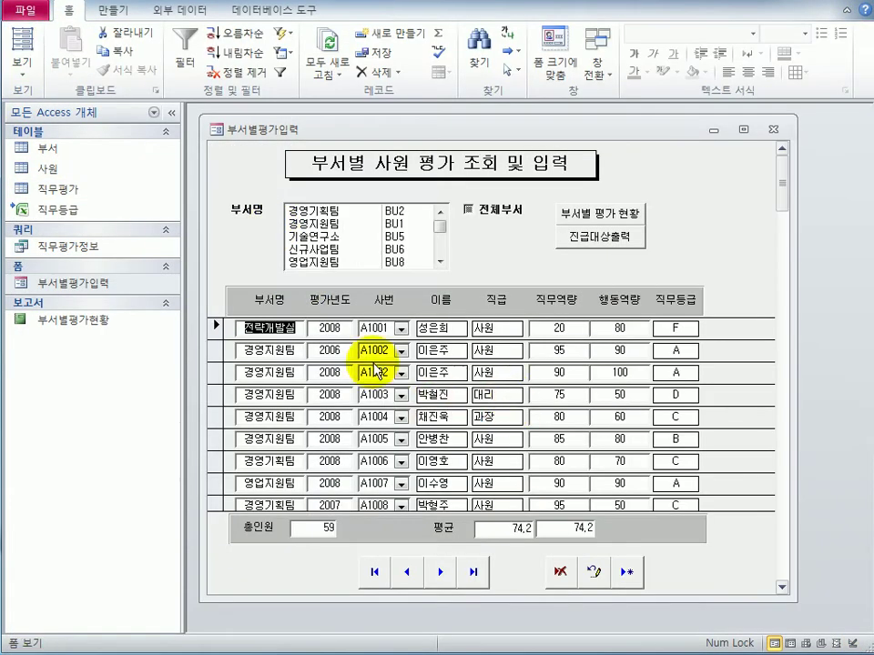
{"action": "left_click", "coordinate": [321, 212]}
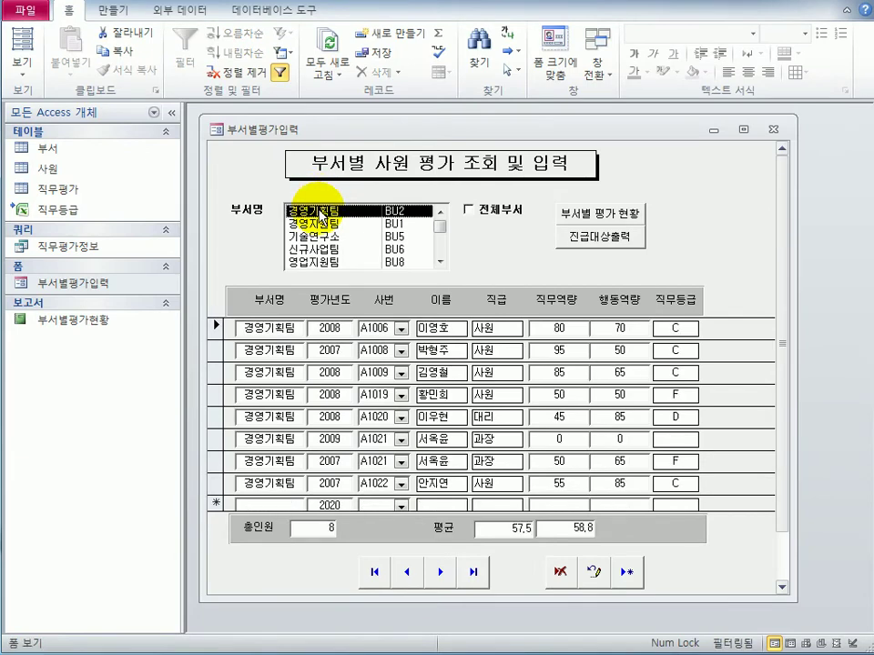
{"action": "left_click", "coordinate": [314, 223]}
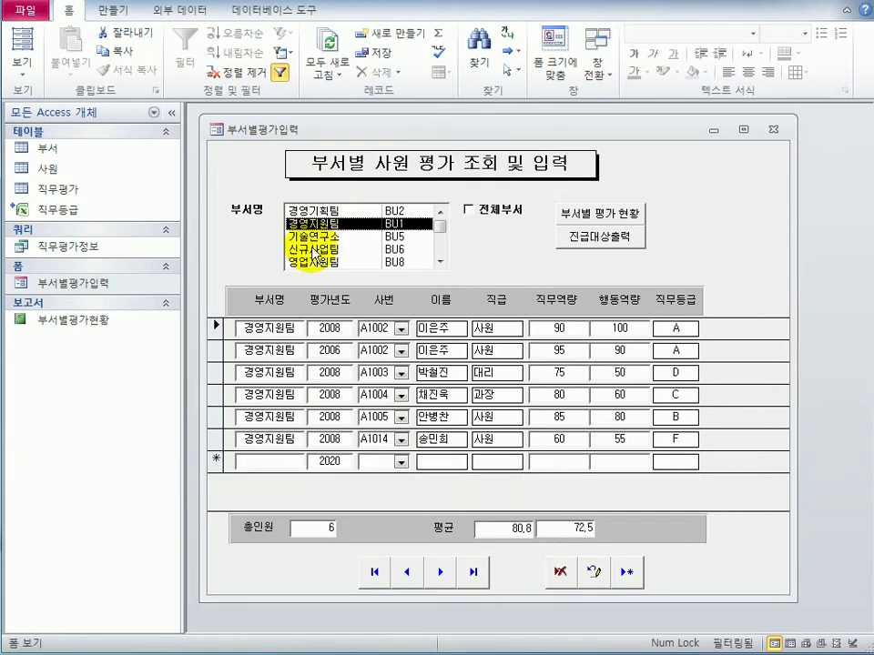
{"action": "left_click", "coordinate": [313, 237]}
{"action": "left_click", "coordinate": [313, 248]}
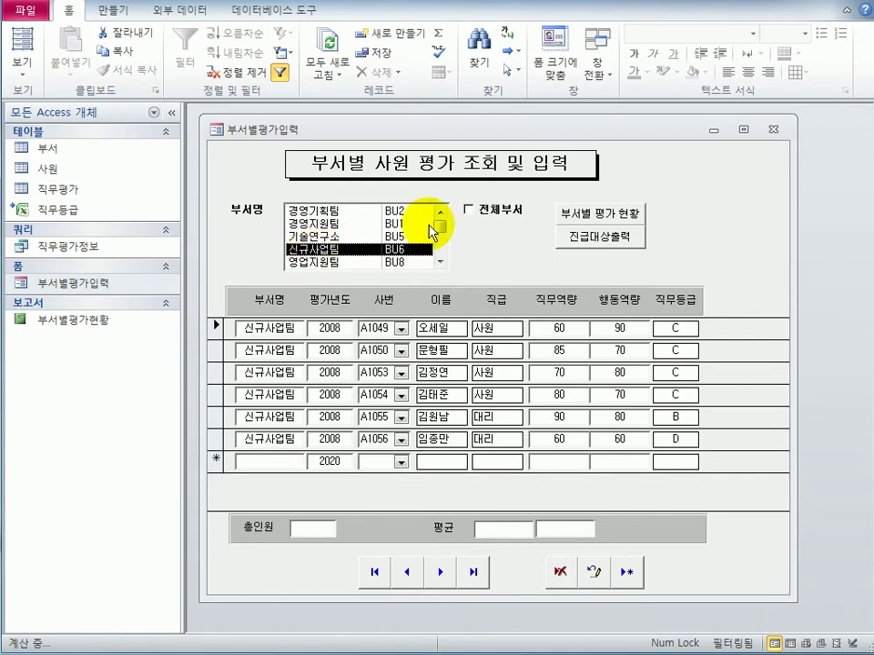
{"action": "left_click", "coordinate": [395, 261]}
{"action": "left_click", "coordinate": [375, 213]}
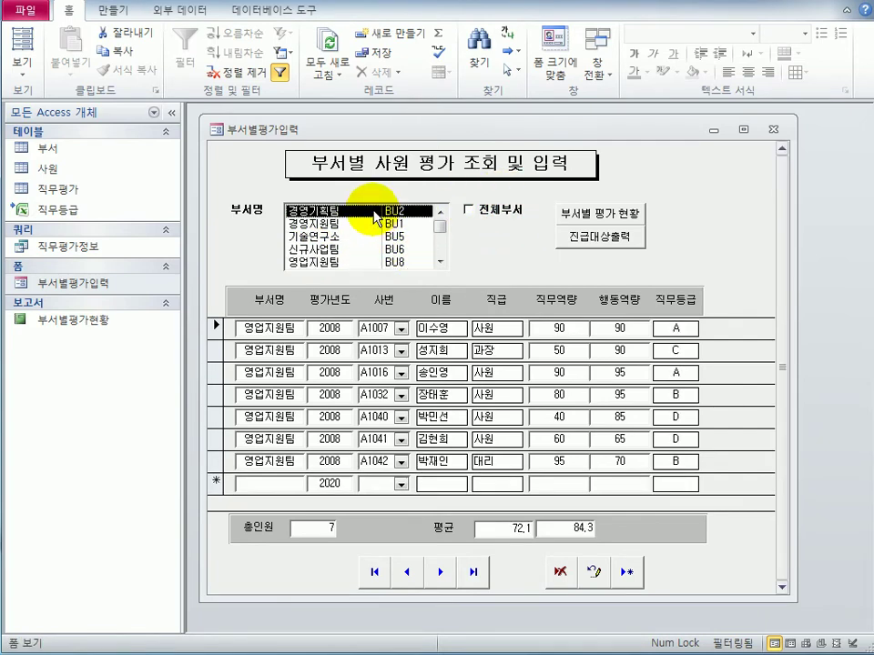
Close the 부서별평가입력 form with its design changes saved, then reopen it in Design view.
{"action": "left_click", "coordinate": [774, 130]}
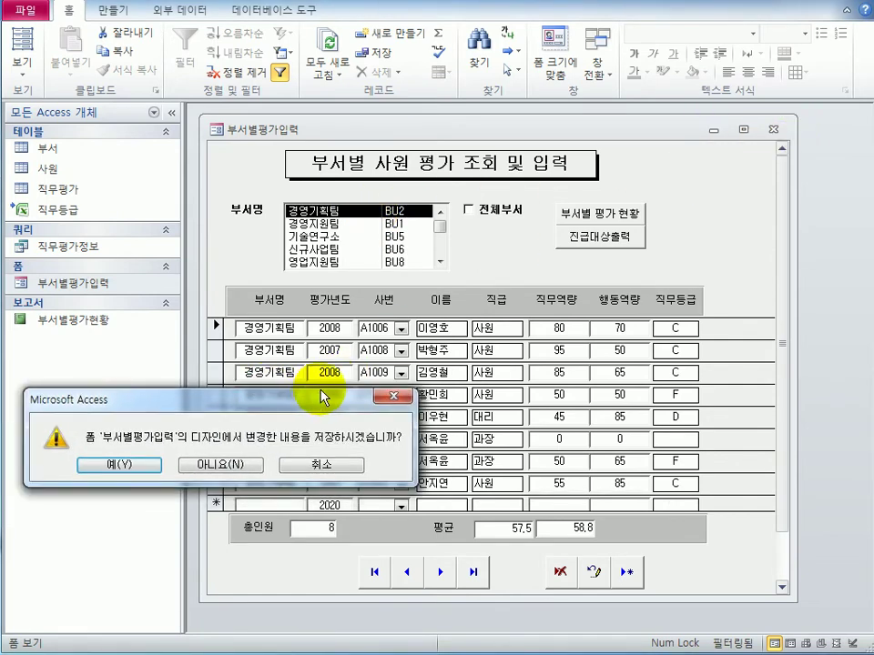
{"action": "left_click", "coordinate": [262, 386]}
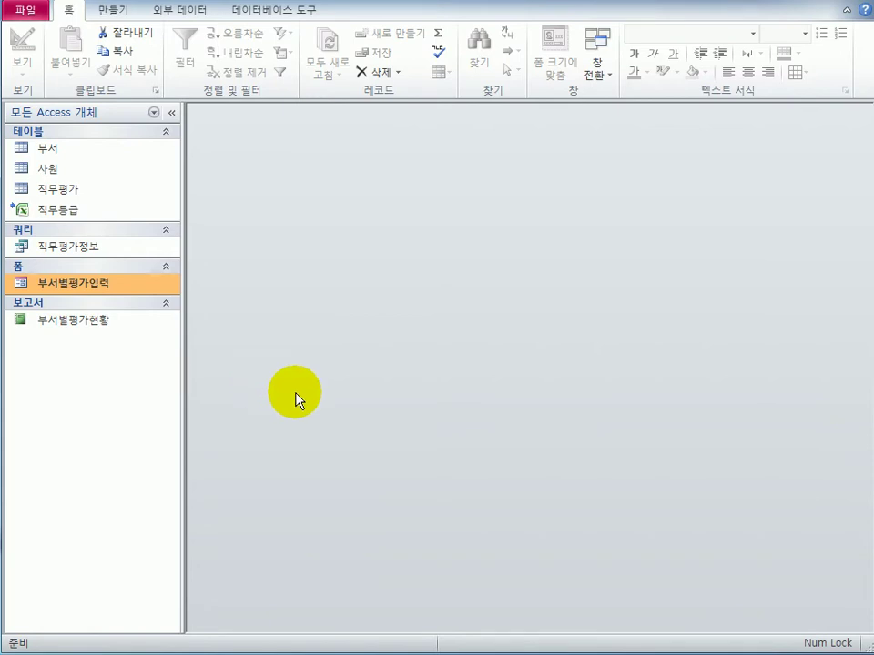
{"action": "right_click", "coordinate": [105, 293]}
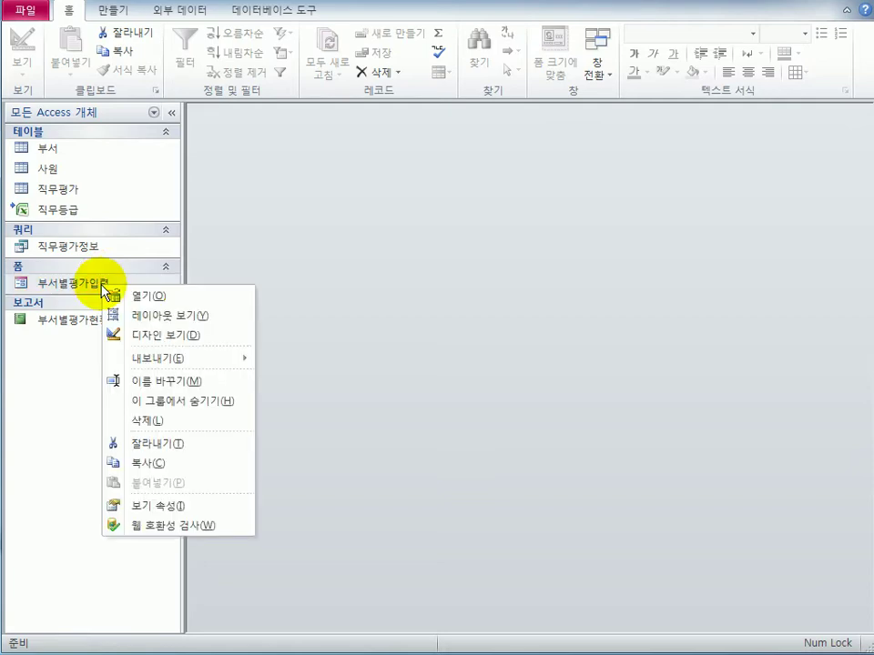
{"action": "left_click", "coordinate": [128, 335]}
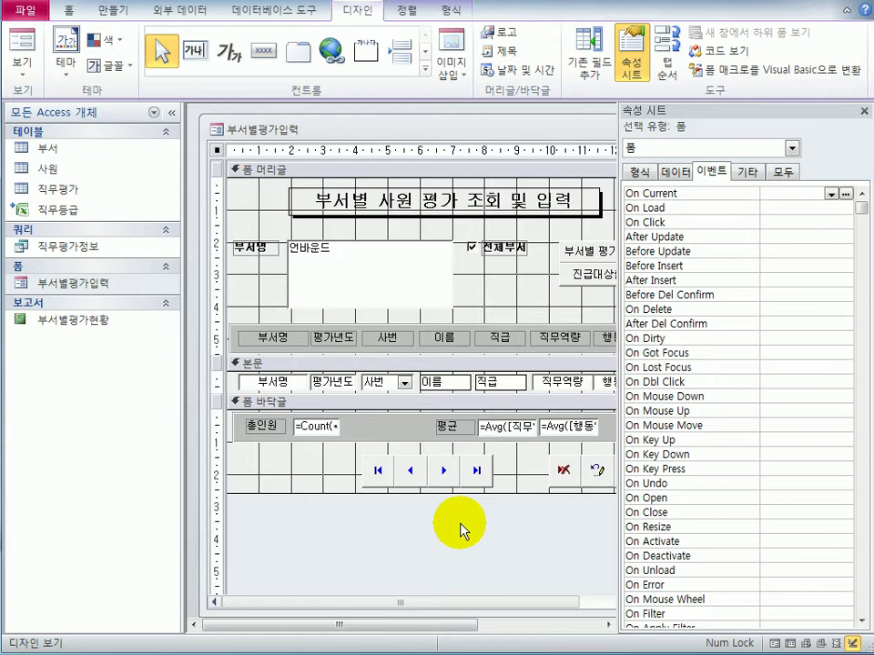
Select the cmd부서별평가현황 button, then create a new macro with an OpenReport action.
{"action": "left_click", "coordinate": [582, 257]}
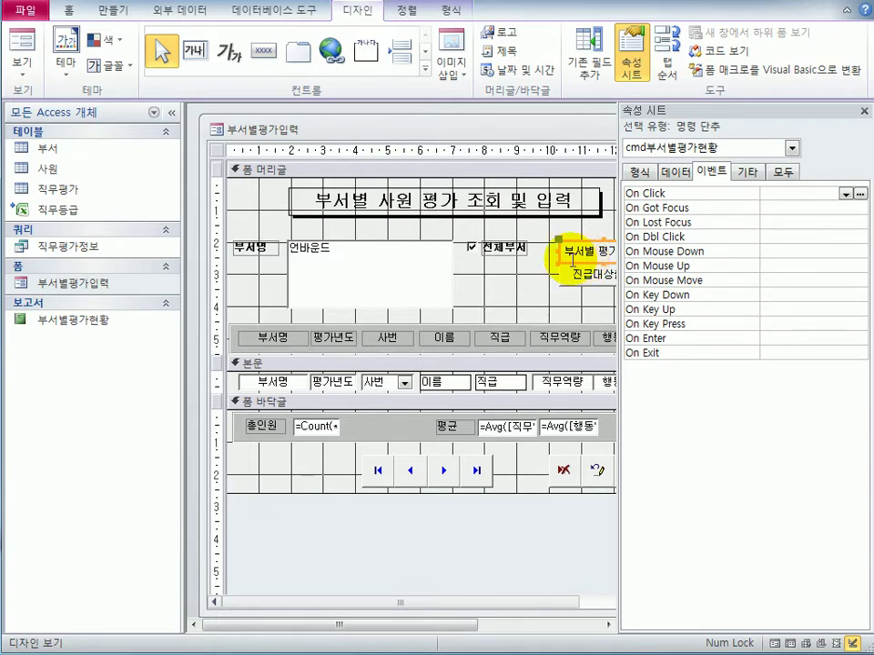
{"action": "left_click", "coordinate": [112, 12]}
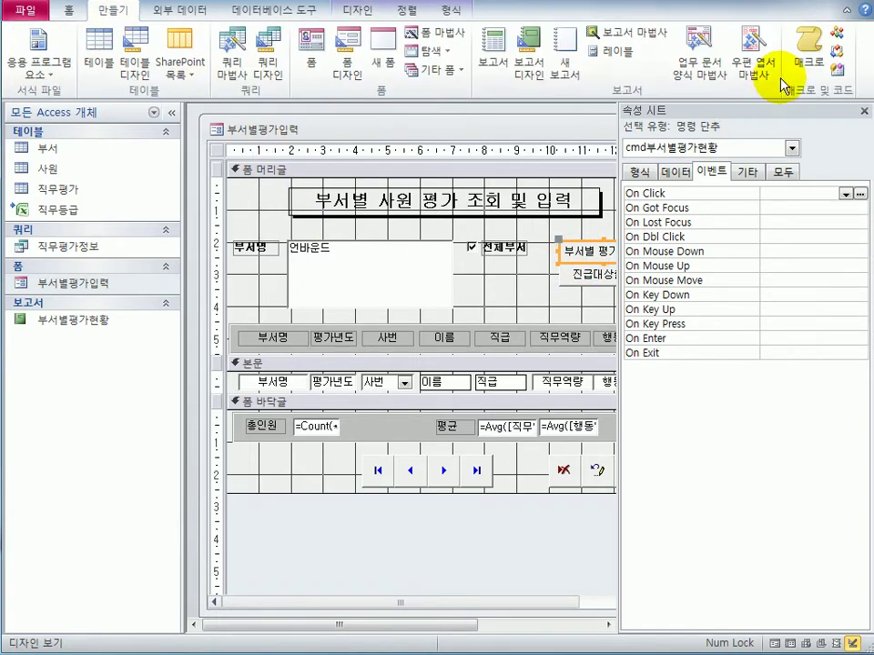
{"action": "left_click", "coordinate": [807, 60]}
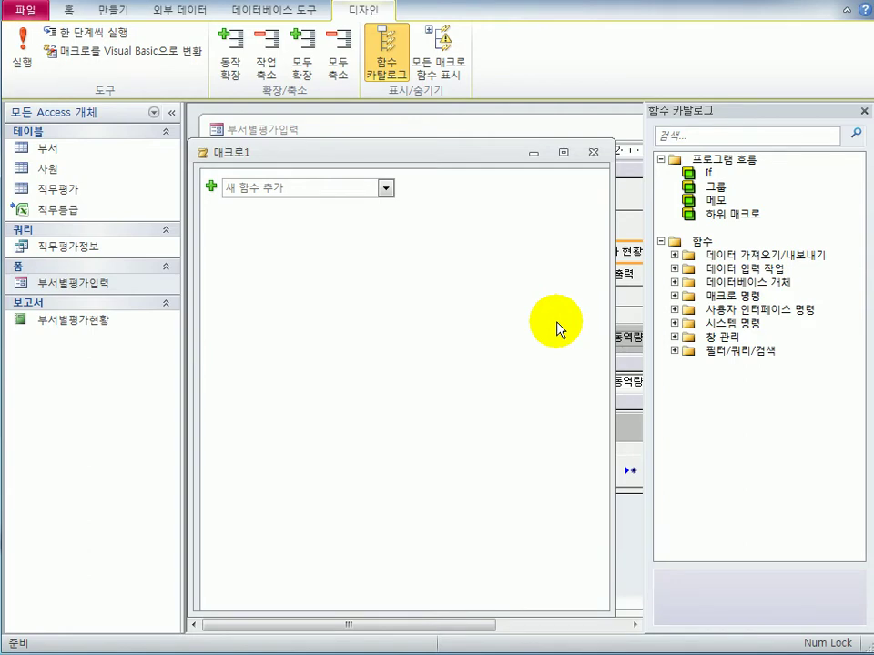
{"action": "left_click", "coordinate": [386, 188]}
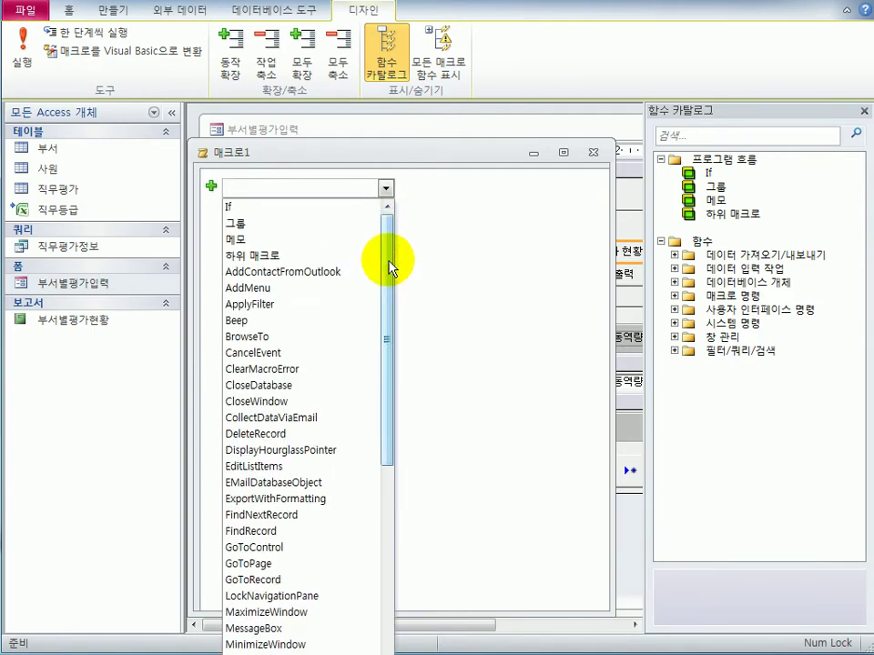
{"action": "left_click_drag", "start_coordinate": [389, 264], "coordinate": [388, 408]}
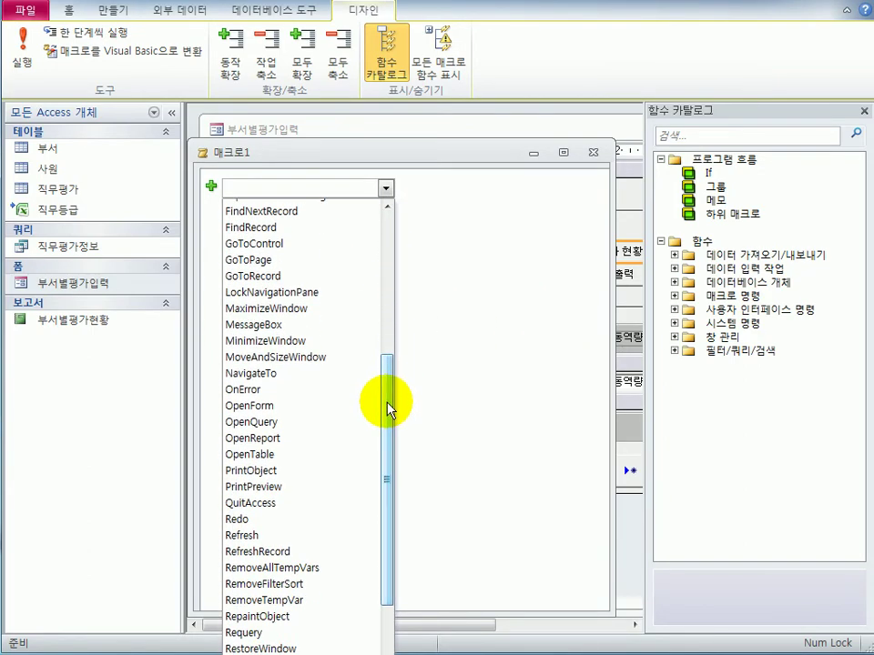
{"action": "left_click", "coordinate": [309, 437]}
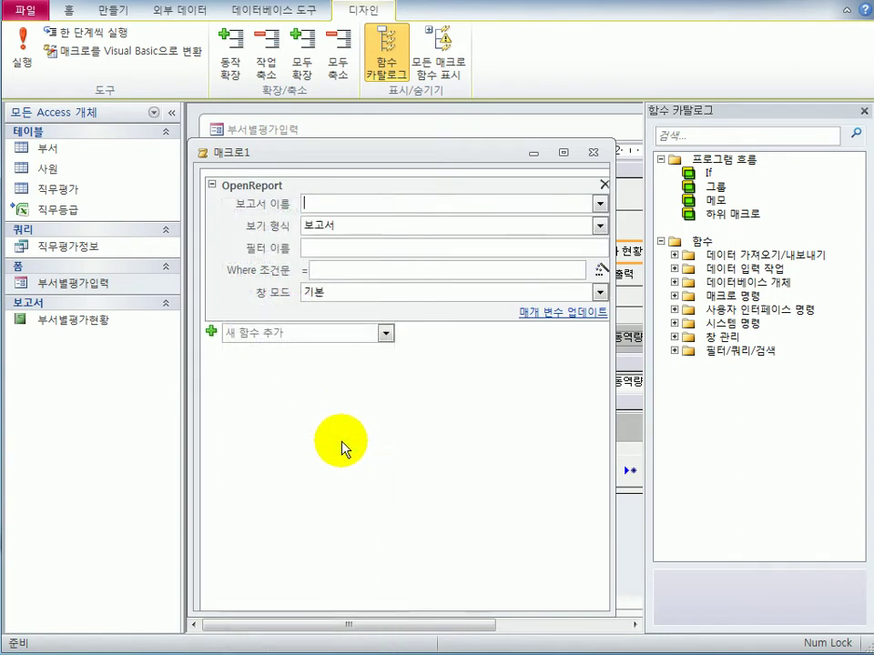
Set the OpenReport action to open the 부서별평가현황 report in 인쇄 미리 보기 view.
{"action": "left_click", "coordinate": [600, 204]}
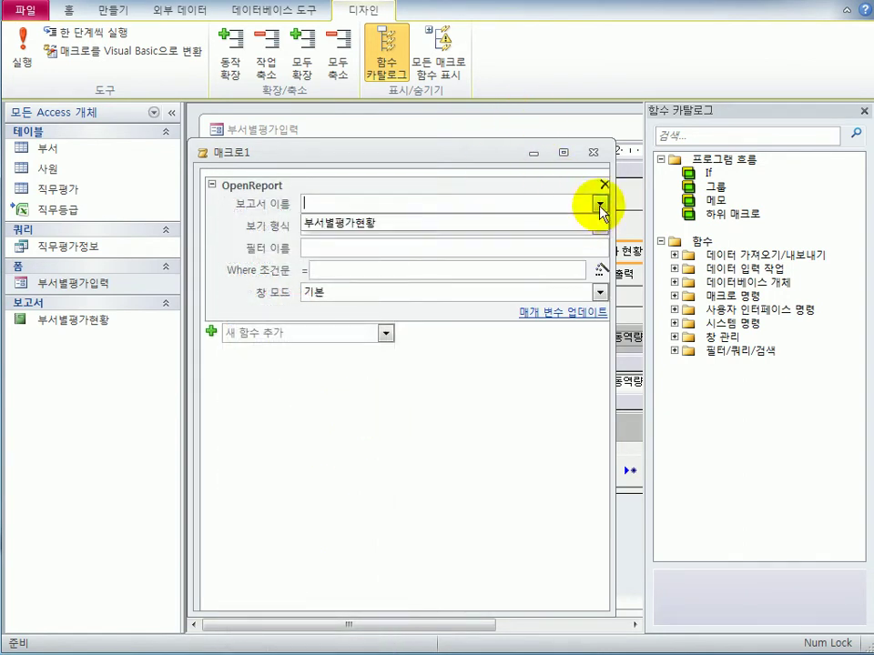
{"action": "left_click", "coordinate": [586, 224]}
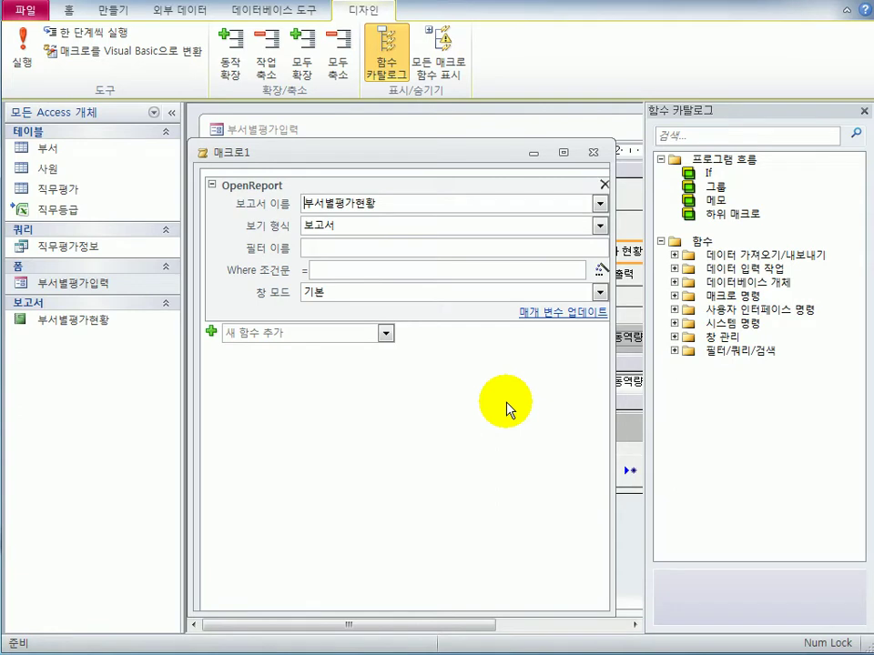
{"action": "left_click", "coordinate": [599, 227]}
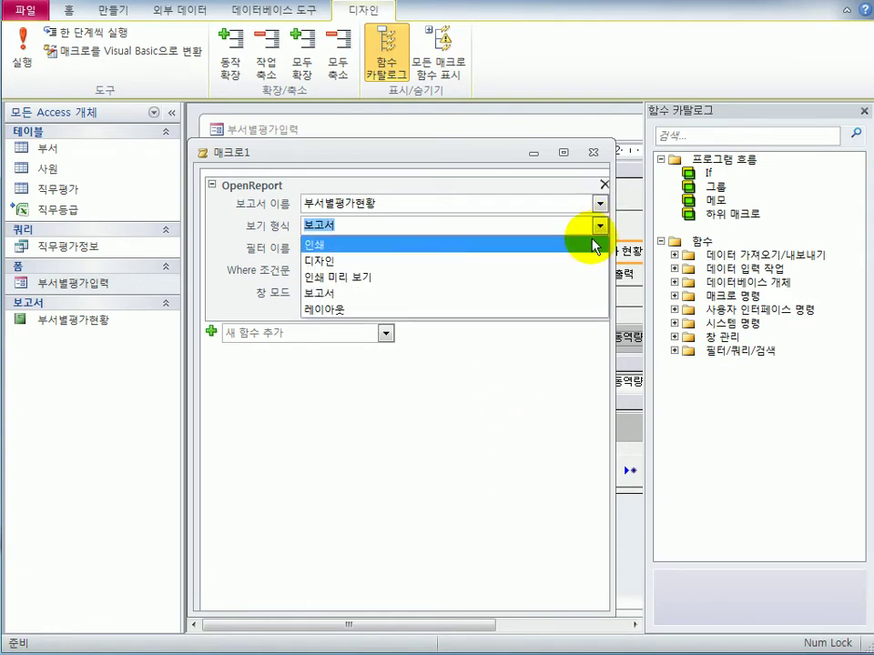
{"action": "left_click", "coordinate": [574, 277]}
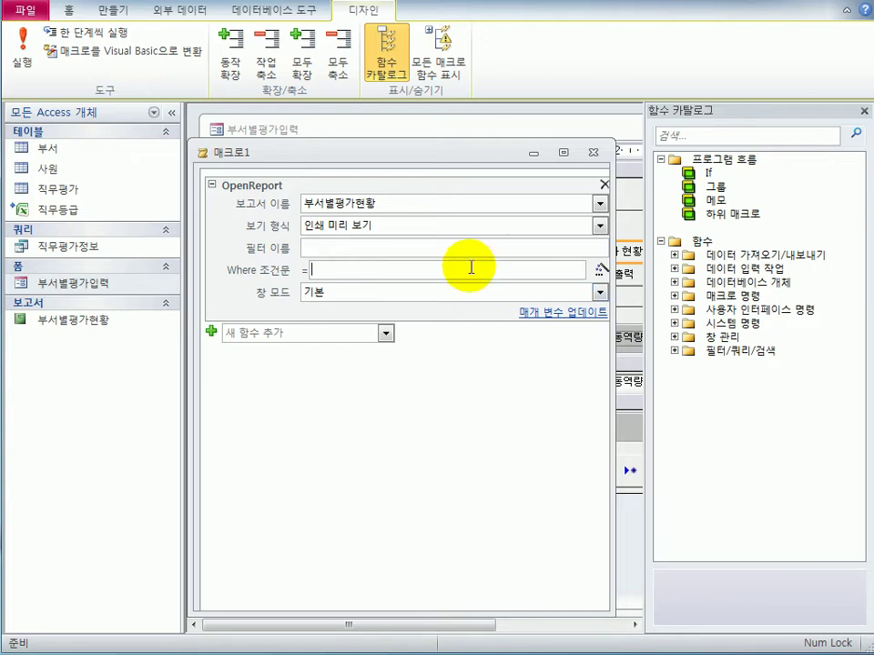
Start the Where condition in the expression builder as [부서명] like "*" & & "*", leaving room for a control reference between the ampersands.
{"action": "left_click", "coordinate": [599, 270]}
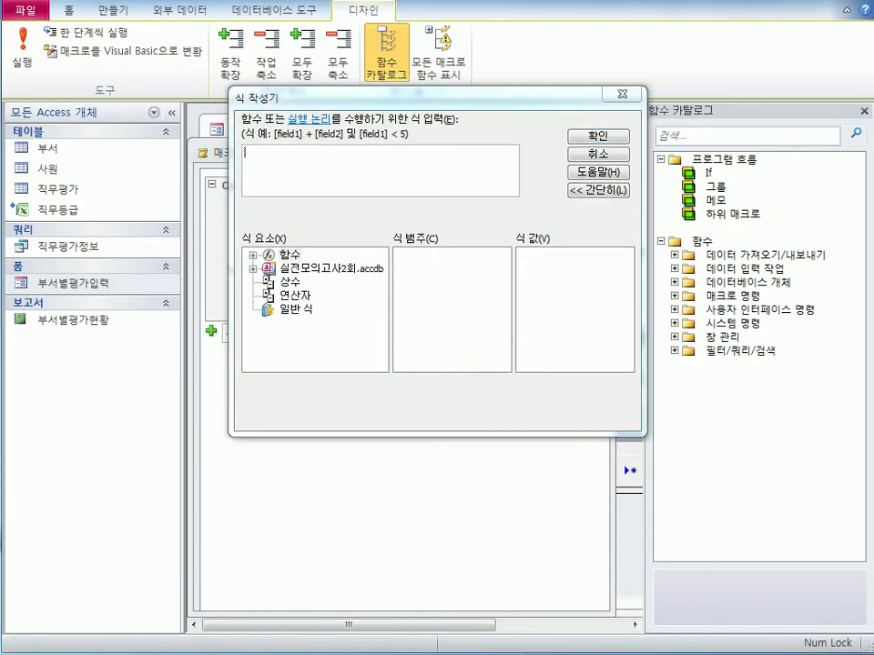
{"action": "left_click", "coordinate": [322, 187]}
{"action": "type", "text": "["}
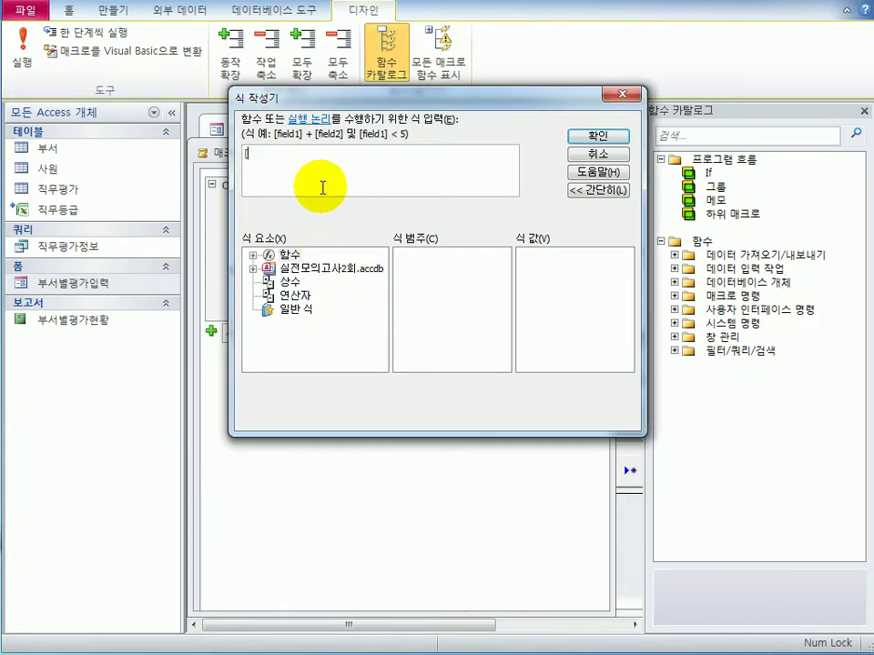
{"action": "type", "text": "부서명] l"}
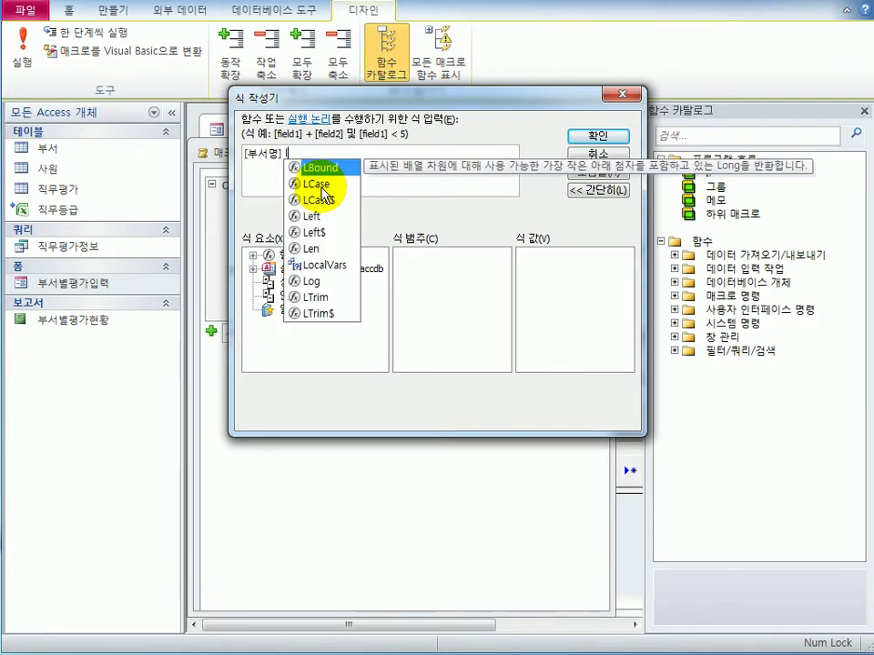
{"action": "type", "text": "ike "}
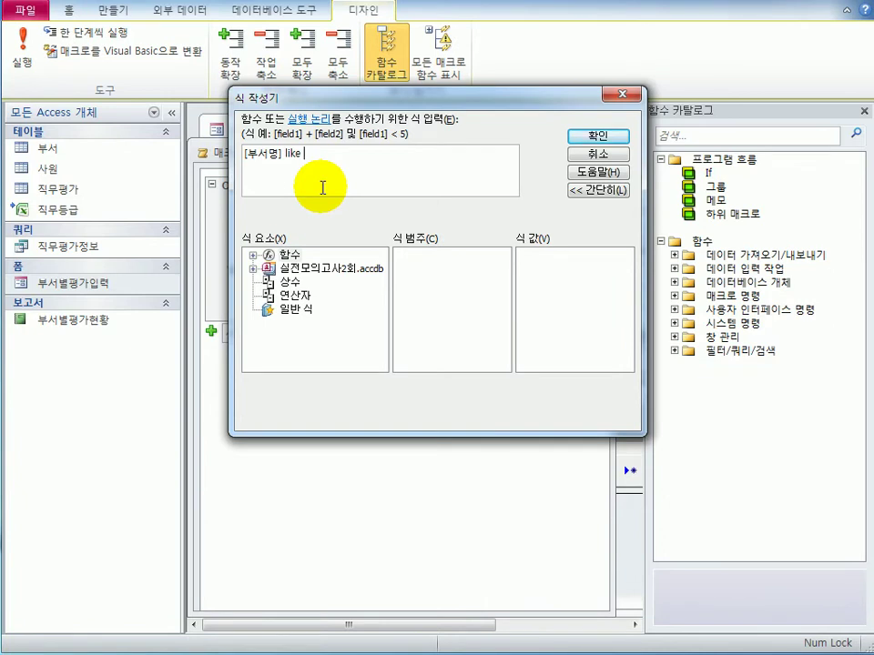
{"action": "type", "text": "\"*\""}
{"action": "key", "text": "Left"}
{"action": "key", "text": "Left"}
{"action": "key", "text": "Left"}
{"action": "type", "text": "\"*\" "}
{"action": "type", "text": "\"*\""}
{"action": "key", "text": "Left"}
{"action": "key", "text": "Left"}
{"action": "key", "text": "Left"}
{"action": "type", "text": "& &"}
{"action": "key", "text": "Left"}
{"action": "key", "text": "Left"}
Insert the 부서별평가입력 form's lst부서명 control between the two ampersands and accept the Where condition.
{"action": "double_click", "coordinate": [331, 268]}
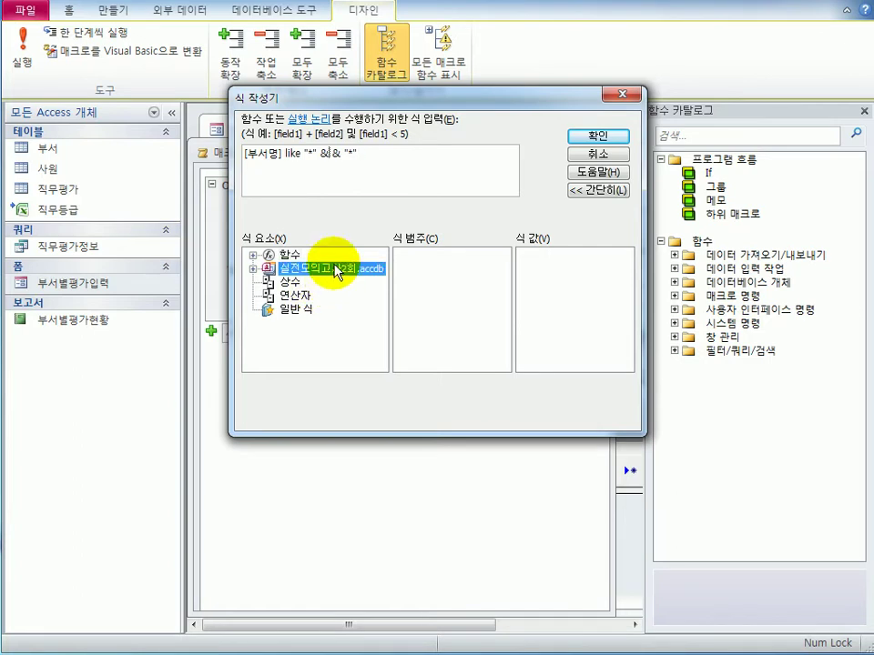
{"action": "double_click", "coordinate": [308, 309]}
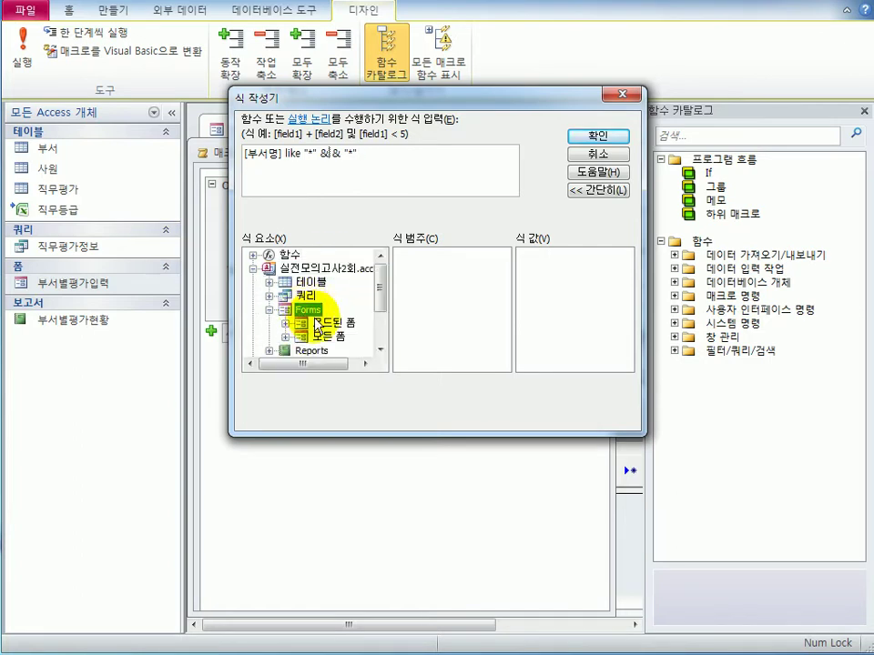
{"action": "left_click", "coordinate": [329, 337]}
{"action": "double_click", "coordinate": [342, 345]}
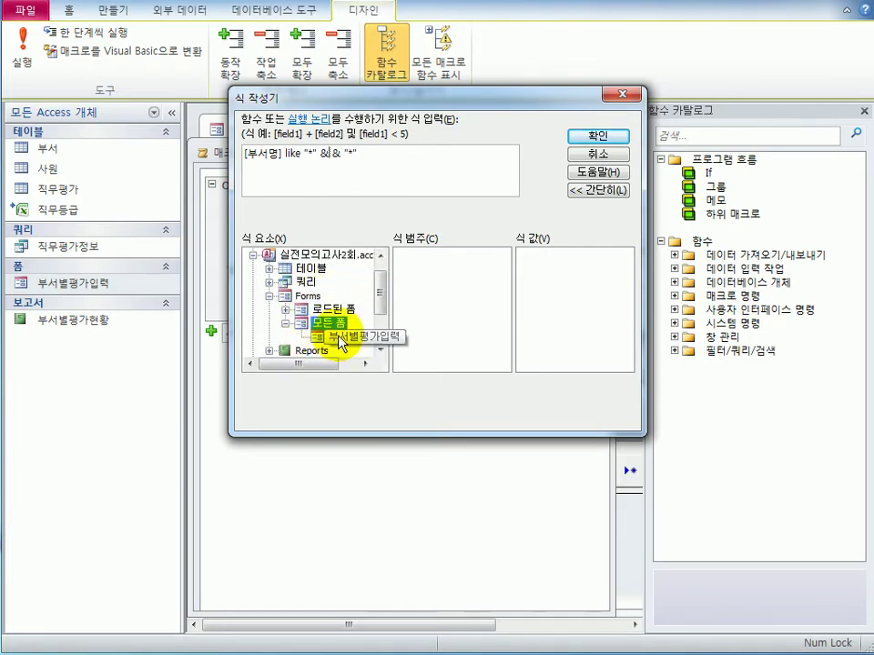
{"action": "left_click", "coordinate": [341, 344]}
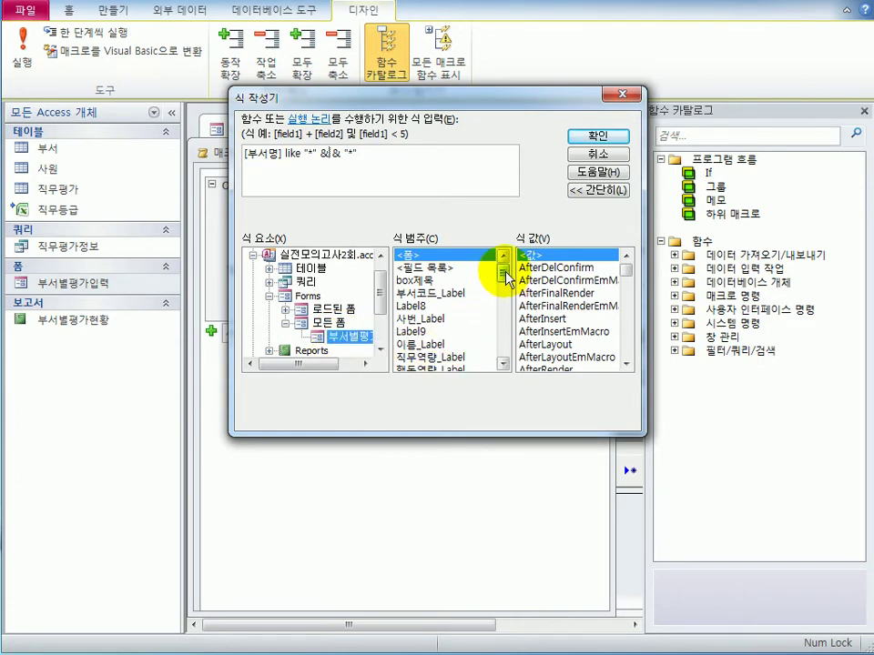
{"action": "left_click_drag", "start_coordinate": [507, 273], "coordinate": [503, 297]}
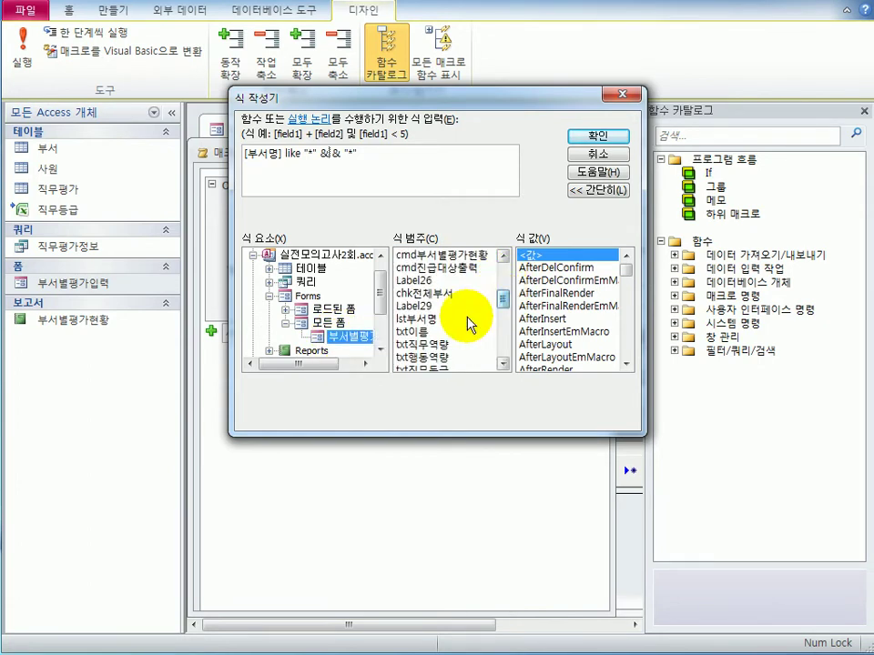
{"action": "double_click", "coordinate": [427, 319]}
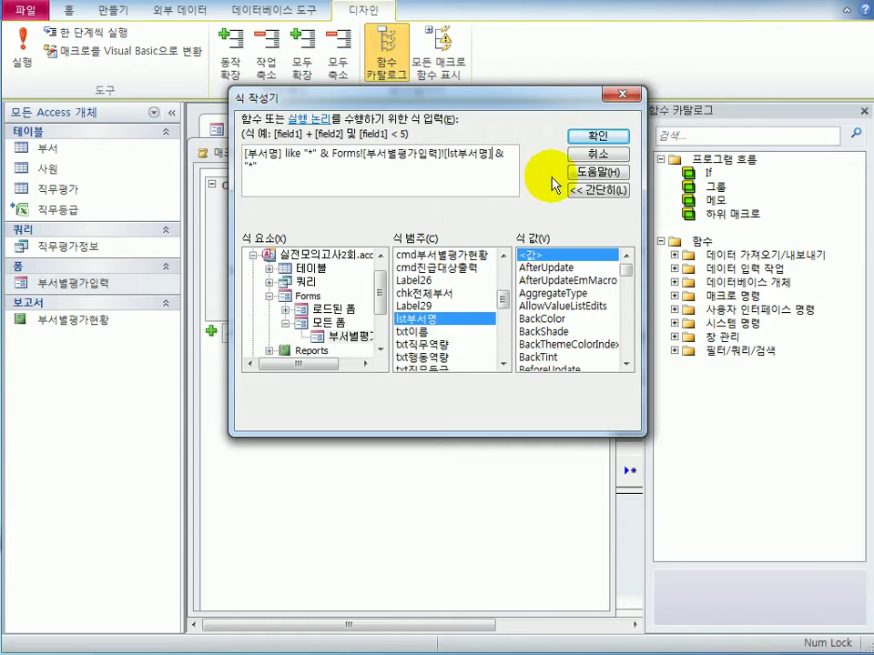
{"action": "left_click", "coordinate": [598, 136]}
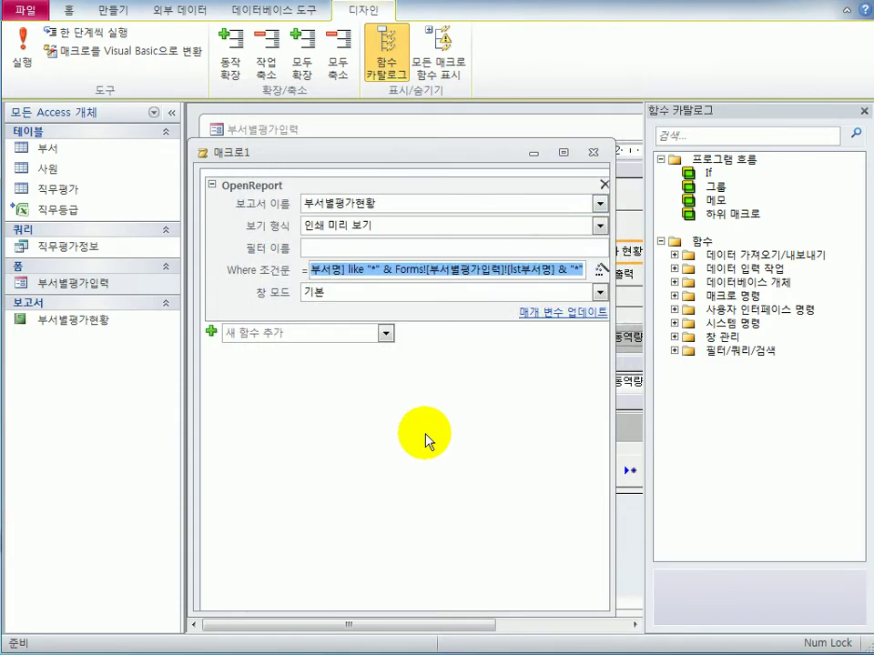
Close the macro and save it under the name 보고서열기.
{"action": "left_click", "coordinate": [594, 153]}
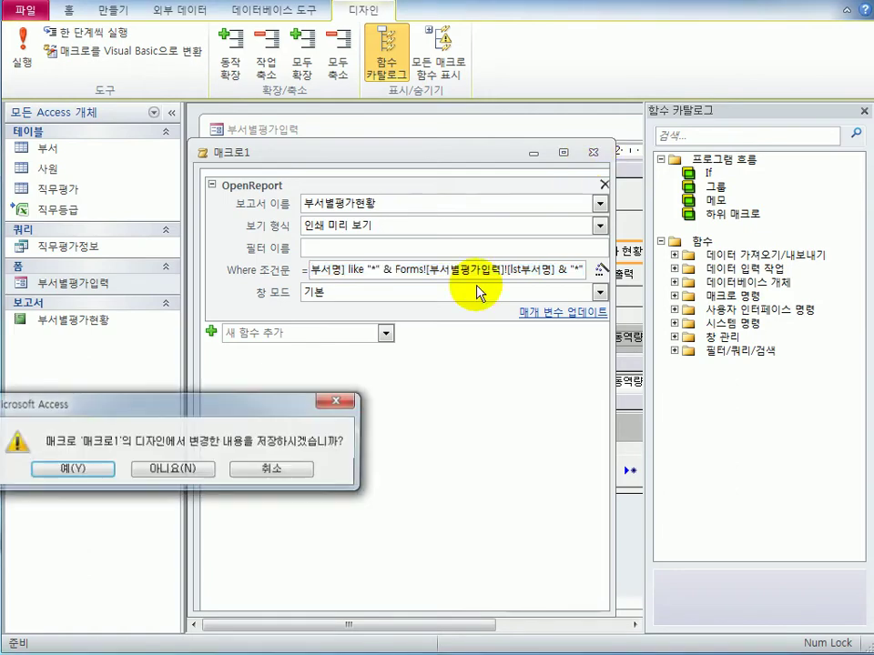
{"action": "left_click_drag", "start_coordinate": [270, 406], "coordinate": [502, 310]}
{"action": "left_click", "coordinate": [323, 383]}
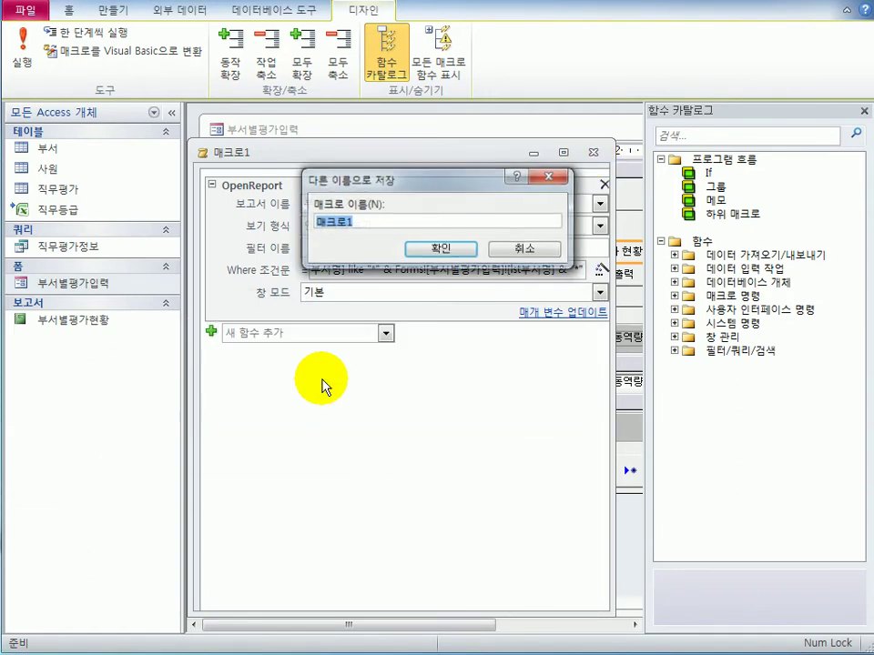
{"action": "type", "text": "qnt"}
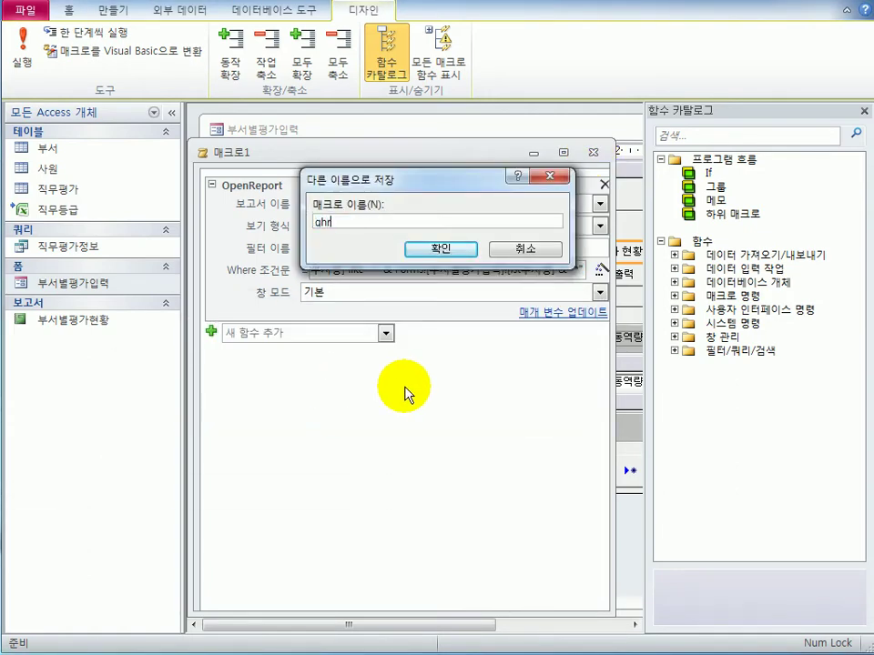
{"action": "key", "text": "BackSpace"}
{"action": "key", "text": "BackSpace"}
{"action": "key", "text": "BackSpace"}
{"action": "type", "text": "ㅂ보고서열기"}
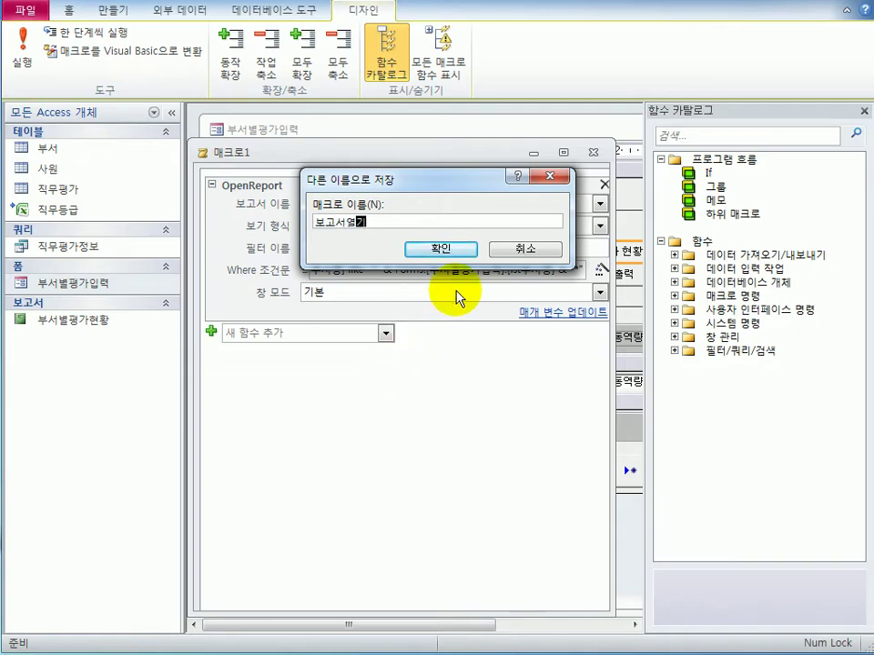
{"action": "left_click", "coordinate": [455, 248]}
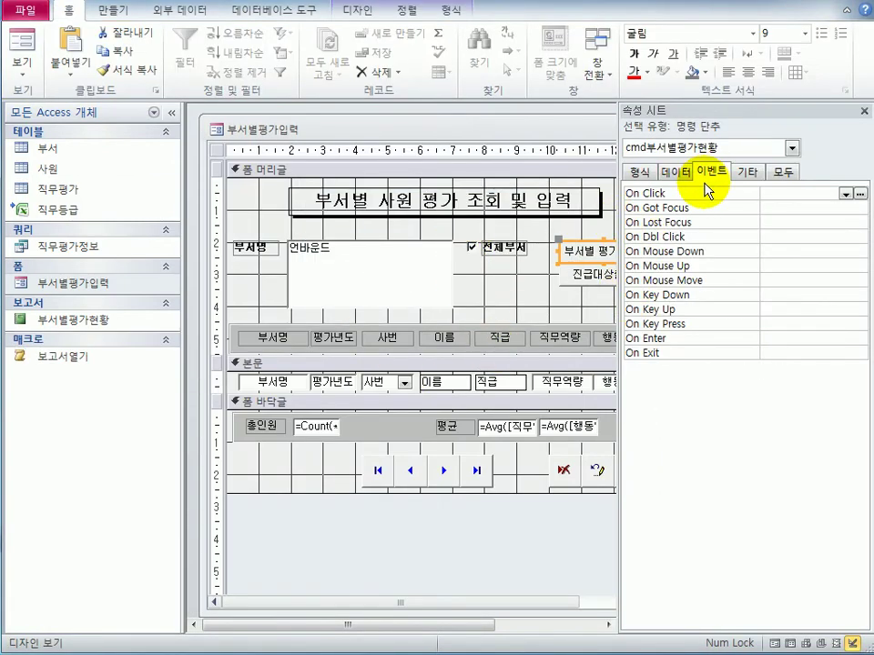
Assign the 보고서열기 macro to the On Click event of the cmd부서별평가현황 button.
{"action": "left_click", "coordinate": [780, 195]}
{"action": "left_click", "coordinate": [845, 195]}
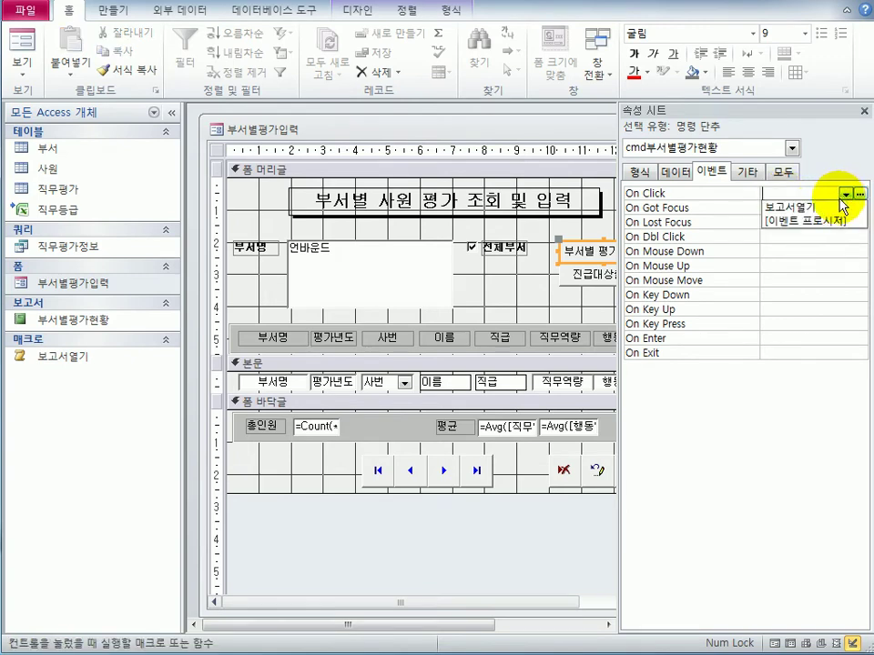
{"action": "left_click", "coordinate": [838, 207]}
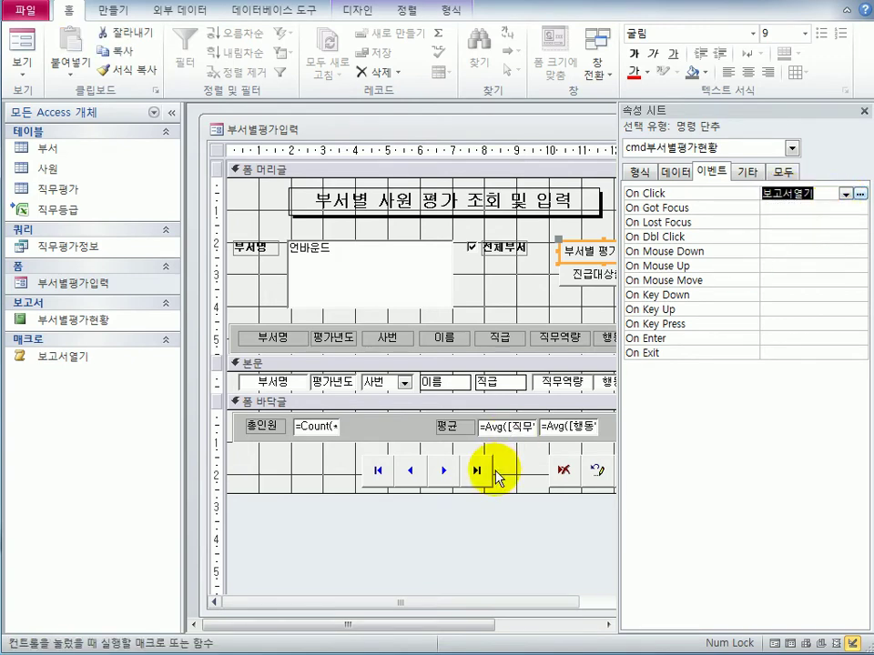
Test the 부서별 평가 현황 button in Form view with 신규사업팀 selected, then close the report preview.
{"action": "left_click", "coordinate": [29, 53]}
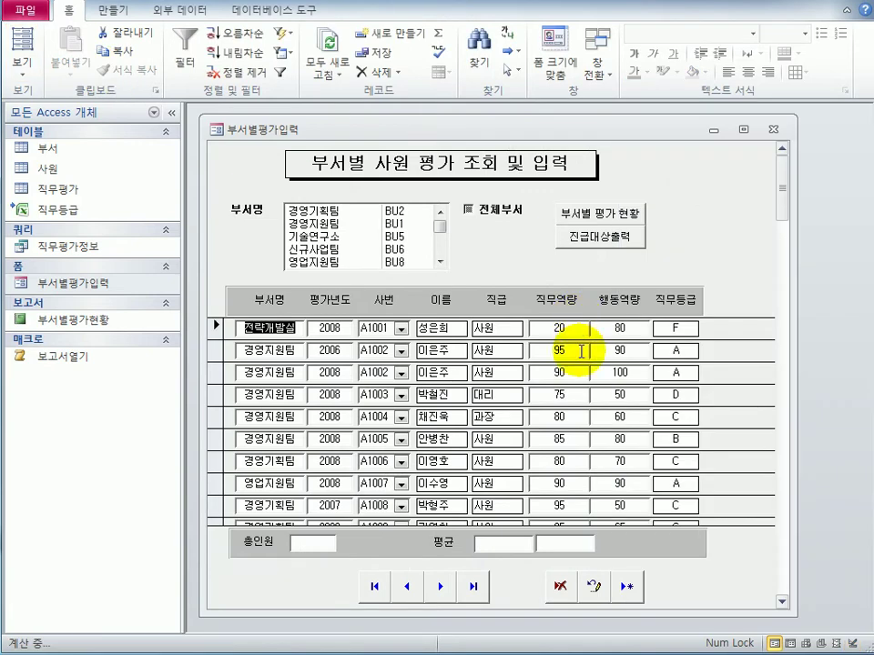
{"action": "left_click", "coordinate": [312, 211]}
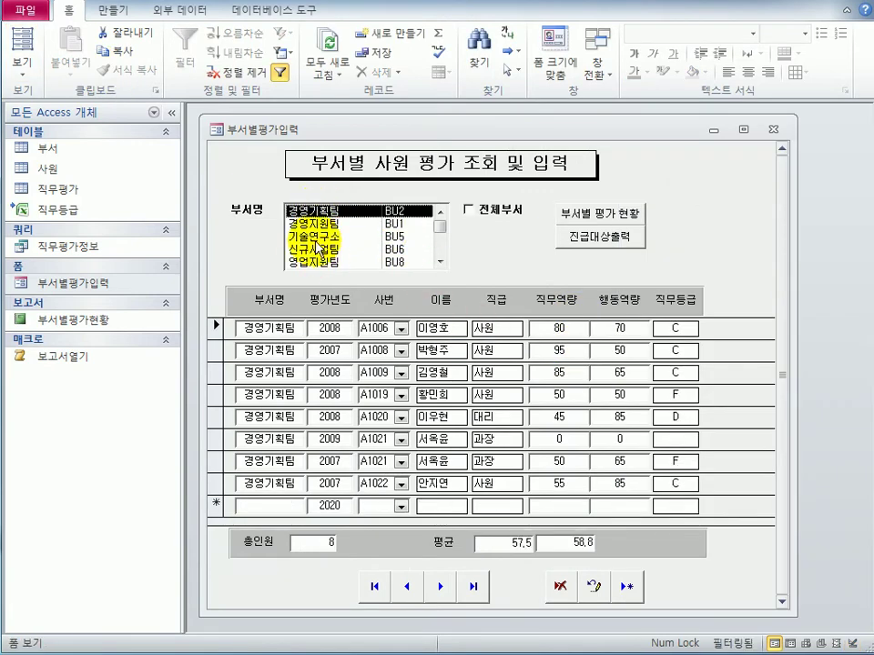
{"action": "left_click", "coordinate": [318, 248]}
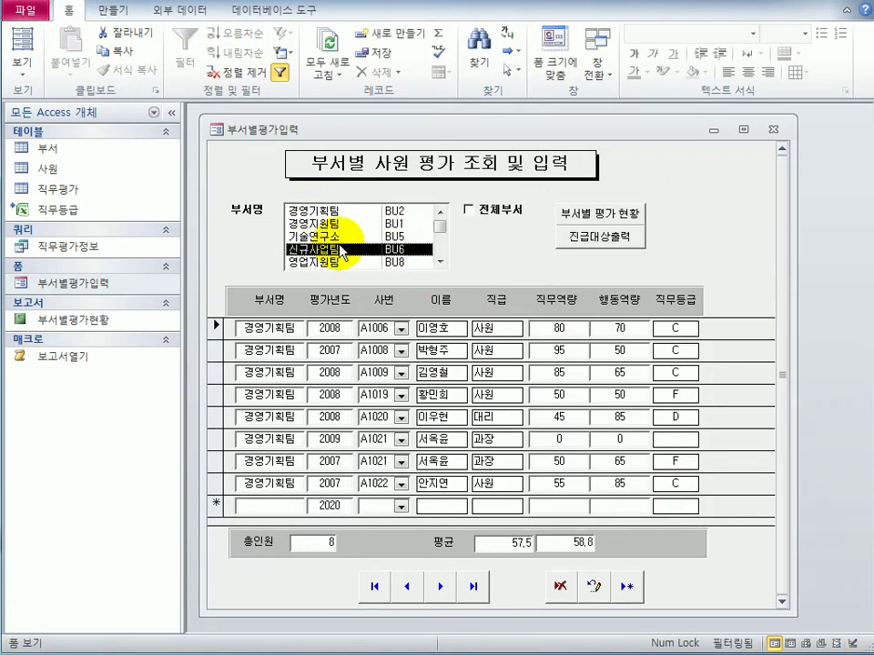
{"action": "left_click", "coordinate": [608, 217]}
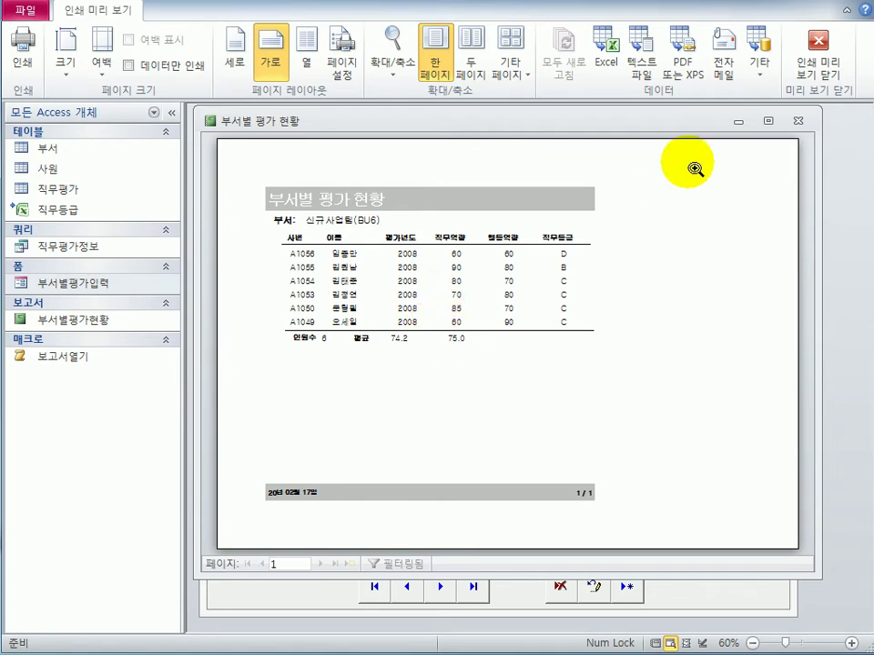
{"action": "left_click", "coordinate": [825, 67]}
Close the 부서별평가입력 form with its design changes saved, then reopen it in Design view.
{"action": "left_click", "coordinate": [774, 130]}
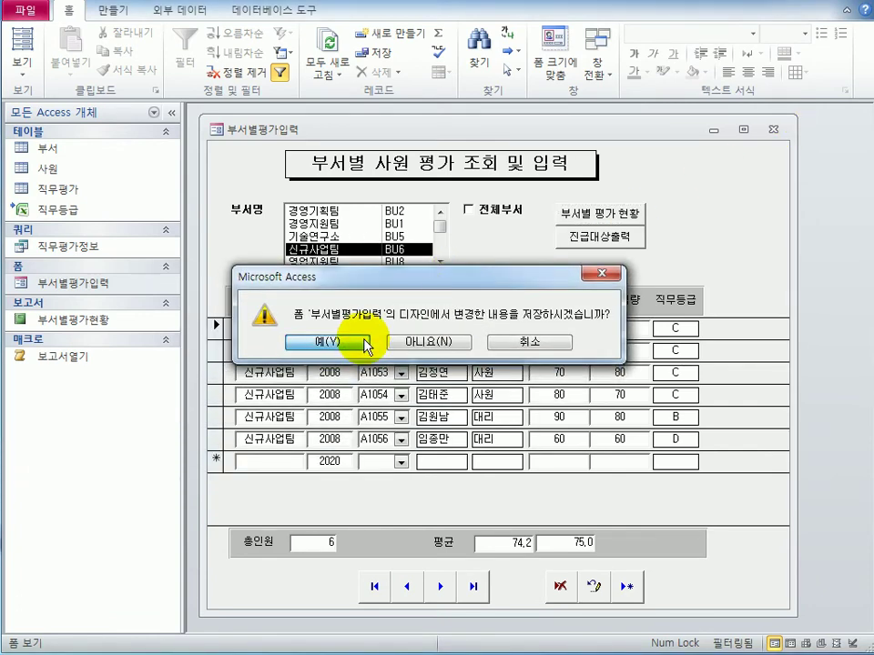
{"action": "left_click", "coordinate": [368, 340]}
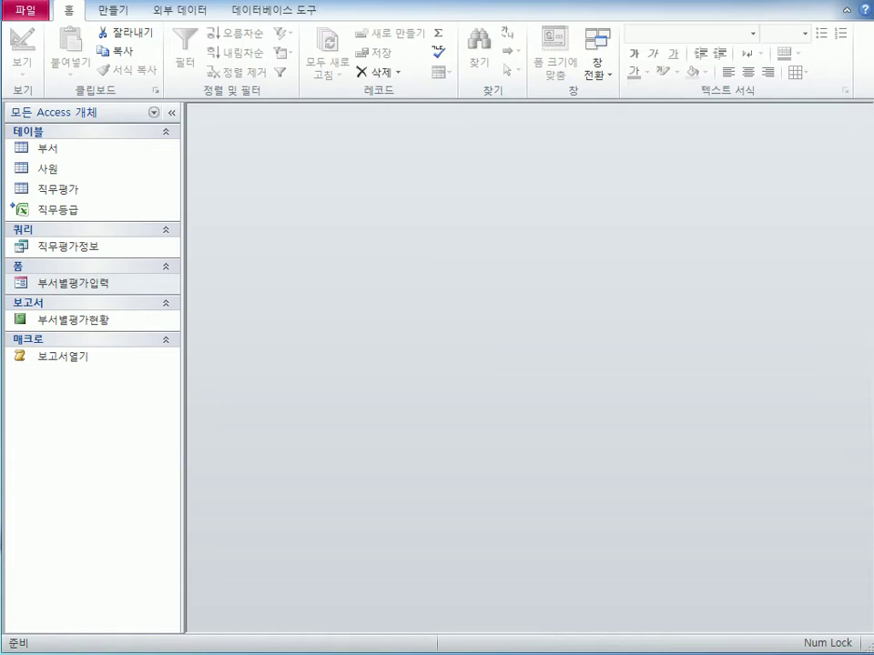
{"action": "right_click", "coordinate": [74, 285]}
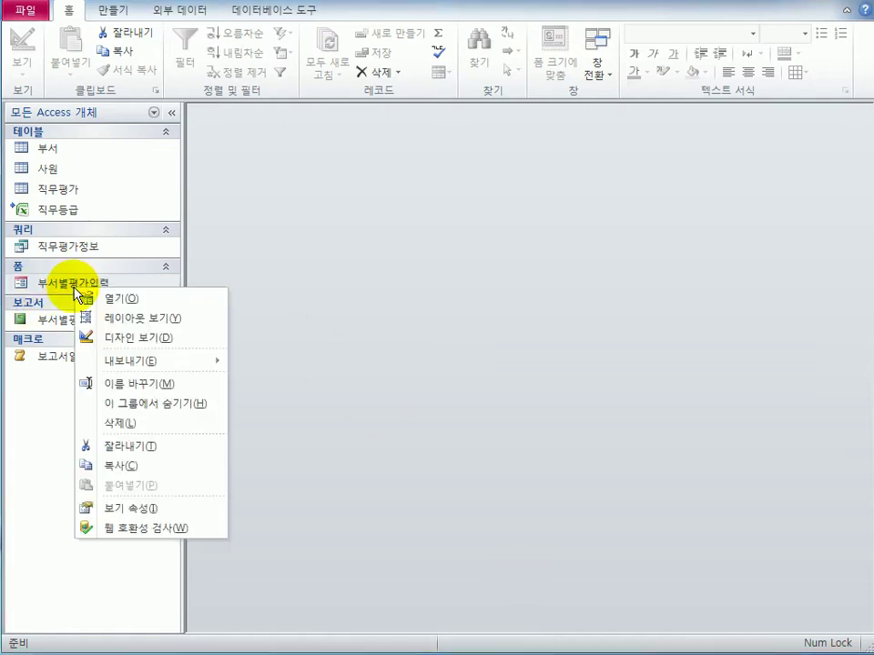
{"action": "left_click", "coordinate": [132, 338]}
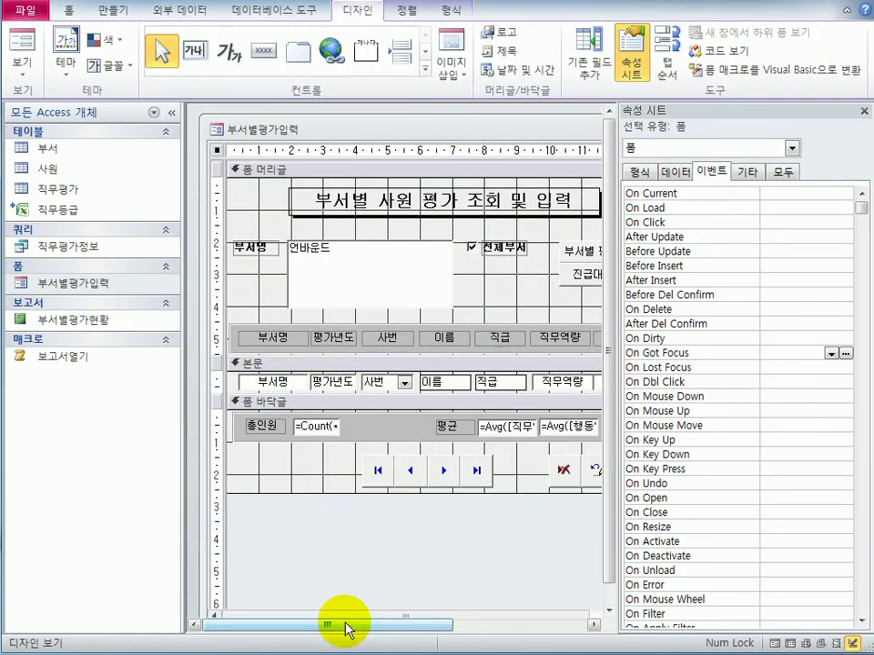
Create an event procedure for the On Got Focus event of the txt직무등급 text box and open its code.
{"action": "left_click_drag", "start_coordinate": [346, 628], "coordinate": [471, 635]}
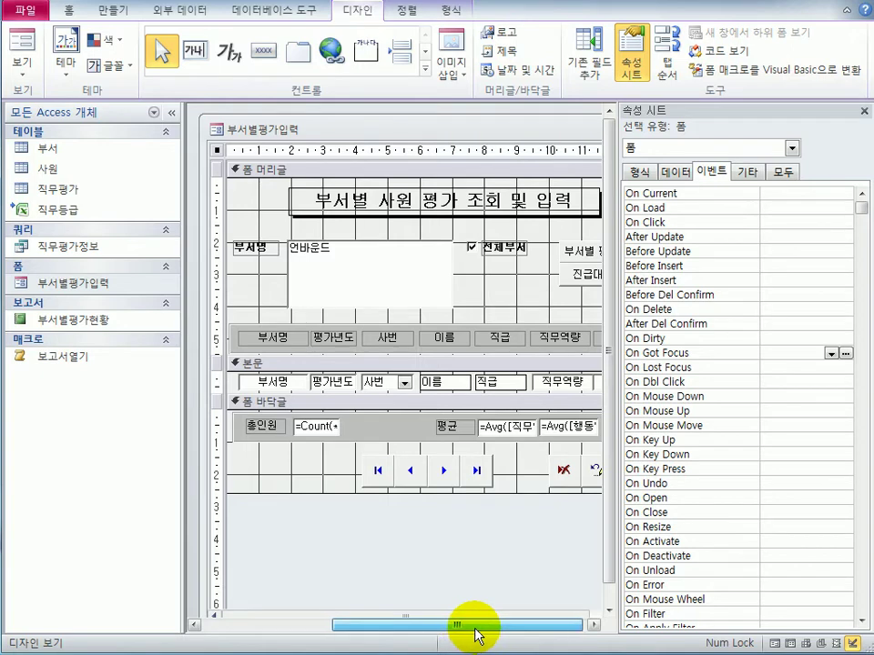
{"action": "left_click", "coordinate": [470, 386]}
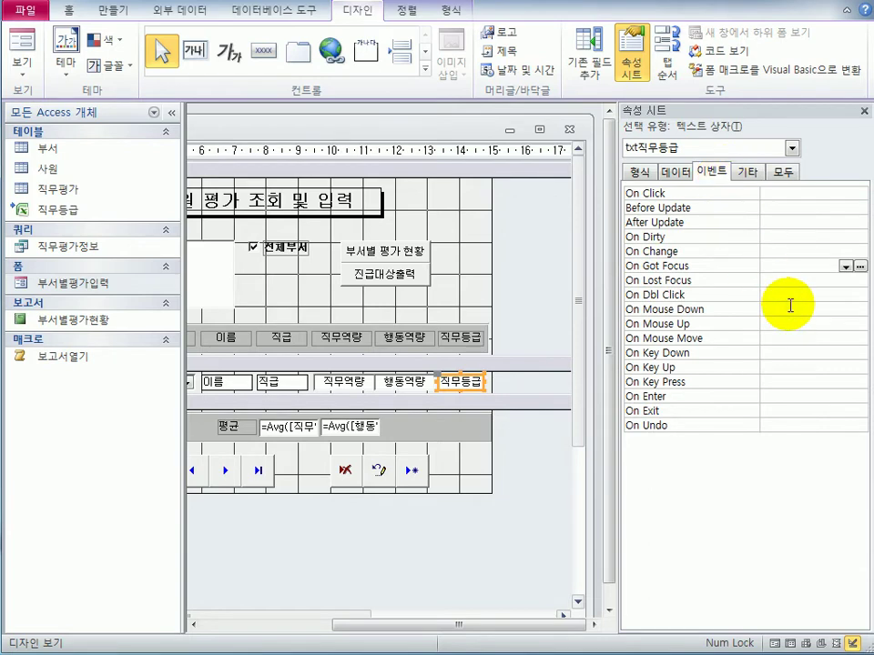
{"action": "left_click", "coordinate": [792, 263]}
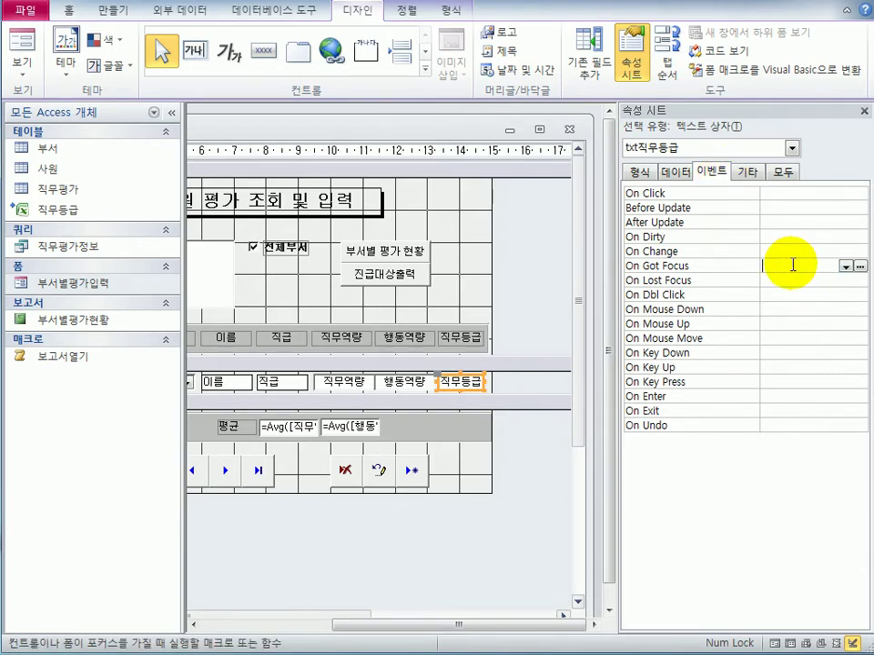
{"action": "left_click", "coordinate": [845, 267]}
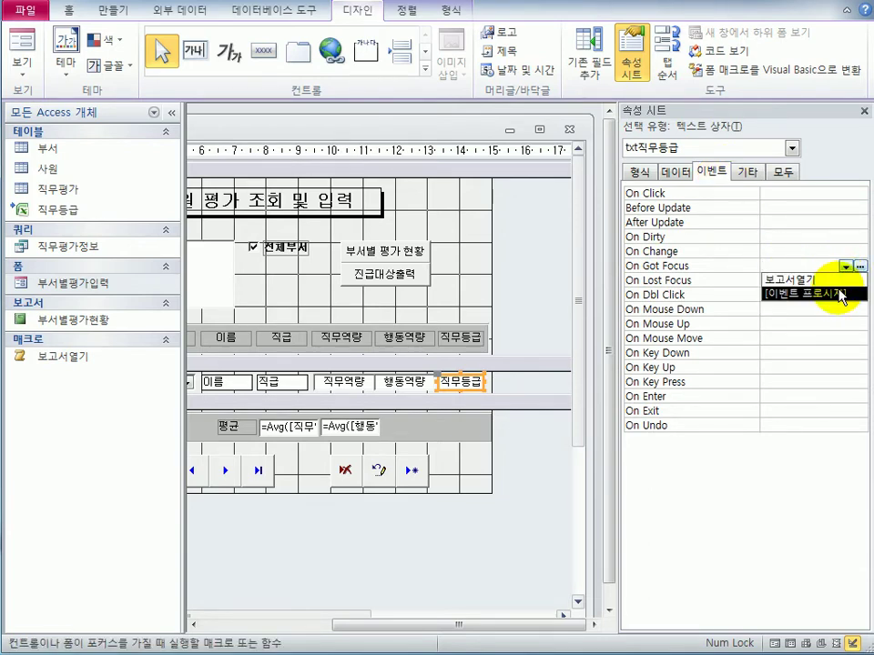
{"action": "left_click", "coordinate": [841, 294]}
{"action": "left_click", "coordinate": [861, 267]}
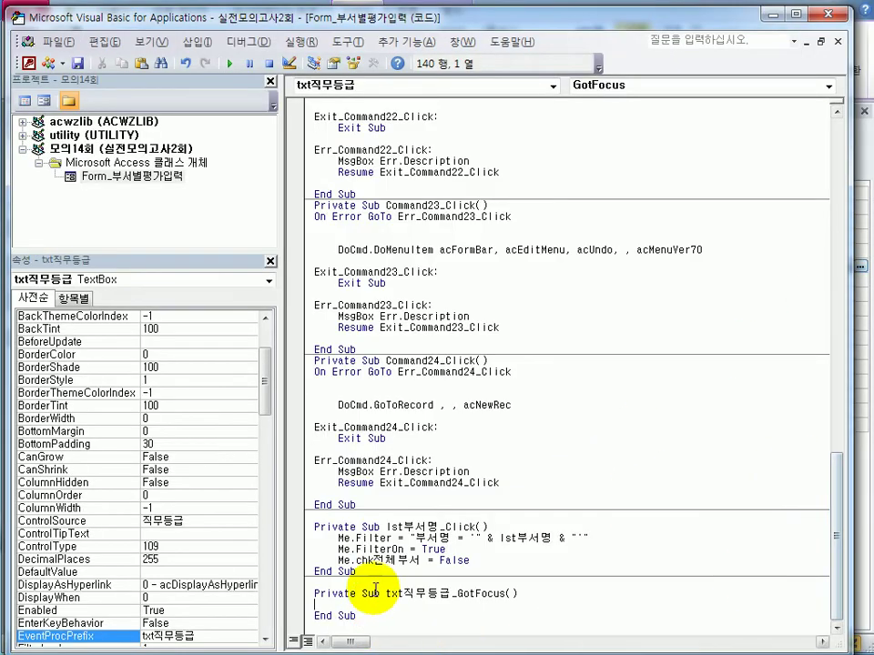
Declare a variable named 평균 at the start of the txt직무등급_GotFocus procedure.
{"action": "left_click_drag", "start_coordinate": [381, 592], "coordinate": [517, 592]}
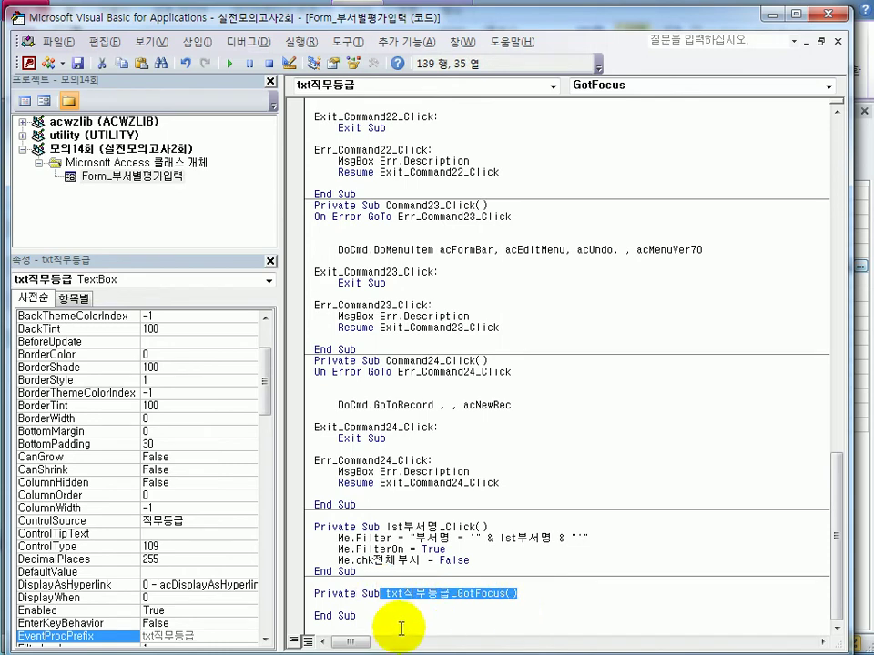
{"action": "left_click", "coordinate": [398, 615]}
{"action": "left_click", "coordinate": [370, 605]}
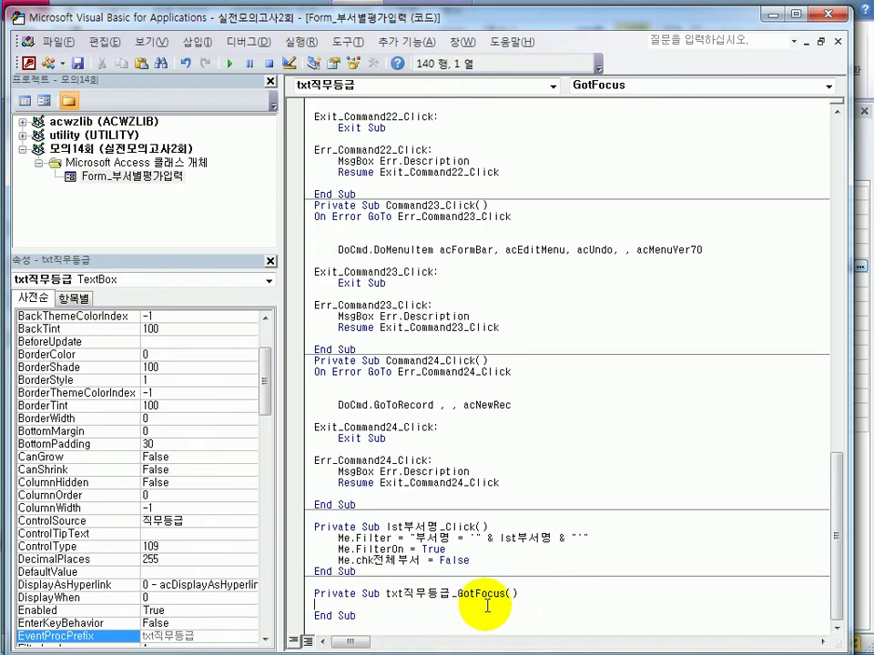
{"action": "key", "text": "Tab"}
{"action": "key", "text": "Return"}
{"action": "type", "text": "d"}
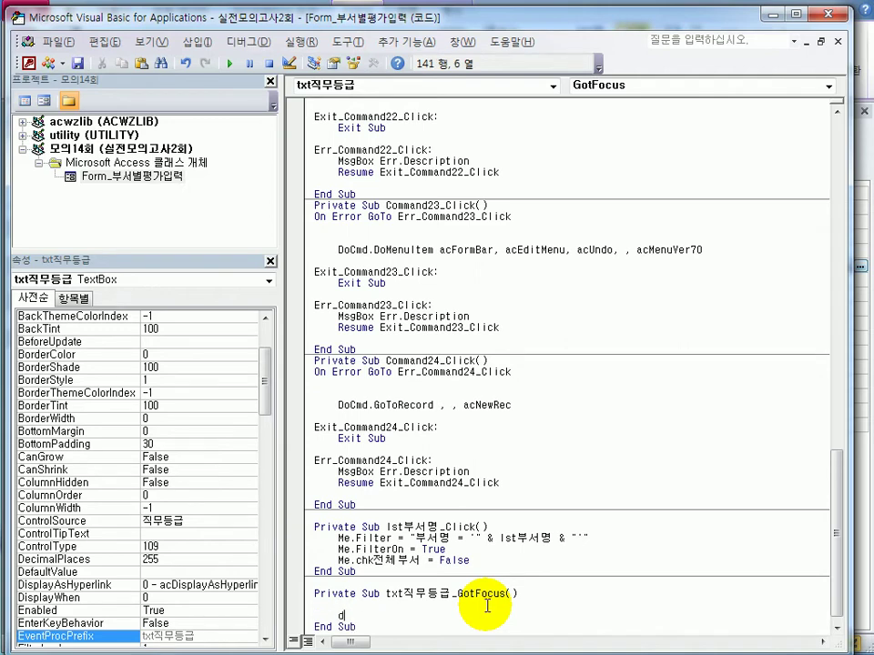
{"action": "type", "text": "im 평균"}
{"action": "key", "text": "Return"}
{"action": "key", "text": "Tab"}
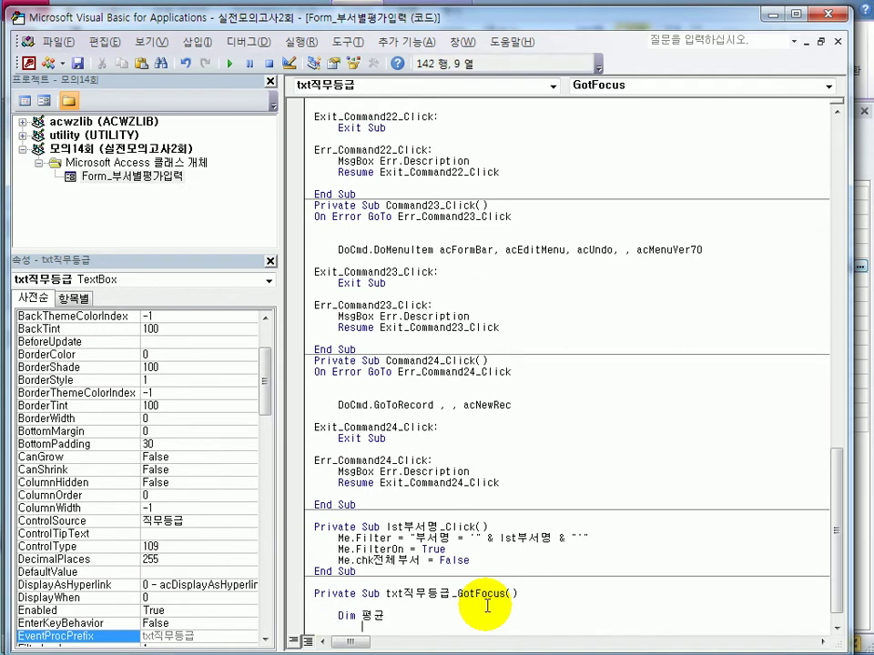
{"action": "key", "text": "Return"}
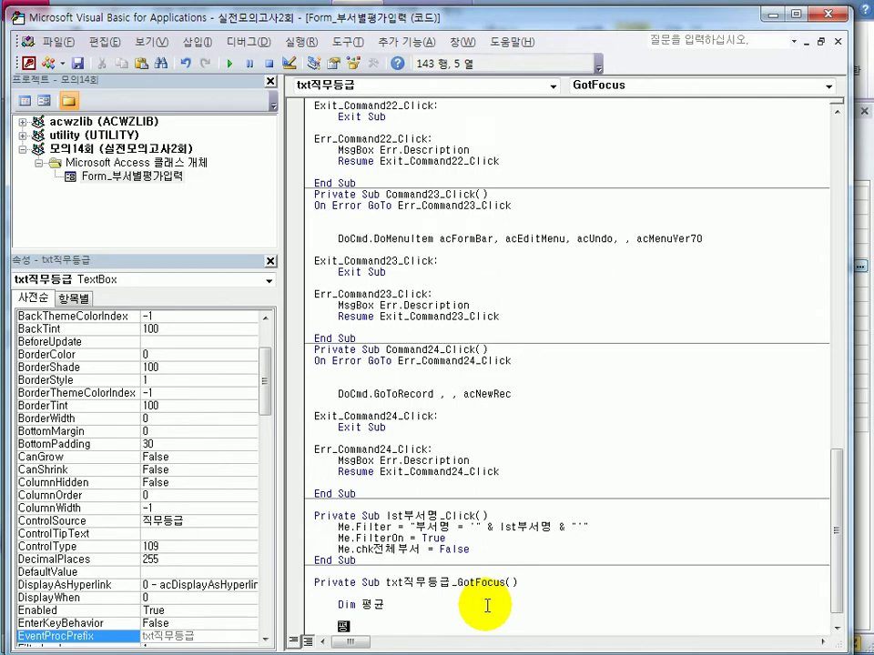
Assign (txt직무역량 + txt행동역량) / 2 to the 평균 variable.
{"action": "type", "text": "평균 = (txt직"}
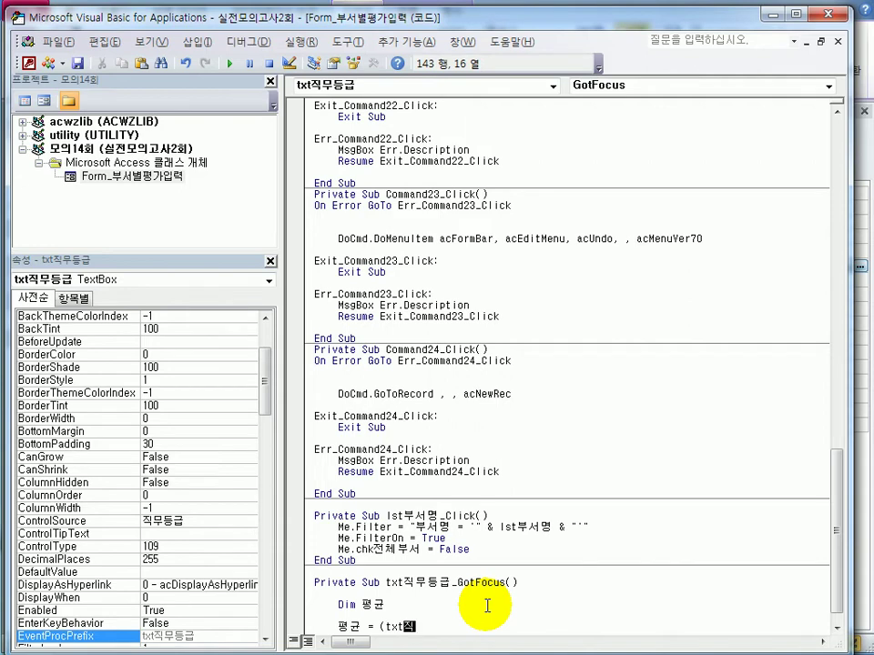
{"action": "type", "text": "무역량 + txt"}
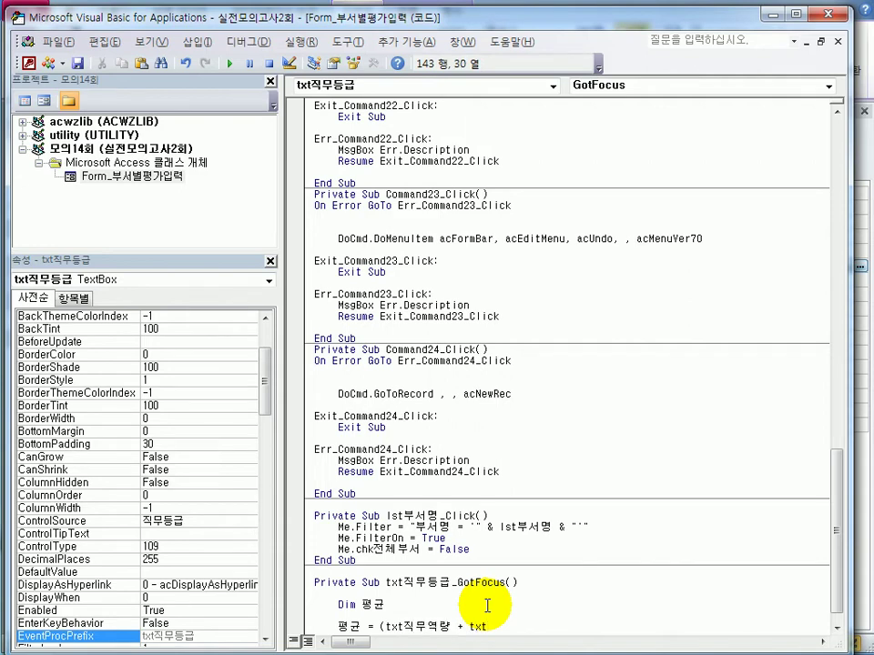
{"action": "type", "text": "행동역량) / 2"}
{"action": "key", "text": "Return"}
{"action": "key", "text": "Return"}
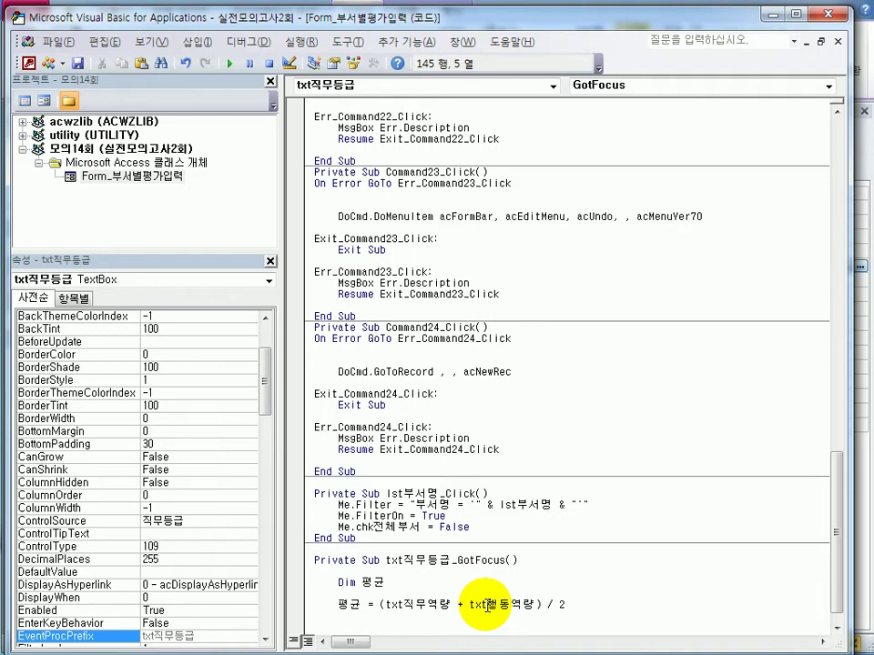
Begin a Select Case block that evaluates 평균 below the average calculation.
{"action": "type", "text": "select case"}
{"action": "key", "text": "Return"}
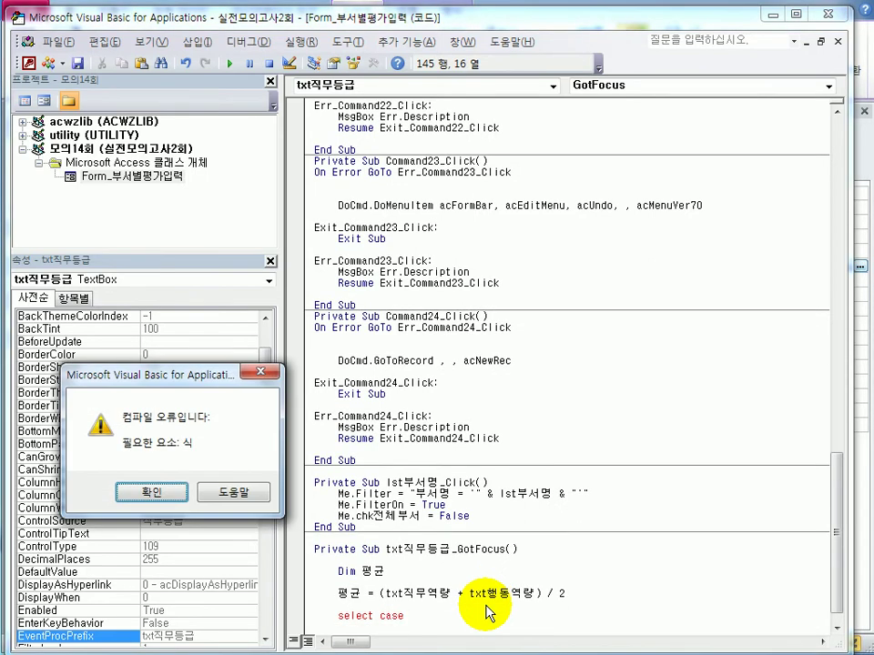
{"action": "key", "text": "Return"}
{"action": "type", "text": "평균"}
{"action": "key", "text": "Return"}
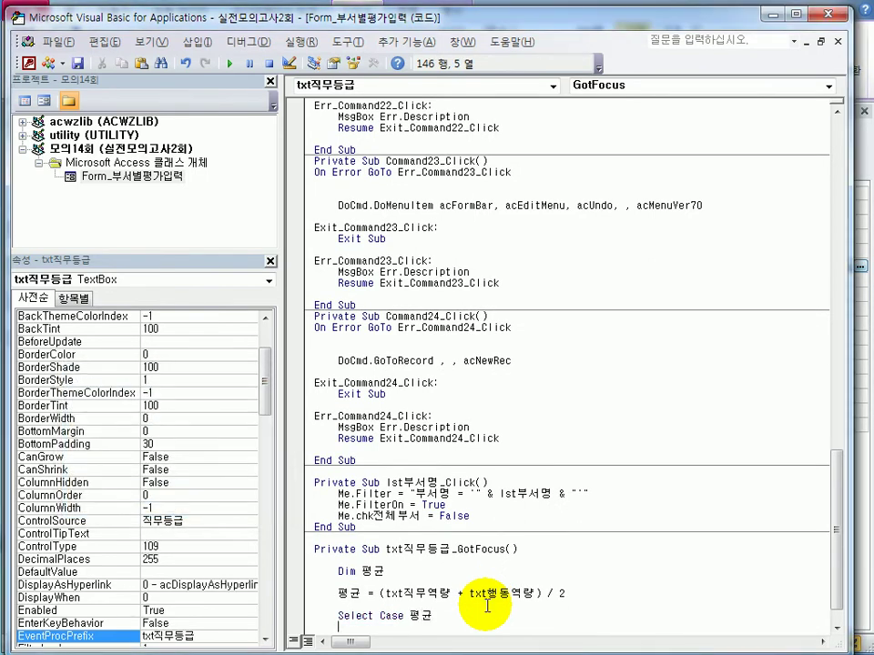
{"action": "key", "text": "Return"}
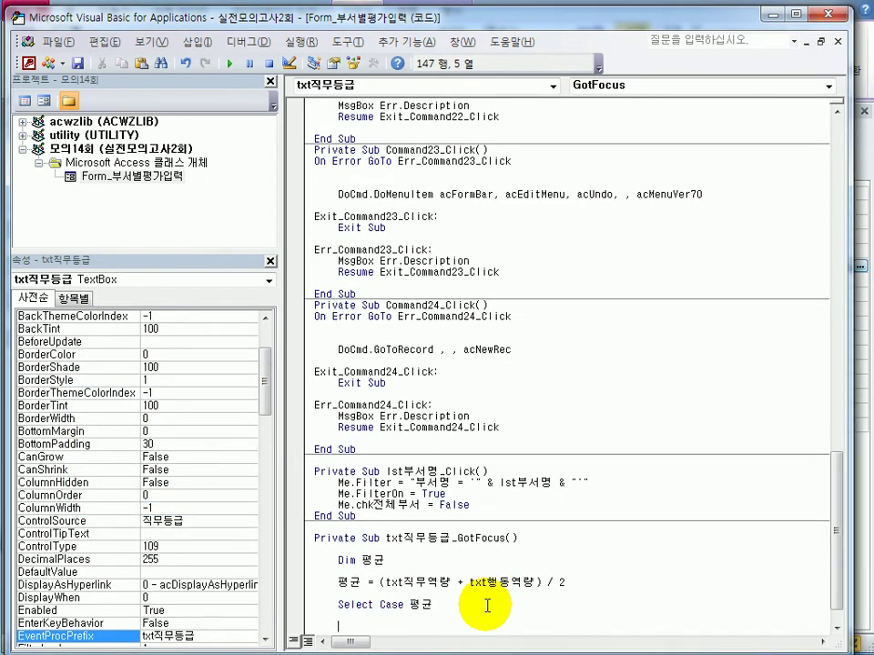
{"action": "key", "text": "BackSpace"}
{"action": "key", "text": "BackSpace"}
Add a Case Is >= 90 branch that sets txt직무등급 to "A".
{"action": "key", "text": "Tab"}
{"action": "key", "text": "Tab"}
{"action": "type", "text": "case is >"}
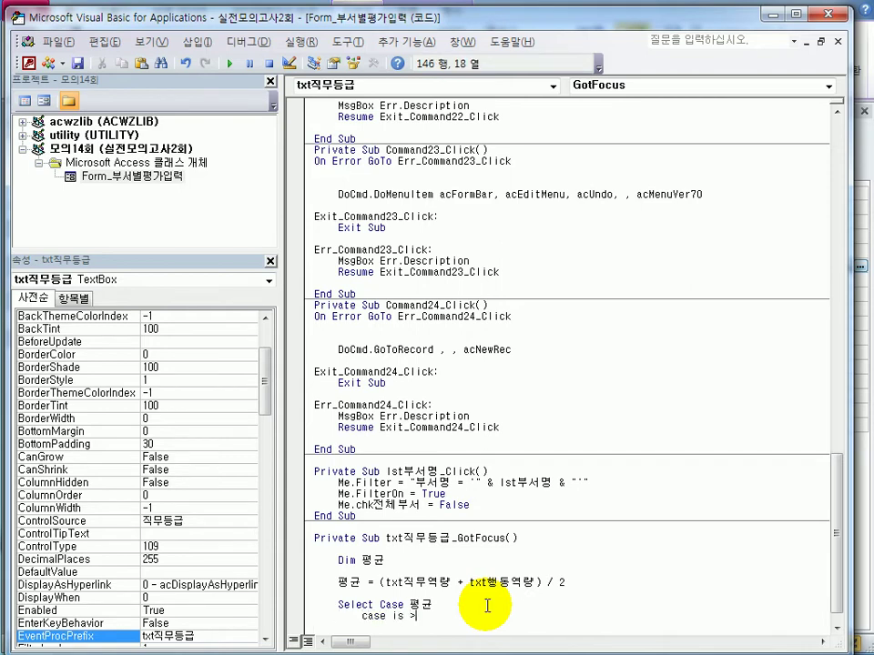
{"action": "type", "text": "=90"}
{"action": "key", "text": "Return"}
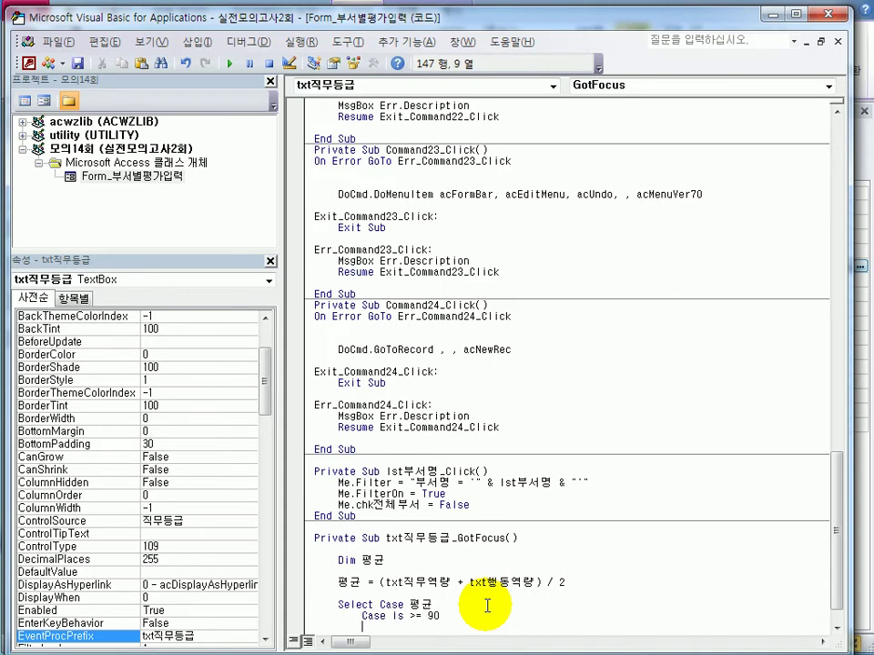
{"action": "key", "text": "Tab"}
{"action": "type", "text": "txt직묻"}
{"action": "type", "text": "등급"}
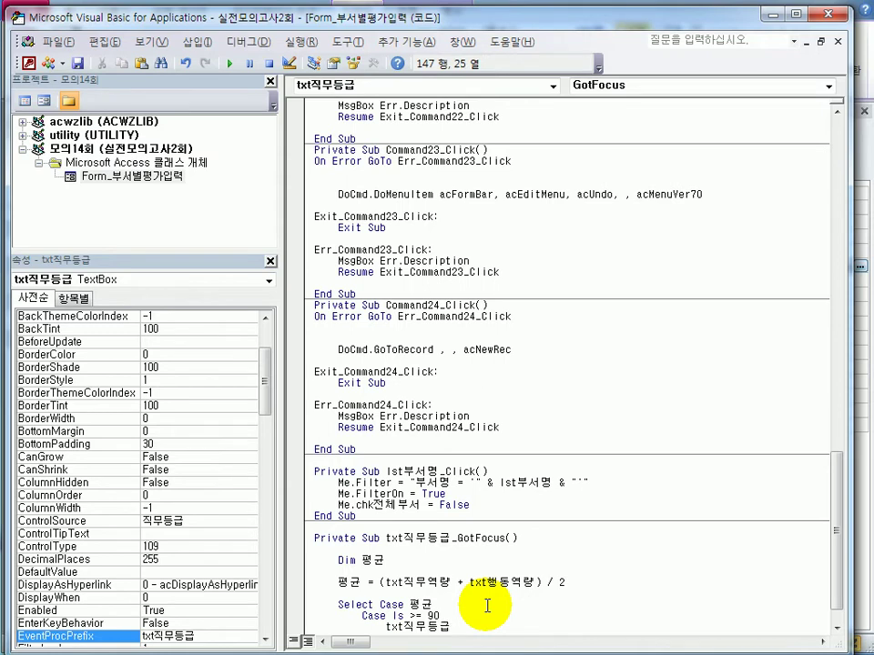
{"action": "type", "text": " =\"A\""}
{"action": "key", "text": "Return"}
Duplicate the two-line Case Is >= 90 branch directly below itself.
{"action": "key", "text": "Up"}
{"action": "key", "text": "Up"}
{"action": "key", "text": "Home"}
{"action": "key", "text": "shift+Down"}
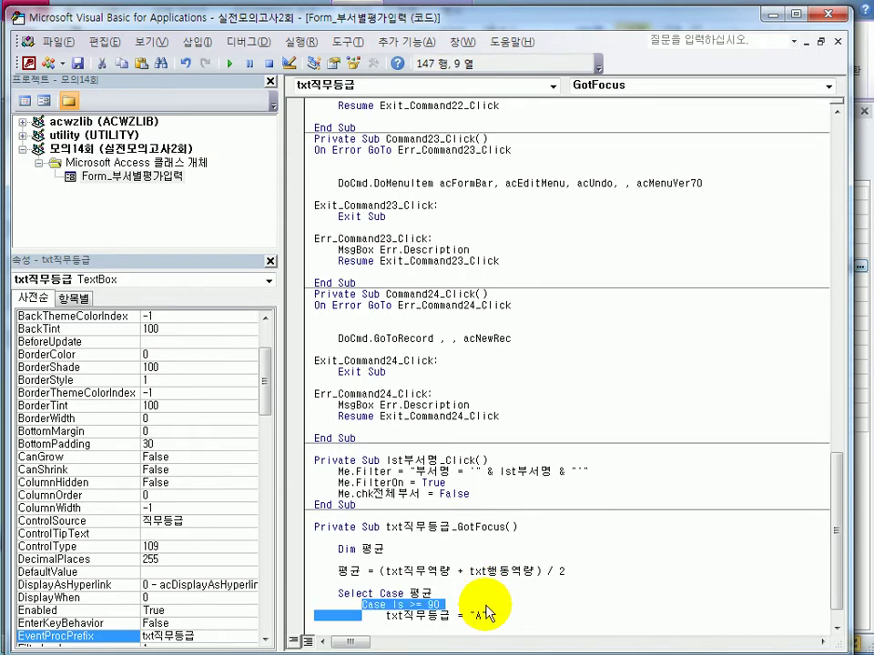
{"action": "key", "text": "shift+End"}
{"action": "key", "text": "ctrl+c"}
{"action": "key", "text": "End"}
{"action": "key", "text": "Return"}
{"action": "key", "text": "ctrl+v"}
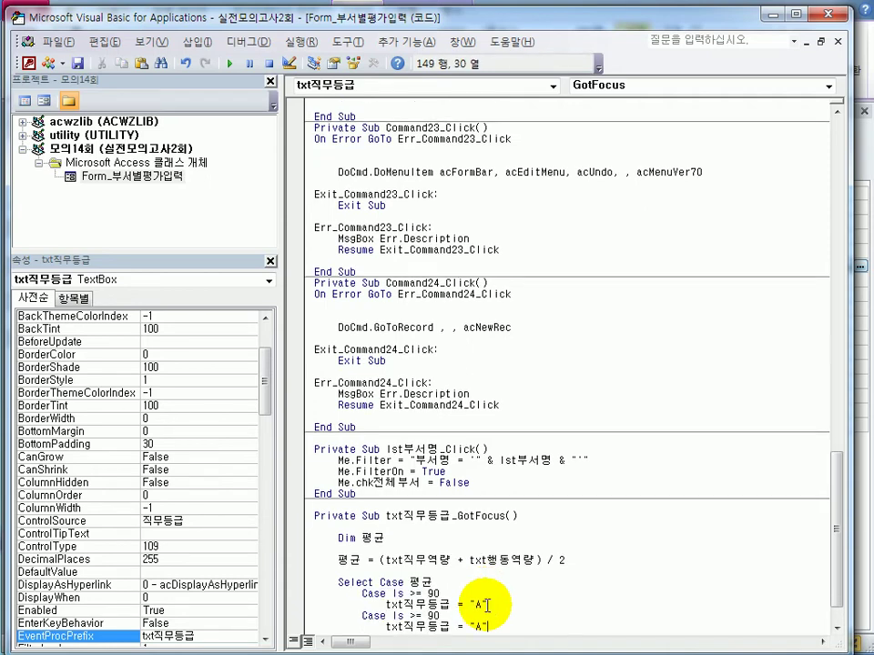
Change the copied branch to Case Is >= 80 with txt직무등급 set to "B".
{"action": "key", "text": "Up"}
{"action": "key", "text": "Left"}
{"action": "key", "text": "BackSpace"}
{"action": "type", "text": "8"}
{"action": "key", "text": "Down"}
{"action": "key", "text": "End"}
{"action": "key", "text": "Left"}
{"action": "key", "text": "Left"}
{"action": "type", "text": "B"}
{"action": "key", "text": "Delete"}
{"action": "key", "text": "End"}
Paste another copy of the branch and change it to Case Is >= 70 with grade "C".
{"action": "key", "text": "Return"}
{"action": "key", "text": "ctrl+v"}
{"action": "key", "text": "Up"}
{"action": "key", "text": "Left"}
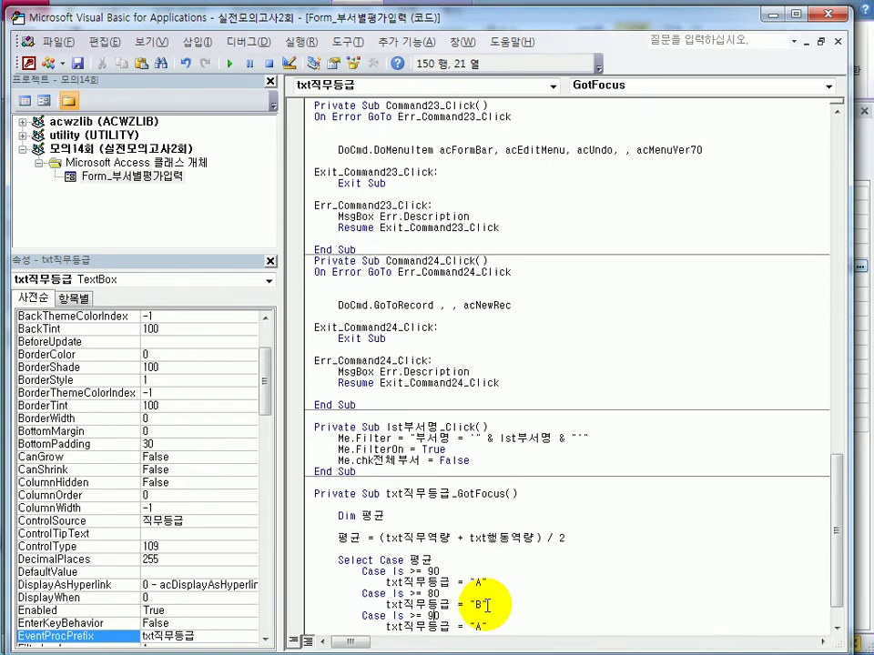
{"action": "key", "text": "BackSpace"}
{"action": "type", "text": "7"}
{"action": "key", "text": "Down"}
{"action": "key", "text": "End"}
{"action": "key", "text": "Left"}
{"action": "key", "text": "Left"}
{"action": "type", "text": "C"}
{"action": "key", "text": "Delete"}
Paste a further copy of the branch and change it to Case Is >= 60 with grade "D".
{"action": "key", "text": "Down"}
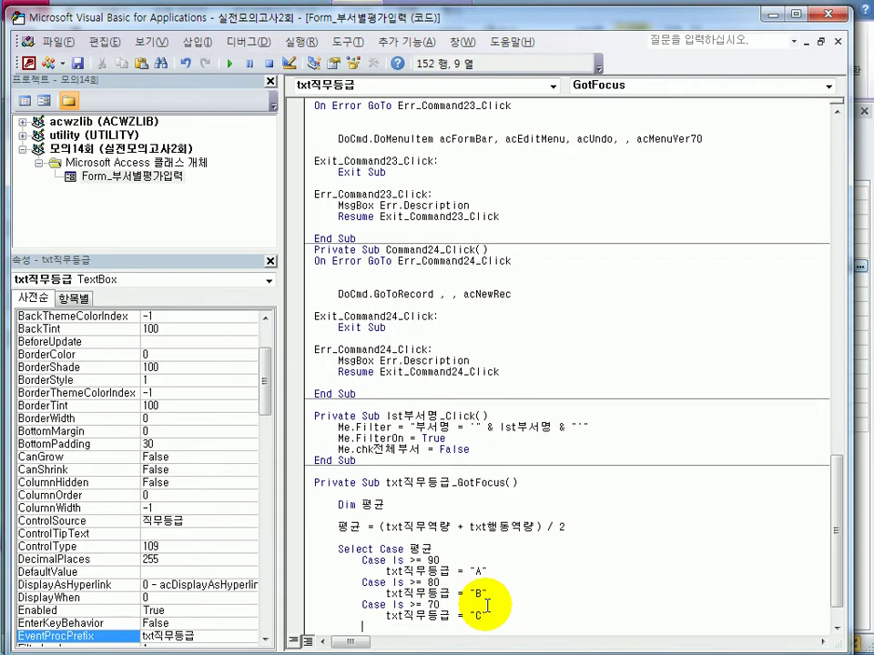
{"action": "key", "text": "Down"}
{"action": "key", "text": "Up"}
{"action": "key", "text": "BackSpace"}
{"action": "key", "text": "BackSpace"}
{"action": "type", "text": "60"}
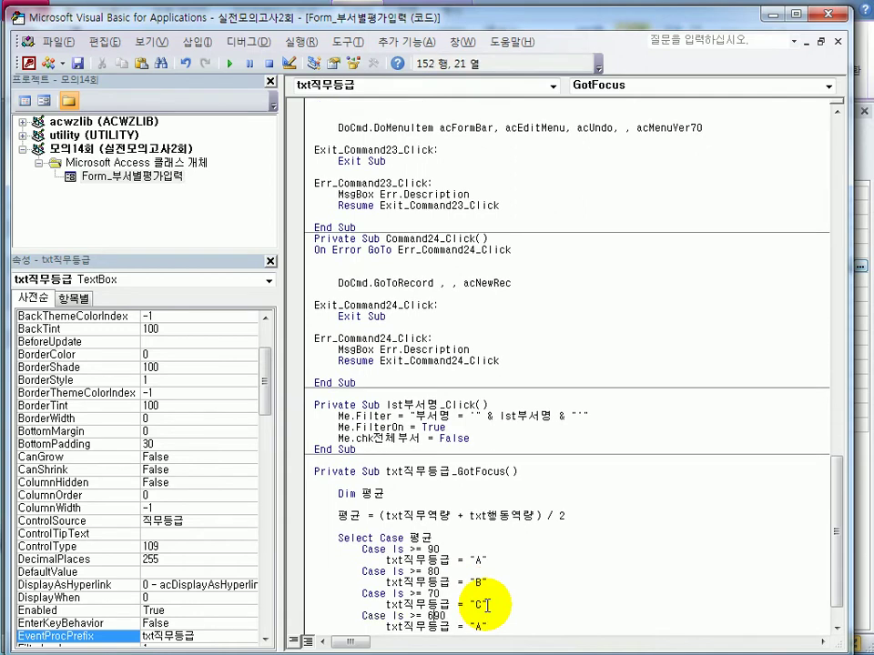
{"action": "key", "text": "Down"}
{"action": "key", "text": "End"}
{"action": "key", "text": "Left"}
{"action": "key", "text": "Left"}
{"action": "type", "text": "D"}
{"action": "key", "text": "Delete"}
{"action": "key", "text": "Right"}
Paste a final copy of the branch and turn it into Case Else with txt직무등급 set to "F".
{"action": "key", "text": "Return"}
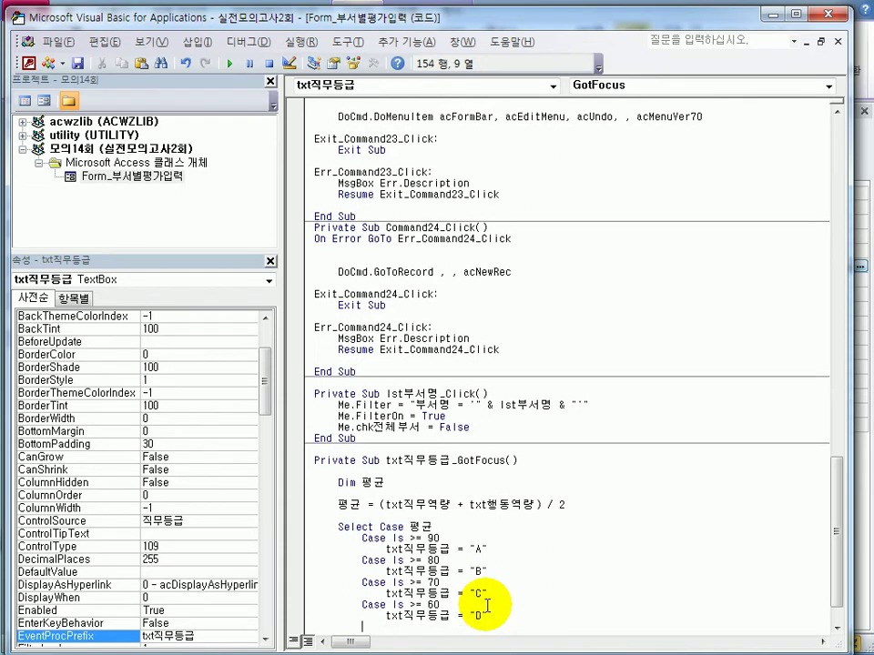
{"action": "key", "text": "ctrl+v"}
{"action": "key", "text": "Up"}
{"action": "key", "text": "Left"}
{"action": "key", "text": "Left"}
{"action": "key", "text": "Left"}
{"action": "key", "text": "Left"}
{"action": "key", "text": "Left"}
{"action": "key", "text": "Left"}
{"action": "key", "text": "Left"}
{"action": "key", "text": "Left"}
{"action": "key", "text": "Left"}
{"action": "key", "text": "Left"}
{"action": "key", "text": "Left"}
{"action": "key", "text": "Left"}
{"action": "key", "text": "Left"}
{"action": "key", "text": "Left"}
{"action": "key", "text": "Left"}
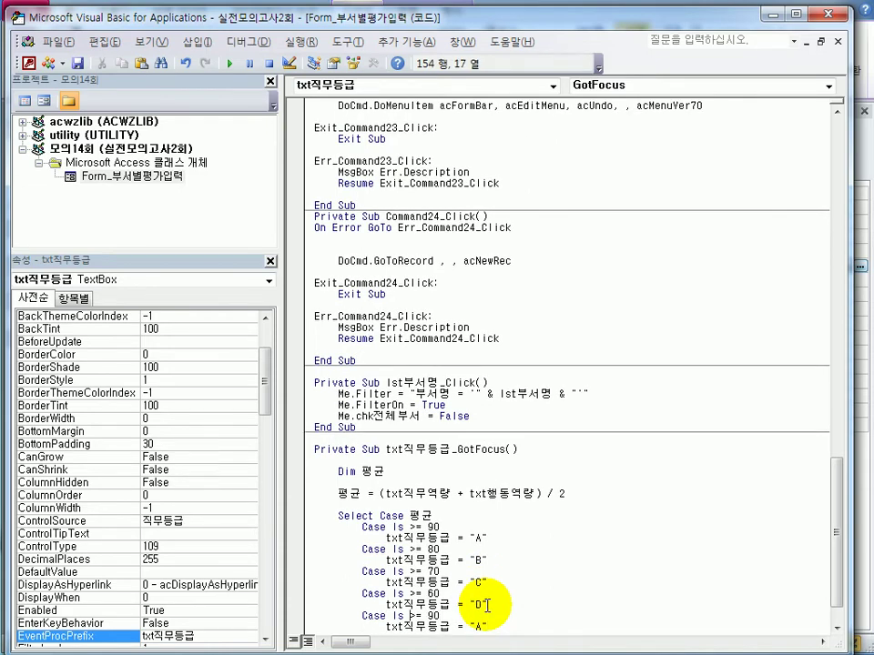
{"action": "key", "text": "Left"}
{"action": "key", "text": "shift+End"}
{"action": "type", "text": "ㄷ"}
{"action": "key", "text": "BackSpace"}
{"action": "type", "text": "else"}
{"action": "key", "text": "Down"}
{"action": "key", "text": "End"}
{"action": "key", "text": "Left"}
{"action": "key", "text": "Left"}
{"action": "type", "text": "F"}
{"action": "key", "text": "Right"}
{"action": "key", "text": "BackSpace"}
Finish the conditional block with End Select, aligned with the Select Case line.
{"action": "key", "text": "Down"}
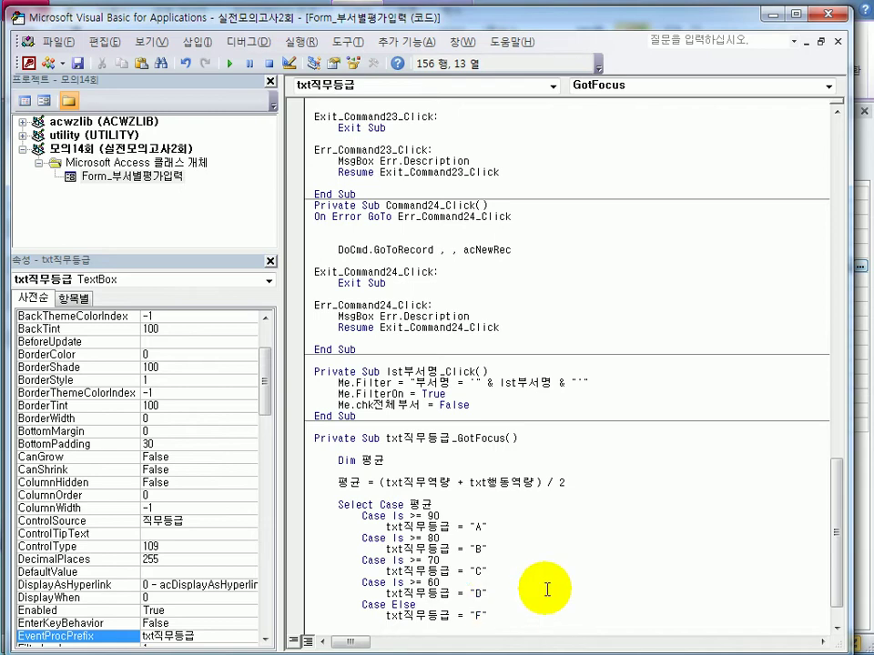
{"action": "key", "text": "BackSpace"}
{"action": "key", "text": "BackSpace"}
{"action": "type", "text": "end sl"}
{"action": "type", "text": "lect"}
{"action": "key", "text": "Return"}
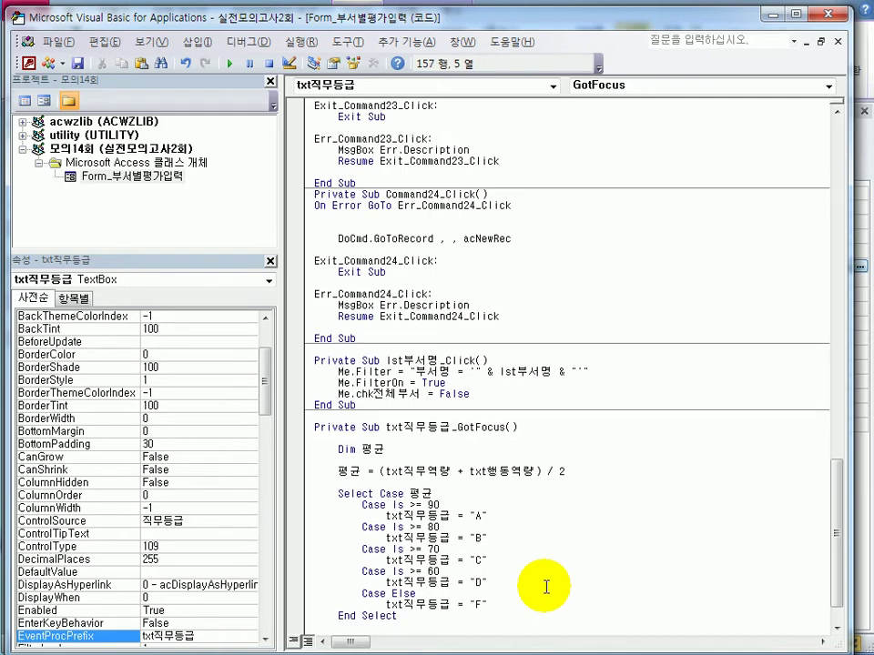
Close the code editor and the 부서별평가입력 form, saving the form's design changes.
{"action": "left_click", "coordinate": [822, 14]}
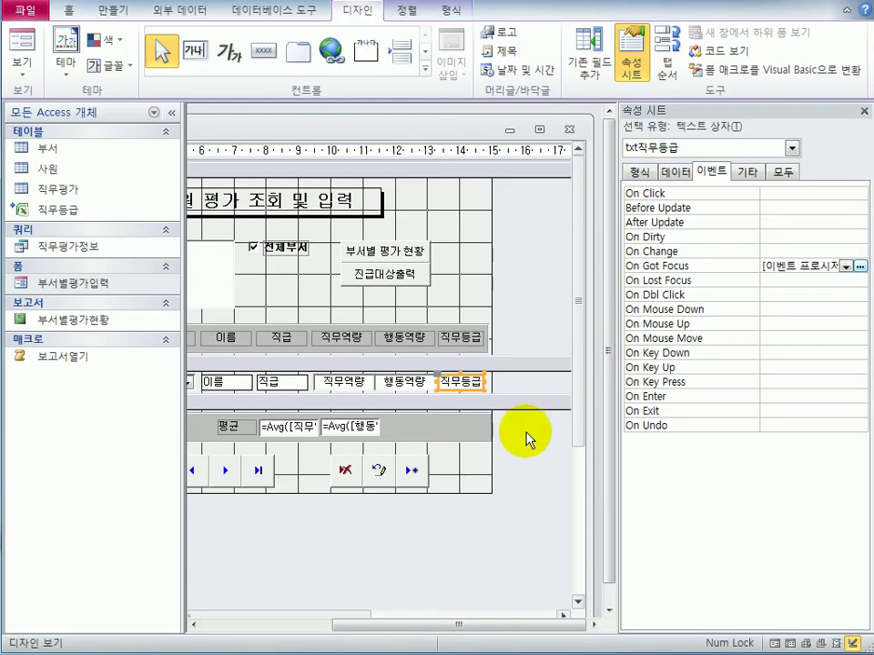
{"action": "left_click", "coordinate": [569, 129]}
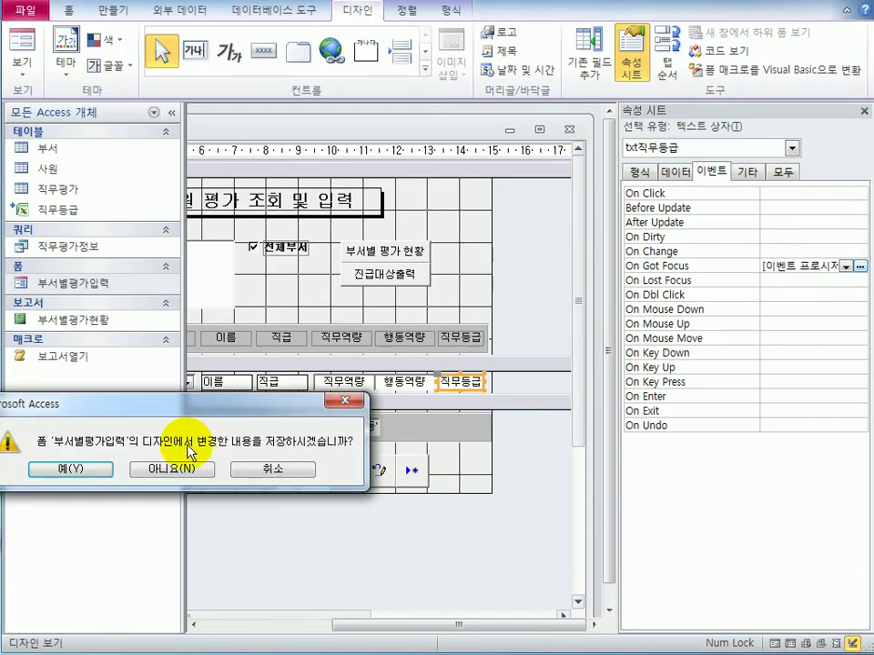
{"action": "left_click_drag", "start_coordinate": [205, 405], "coordinate": [503, 295]}
{"action": "left_click", "coordinate": [357, 413]}
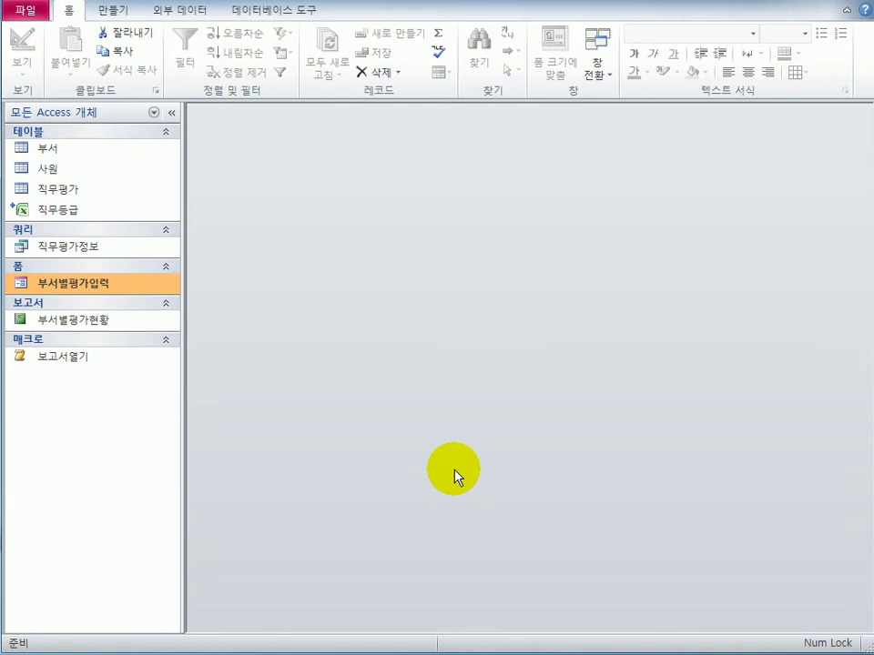
Create a new query in Design view based on the 직무평가정보 query and enlarge its field list to show all fields.
{"action": "left_click", "coordinate": [115, 11]}
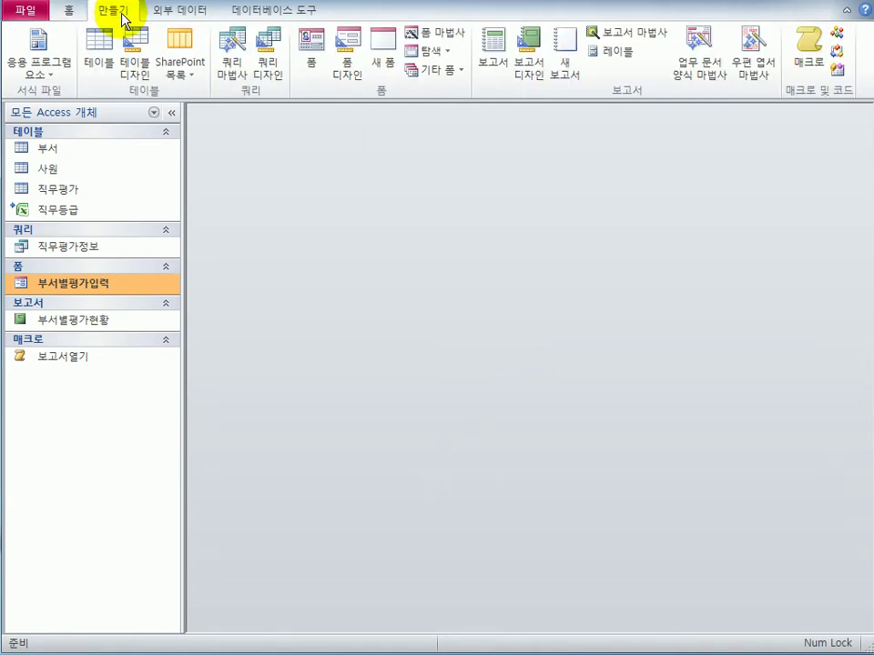
{"action": "left_click", "coordinate": [274, 84]}
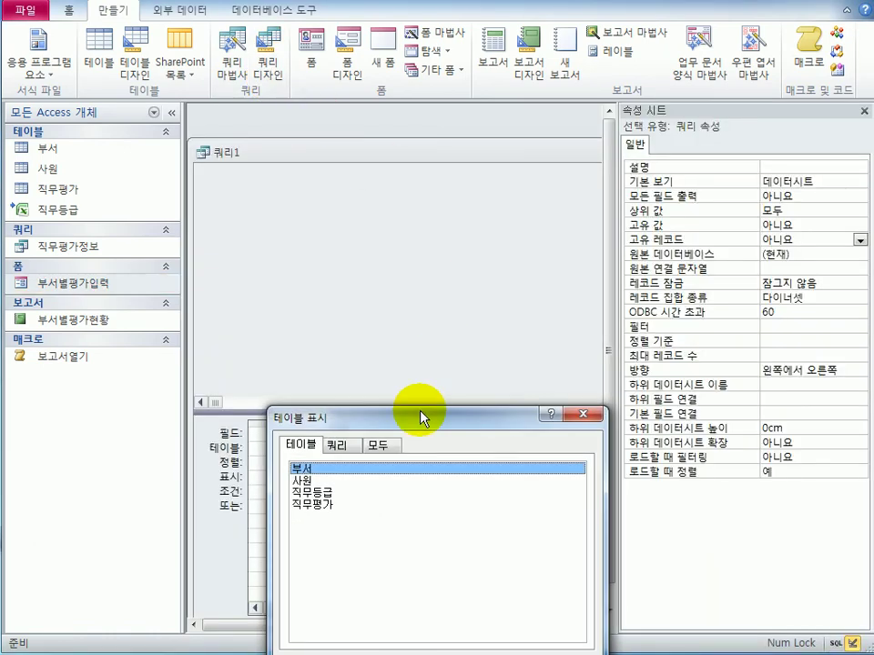
{"action": "left_click", "coordinate": [348, 447]}
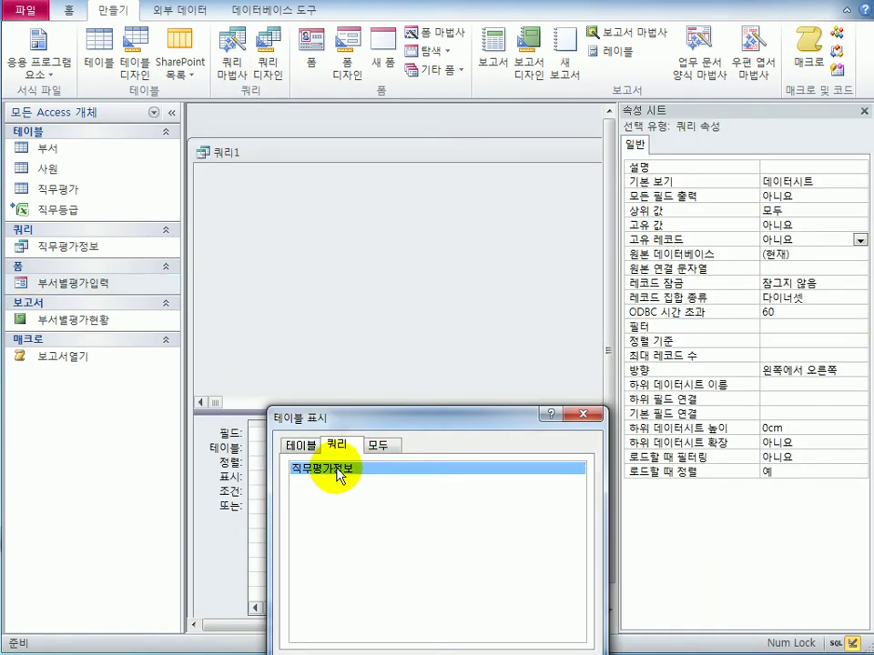
{"action": "double_click", "coordinate": [337, 471]}
{"action": "left_click_drag", "start_coordinate": [408, 427], "coordinate": [409, 343]}
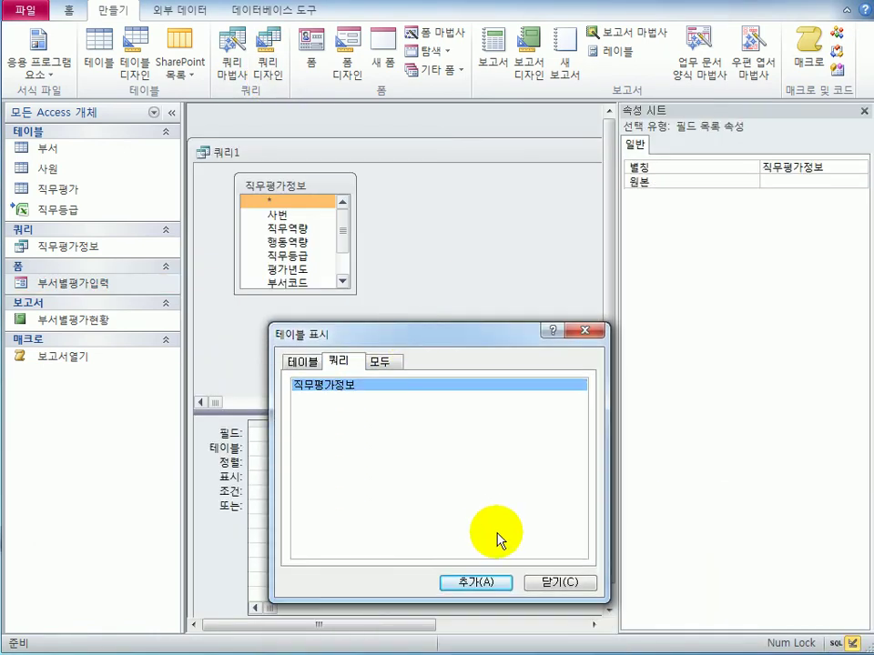
{"action": "left_click", "coordinate": [559, 590]}
{"action": "left_click_drag", "start_coordinate": [324, 290], "coordinate": [331, 358]}
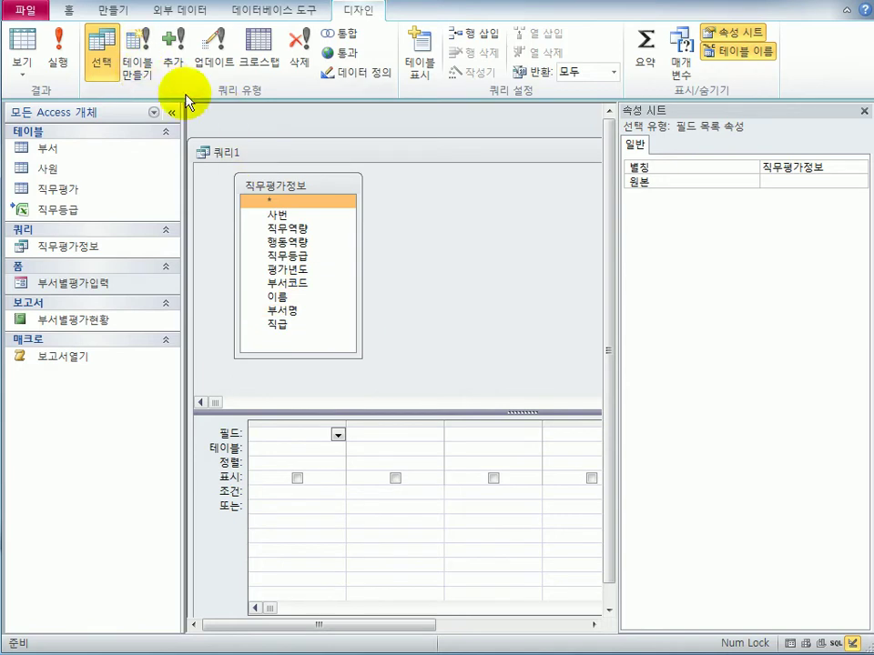
Make the query a make-table query that creates the table 2009년진급대상자 in the current database.
{"action": "left_click", "coordinate": [149, 80]}
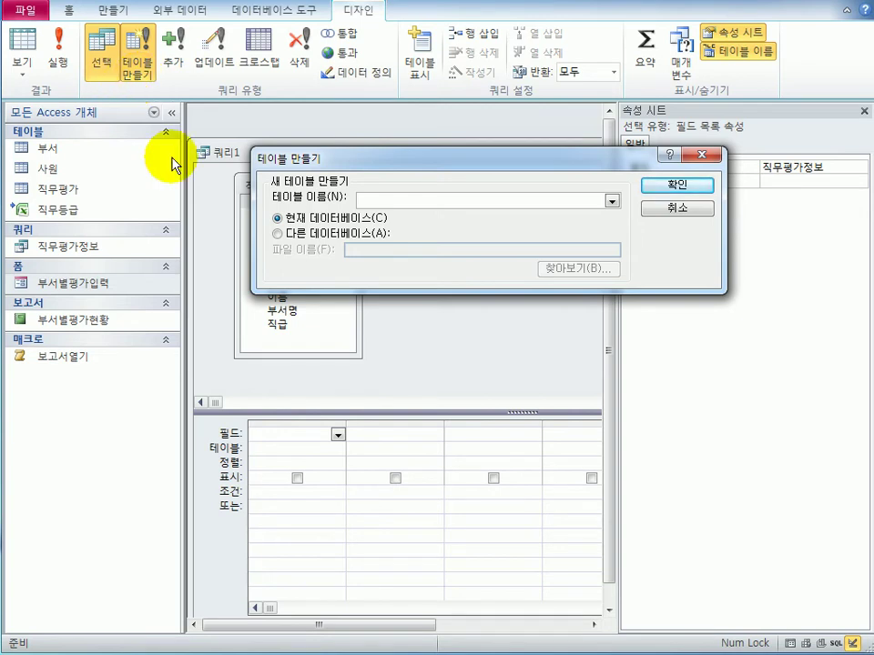
{"action": "type", "text": "200"}
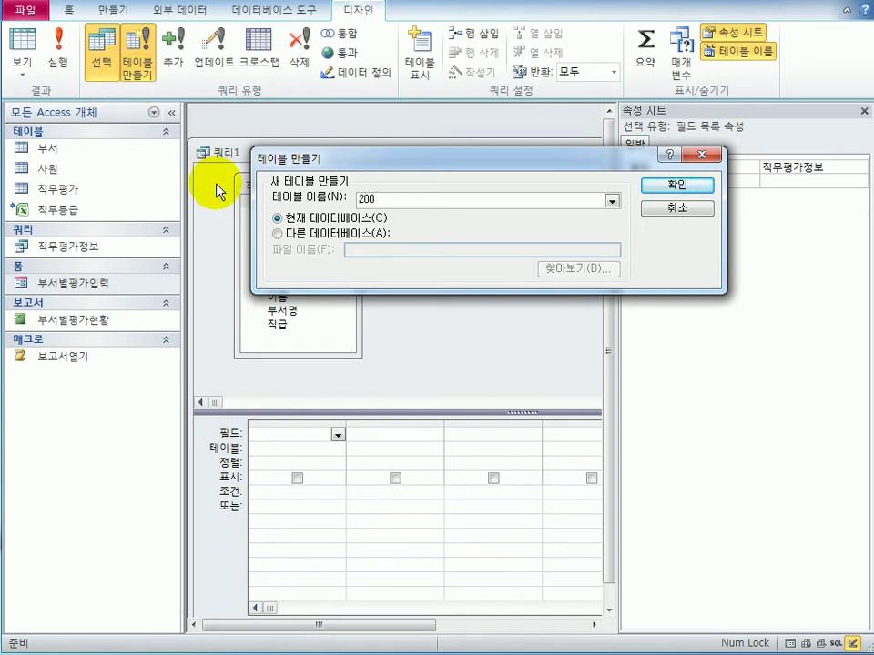
{"action": "type", "text": "9년진급대상자"}
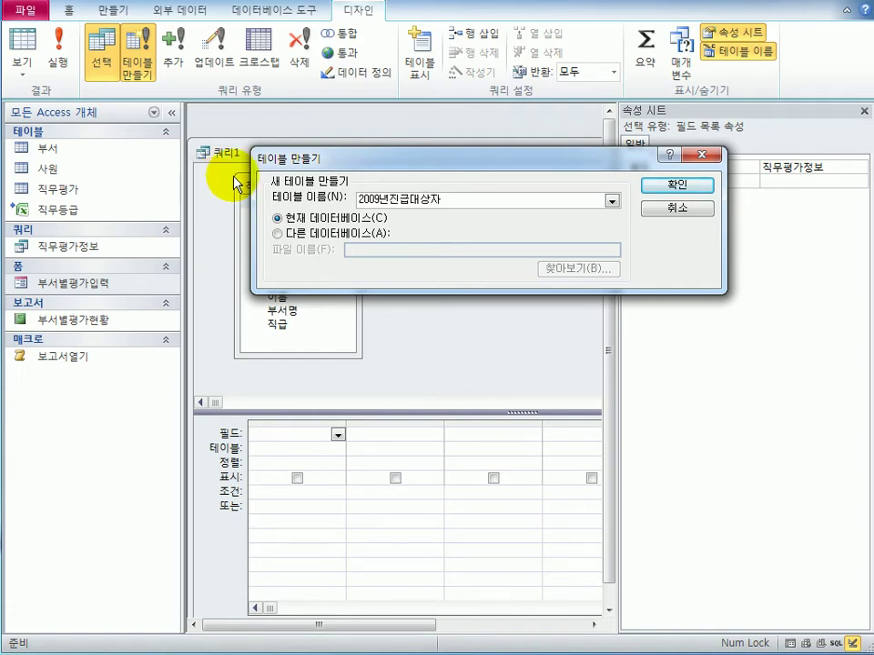
{"action": "left_click", "coordinate": [708, 190]}
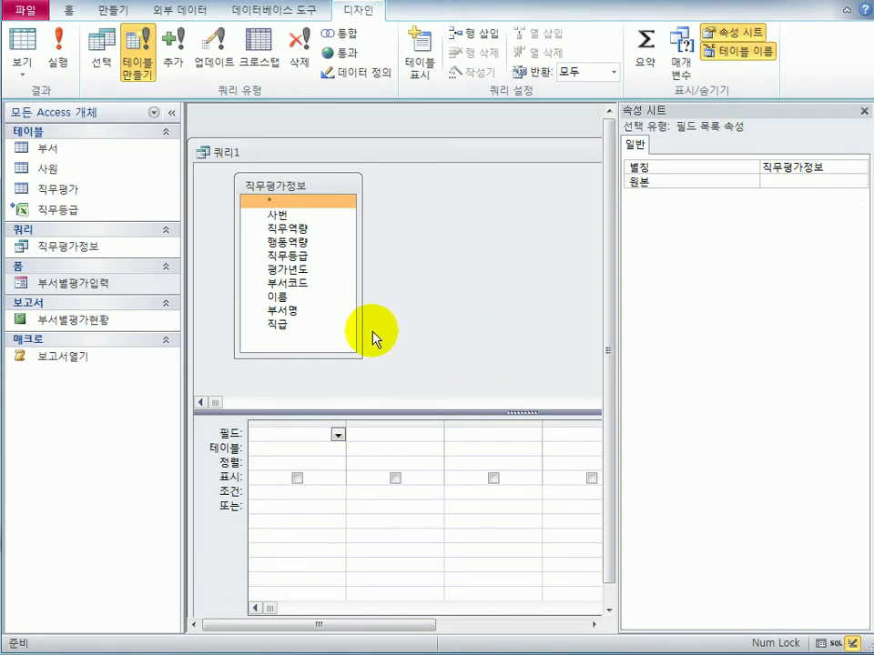
Add the 평가년도 field to the query with the criterion 2008.
{"action": "left_click", "coordinate": [299, 272]}
{"action": "double_click", "coordinate": [298, 272]}
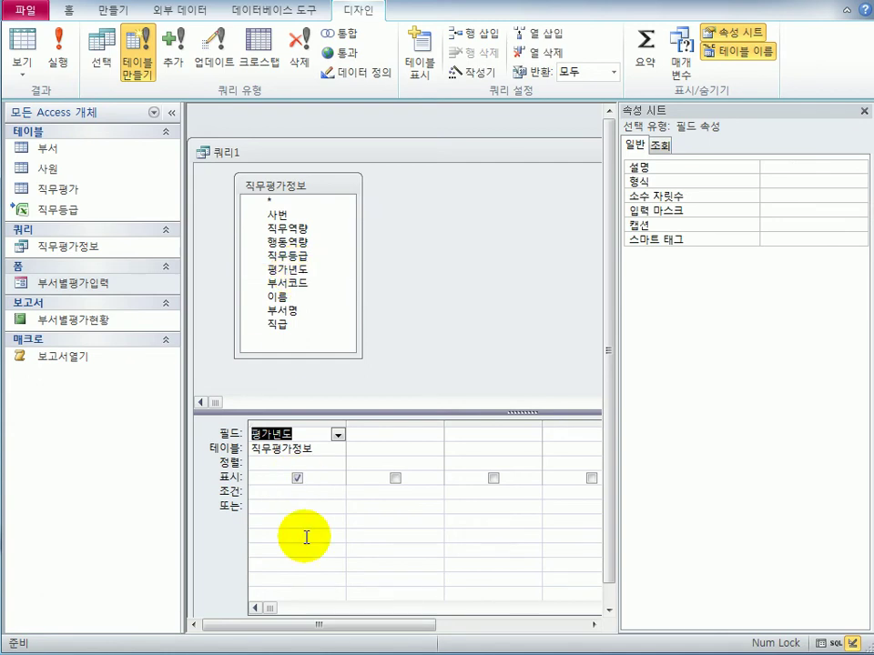
{"action": "left_click", "coordinate": [300, 495]}
{"action": "type", "text": "2008"}
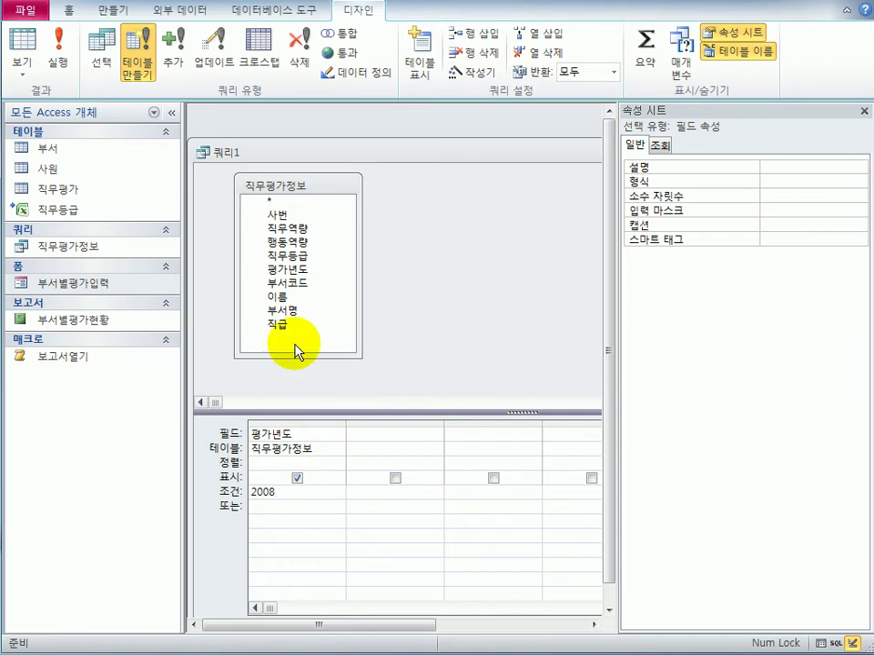
Add the 직무등급 field with the criterion "A" and exclude both 평가년도 and 직무등급 from the query output.
{"action": "left_click_drag", "start_coordinate": [323, 255], "coordinate": [380, 485]}
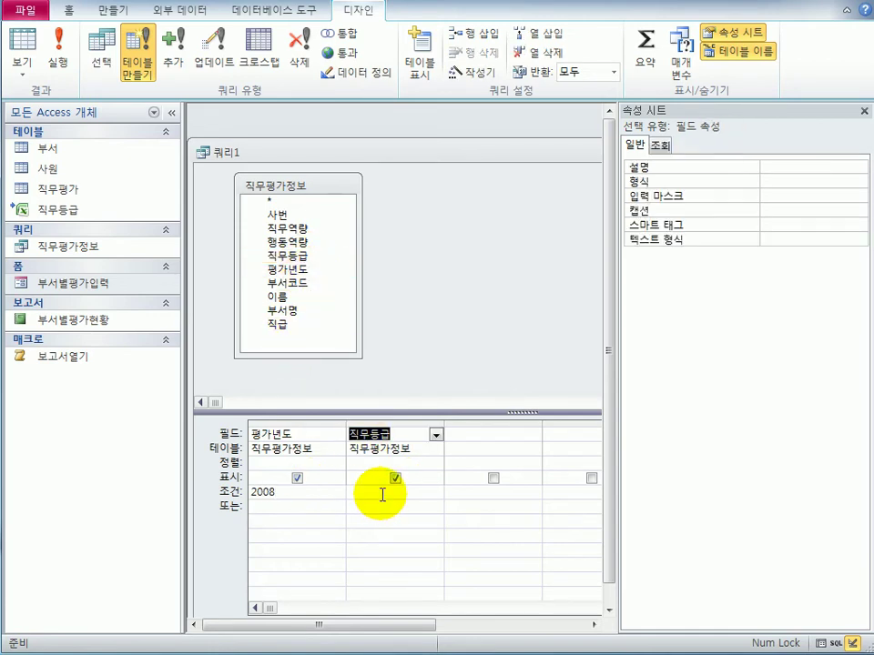
{"action": "left_click", "coordinate": [382, 493]}
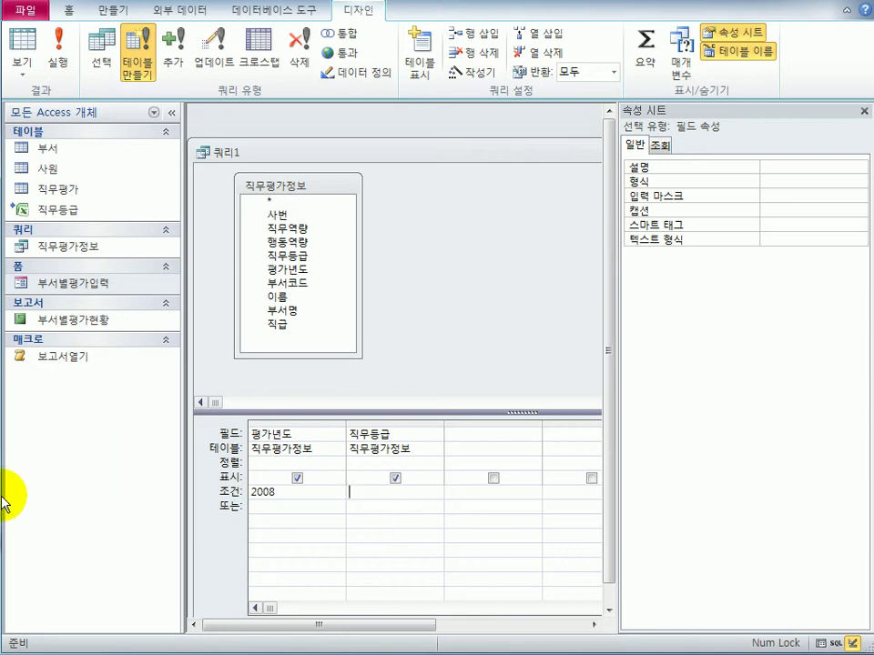
{"action": "type", "text": "\""}
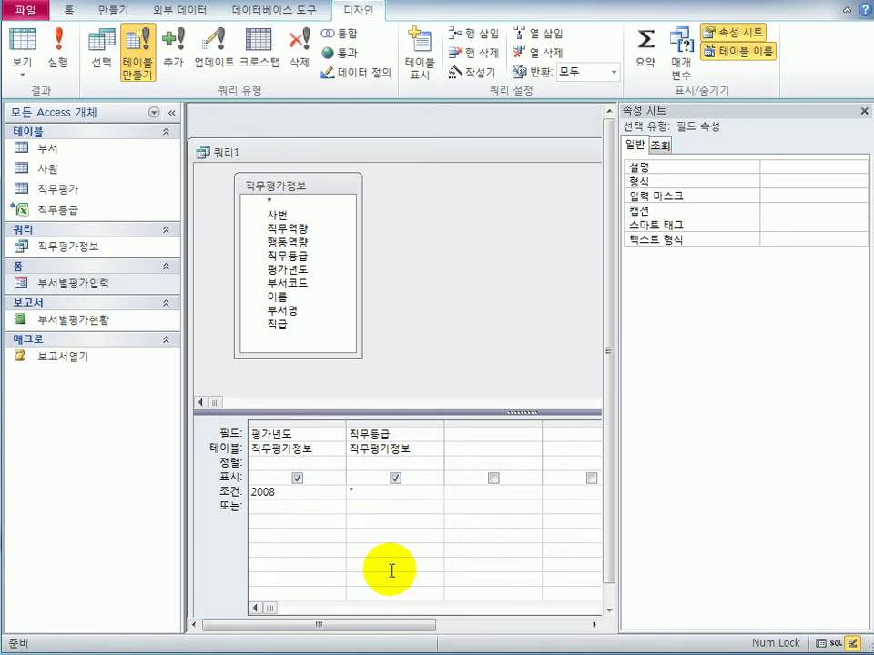
{"action": "type", "text": "A\""}
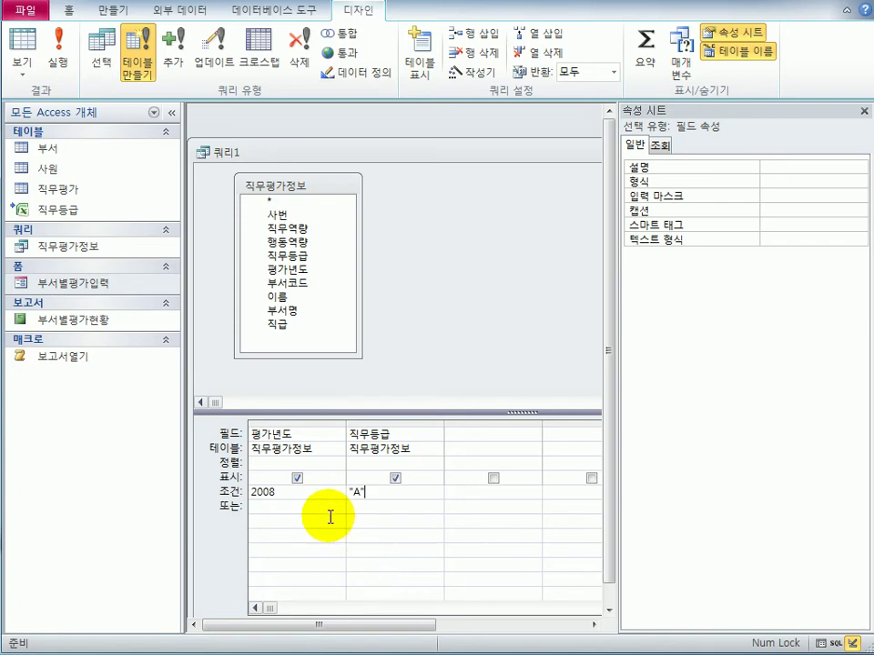
{"action": "left_click", "coordinate": [297, 478]}
{"action": "left_click", "coordinate": [395, 478]}
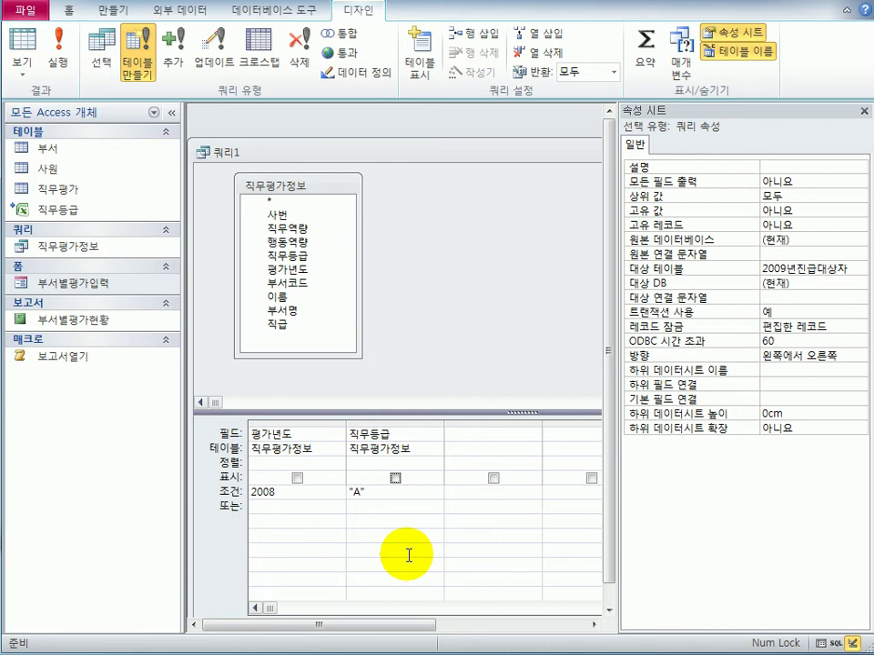
Add the output fields 사번, 이름, 부서명 and 직급 to the query, and close the property sheet.
{"action": "double_click", "coordinate": [303, 217]}
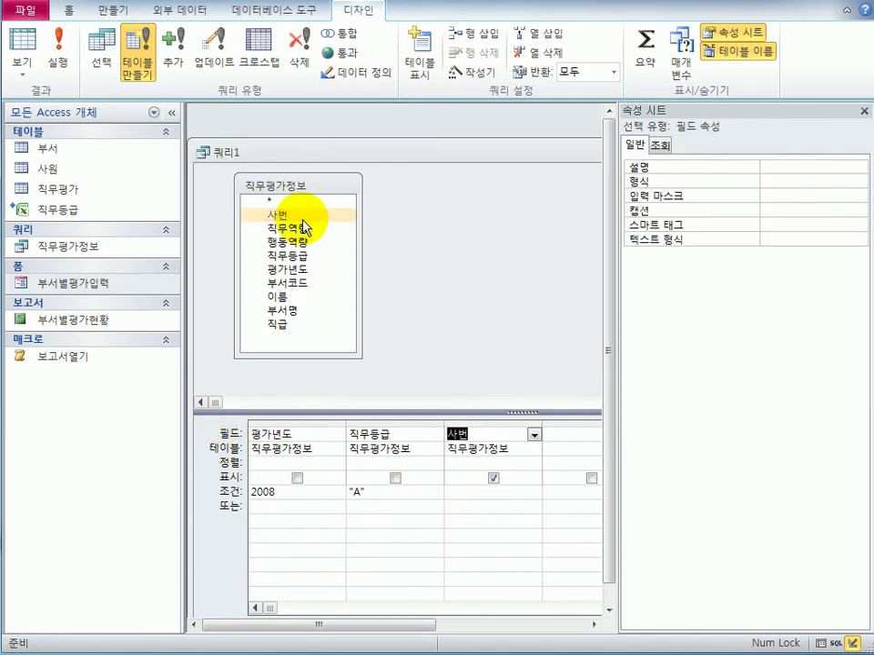
{"action": "double_click", "coordinate": [304, 300]}
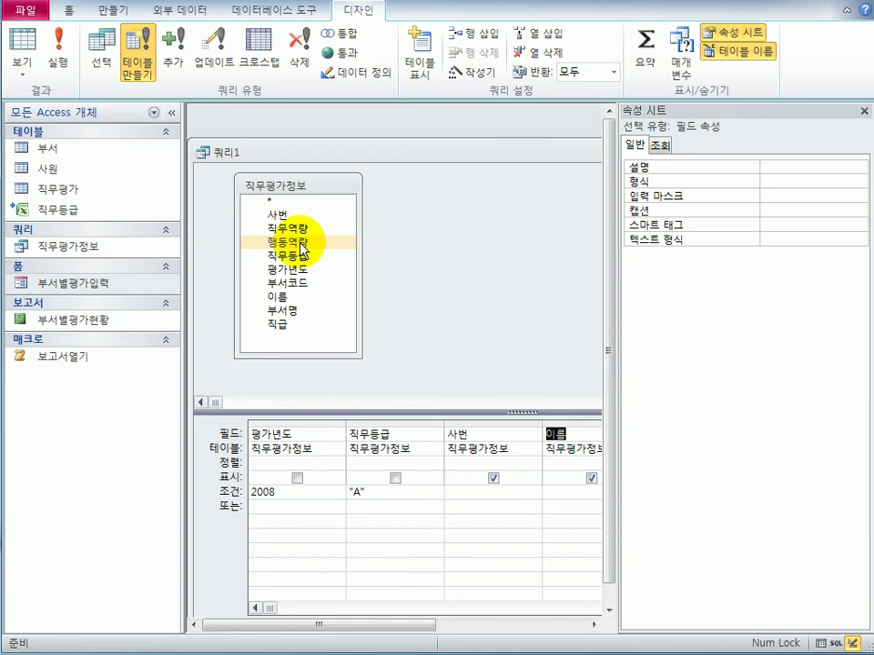
{"action": "left_click", "coordinate": [306, 324]}
{"action": "left_click", "coordinate": [342, 628]}
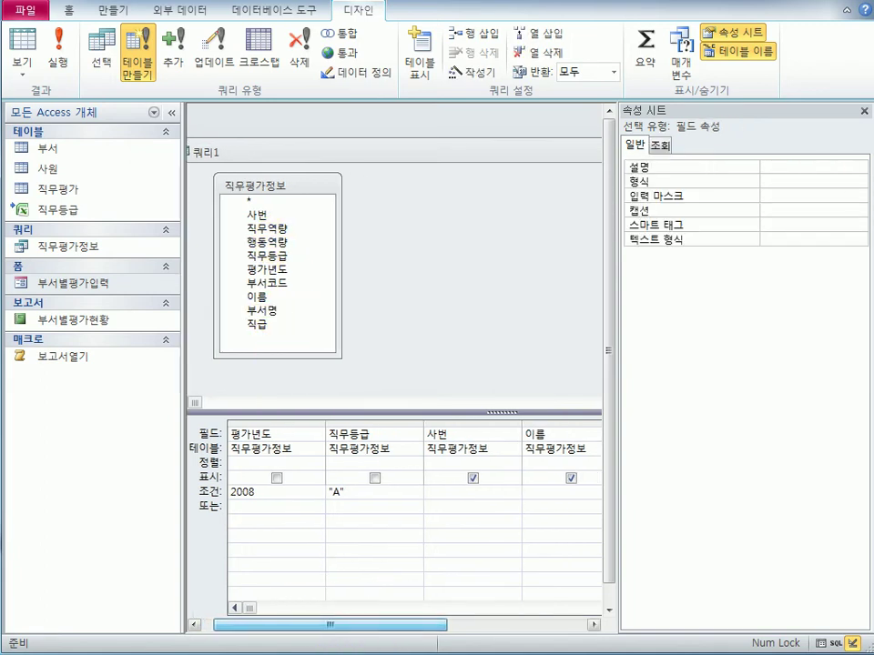
{"action": "left_click", "coordinate": [864, 111]}
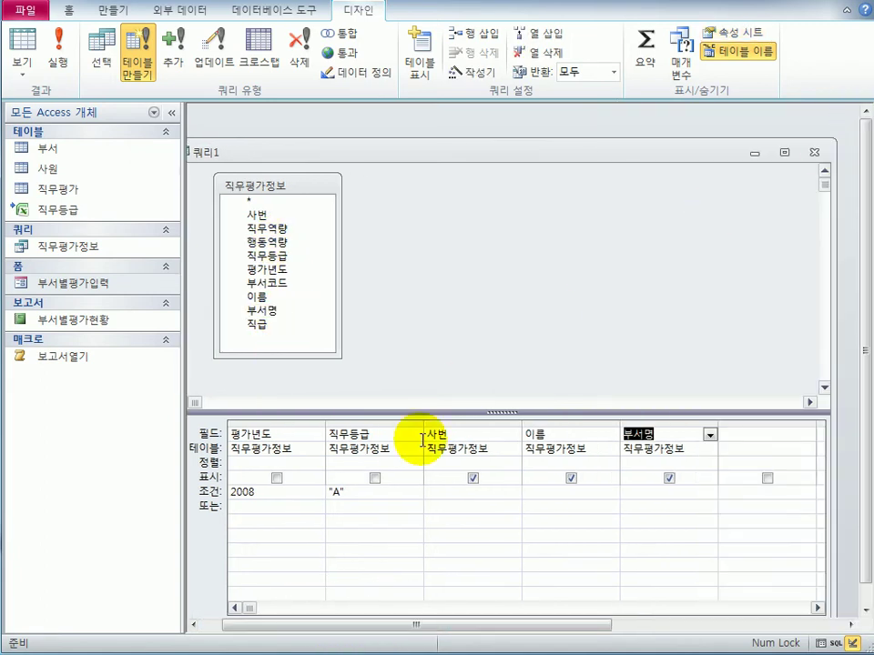
{"action": "double_click", "coordinate": [273, 335]}
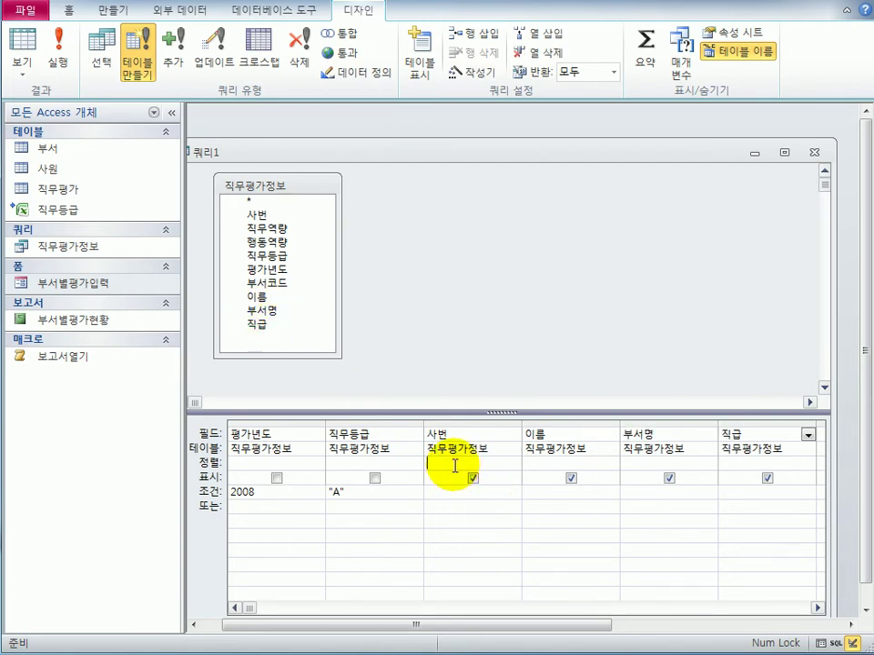
Sort the query by 사번 in descending order (내림차순).
{"action": "left_click", "coordinate": [483, 464]}
{"action": "left_click", "coordinate": [513, 465]}
{"action": "left_click", "coordinate": [507, 491]}
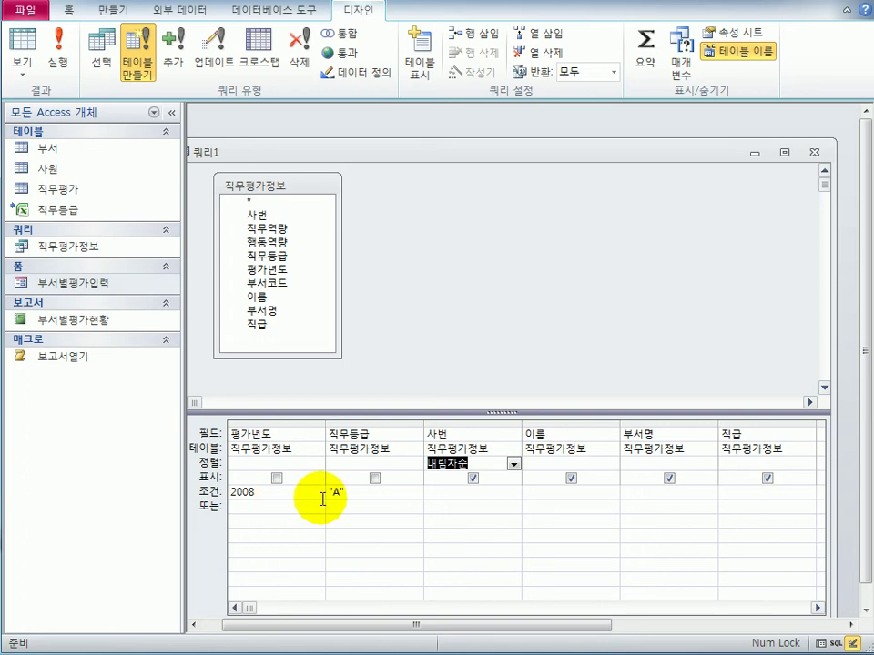
{"action": "left_click", "coordinate": [351, 490]}
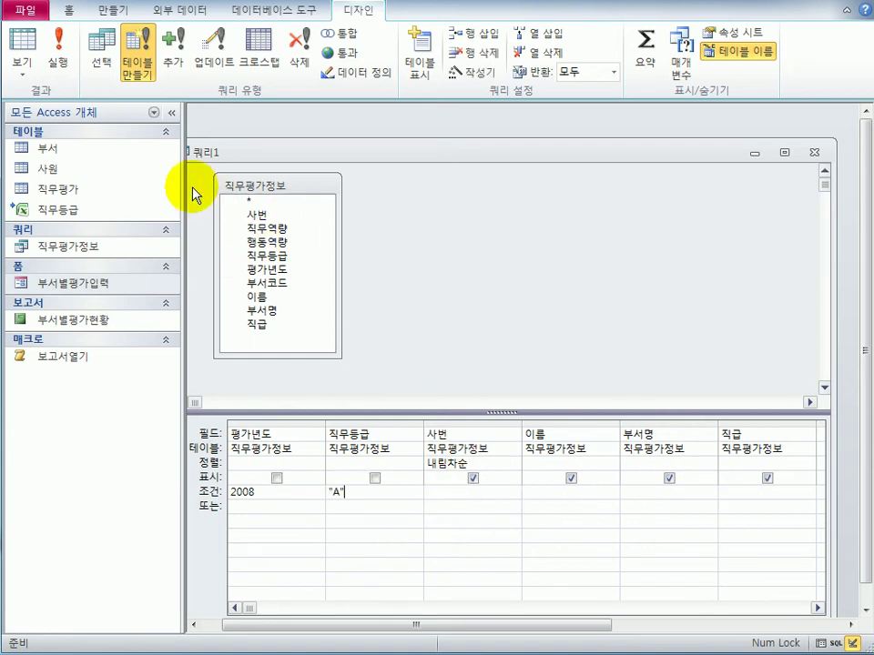
Preview the query's records and check them against the grades and years in the 직무평가정보 query's datasheet.
{"action": "left_click", "coordinate": [23, 48]}
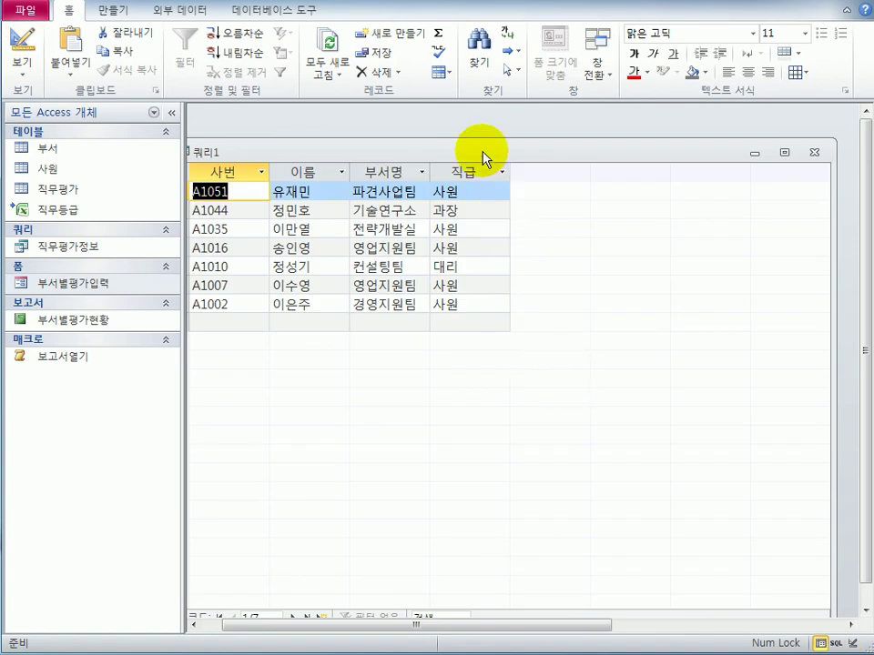
{"action": "left_click_drag", "start_coordinate": [484, 147], "coordinate": [522, 142]}
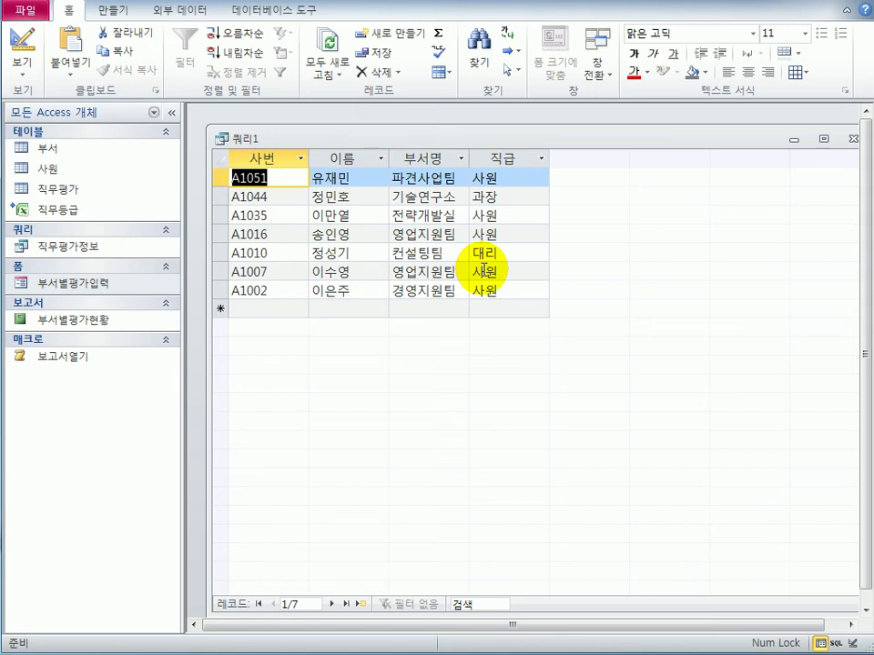
{"action": "left_click", "coordinate": [69, 253]}
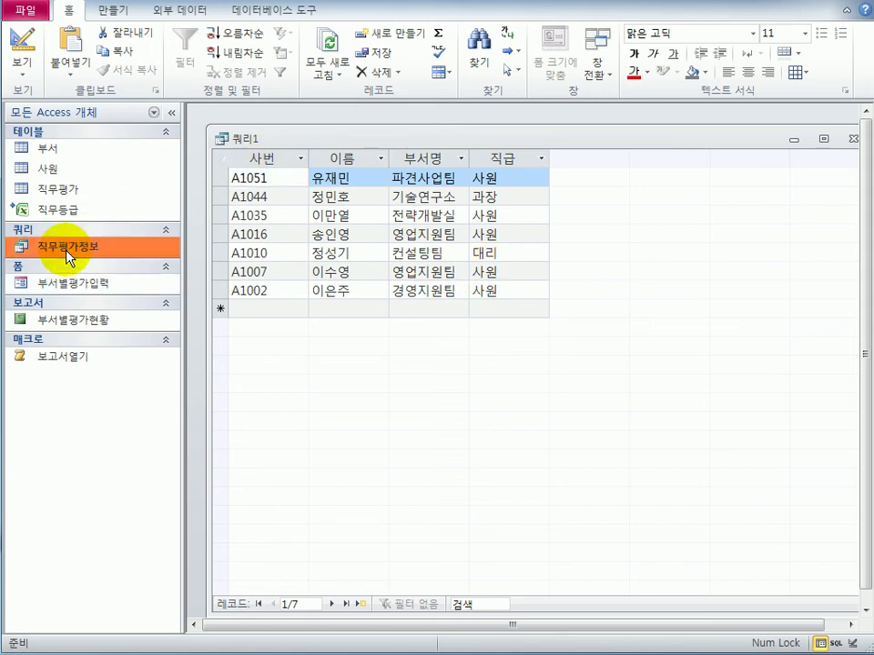
{"action": "double_click", "coordinate": [68, 253]}
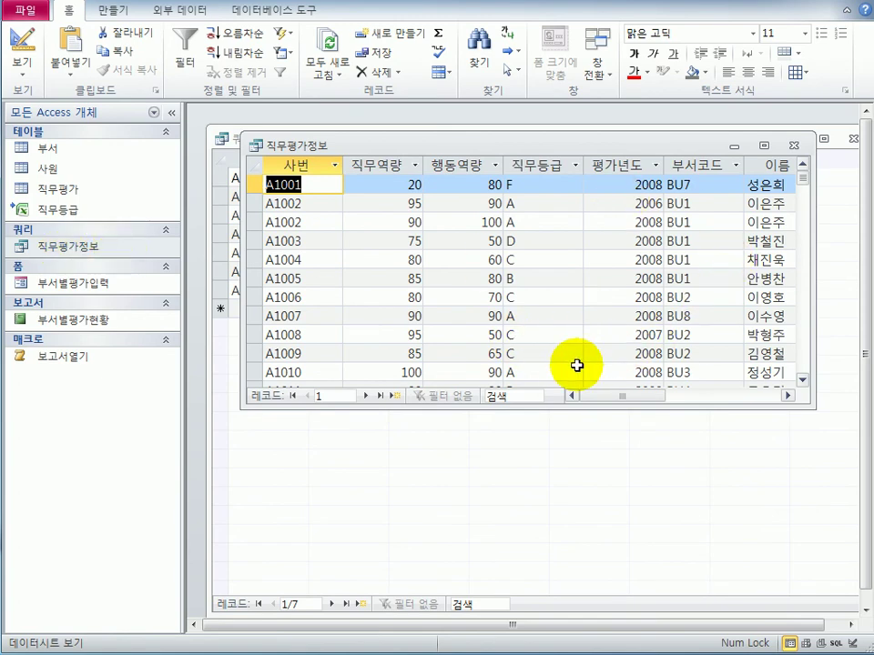
{"action": "left_click_drag", "start_coordinate": [800, 203], "coordinate": [820, 225]}
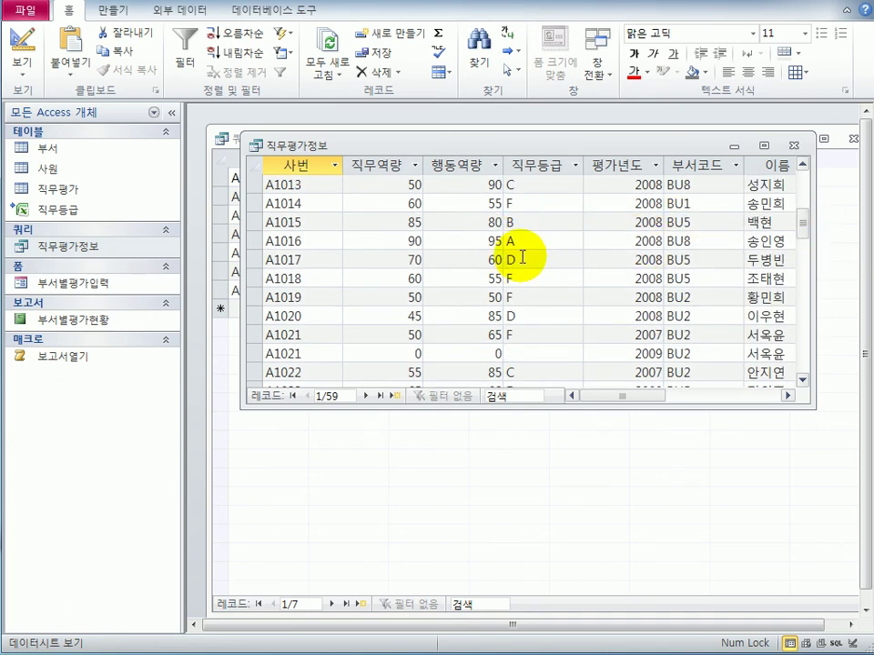
{"action": "left_click", "coordinate": [794, 147]}
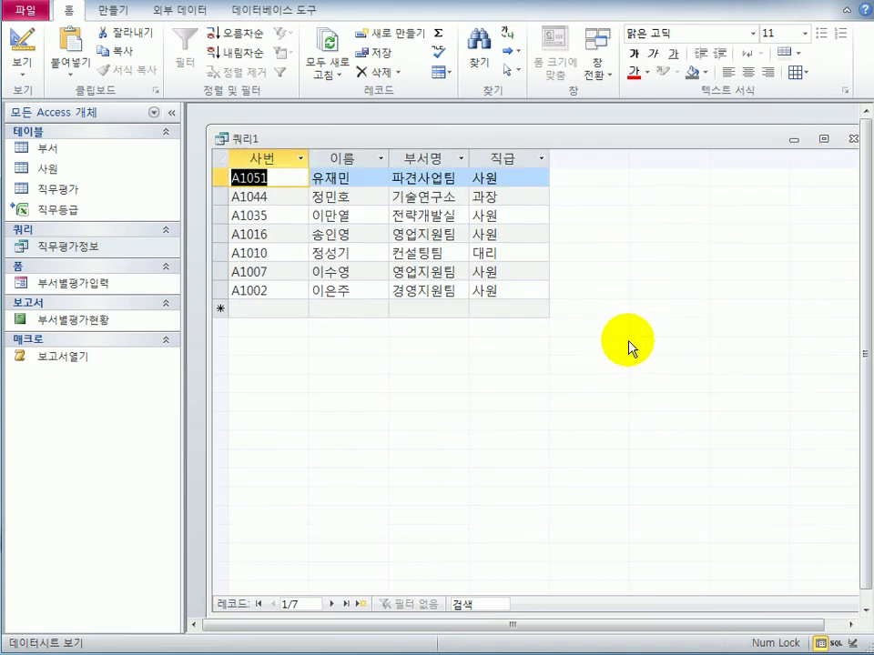
Close the make-table query and save it as 2009년진급대상자출력.
{"action": "left_click", "coordinate": [853, 138]}
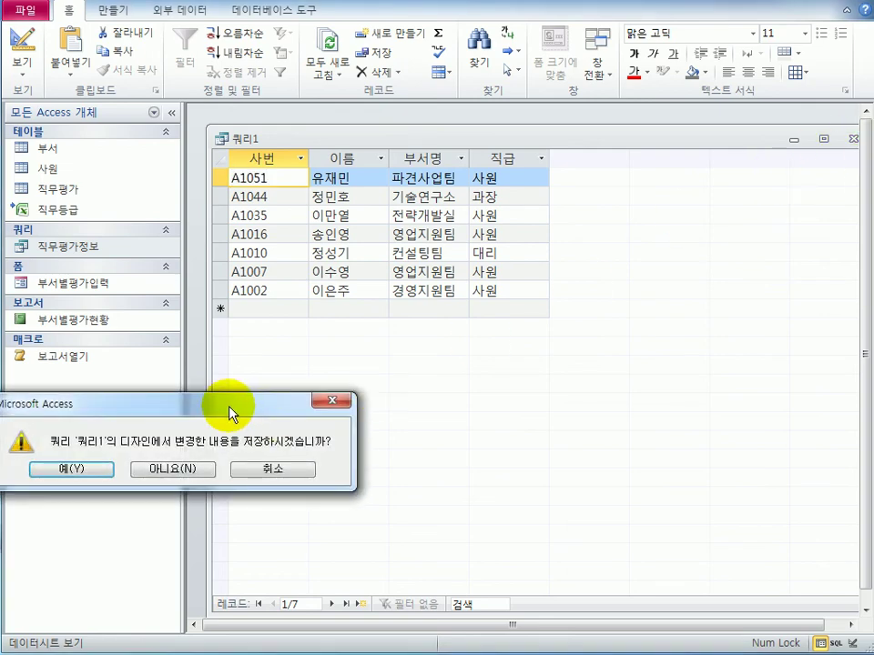
{"action": "left_click_drag", "start_coordinate": [232, 407], "coordinate": [466, 312]}
{"action": "left_click", "coordinate": [401, 379]}
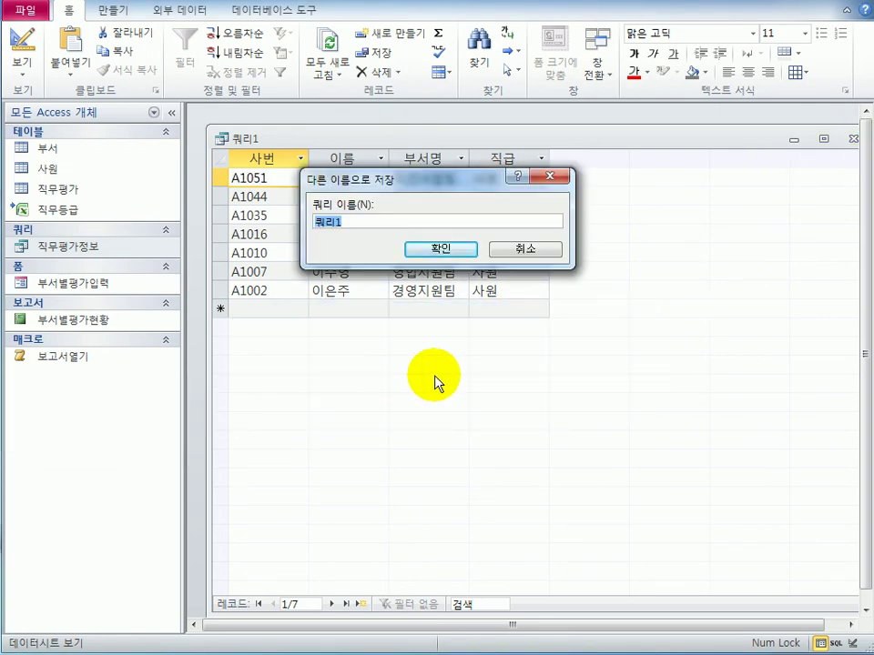
{"action": "type", "text": "200"}
{"action": "type", "text": "9"}
{"action": "type", "text": "sus"}
{"action": "key", "text": "BackSpace"}
{"action": "key", "text": "BackSpace"}
{"action": "key", "text": "BackSpace"}
{"action": "type", "text": "년직급대상자총"}
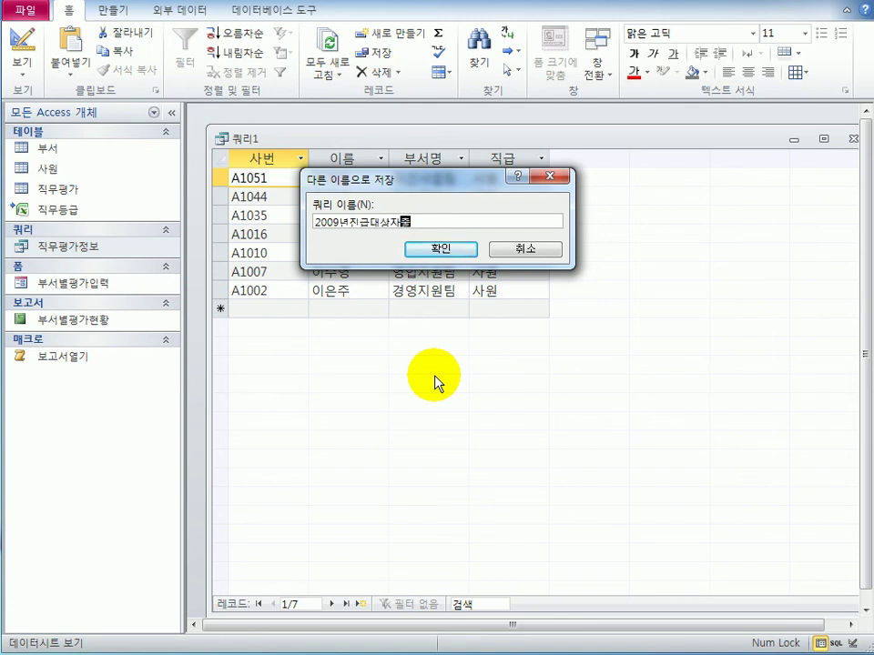
{"action": "type", "text": "력"}
{"action": "key", "text": "Return"}
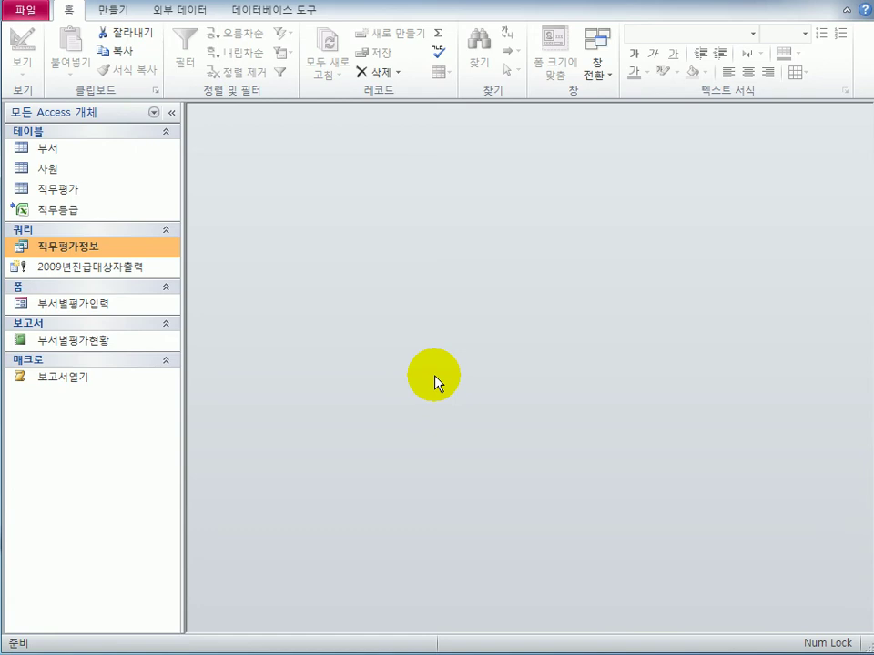
Start another query in Design view based on the 직무평가정보 query, with its field list enlarged to show every field.
{"action": "left_click", "coordinate": [115, 10]}
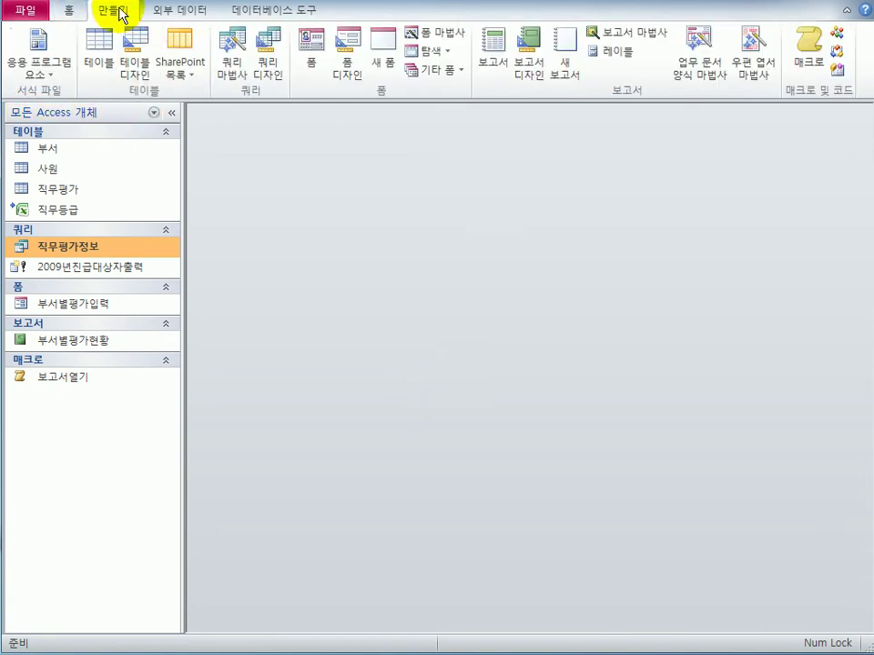
{"action": "left_click", "coordinate": [273, 76]}
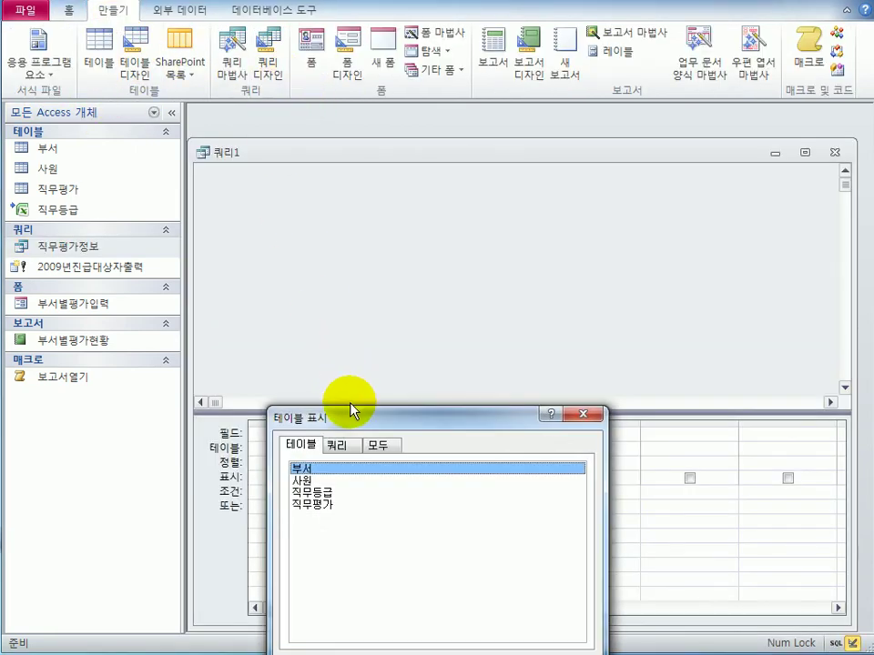
{"action": "left_click_drag", "start_coordinate": [366, 424], "coordinate": [369, 368]}
{"action": "left_click", "coordinate": [343, 390]}
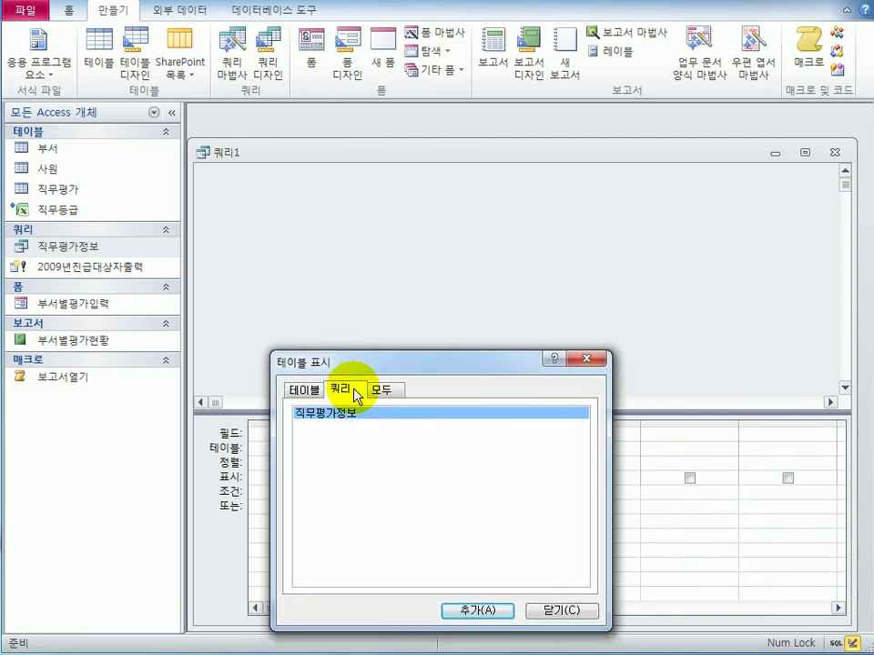
{"action": "double_click", "coordinate": [355, 416]}
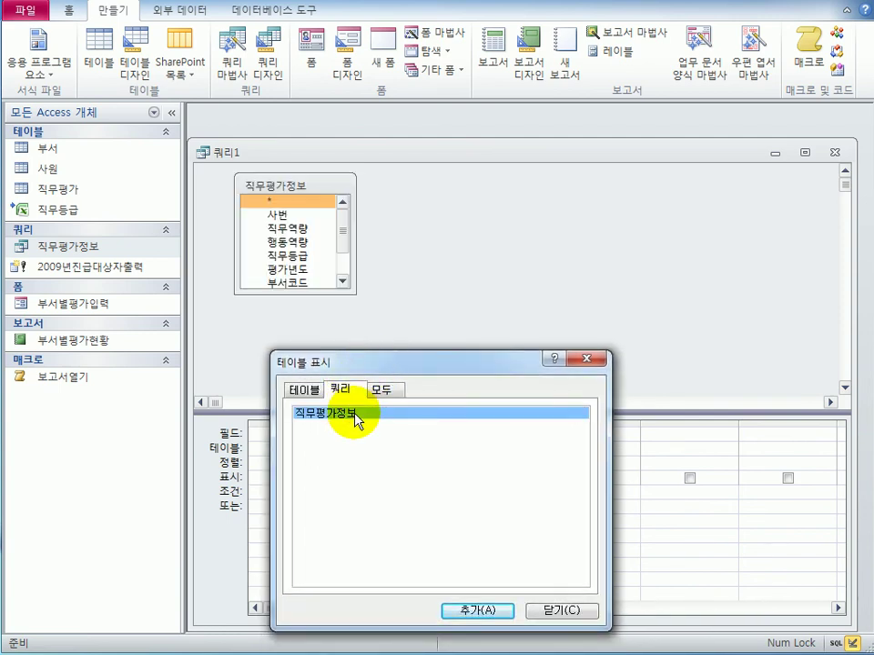
{"action": "left_click", "coordinate": [557, 610]}
{"action": "left_click_drag", "start_coordinate": [297, 293], "coordinate": [299, 371]}
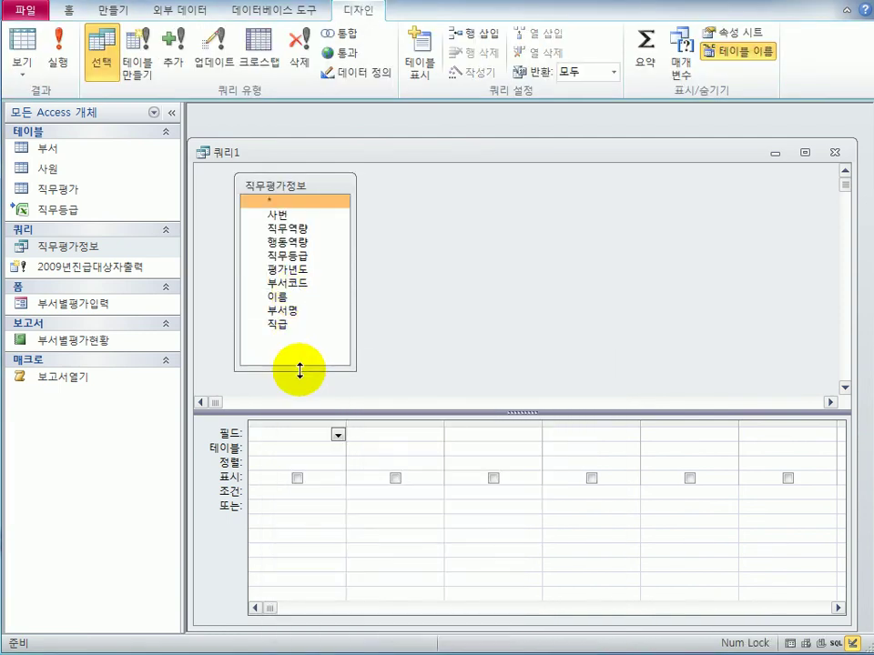